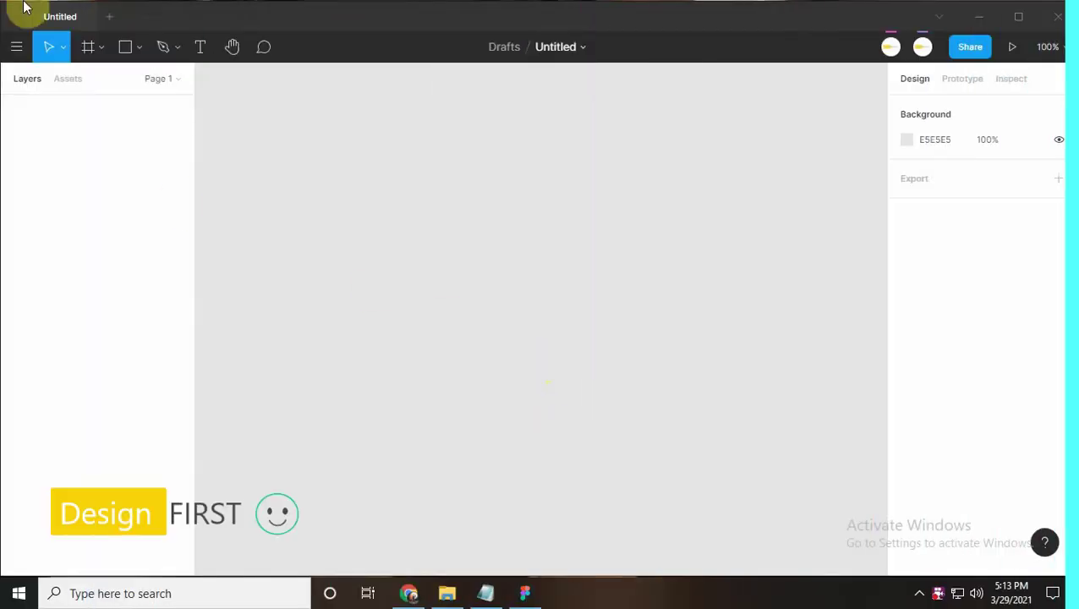
Create an iPhone 11 Pro / X screen frame
key("f")
left_click(920, 168)
left_click(771, 223)
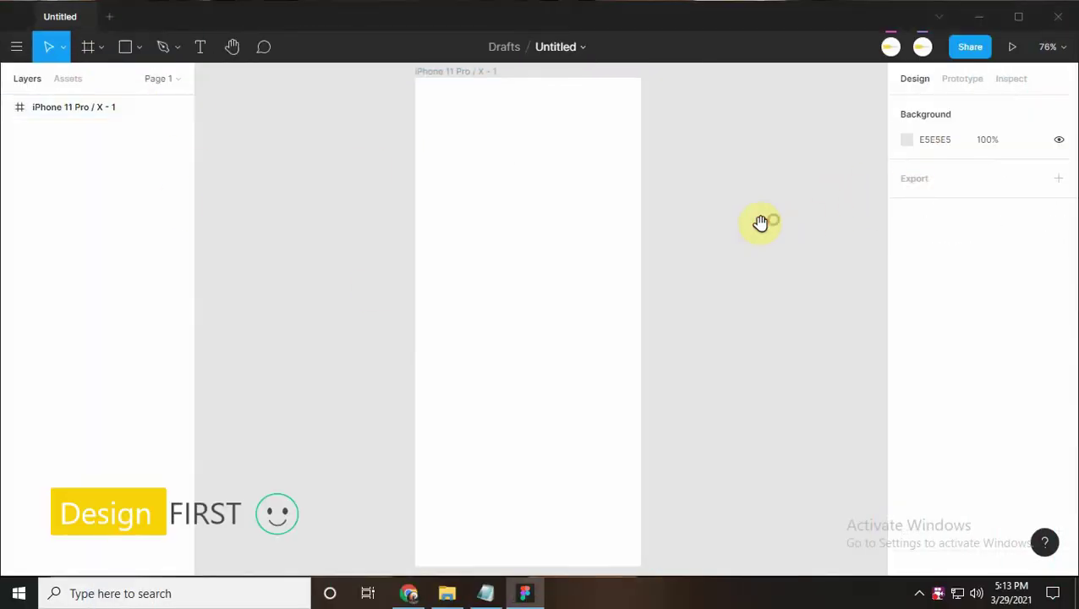
left_click(498, 593)
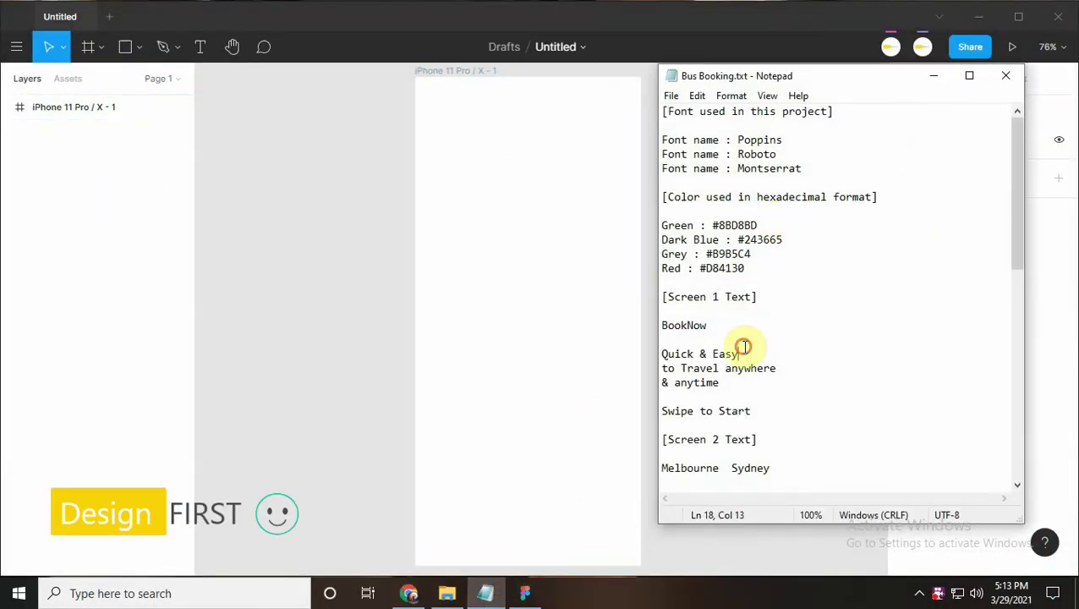
left_click(934, 75)
Paste the BookNow title into the frame and move it near the top
left_click(199, 46)
left_click(459, 116)
type("BookNow")
key("Escape")
left_click_drag(534, 217, 593, 282)
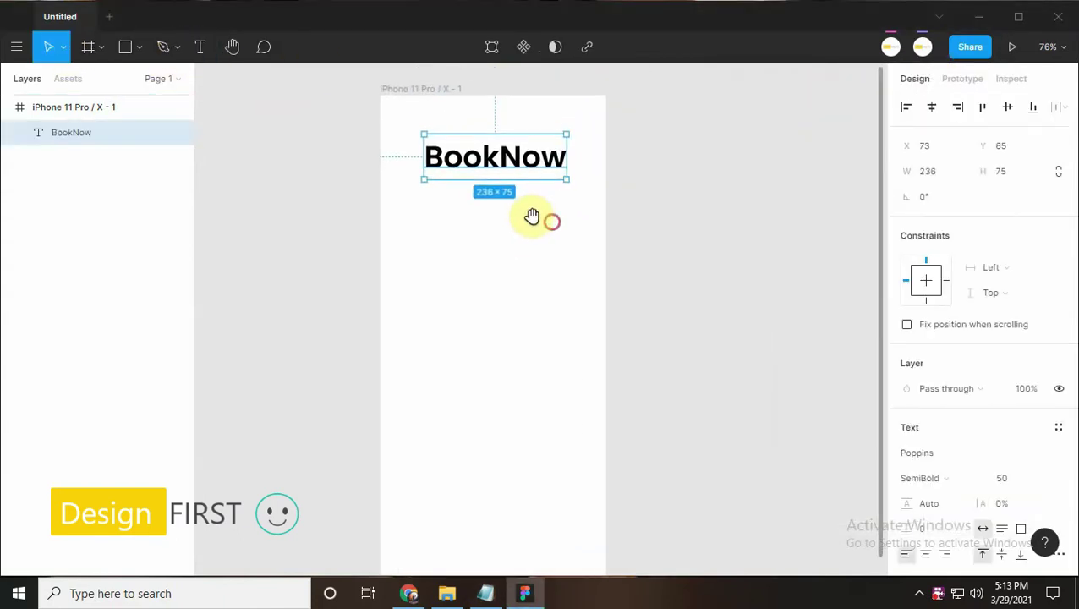
scroll(592, 281, "up", 5, "ctrl")
mouse_move(513, 145)
left_mouse_down()
mouse_move(513, 113)
mouse_move(512, 231)
mouse_move(518, 241)
mouse_move(552, 233)
mouse_move(258, 292)
left_mouse_up()
Colour the word 'Book' in the title green #8BD8BD
double_click(491, 228)
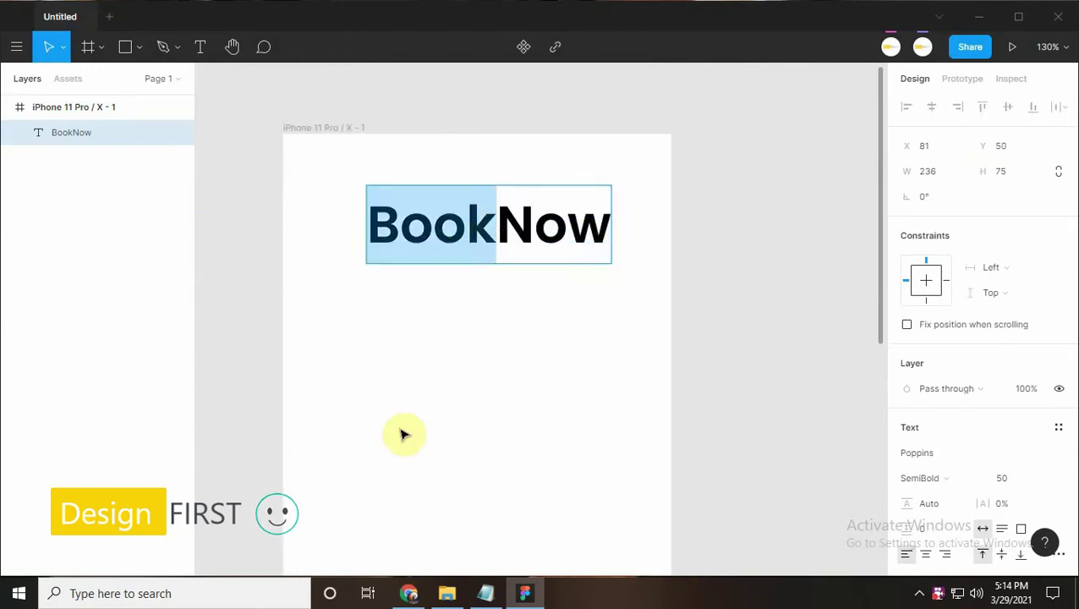
left_click(486, 593)
left_click(761, 224)
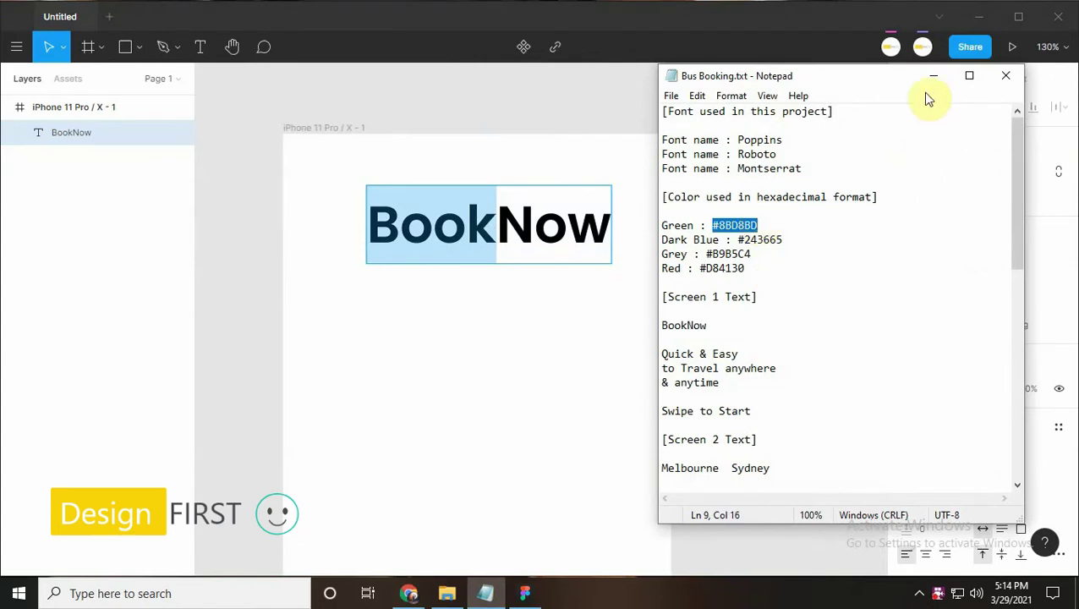
left_click(933, 75)
scroll(922, 458, "down", 5)
left_click(922, 403)
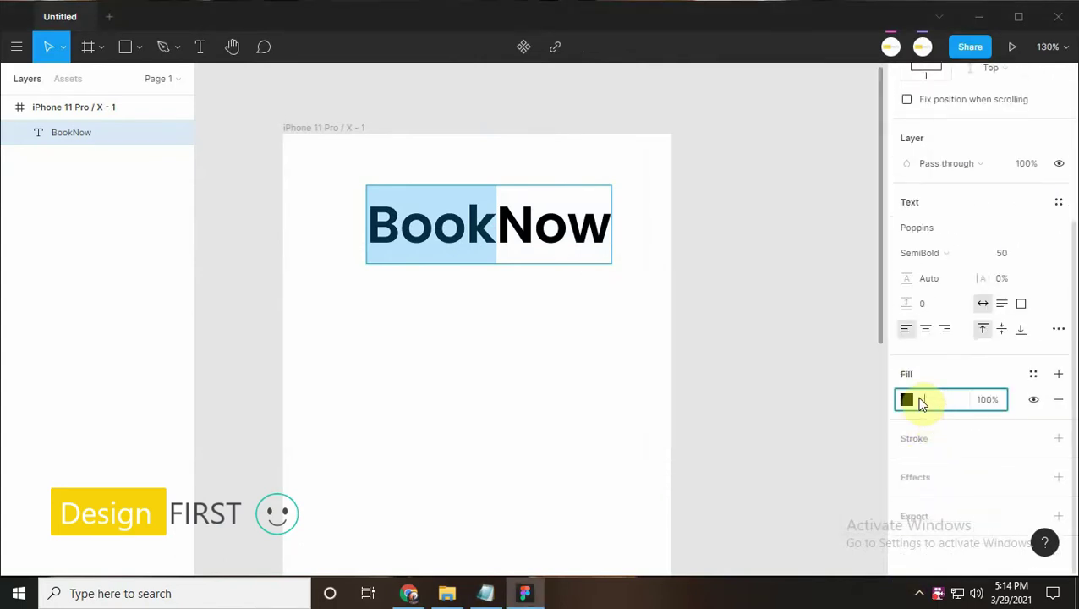
key("Return")
Colour 'Now' dark blue #243665 and open the Asset for Bus Booking folder
left_click_drag(494, 228, 792, 239)
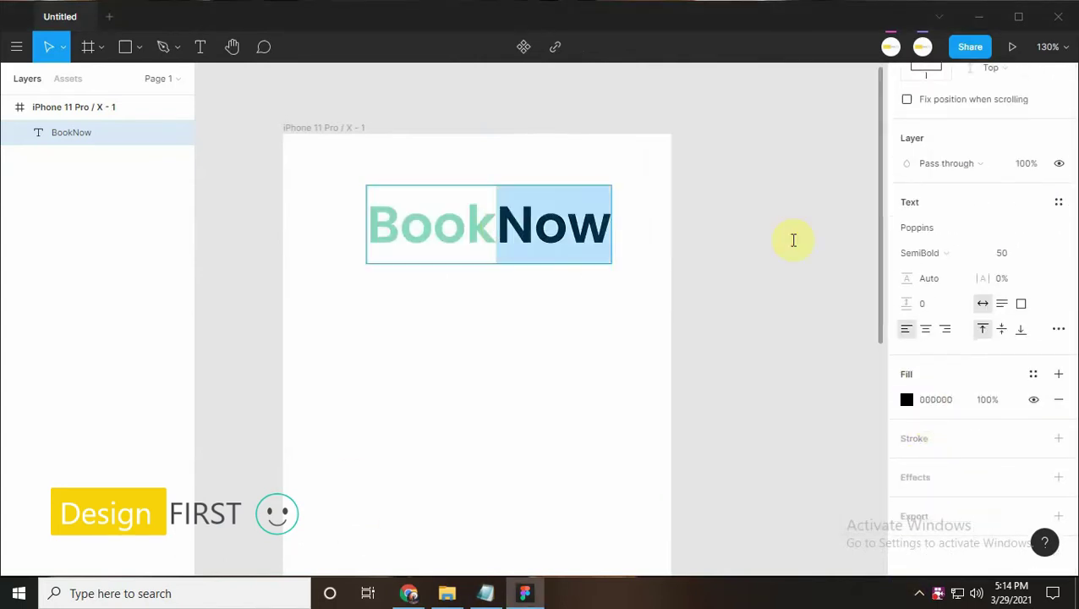
left_click(498, 593)
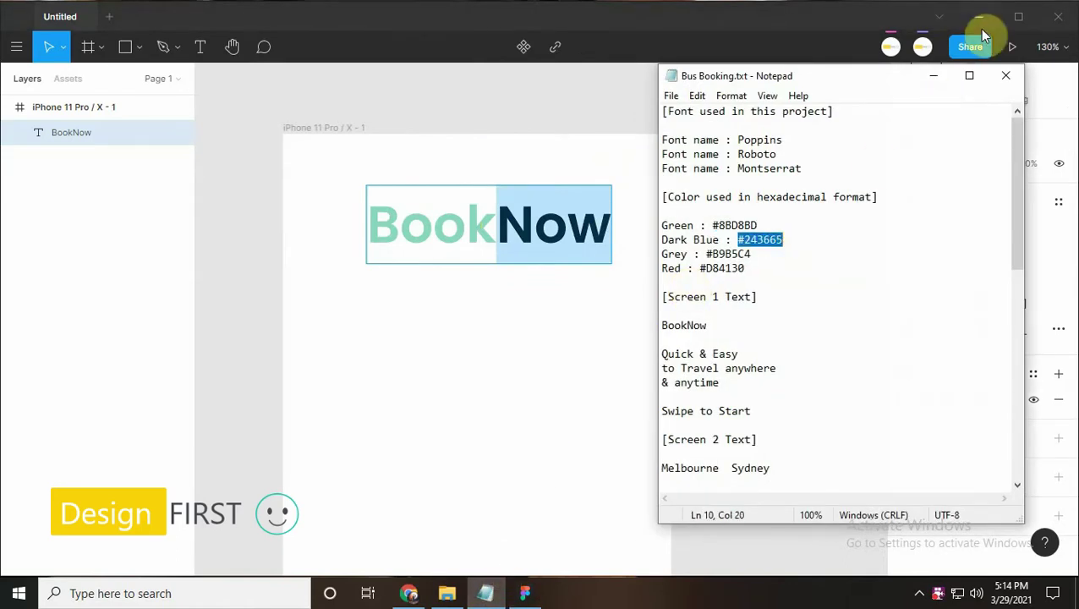
left_click(933, 75)
key("Return")
key("Escape")
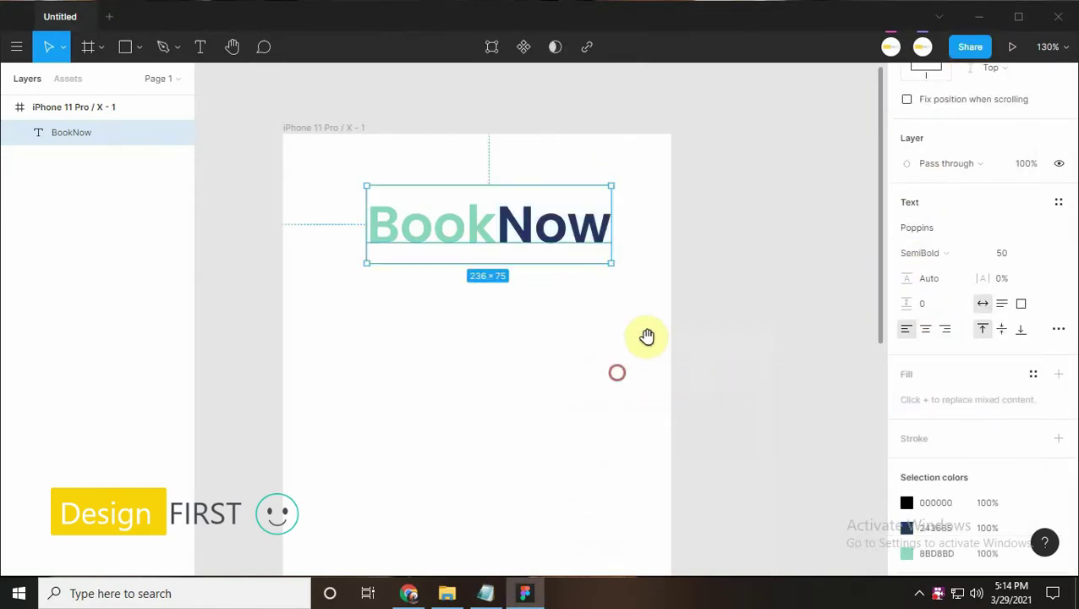
scroll(650, 335, "down", 2)
left_click_drag(481, 384, 443, 361)
left_click(446, 593)
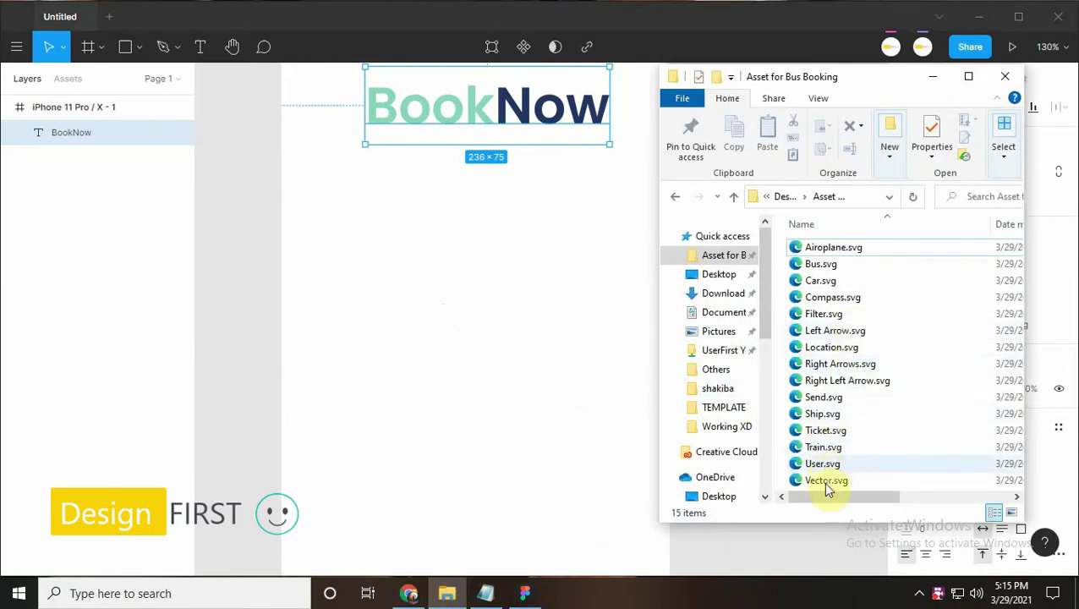
Import Vector.svg, centre it horizontally and move it just beneath the BookNow title
left_click_drag(826, 480, 575, 453)
scroll(575, 453, "down", 3)
scroll(622, 341, "down", 2)
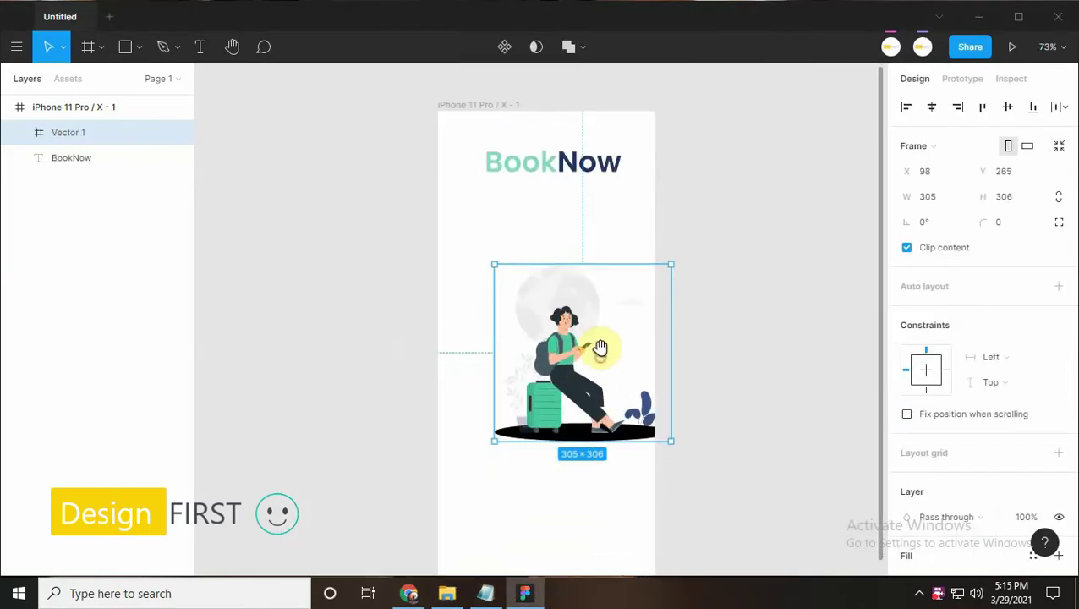
left_click(930, 106)
left_click_drag(568, 318, 545, 273)
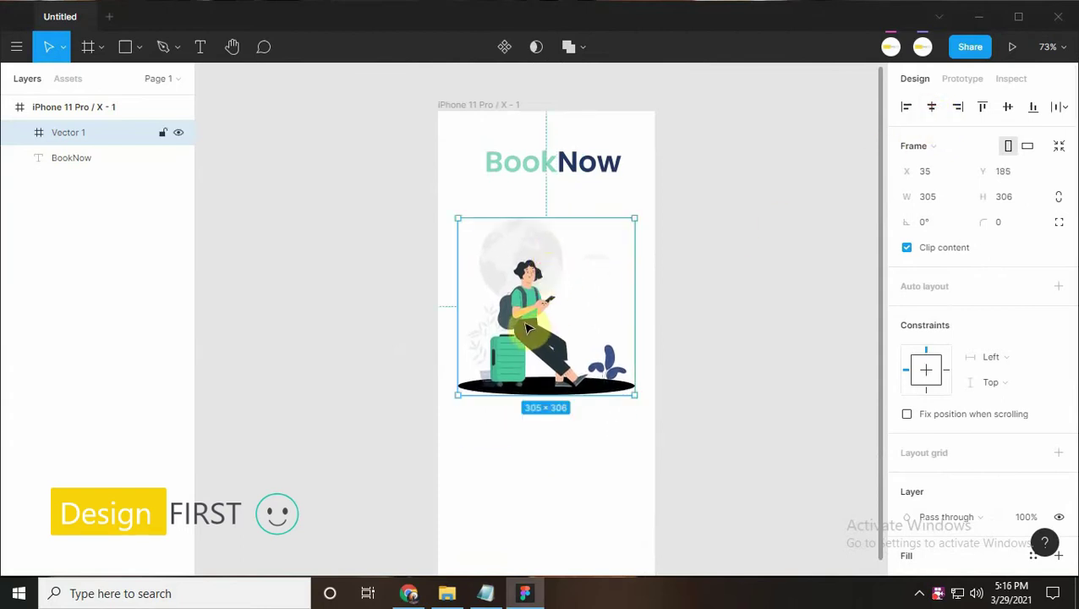
left_click_drag(592, 386, 594, 375)
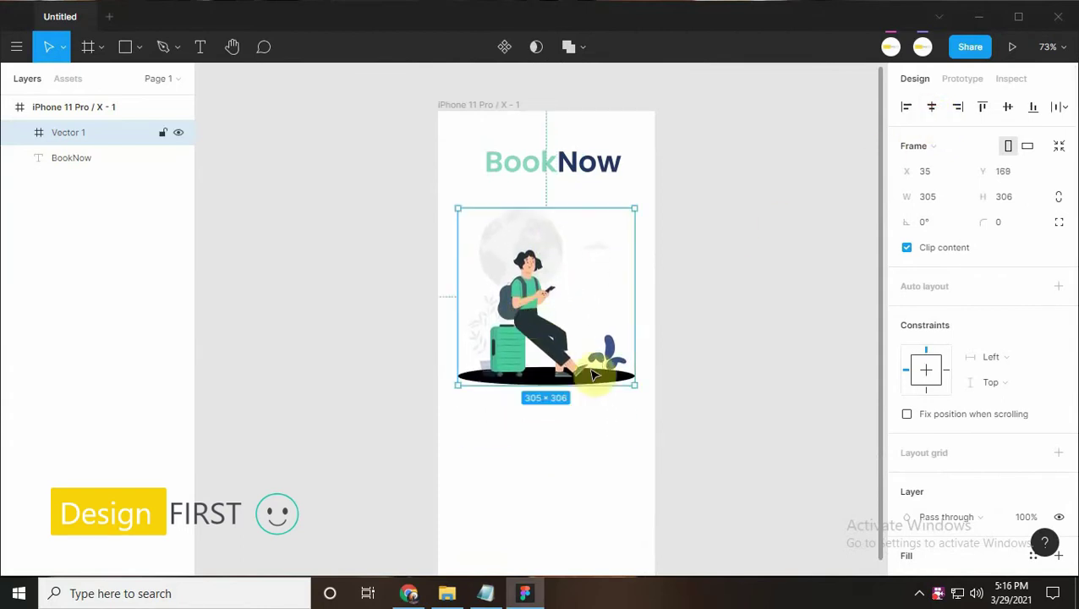
scroll(412, 306, "down", 2)
left_click(470, 393)
left_click(486, 592)
Paste the tagline 'Quick & Easy / to Travel anywhere / & anytime' centred below the illustration
left_click_drag(719, 383, 639, 340)
key("ctrl+c")
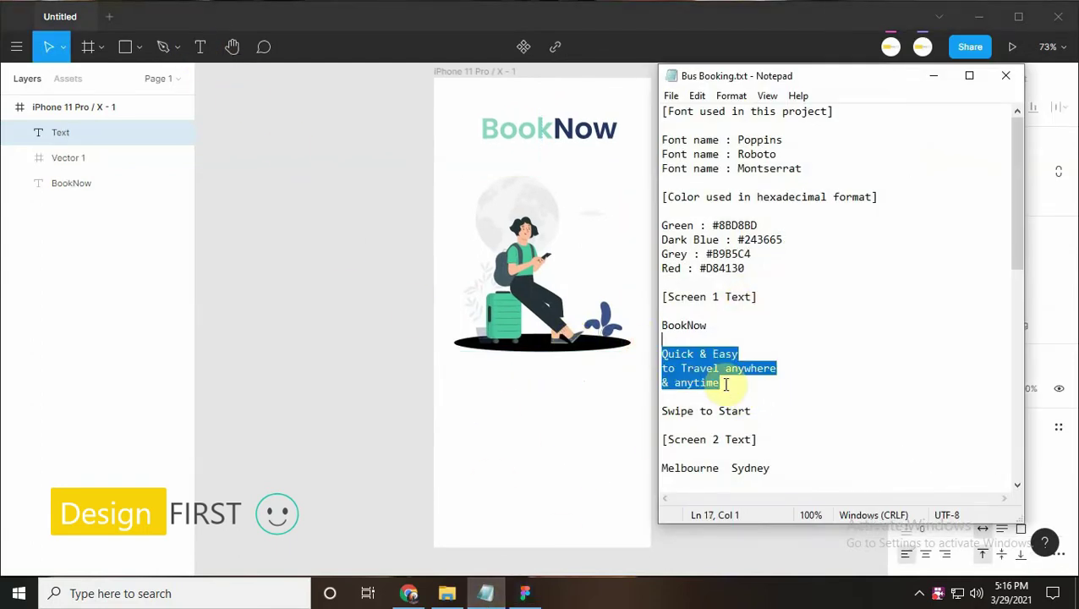
left_click(933, 77)
key("ctrl+v")
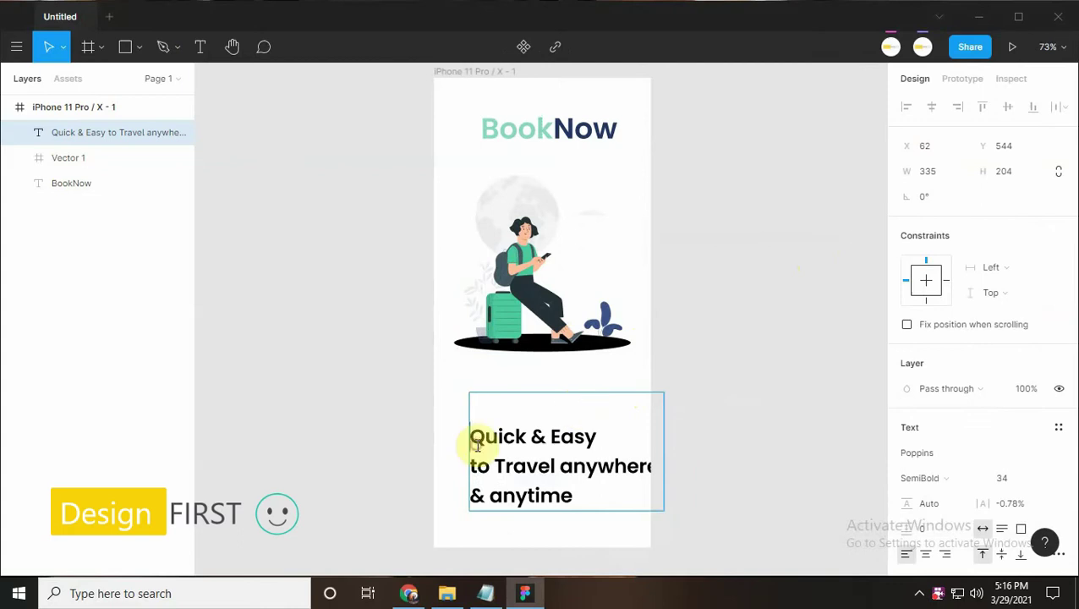
key("BackSpace")
left_click(438, 447)
left_click(594, 414)
left_click(931, 107)
left_click_drag(559, 414, 562, 401)
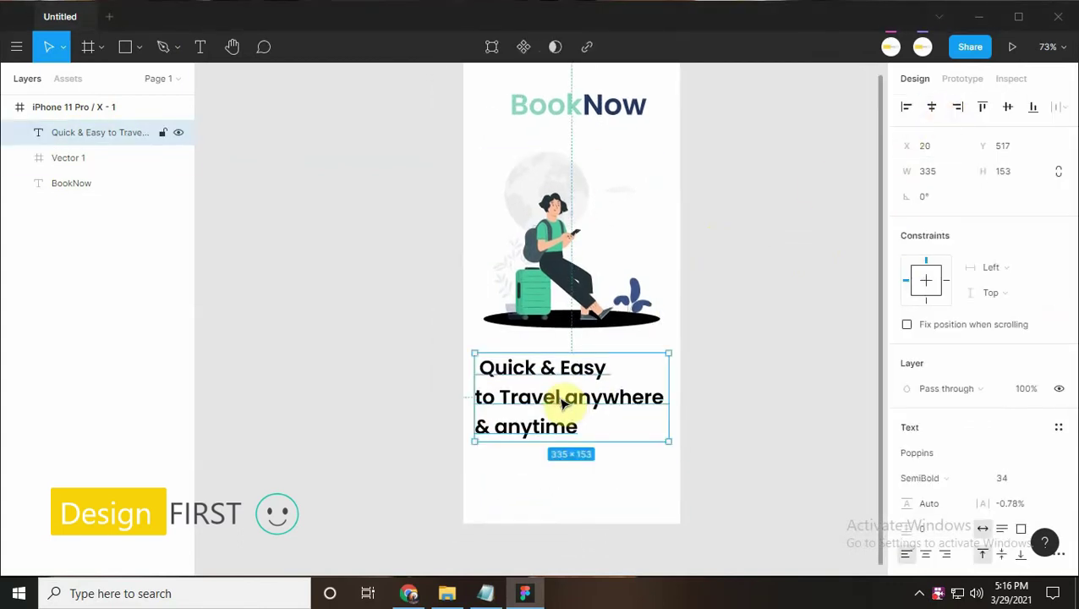
Fill the tagline with dark blue #243665
scroll(547, 464, "down", 1)
scroll(507, 473, "right", 2)
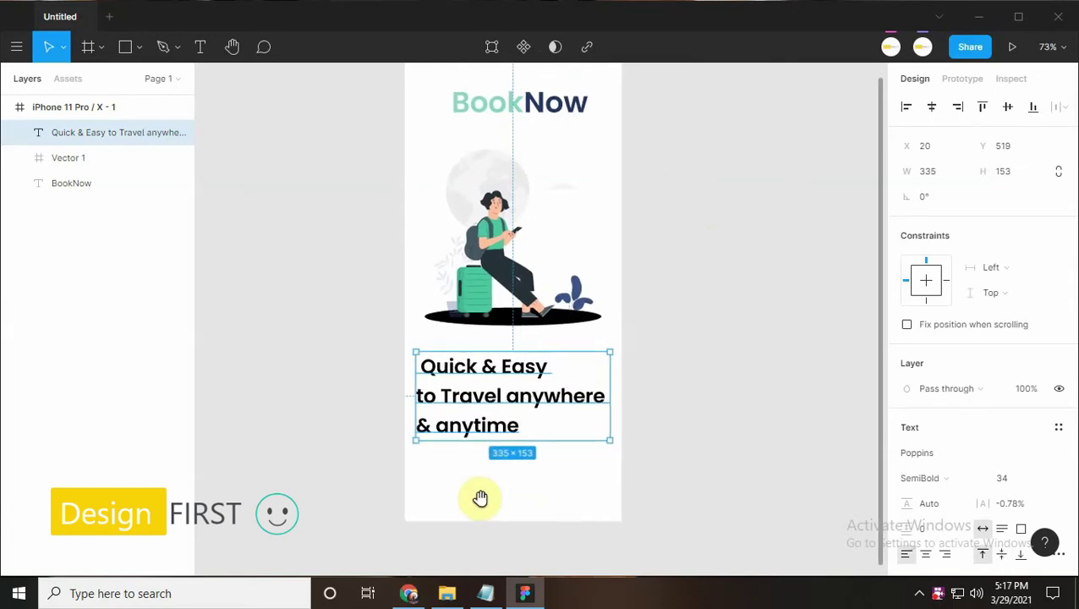
scroll(915, 445, "down", 4)
left_click(907, 466)
left_click(754, 517)
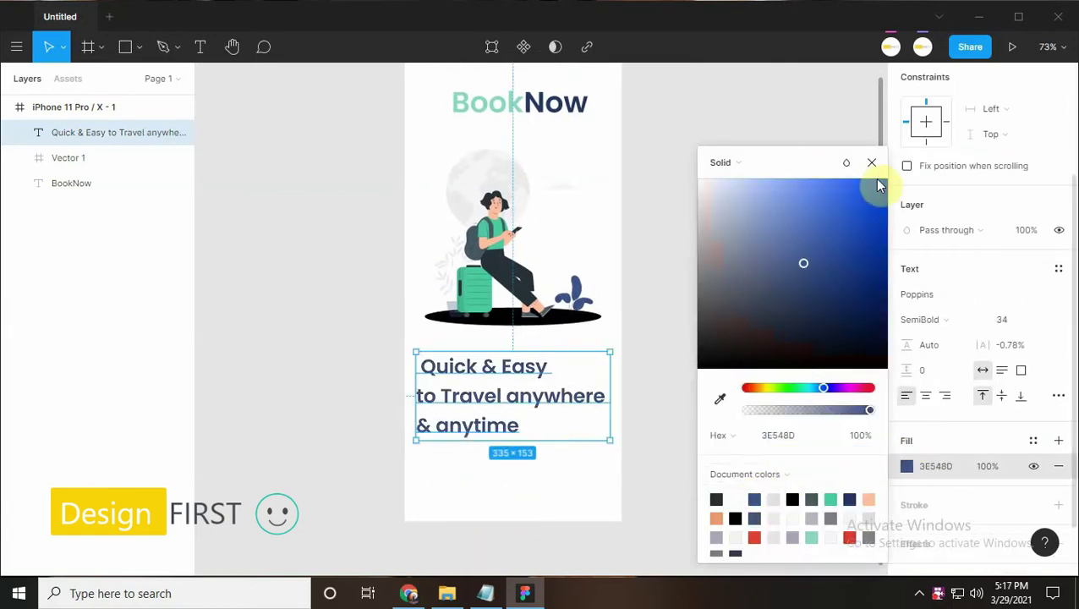
left_click(871, 162)
left_click(485, 593)
double_click(803, 241)
key("ctrl+c")
left_click(933, 76)
left_click(930, 464)
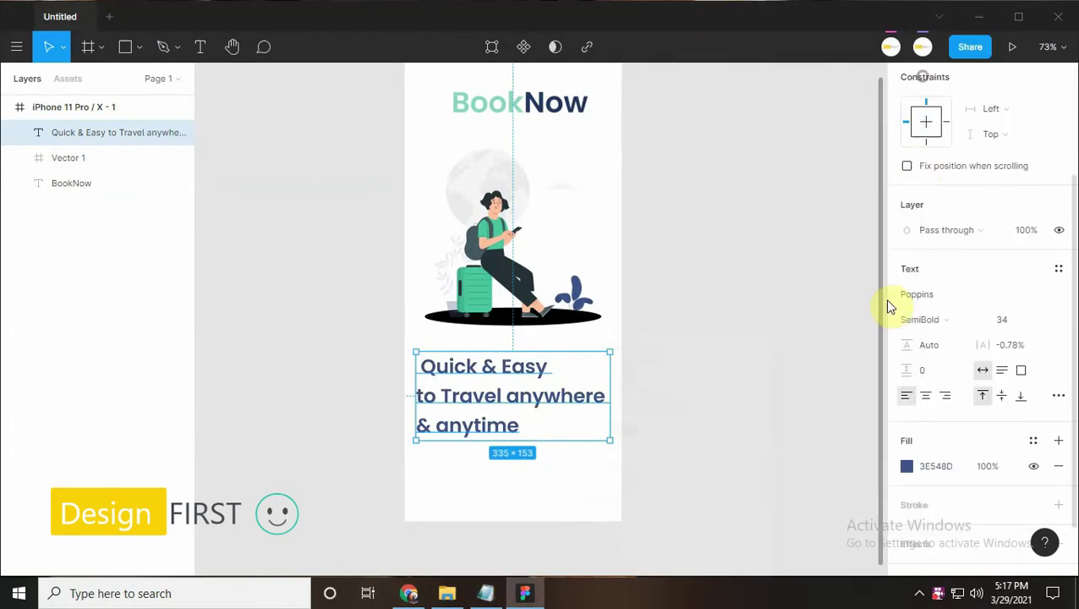
key("ctrl+v")
key("Return")
left_click(785, 409)
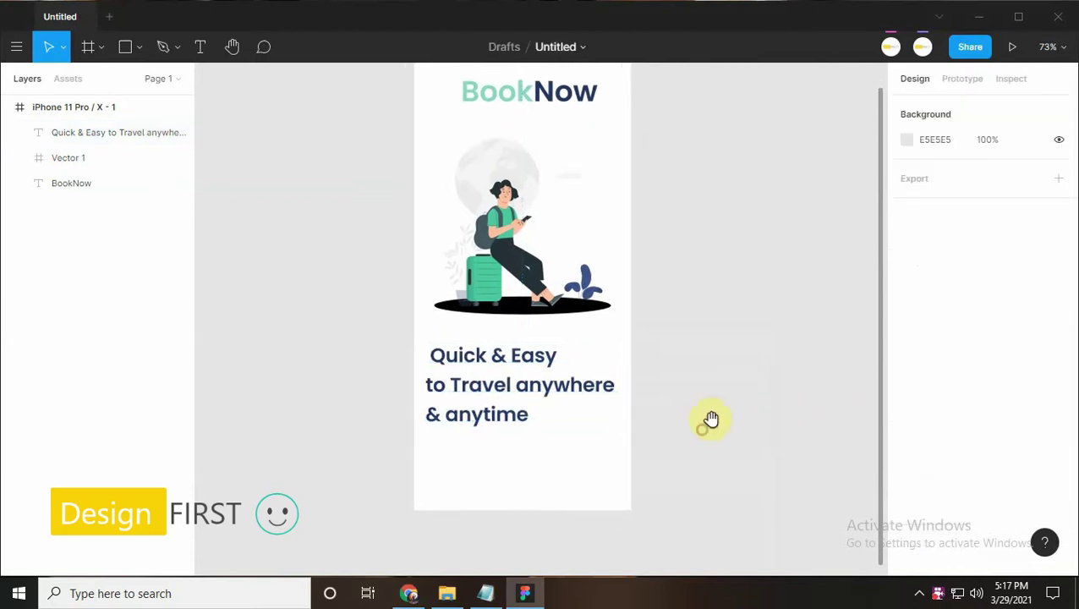
Draw a full-width bar along the frame bottom, 106 tall, with top-right radius 40
left_click(126, 46)
left_click_drag(409, 439, 624, 505)
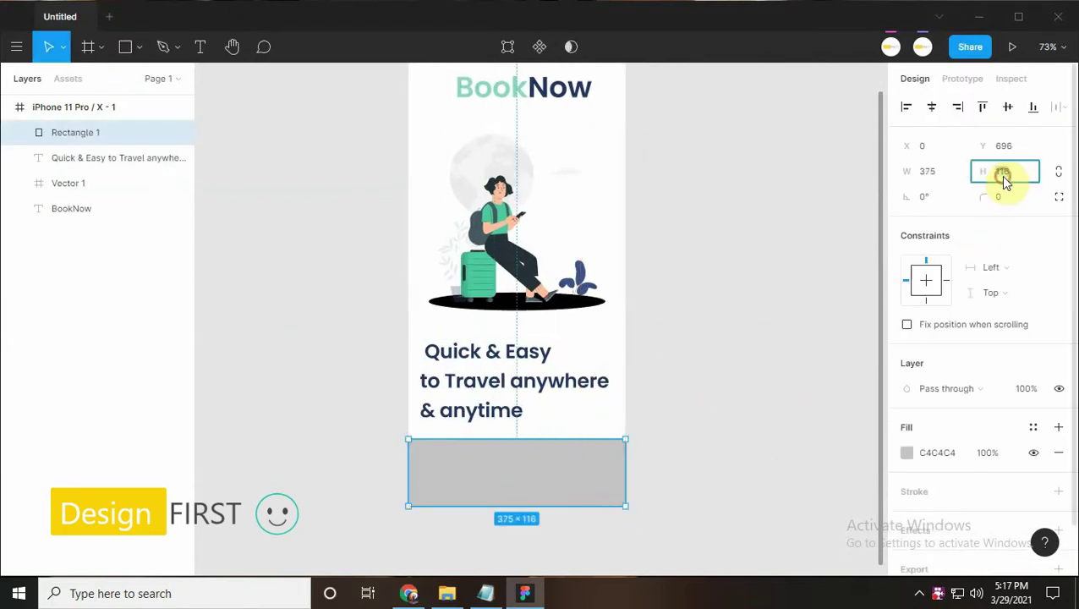
type("6")
key("Return")
key("shift+Down")
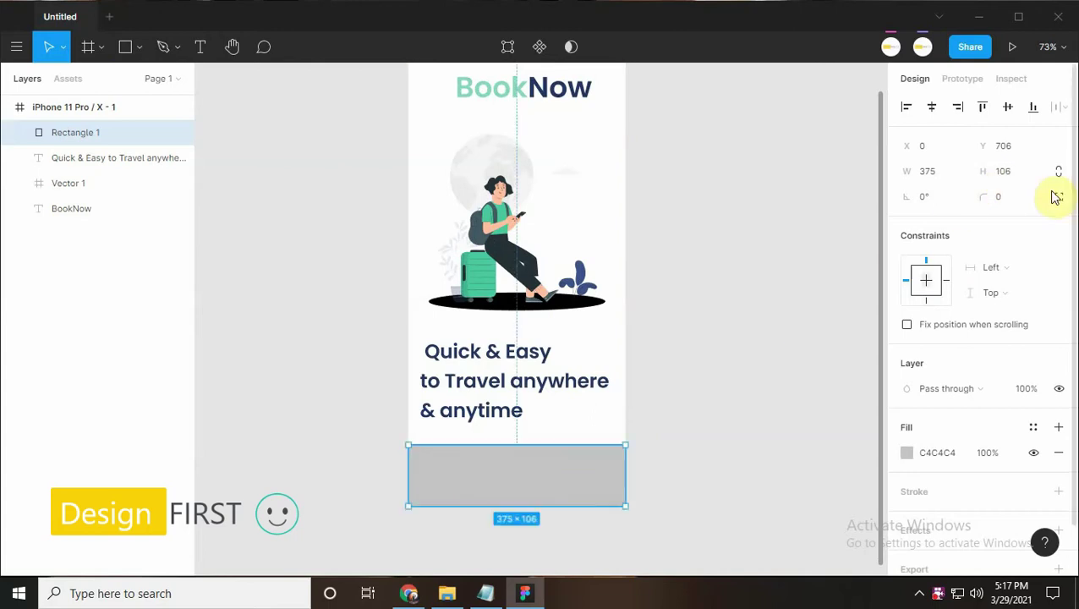
left_click(1055, 196)
type("0")
key("Return")
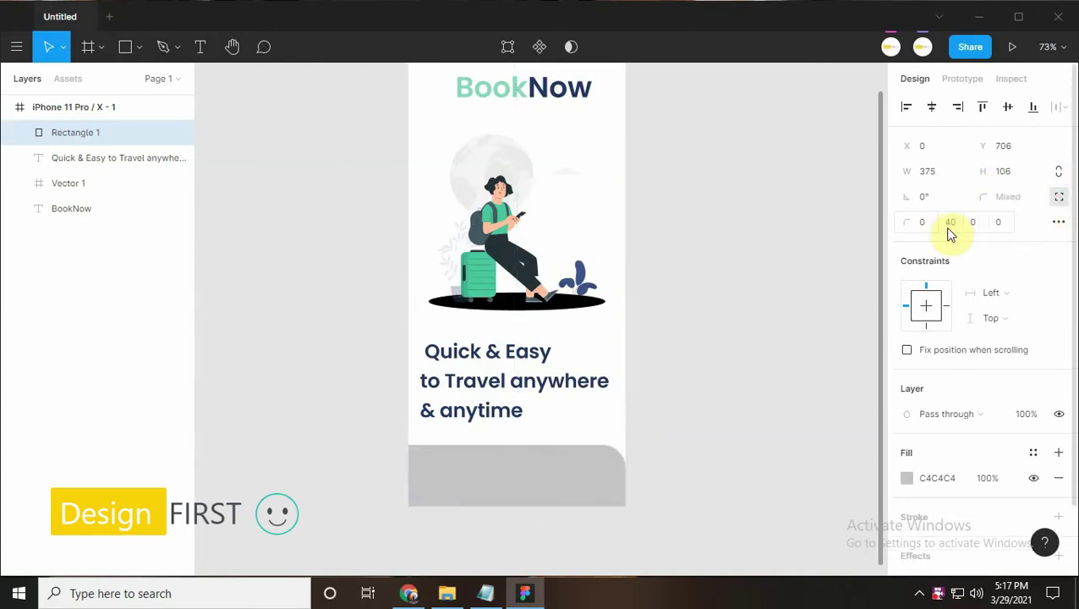
Fill the bottom bar with dark blue #243665
left_click(906, 478)
left_click(849, 499)
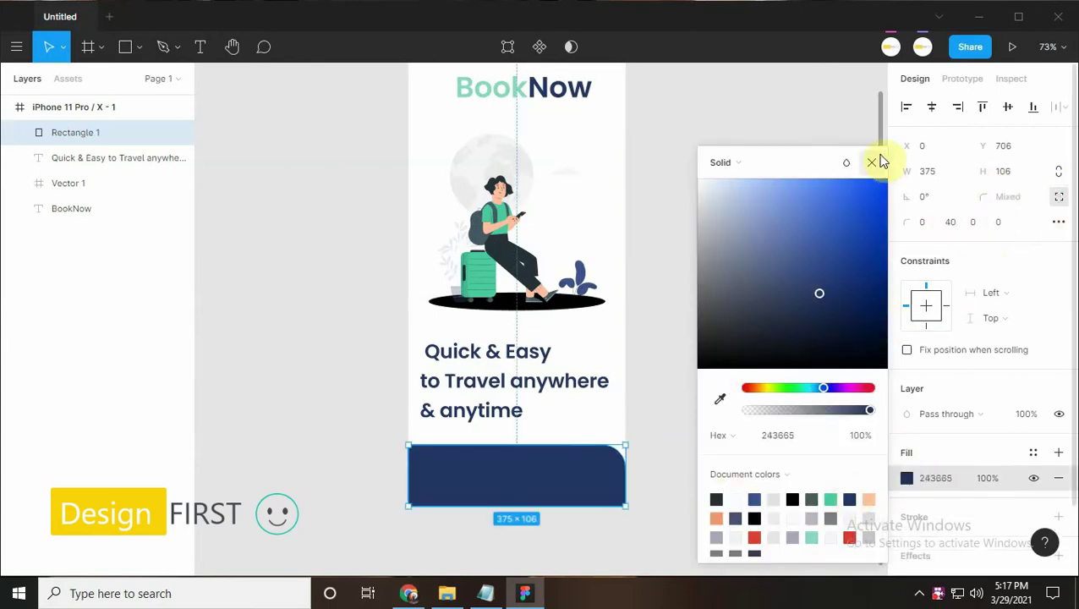
left_click(870, 161)
scroll(545, 398, "up", 3)
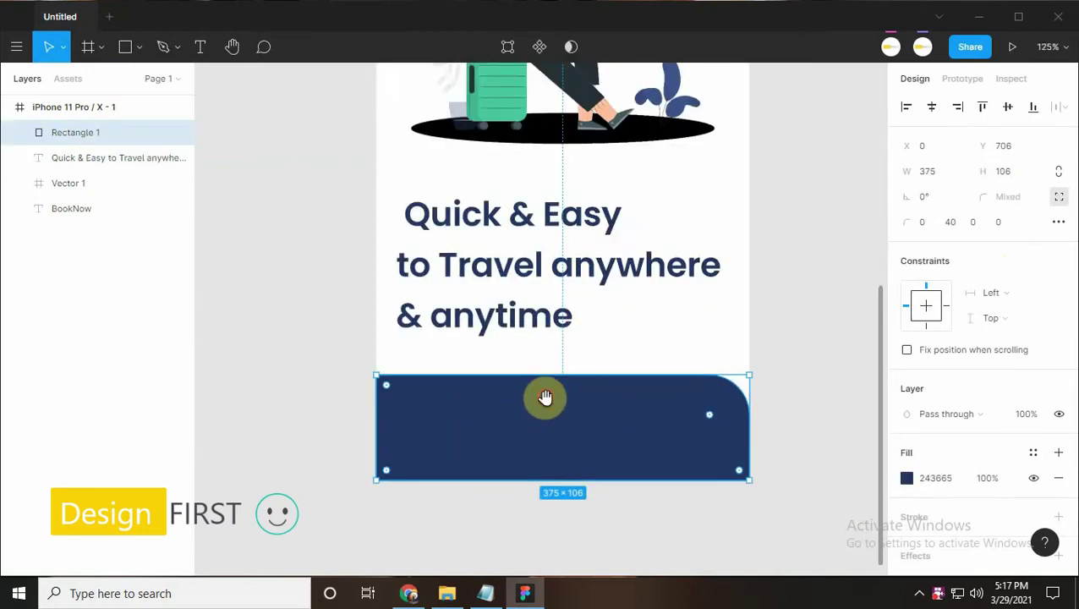
left_click_drag(546, 397, 542, 391)
left_click(125, 47)
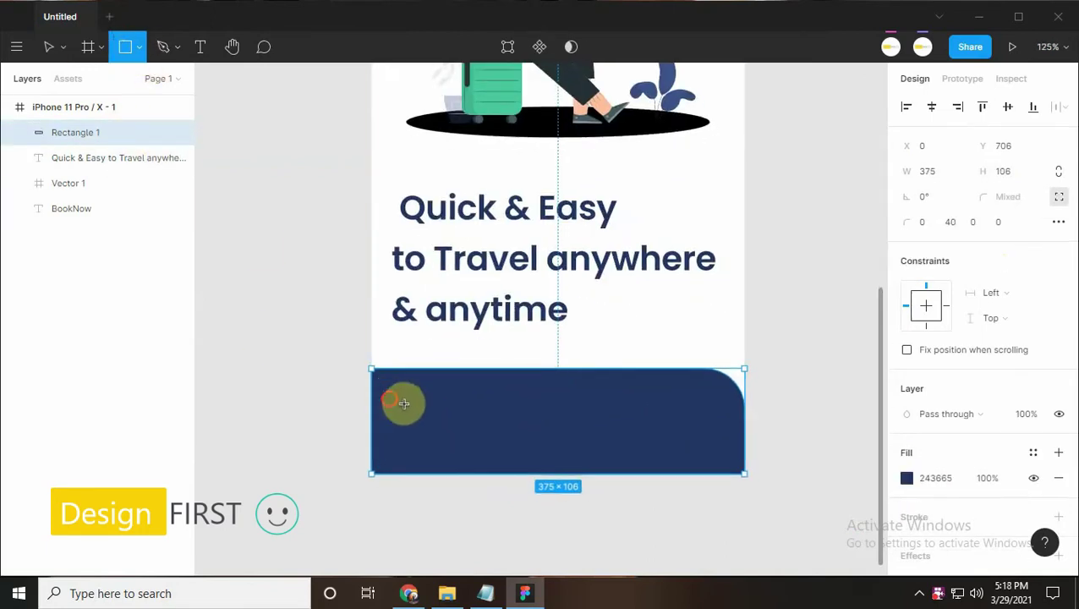
Draw a white 206×56 pill-shaped rectangle on the dark blue bar
left_click_drag(389, 398, 463, 429)
type("206")
key("Return")
left_click(1014, 170)
type("56")
key("Return")
scroll(602, 400, "up", 3)
mouse_move(602, 400)
left_mouse_down()
mouse_move(517, 438)
mouse_move(541, 434)
left_mouse_up()
scroll(534, 427, "down", 2)
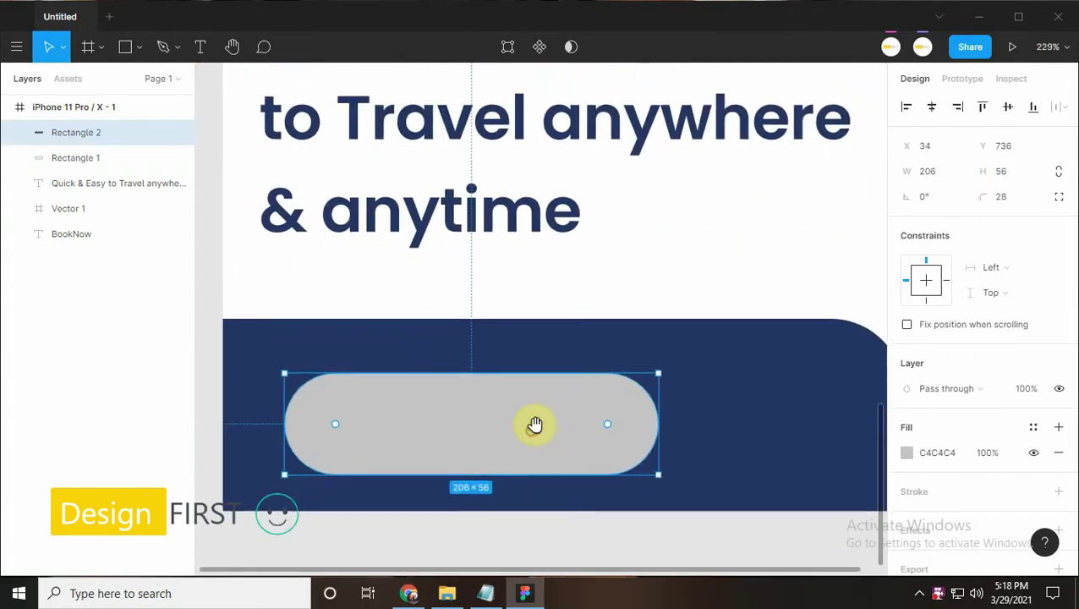
left_click_drag(519, 417, 525, 409)
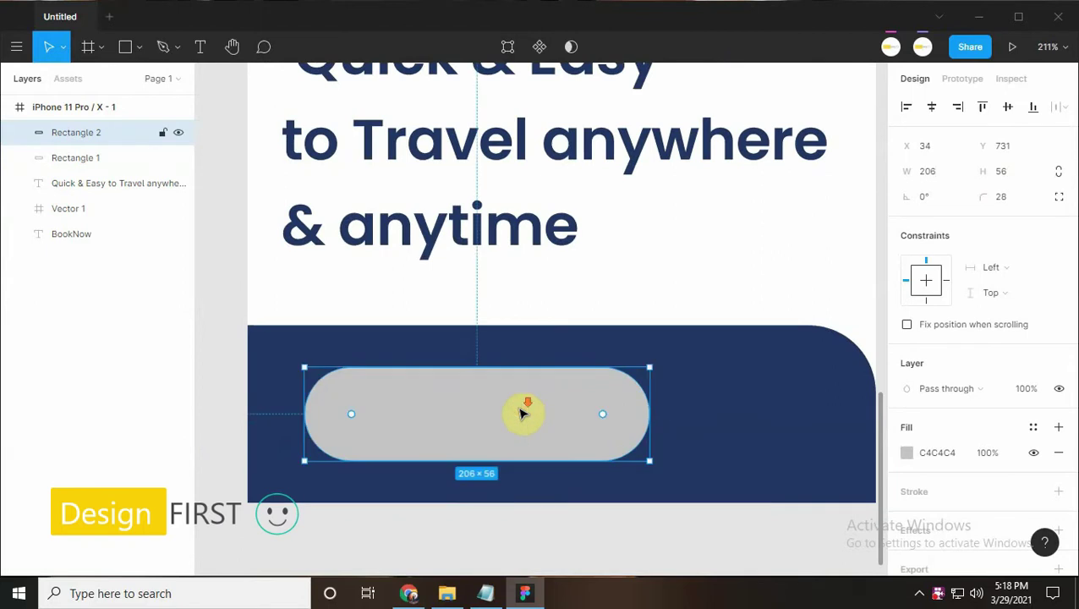
scroll(525, 409, "down", 3)
left_click(906, 453)
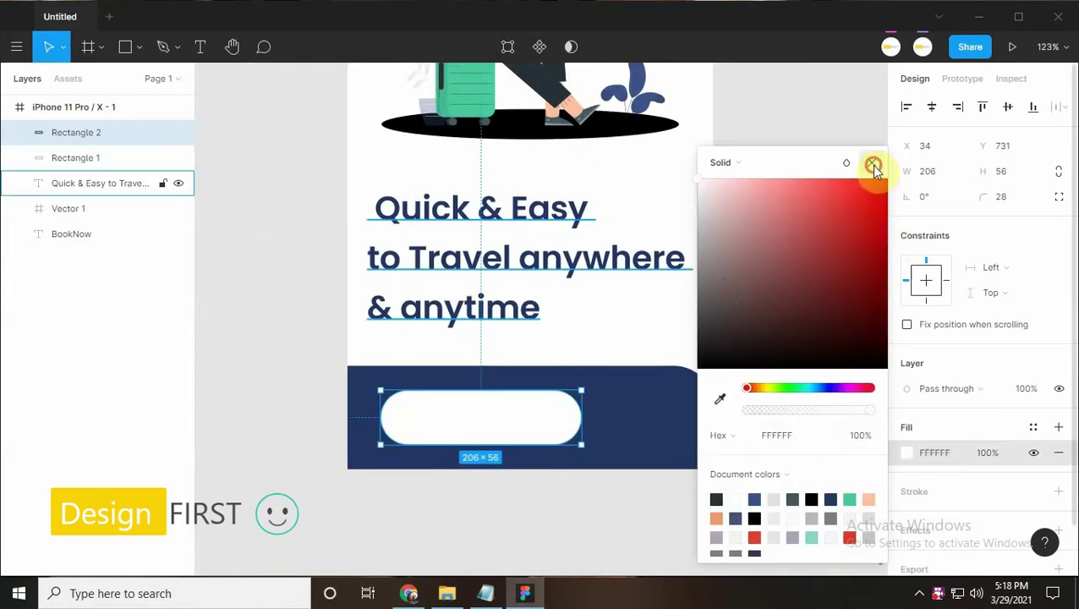
left_click(872, 163)
Draw a 56×56 circle at the pill's left end filled green #4CCB9E
left_click(139, 47)
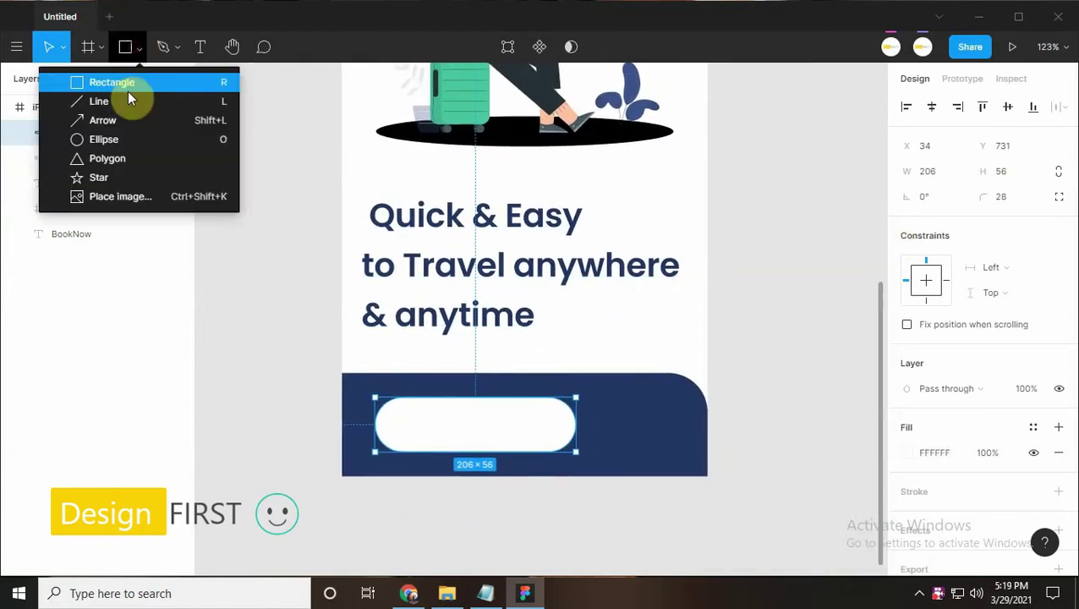
left_click(111, 134)
left_click_drag(374, 399, 431, 454)
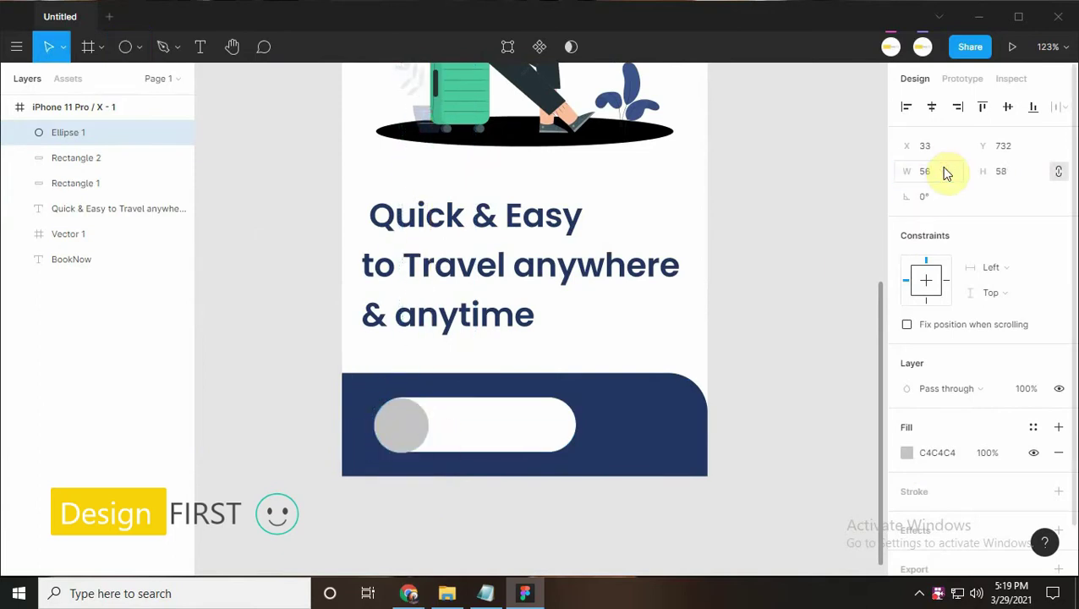
key("Return")
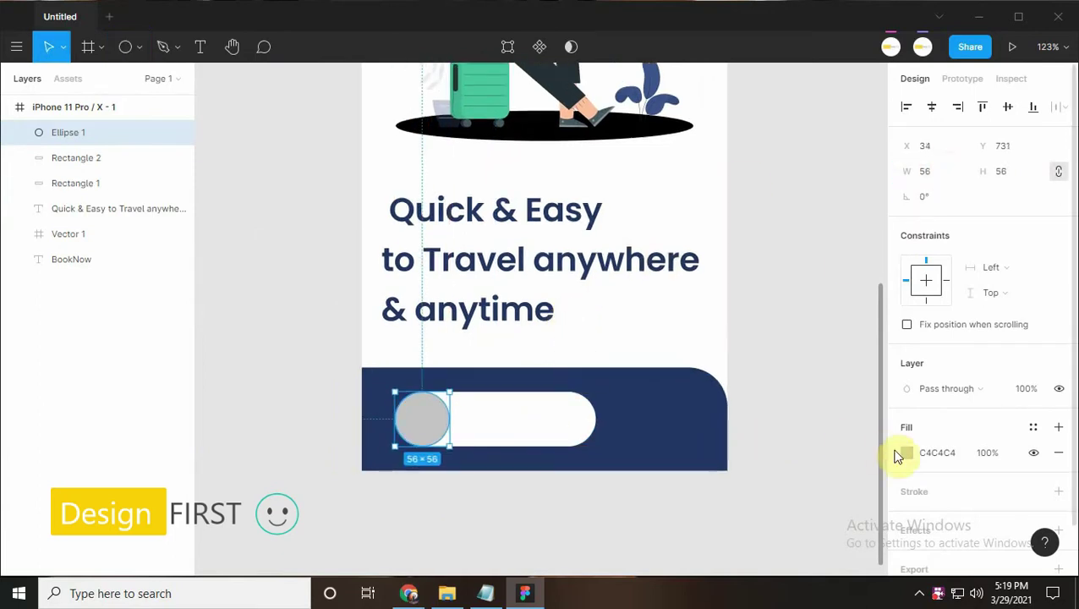
left_click(906, 453)
left_click(858, 492)
left_click(871, 167)
Bring the Right Arrows icon from the assets folder onto the canvas
left_click_drag(482, 531, 501, 524)
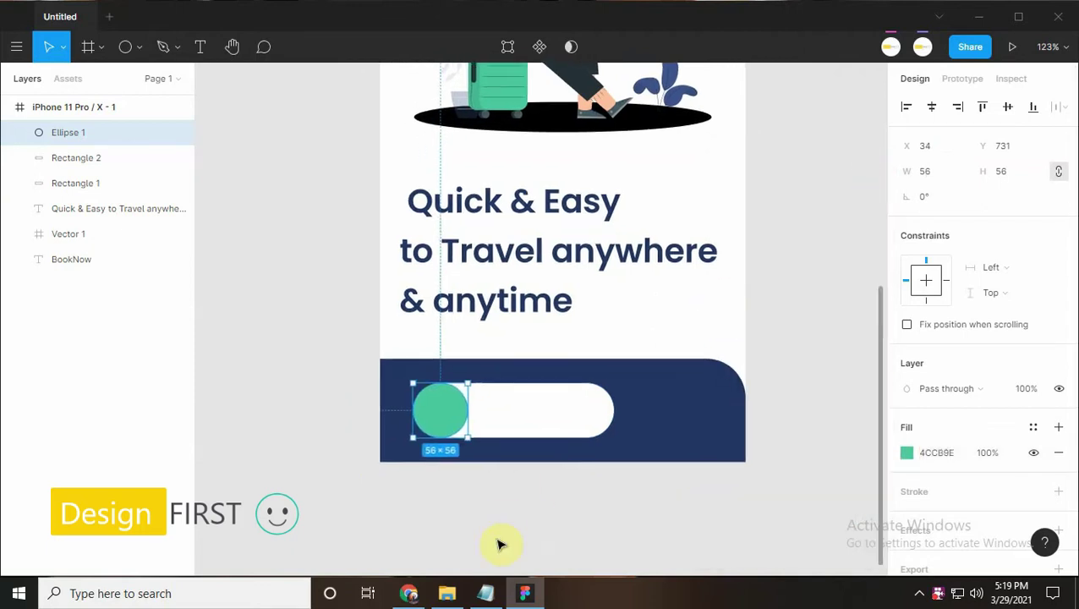
left_click(447, 593)
mouse_move(833, 363)
left_mouse_down()
mouse_move(627, 439)
mouse_move(524, 505)
left_mouse_up()
Centre the Right Arrows icon horizontally and vertically on the green circle
left_click_drag(471, 448, 443, 409)
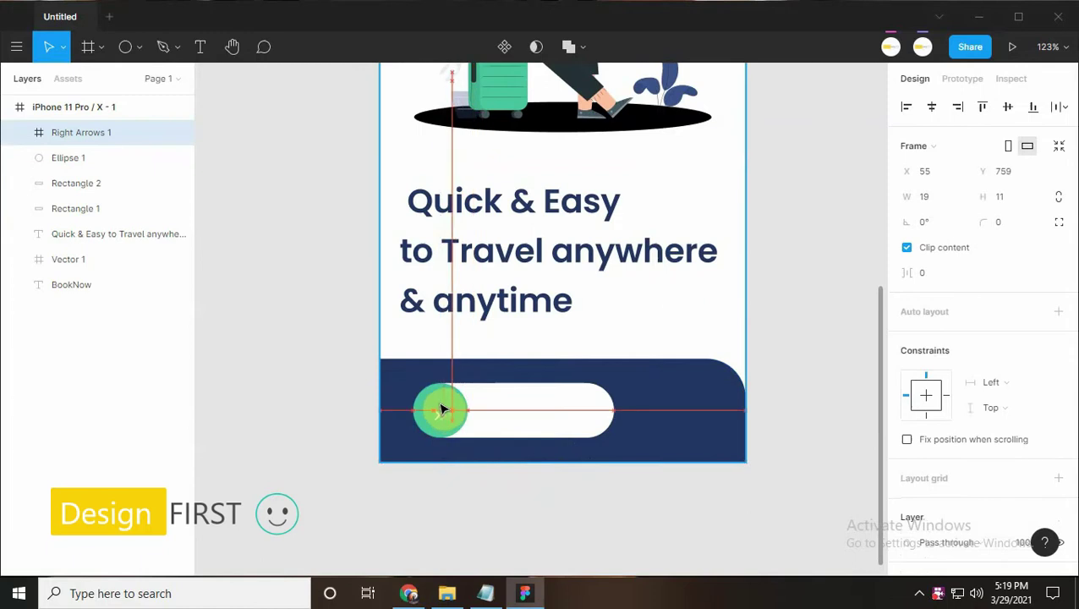
left_click(427, 395, "shift")
left_click(931, 106)
left_click(1007, 107)
left_click_drag(629, 411, 610, 412)
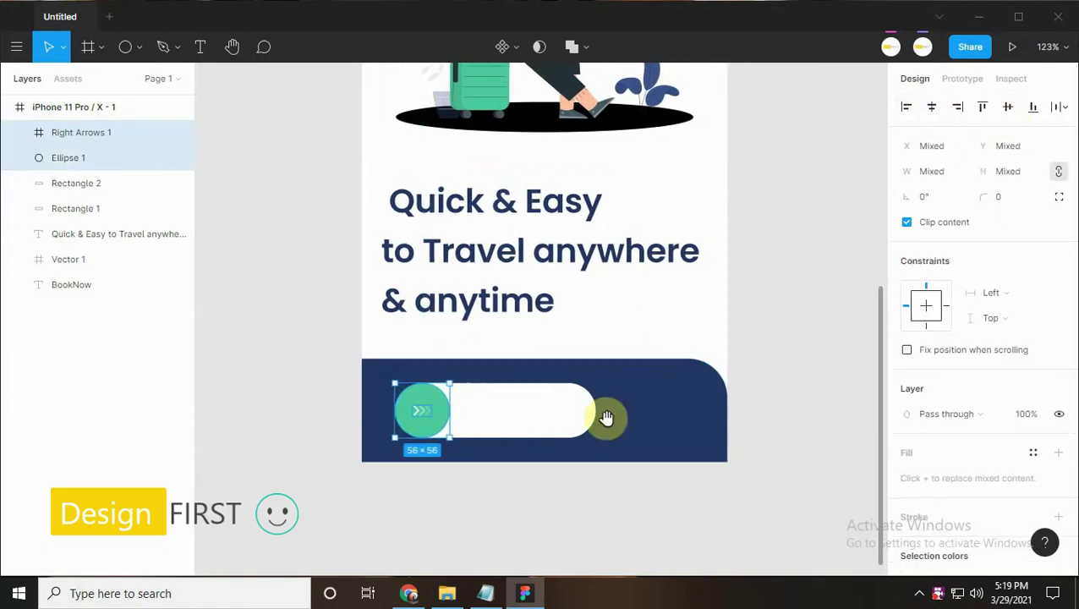
Add 'Swipe to Start' text centred inside the white pill
left_click(474, 598)
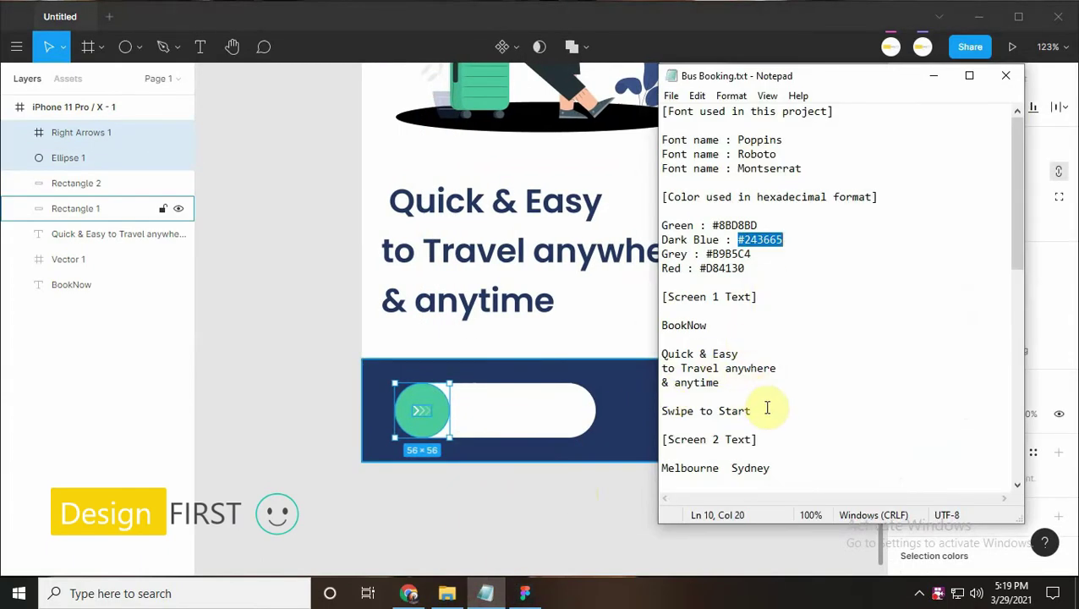
left_click_drag(767, 411, 669, 407)
key("ctrl+c")
left_click(933, 75)
key("t")
left_click(469, 398)
key("ctrl+v")
key("Escape")
left_click(549, 424, "shift")
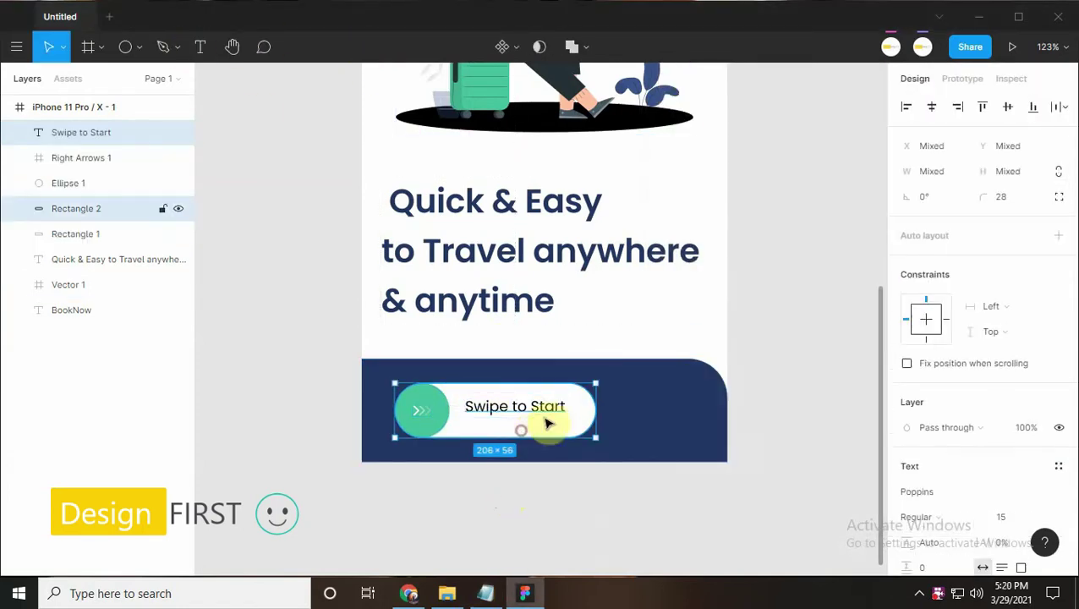
left_click(1007, 107)
left_click(533, 470)
left_click(526, 424)
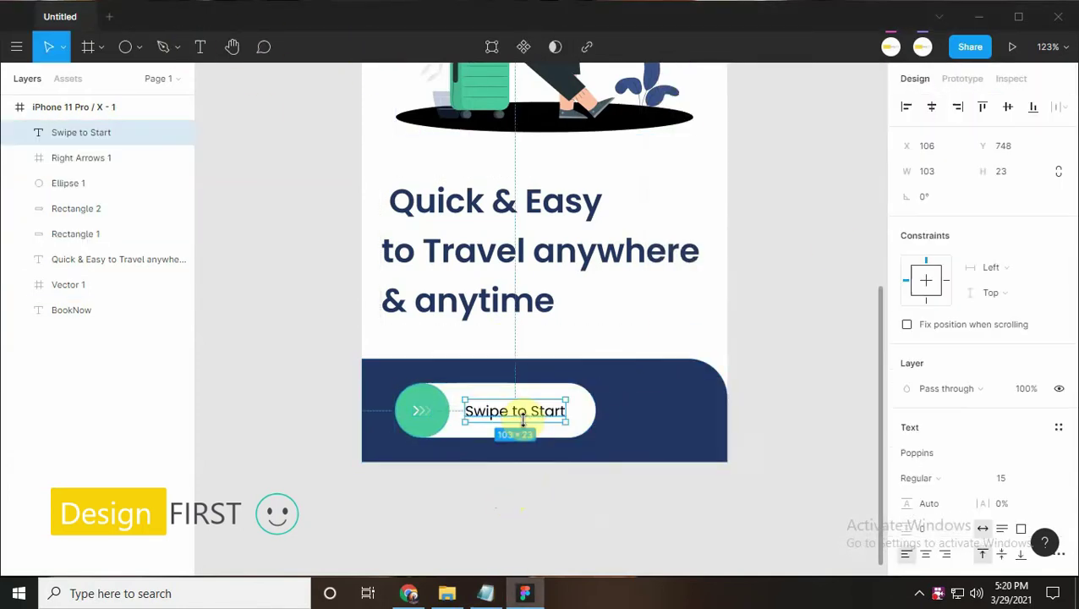
scroll(566, 482, "down", 5)
scroll(592, 384, "up", 3)
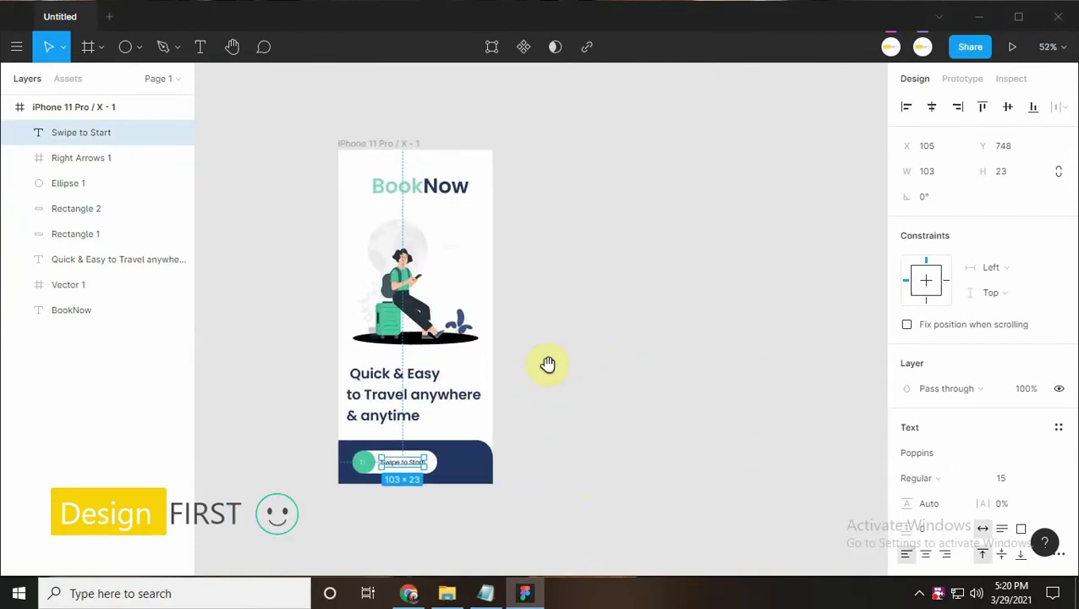
scroll(566, 368, "up", 3)
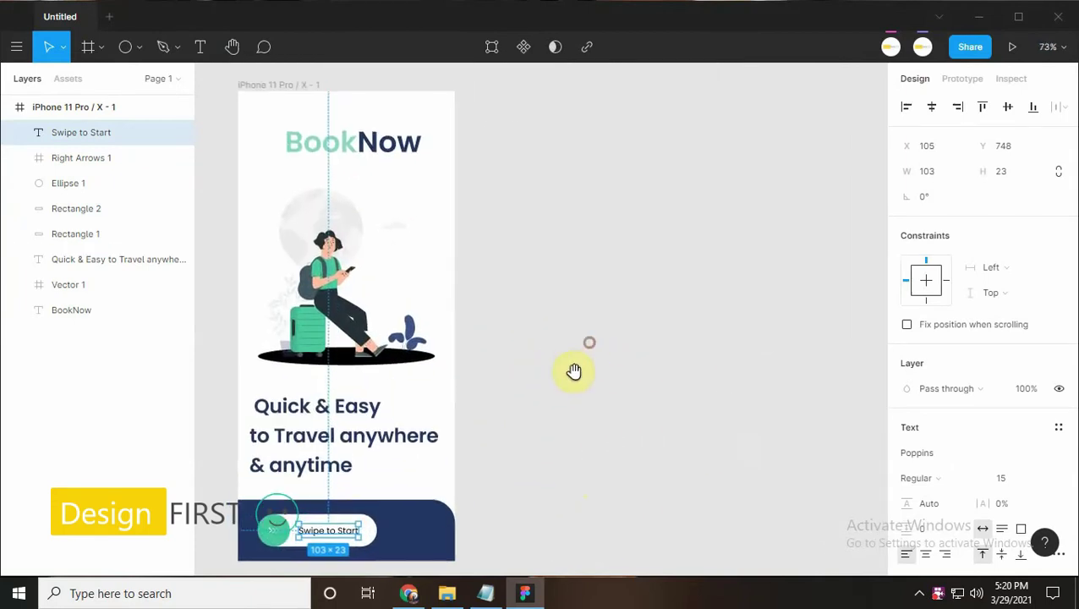
Add a second iPhone 11 Pro frame beside the first screen
left_click(87, 47)
left_click(999, 156)
left_click_drag(507, 198, 526, 198)
Fill the second frame with dark blue #243665
left_click(907, 453)
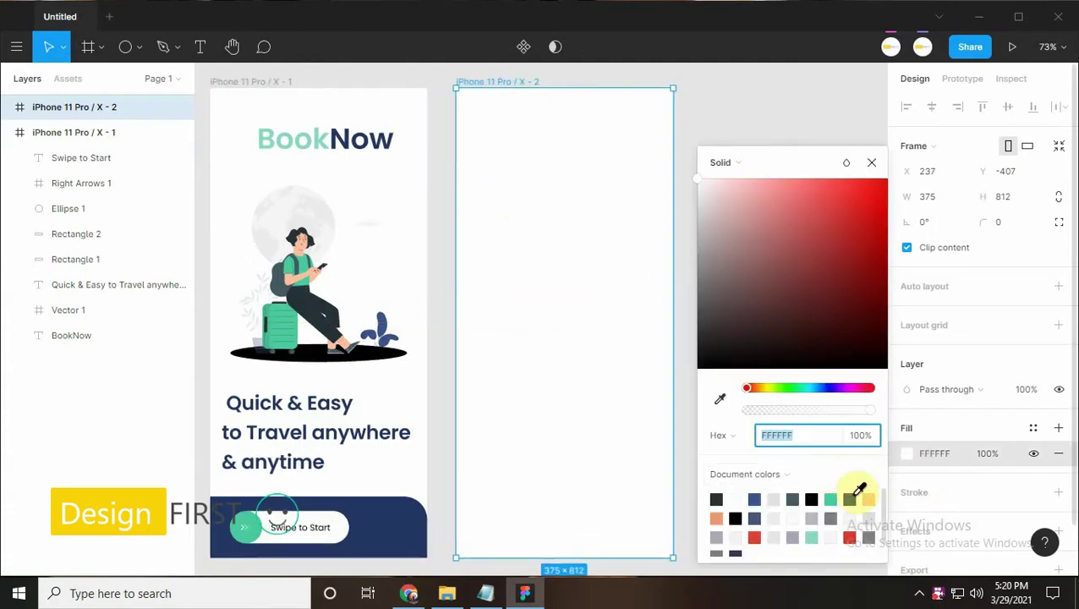
type("243665")
key("Return")
left_click(725, 211)
Draw a rectangle over the lower screen with its top corners rounded to 37
left_click(139, 47)
left_click(132, 81)
left_click_drag(441, 144, 661, 561)
left_click(1058, 196)
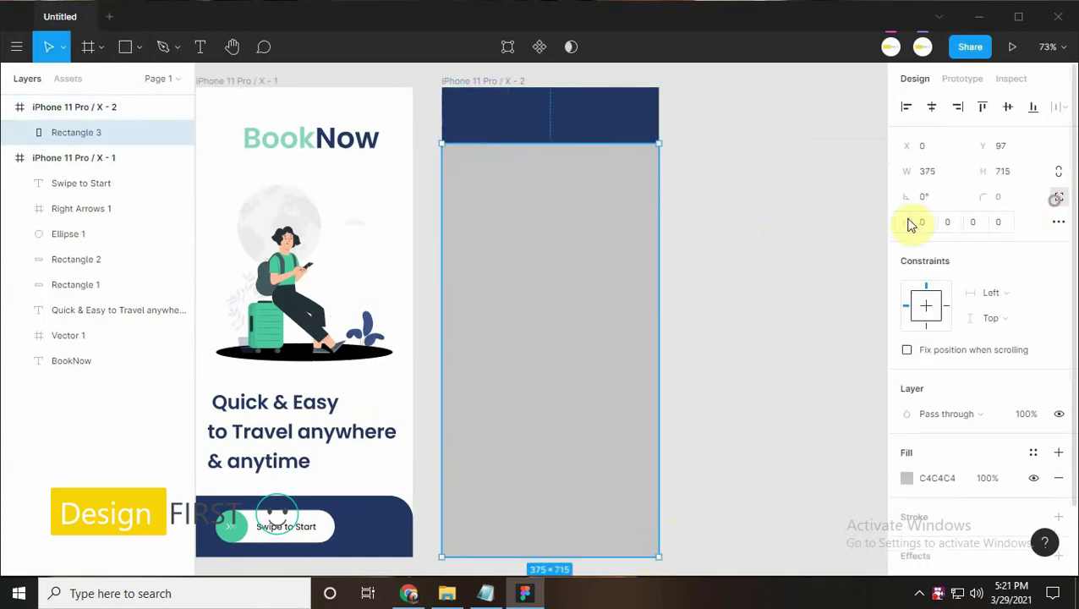
type("7")
key("Tab")
type("37")
key("Return")
Fill the content panel rectangle with white #FFFFFF
left_click(906, 478)
type("ffffff")
key("Return")
left_click(871, 161)
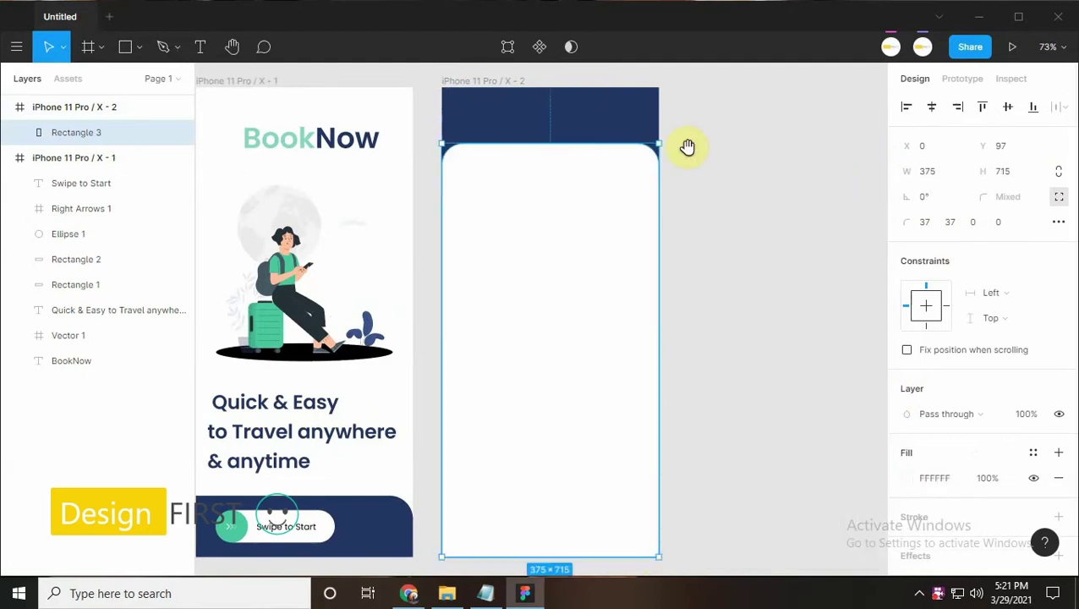
scroll(677, 156, "up", 1)
Import the Left Arrow, Right Left Arrow and Filter SVGs from the bus booking asset folder
left_click(448, 595)
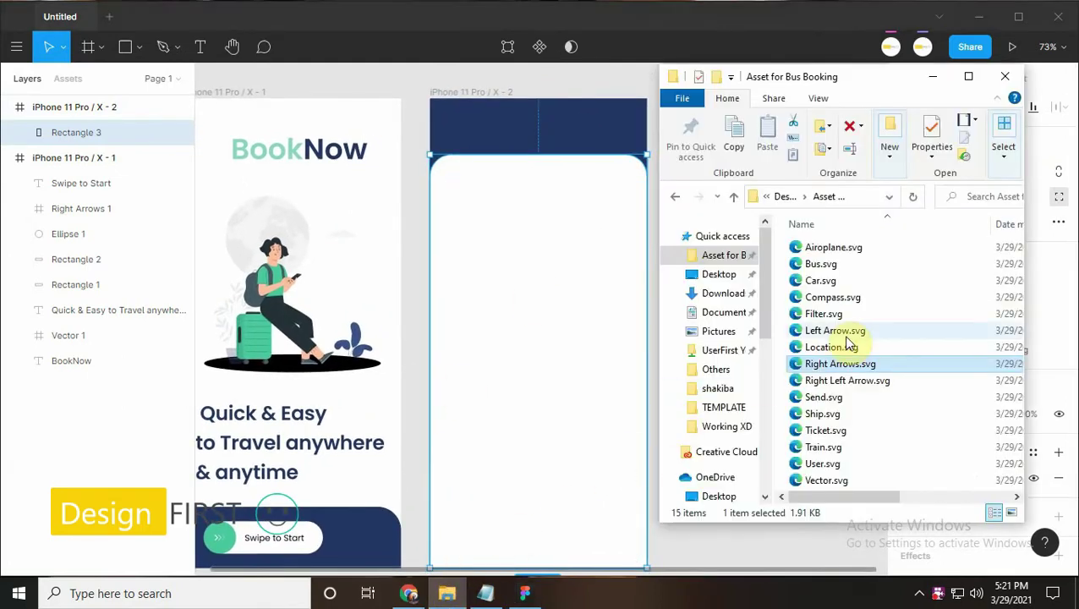
left_click(835, 330)
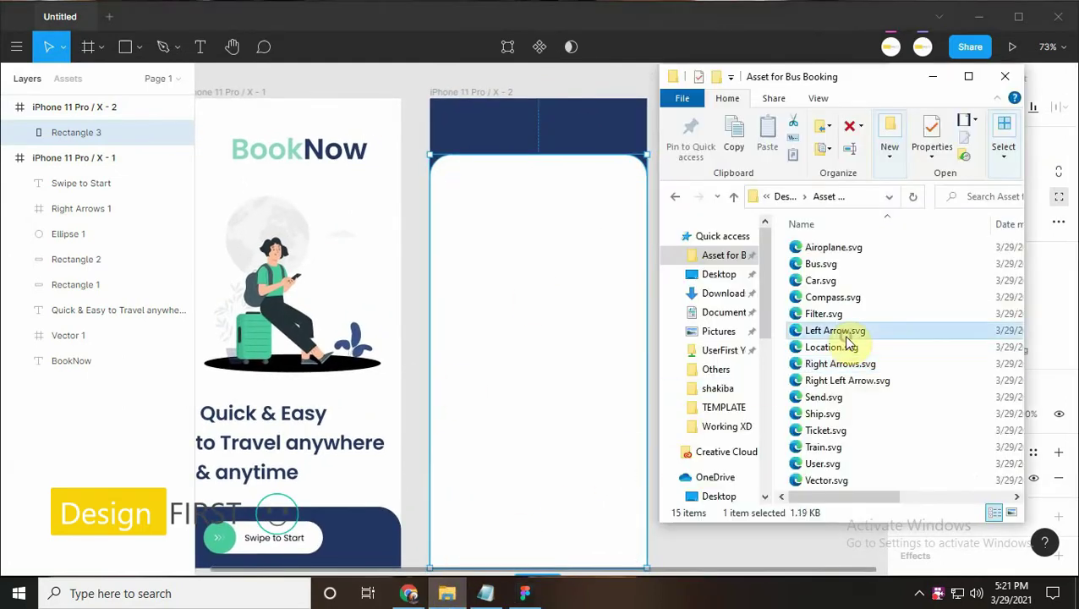
left_click(837, 382, "ctrl")
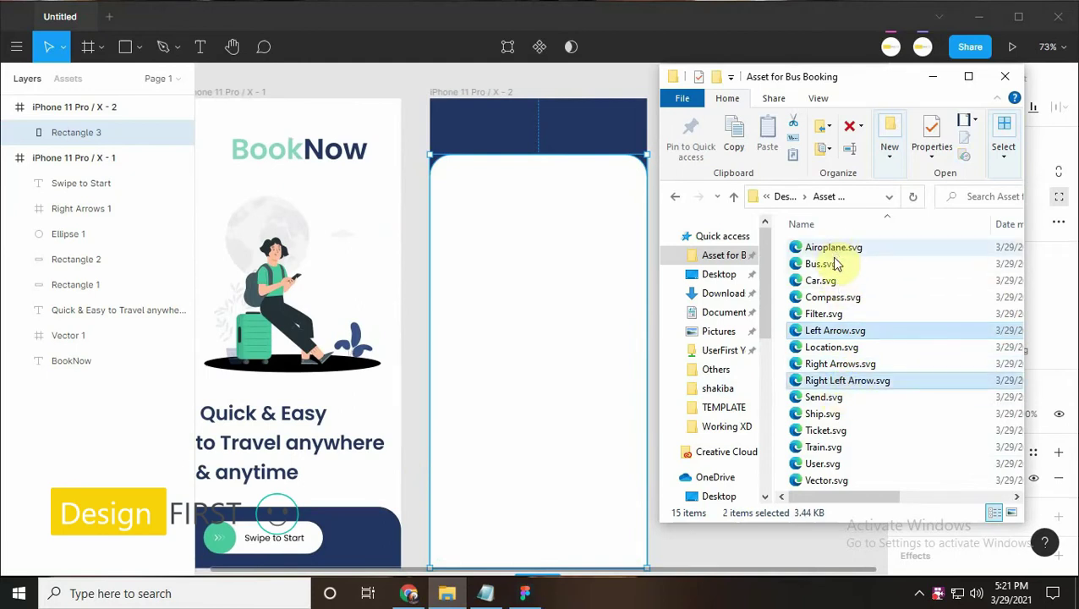
left_click(822, 315, "ctrl")
left_click_drag(822, 315, 668, 283)
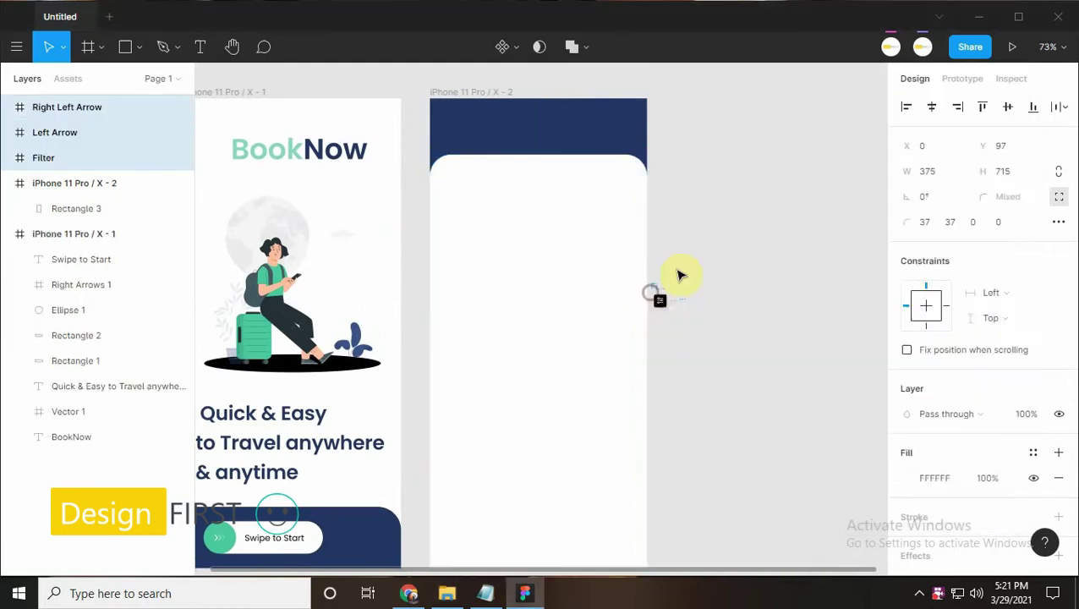
Place the left arrow top-left, swap arrows top-centre and filter icon top-right in the header
left_click(673, 287)
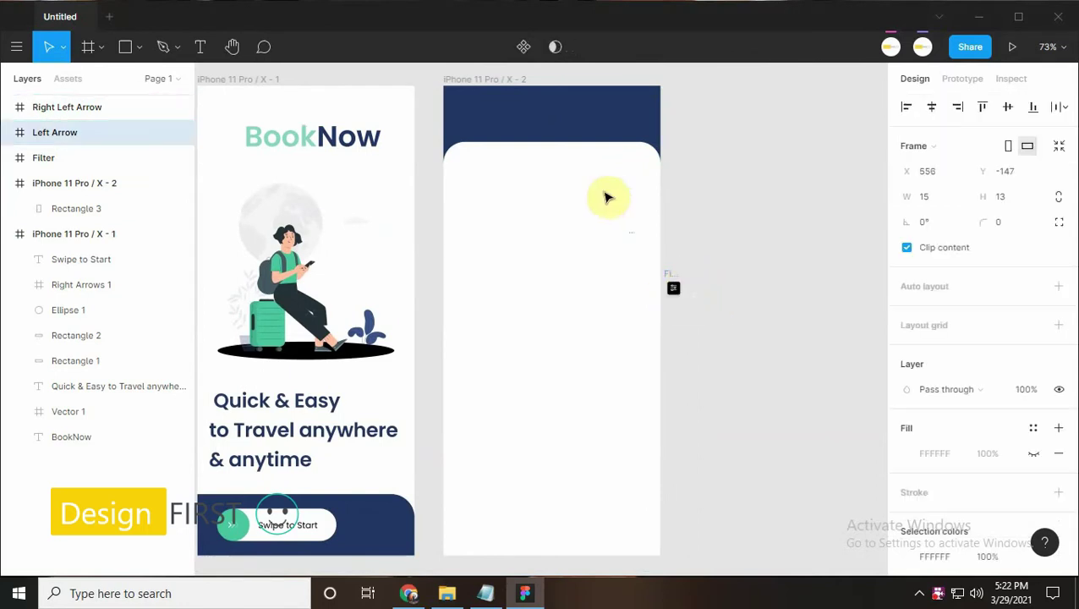
left_click_drag(673, 288, 460, 101)
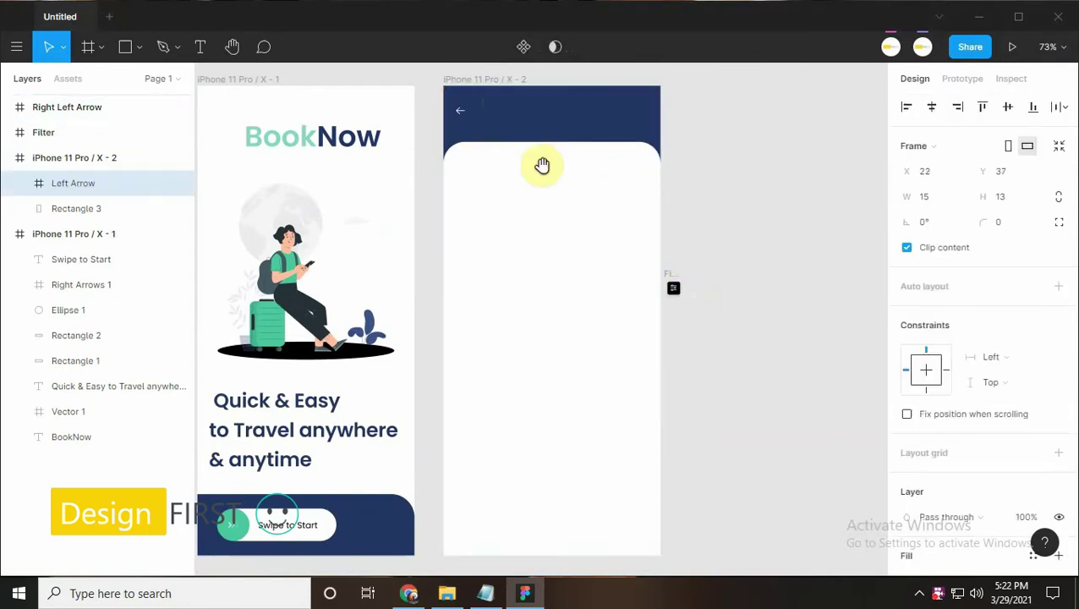
scroll(473, 140, "right", 1)
mouse_move(690, 292)
left_mouse_down()
mouse_move(530, 180)
mouse_move(530, 114)
left_mouse_up()
scroll(534, 110, "up", 1)
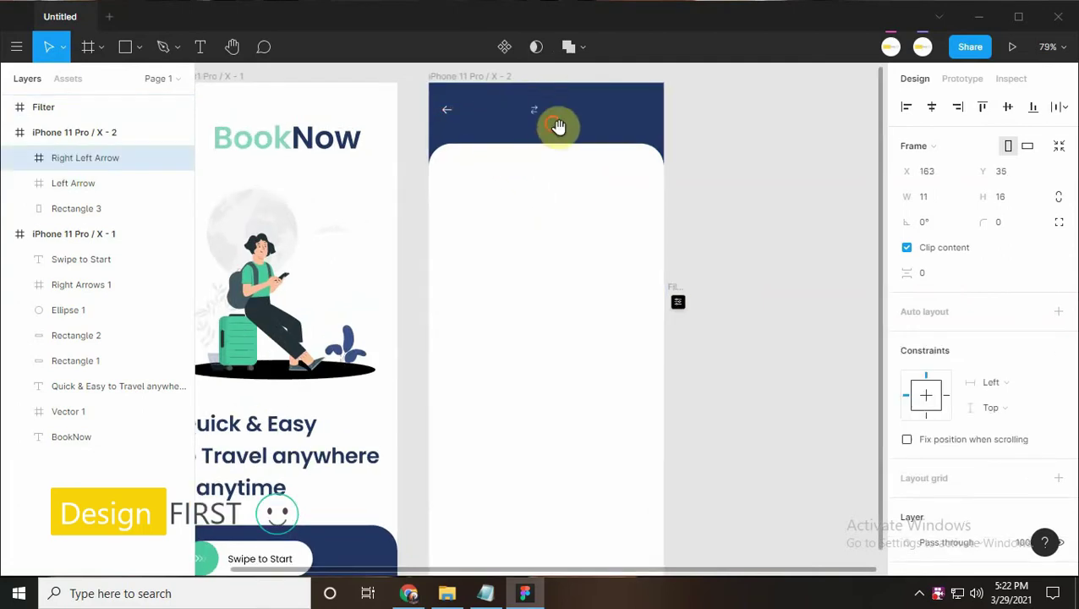
left_click_drag(542, 120, 560, 130)
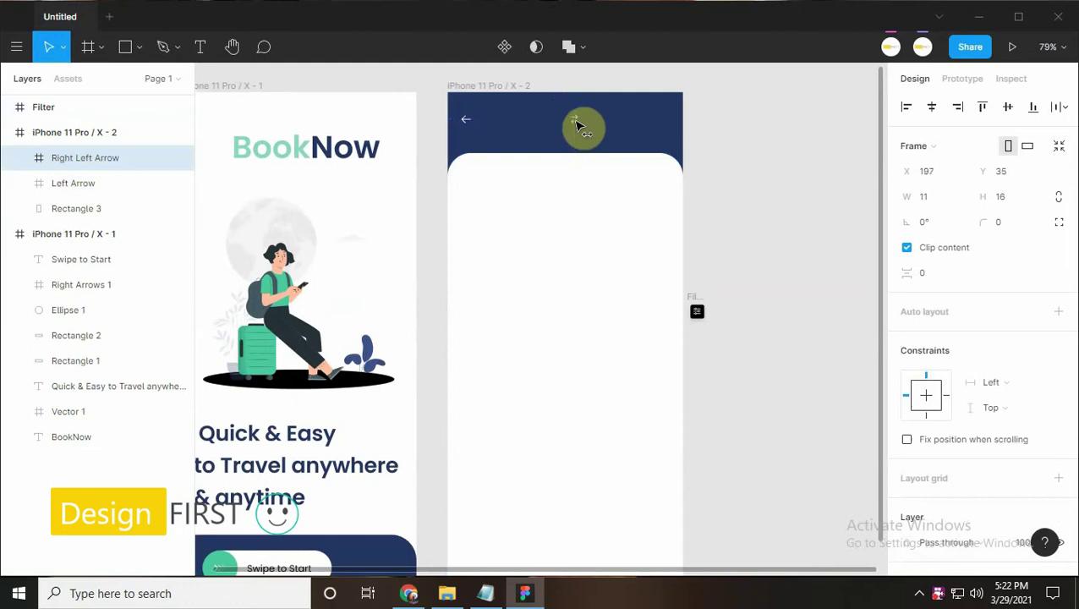
left_click_drag(681, 305, 646, 140)
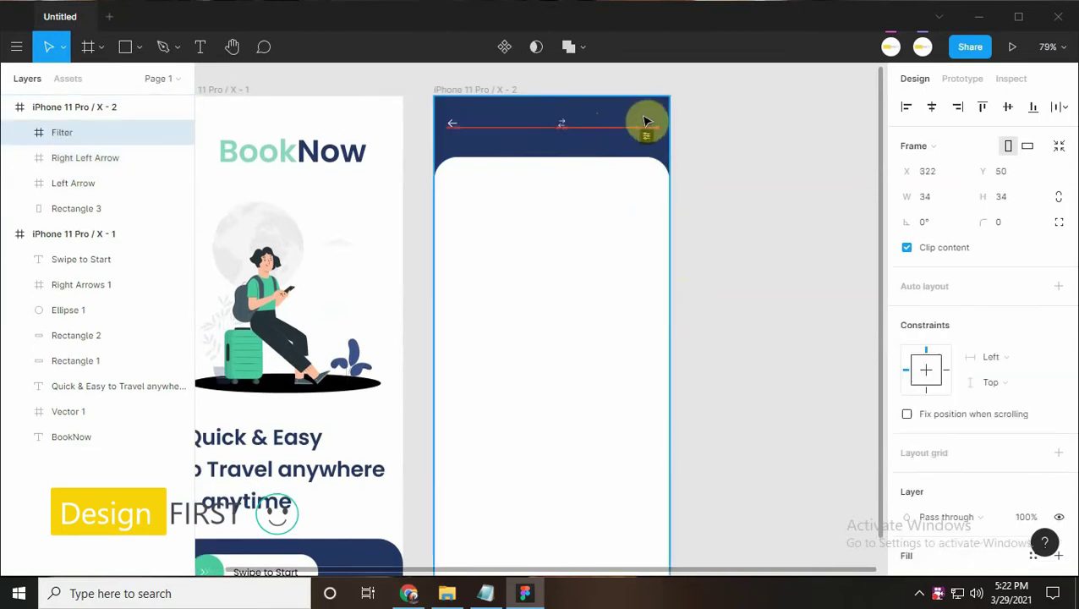
Ungroup the filter icon, regroup its vectors and align it with the left arrow
right_click(649, 144)
left_click(664, 271)
scroll(692, 209, "up", 1)
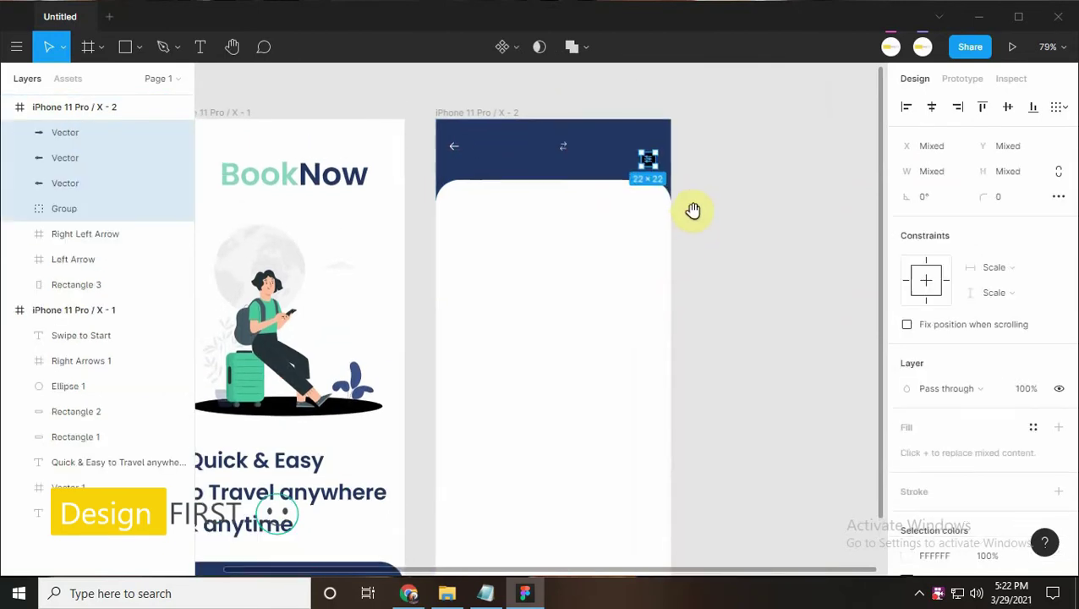
right_click(656, 165)
left_click(722, 247)
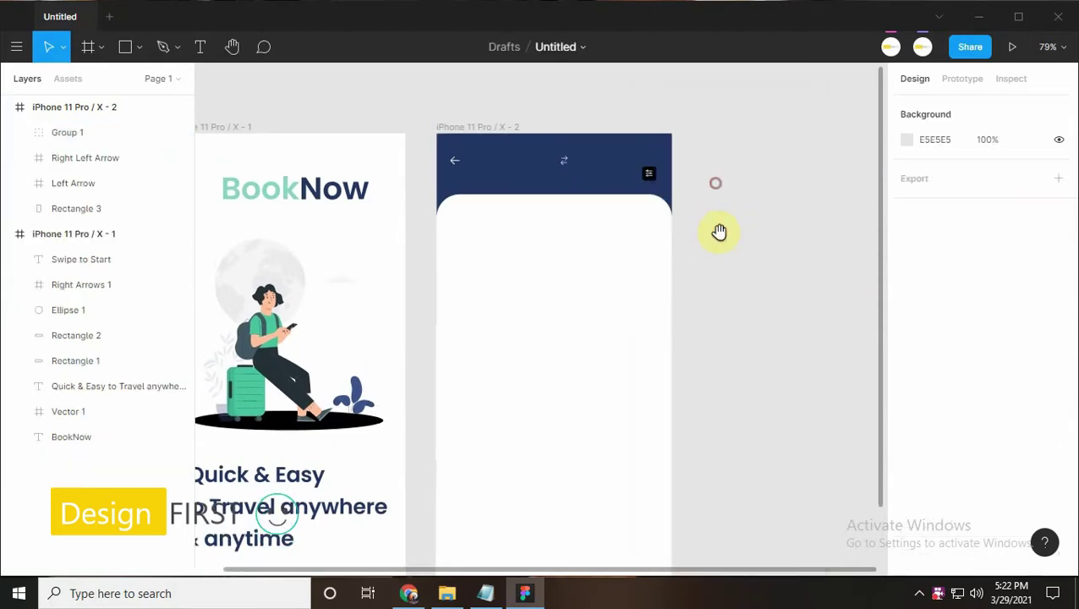
scroll(718, 233, "up", 3)
left_click_drag(698, 208, 700, 203)
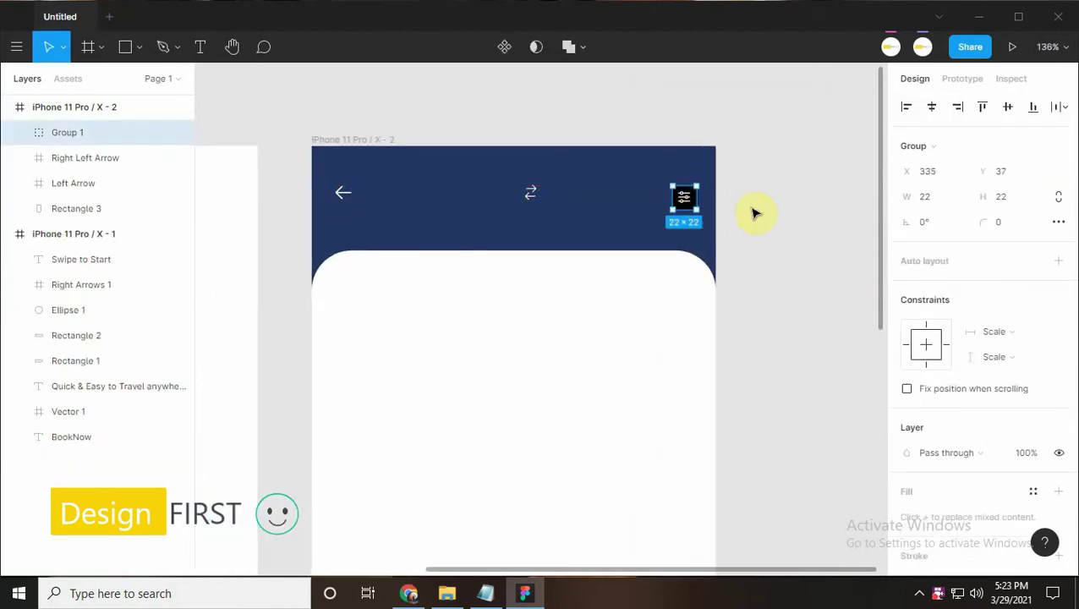
left_click_drag(751, 267, 767, 271)
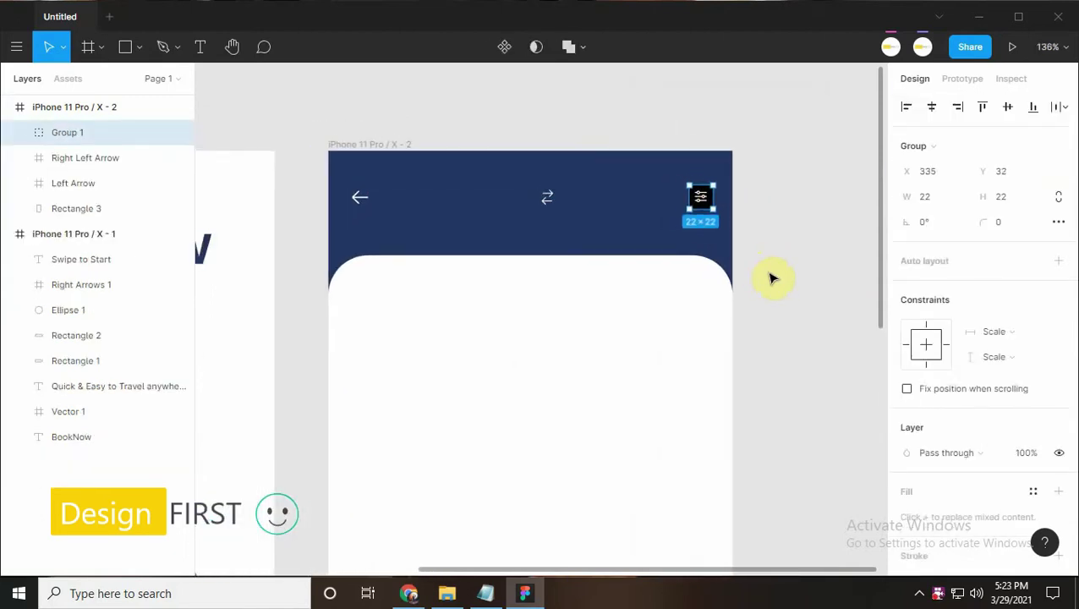
key("alt+Tab")
Paste the Melbourne label into the header and make its text white
scroll(754, 457, "down", 1)
left_click_drag(720, 426, 635, 432)
key("ctrl+c")
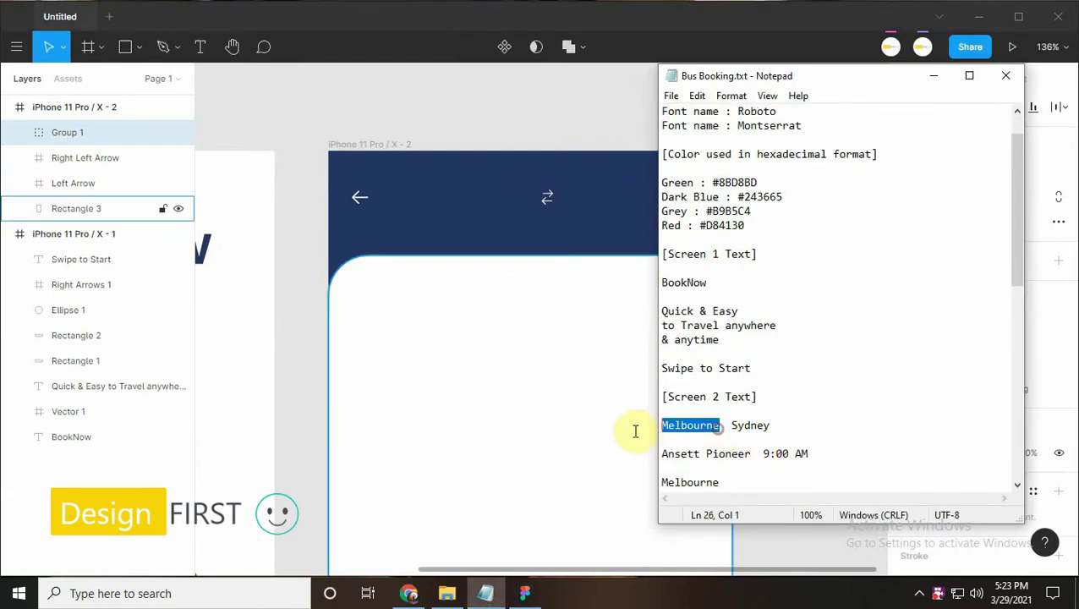
left_click(179, 138)
left_click(414, 179)
key("ctrl+v")
key("Escape")
left_click(907, 399)
scroll(923, 209, "up", 5)
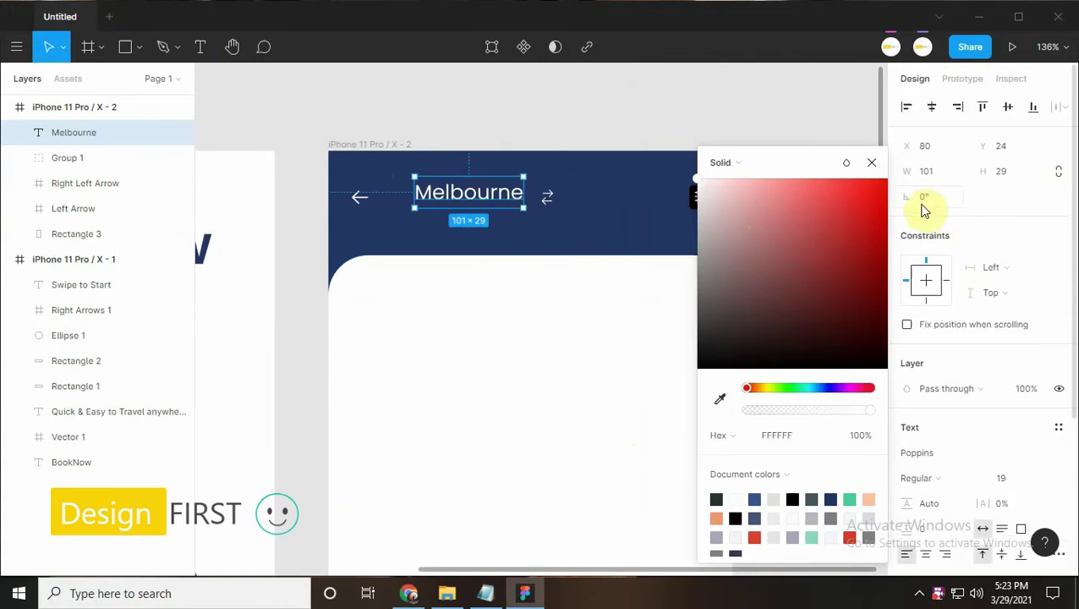
key("Escape")
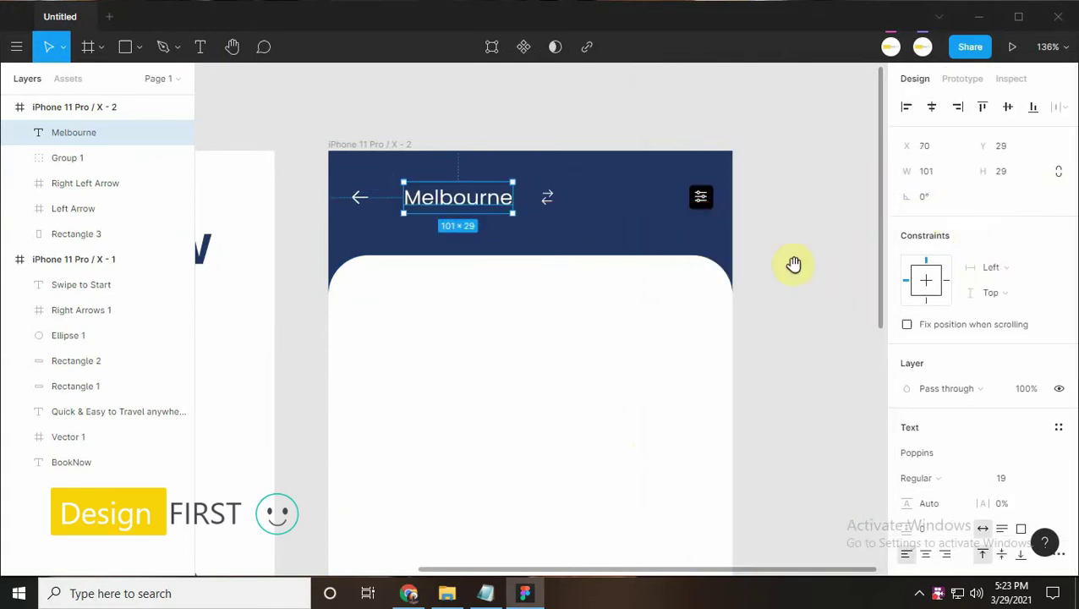
left_click_drag(689, 296, 682, 306)
Copy 'Sydney' from the project notes and paste it as a text box beside Melbourne
left_click(478, 596)
double_click(735, 426)
key("ctrl+c")
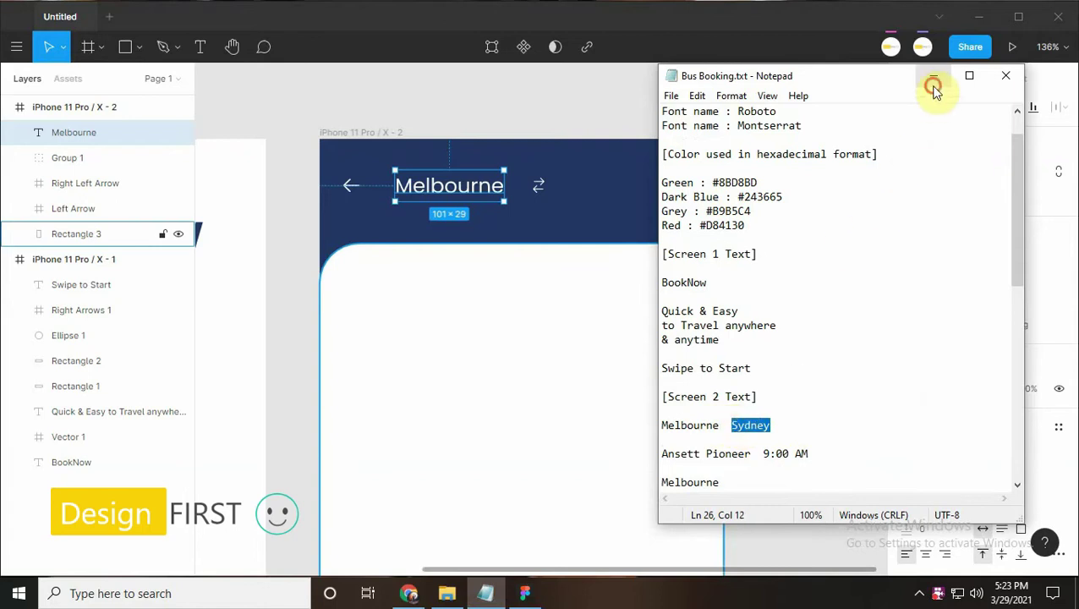
left_click(932, 87)
left_click(203, 47)
left_click(561, 171)
key("ctrl+v")
key("Escape")
Set Sydney's fill to FFFFFF, nudge it two steps right, and draw a small square below
scroll(933, 474, "down", 3)
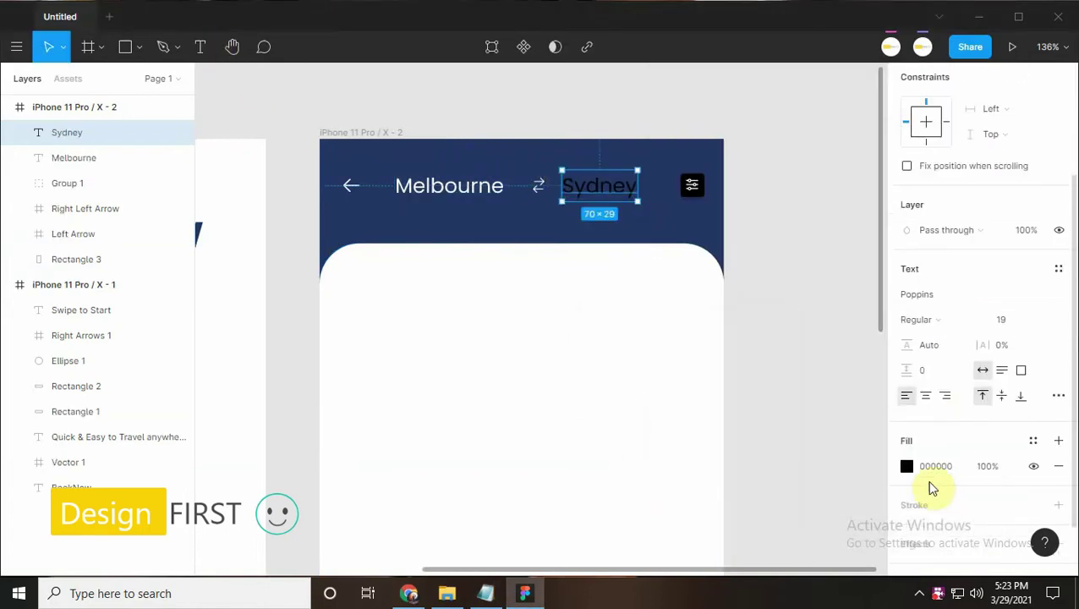
left_click(907, 465)
type("ffffff")
left_click(872, 161)
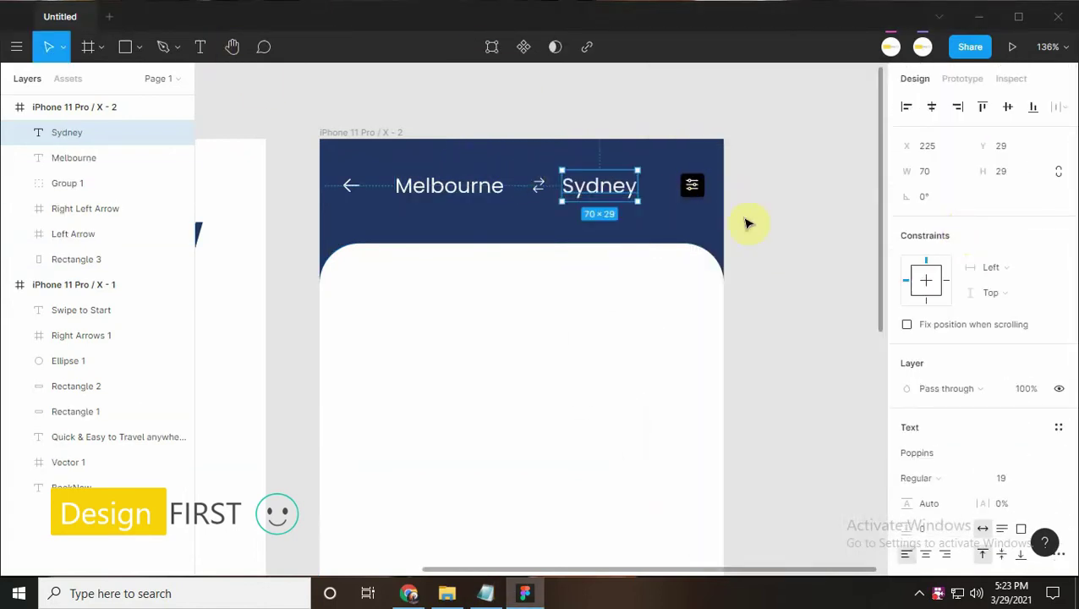
left_click_drag(746, 223, 763, 226)
key("Right")
key("Right")
key("Right")
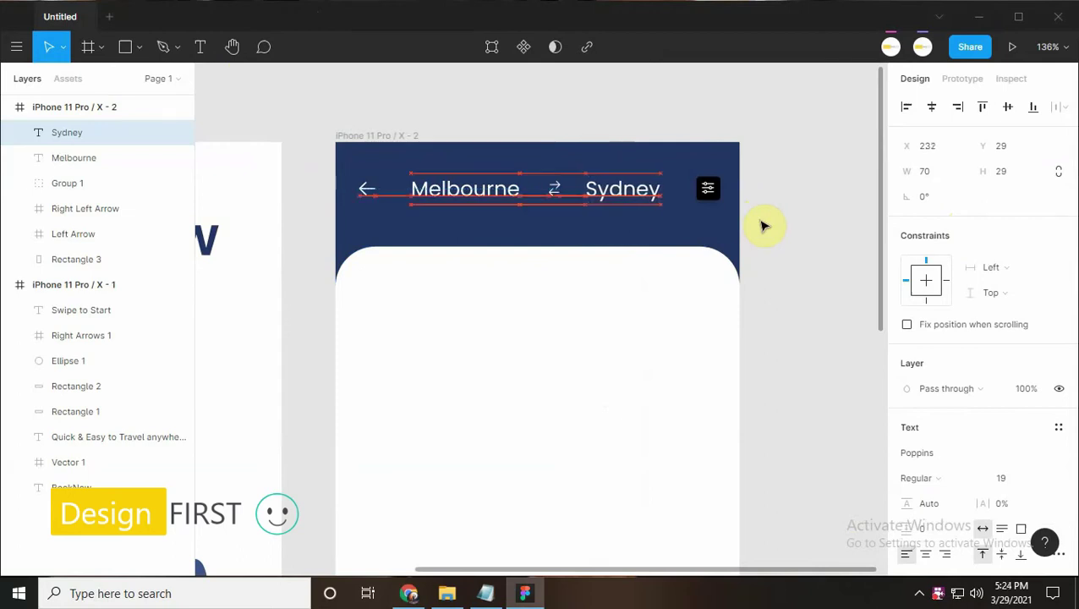
key("Right")
scroll(710, 236, "down", 1)
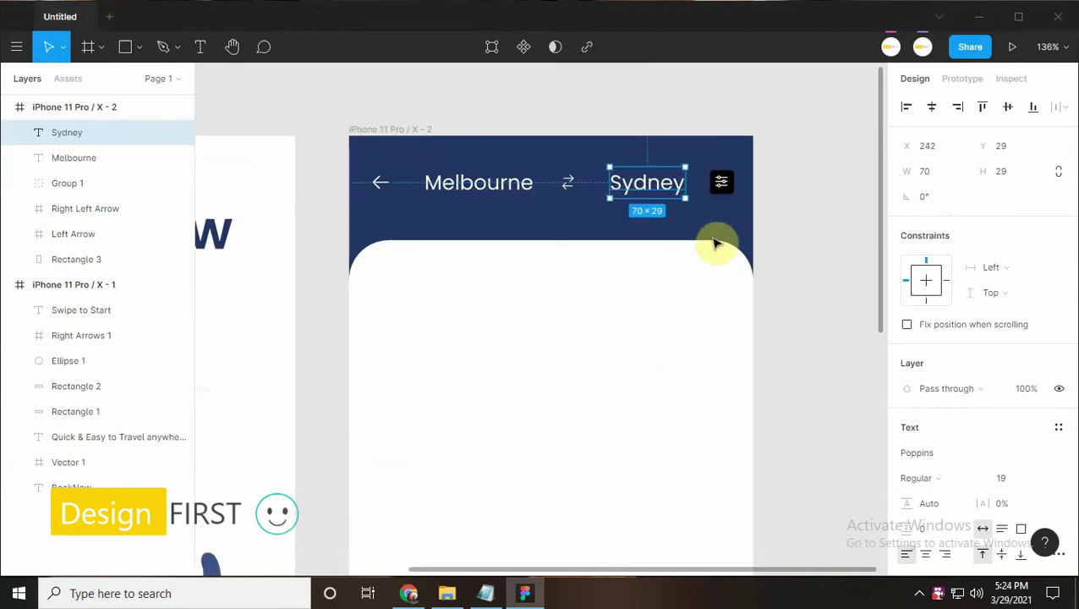
key("r")
left_click_drag(369, 255, 425, 309)
Size the square to 59×59 with rounded corners and move it to the frame's left edge
left_click(938, 173)
type("59")
key("Return")
left_click(998, 197)
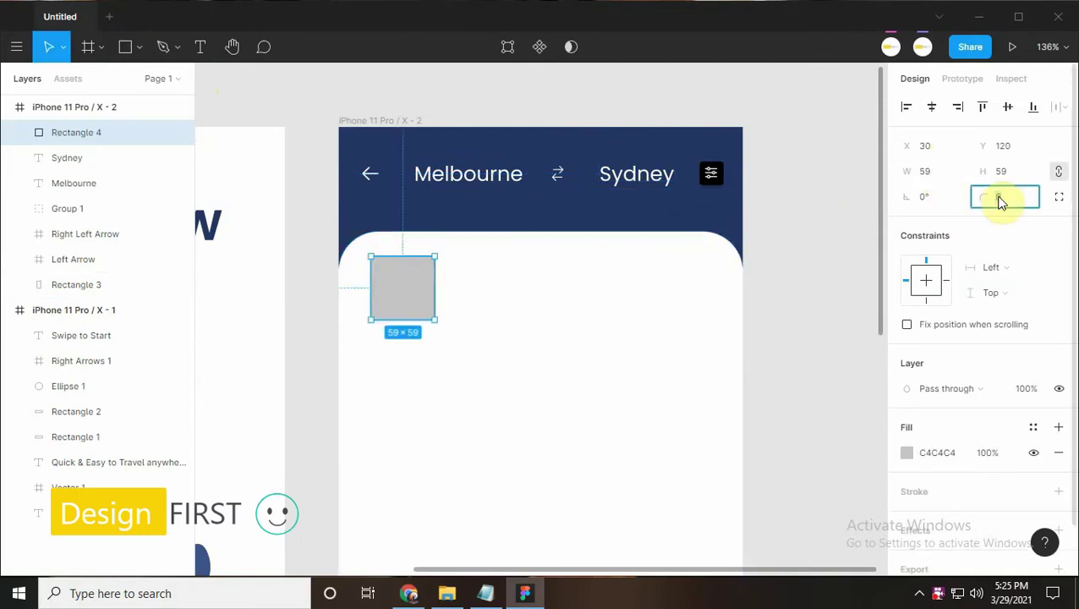
scroll(354, 273, "up", 2)
left_click_drag(478, 283, 454, 283)
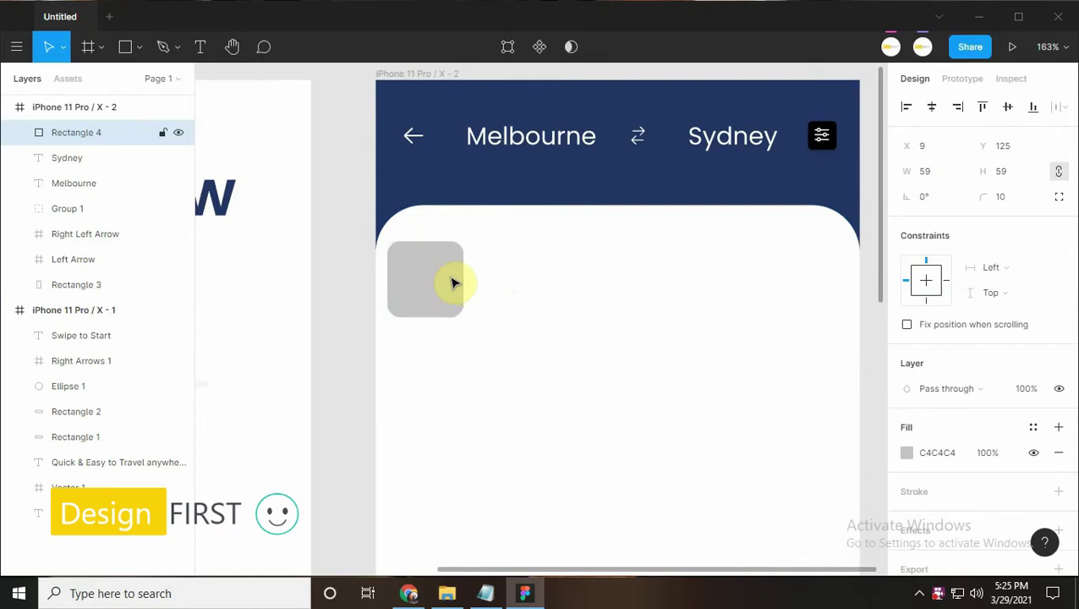
left_click_drag(491, 441, 537, 430)
Fill the card white and add a drop shadow with Y offset 3 and blur 6
left_click(907, 453)
left_click(719, 398)
left_click(590, 125)
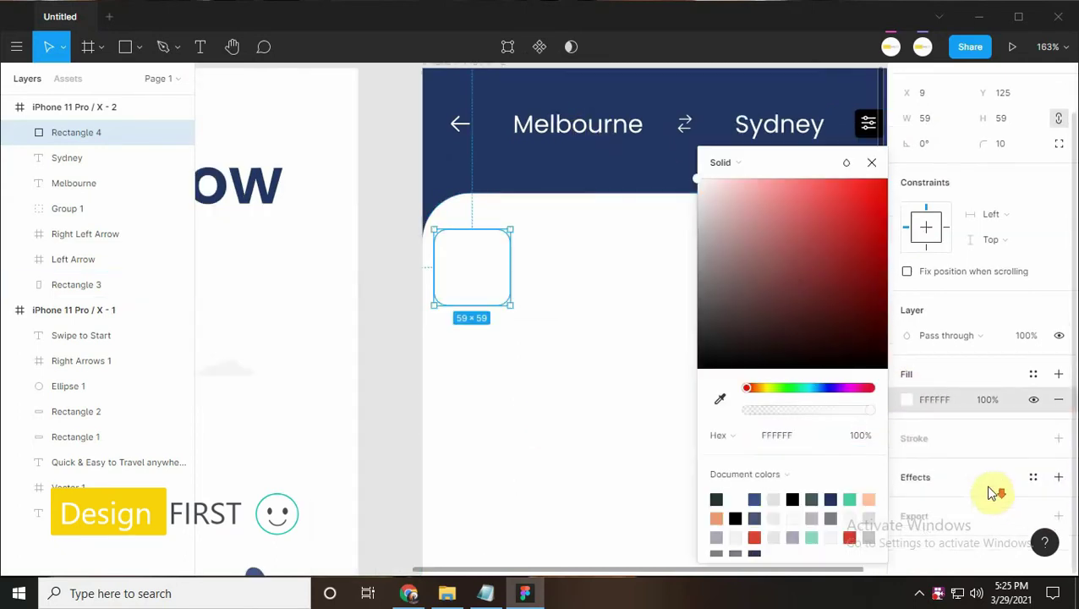
left_click(939, 539)
left_click(939, 474)
left_click(906, 479)
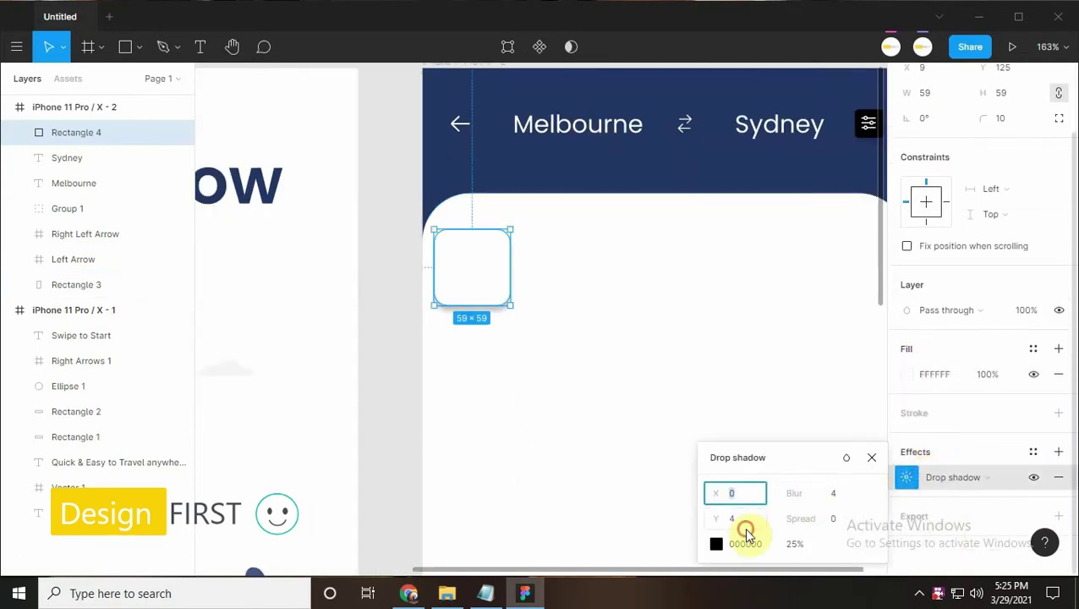
key("Tab")
type("6")
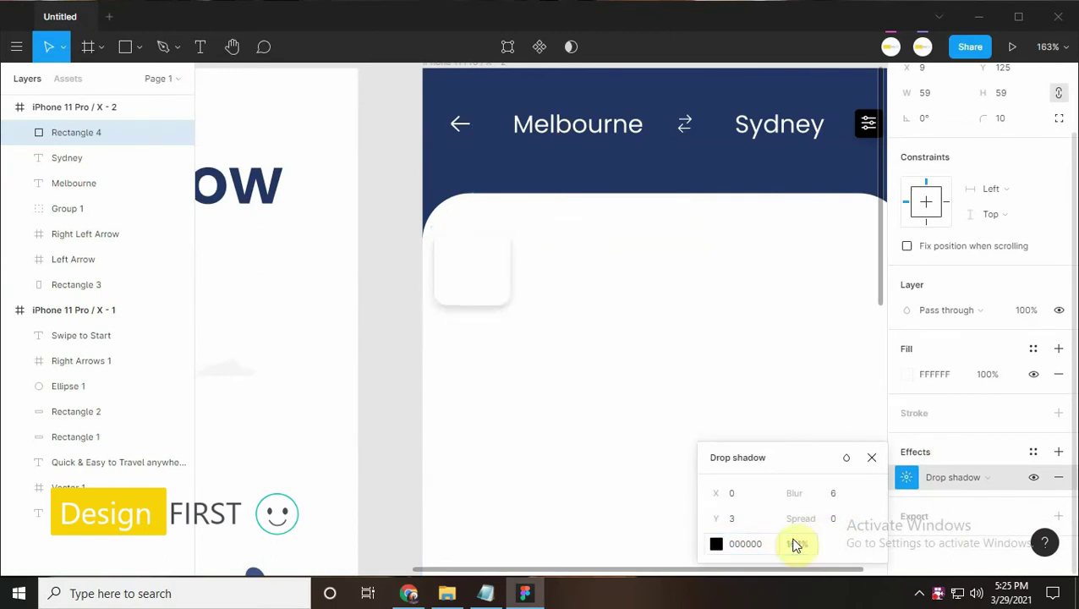
key("Escape")
Duplicate the card four times into an evenly spaced row of five
key("ctrl+d")
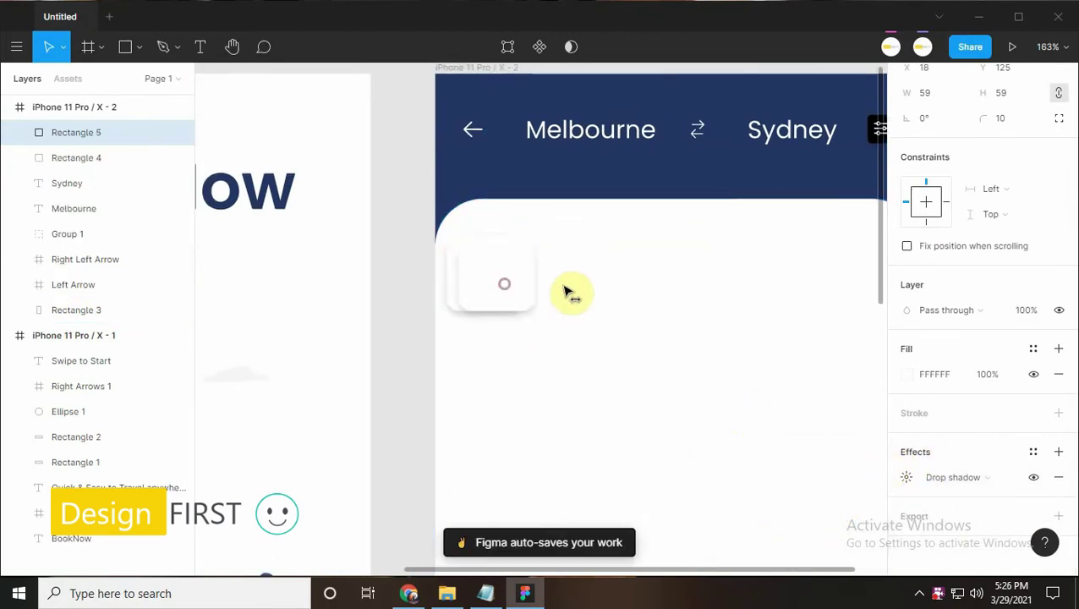
left_click_drag(490, 279, 530, 285)
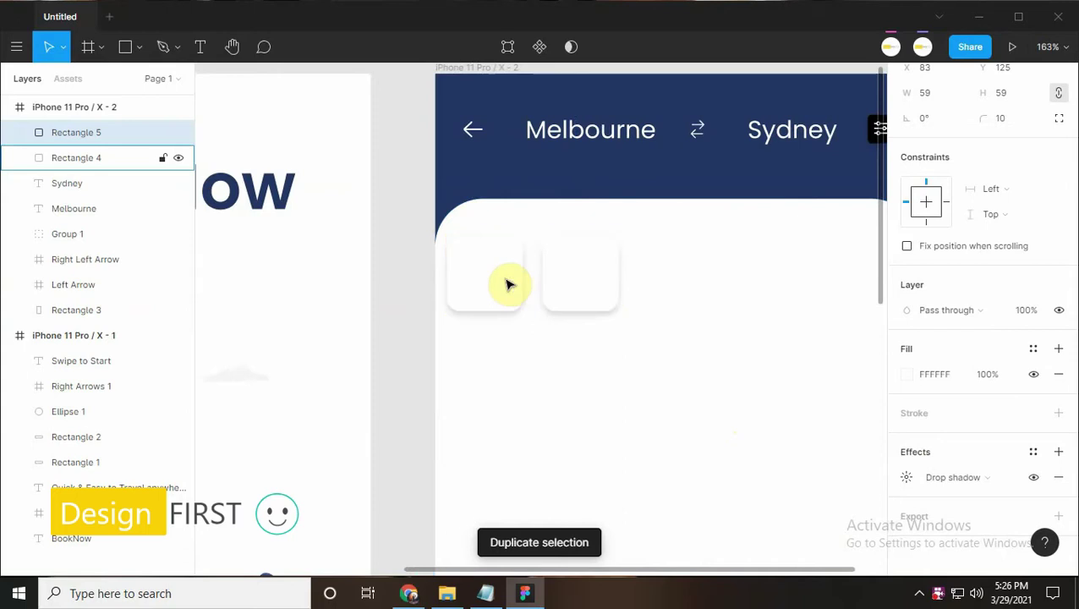
key("ctrl+d")
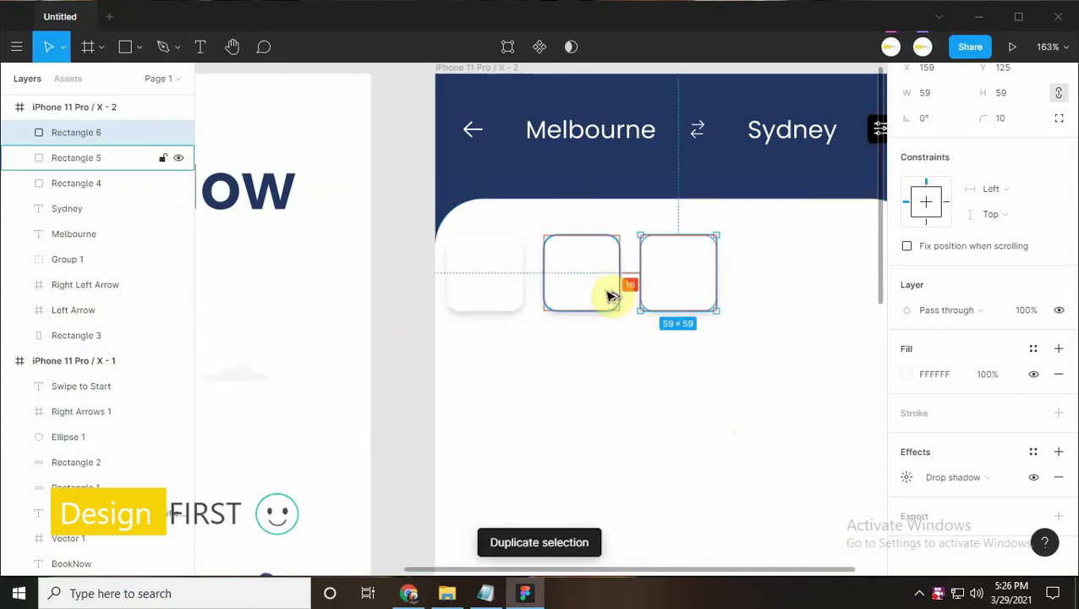
key("ctrl+d")
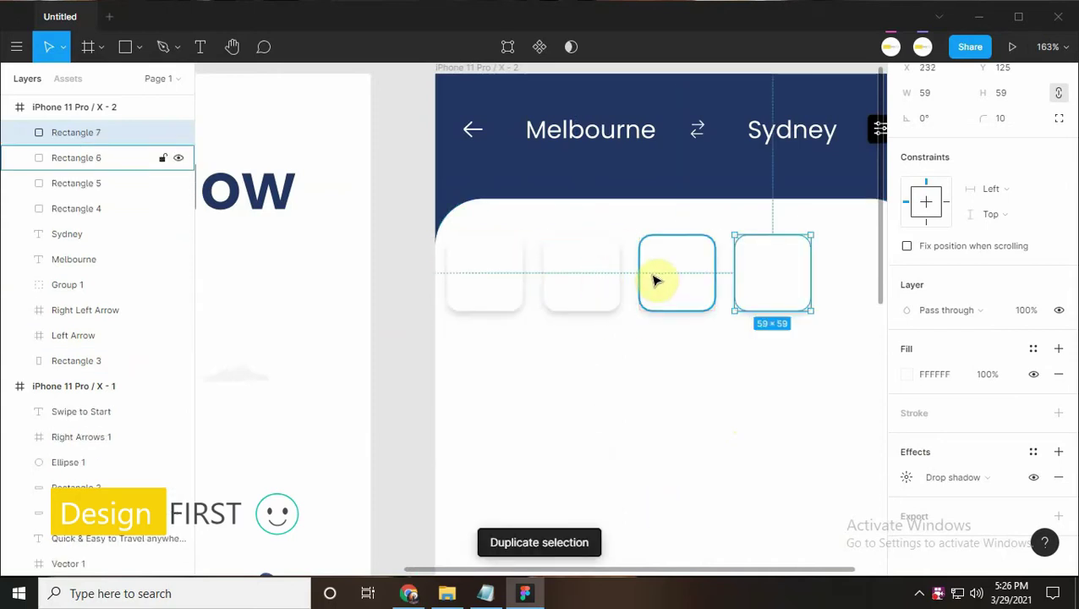
key("ctrl+d")
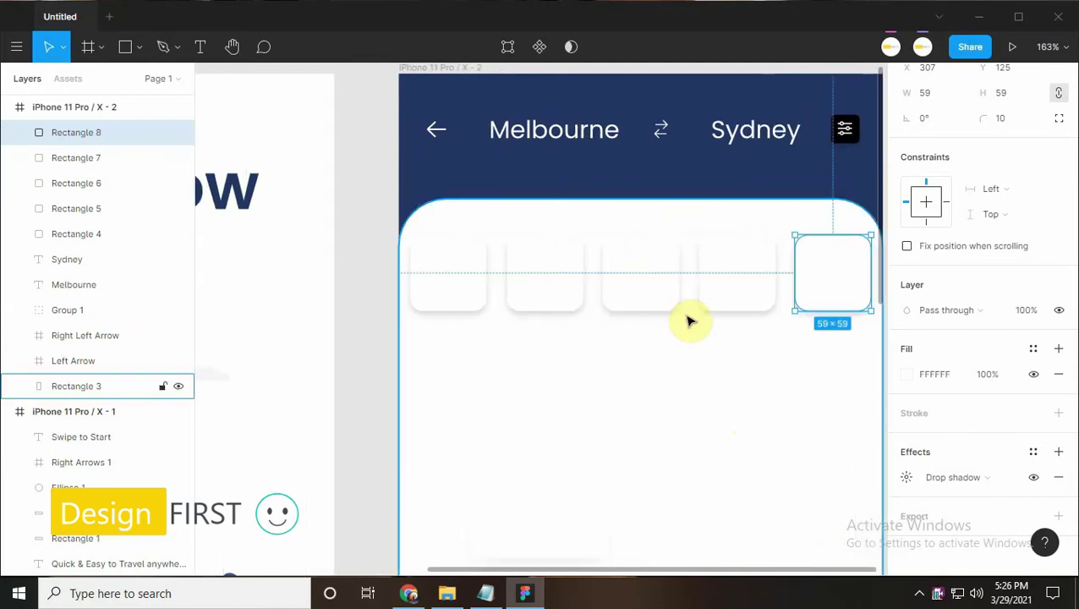
Remove the middle card's drop shadow and fill it green 4CCB9E
left_click(575, 279)
left_click(1059, 479)
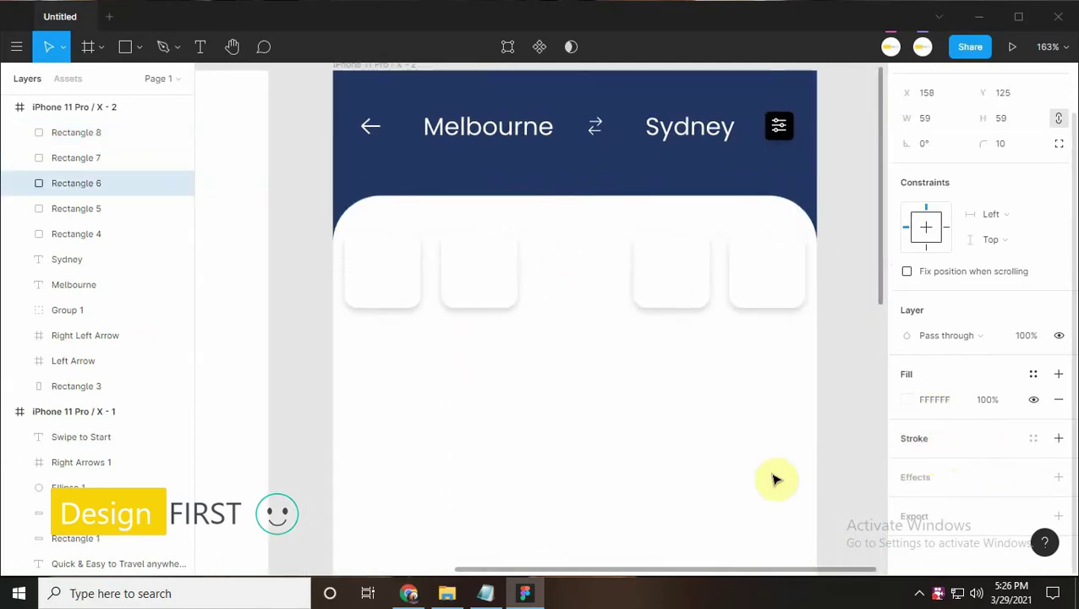
left_click(906, 399)
left_click(850, 499)
key("Escape")
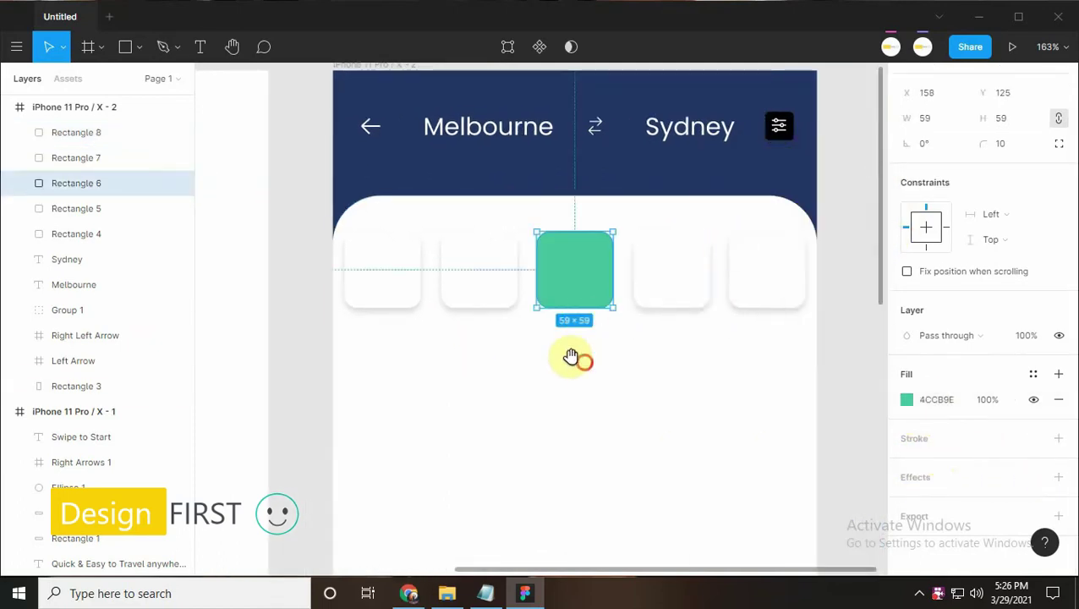
scroll(583, 359, "down", 2)
Import Bus, Airoplane, Car and Train SVGs from the asset folder onto the canvas
left_click(447, 592)
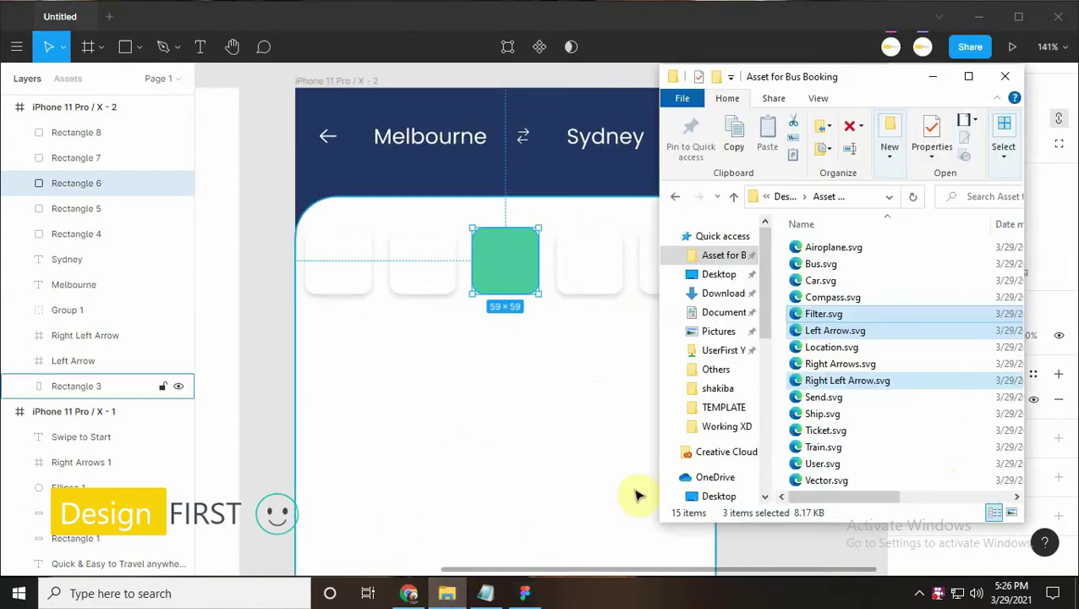
left_click(832, 263)
left_click(833, 248, "ctrl")
left_click(822, 280, "ctrl")
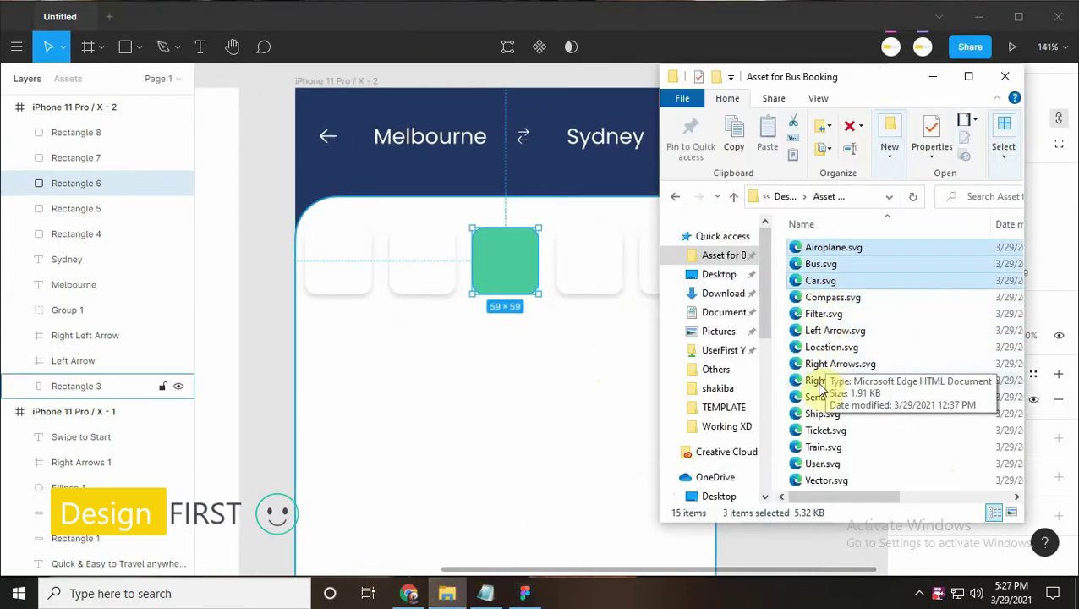
left_click(822, 447, "ctrl")
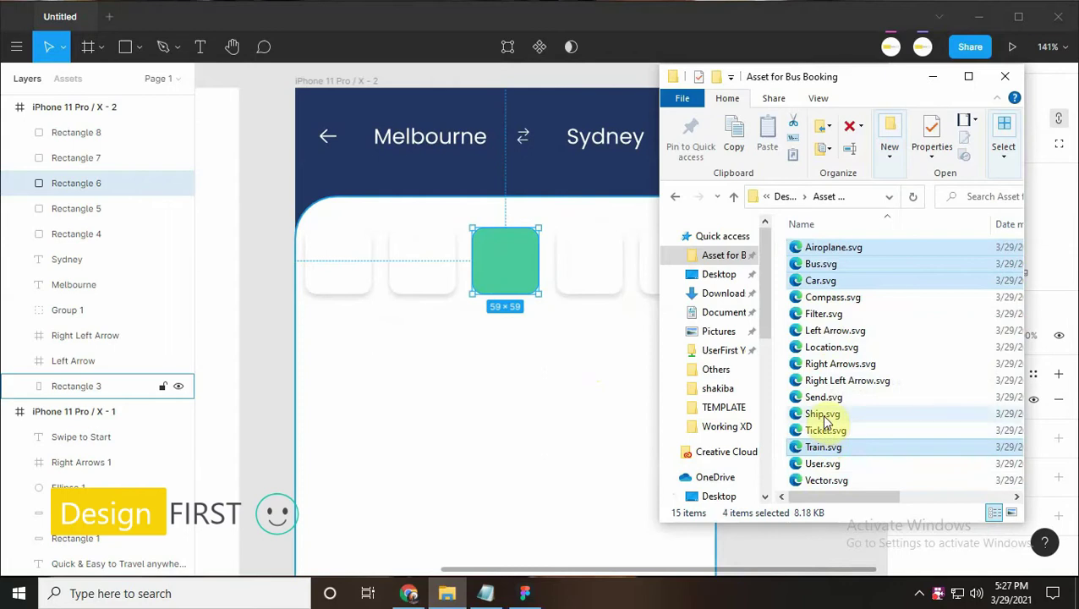
left_click_drag(824, 421, 370, 354)
scroll(398, 330, "up", 4)
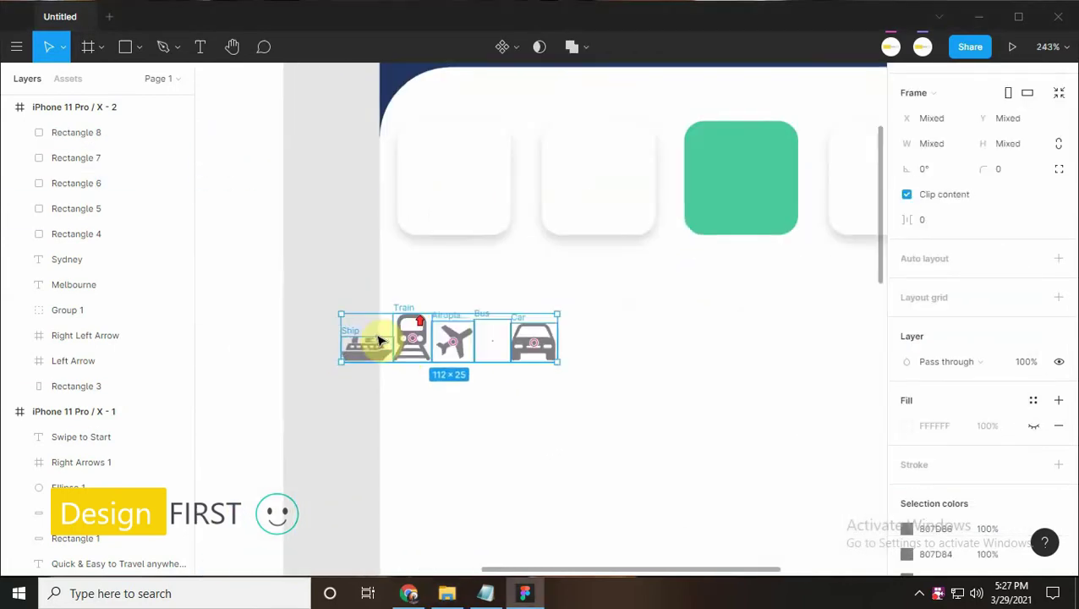
Move the transport icons into the phone screen and centre the bus on the green card
left_click(541, 385)
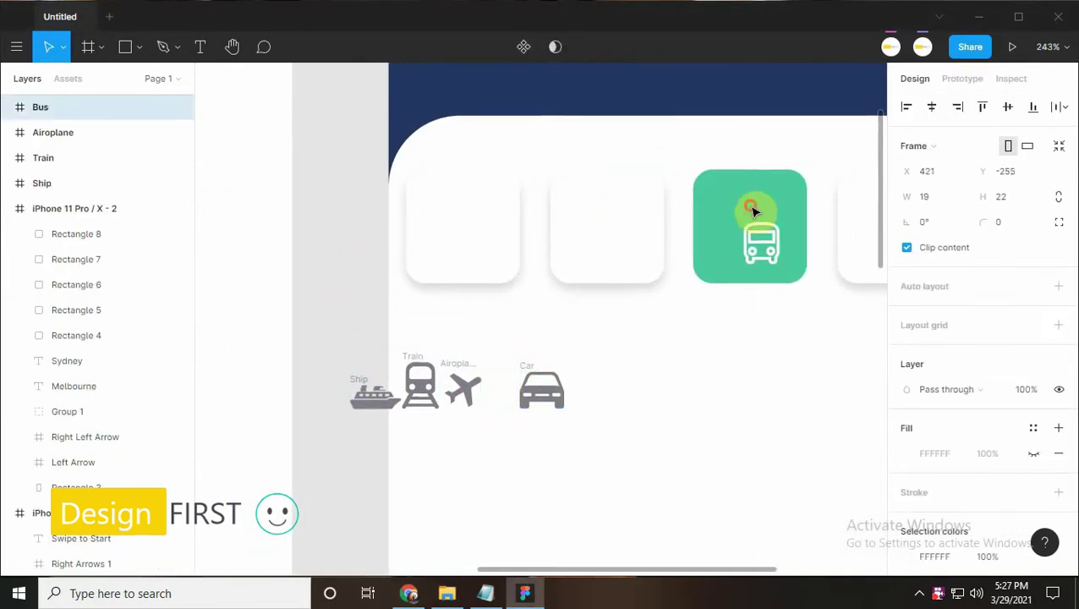
left_click(77, 107)
left_click(42, 208, "shift")
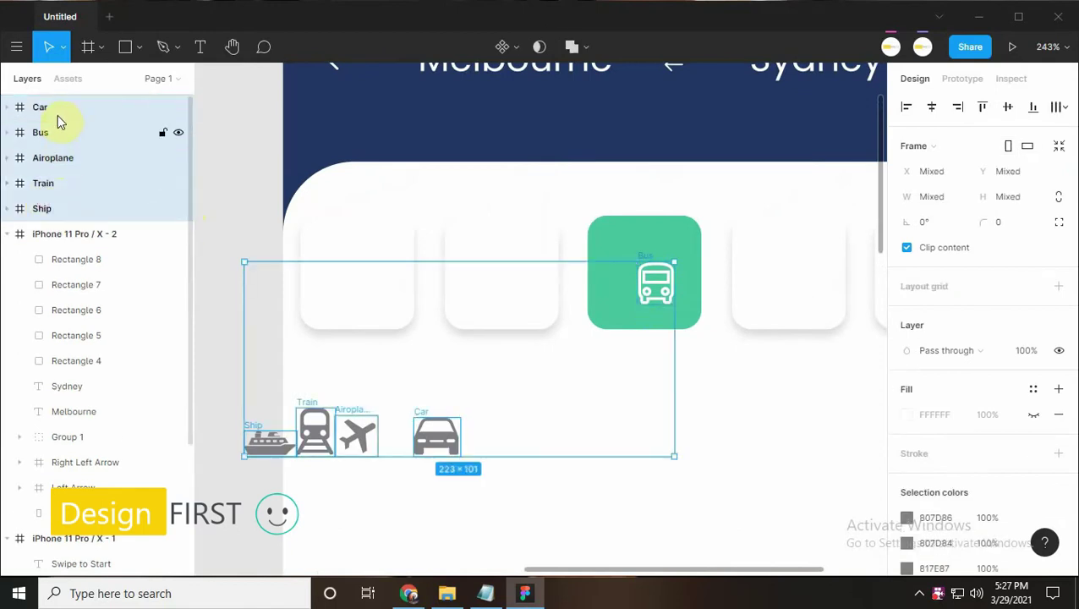
left_click_drag(68, 244, 69, 240)
left_click_drag(402, 292, 355, 299)
left_click(624, 314)
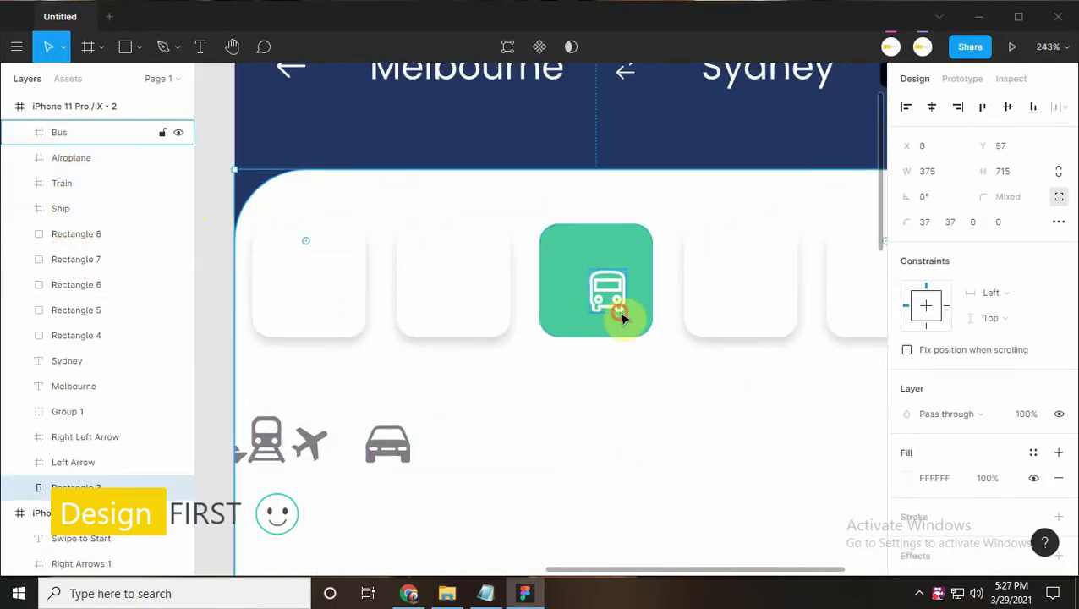
Centre the car in the first card and the train in the second card
left_click_drag(409, 433, 548, 386)
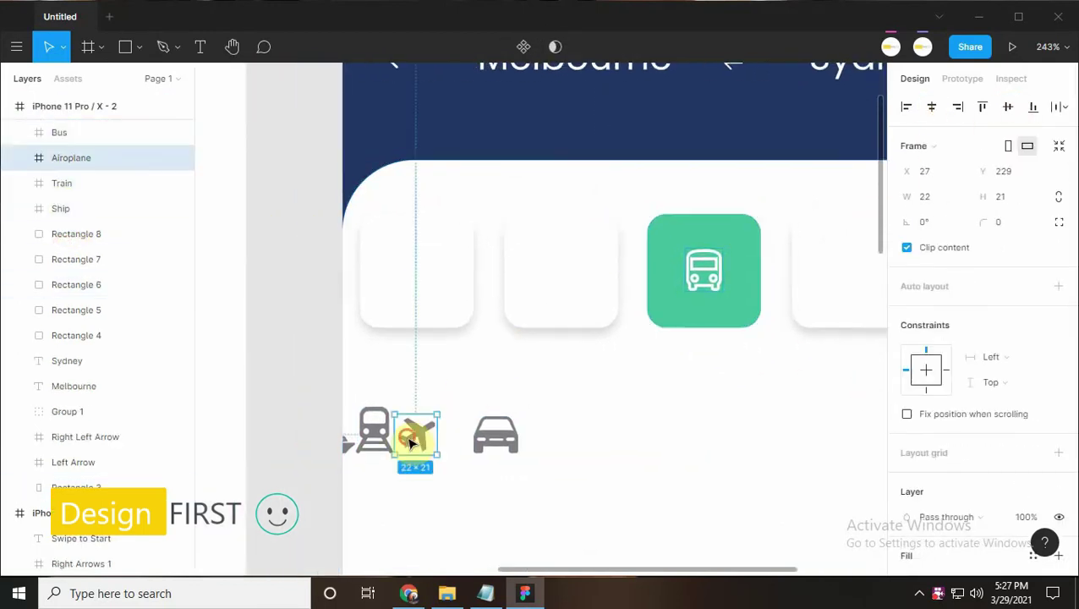
mouse_move(494, 438)
left_mouse_down()
mouse_move(422, 319)
mouse_move(402, 241)
left_mouse_up()
left_click(440, 318, "shift")
left_click(931, 106)
left_click(1006, 107)
left_click_drag(383, 441, 574, 283)
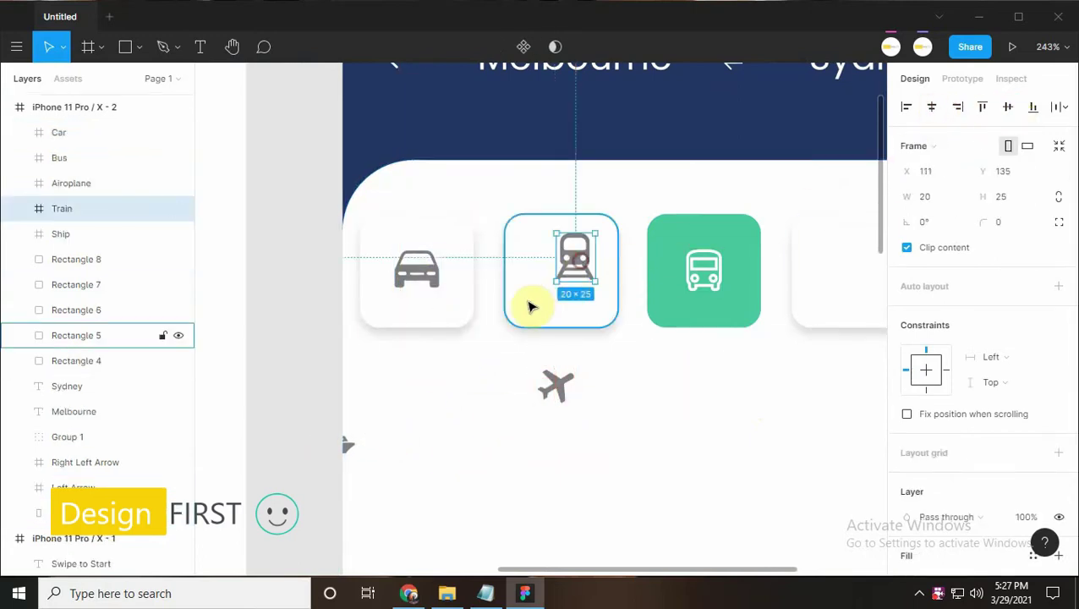
left_click(534, 306, "shift")
left_click(931, 106)
left_click(1007, 106)
Centre the airplane in the fourth card and the ship in the fifth card
left_click_drag(555, 385, 825, 270)
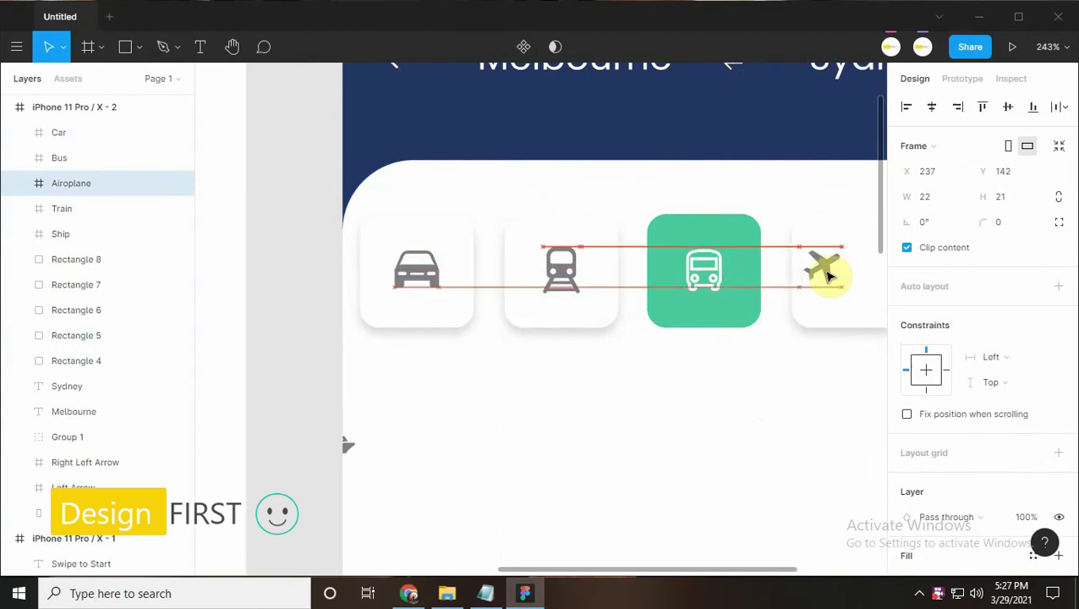
left_click(775, 303, "shift")
left_click(930, 106)
left_click(1007, 106)
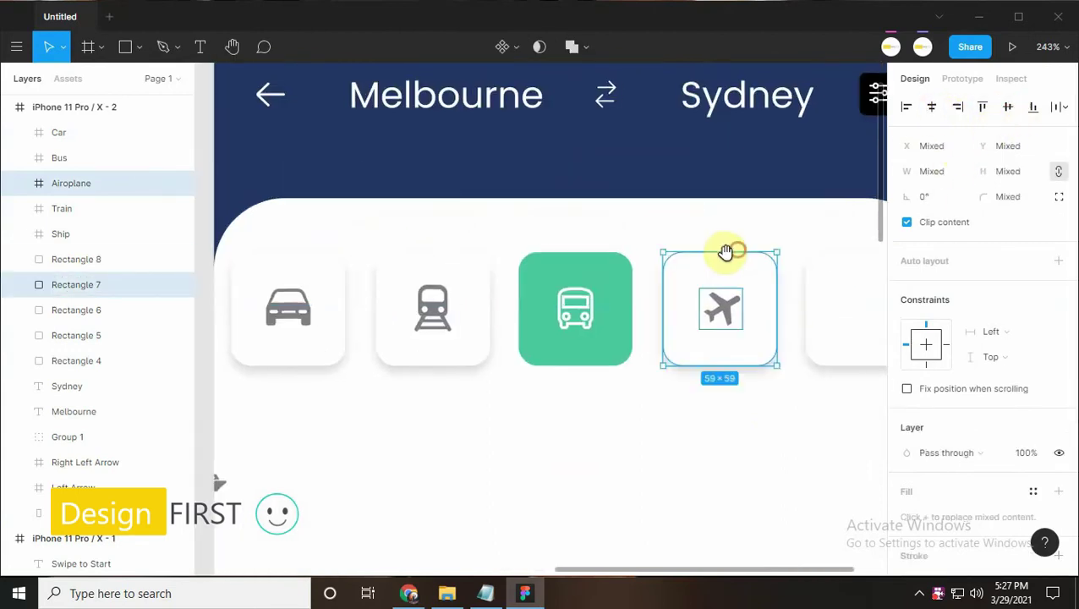
scroll(730, 248, "down", 2)
scroll(505, 362, "left", 5)
left_click_drag(446, 375, 634, 206)
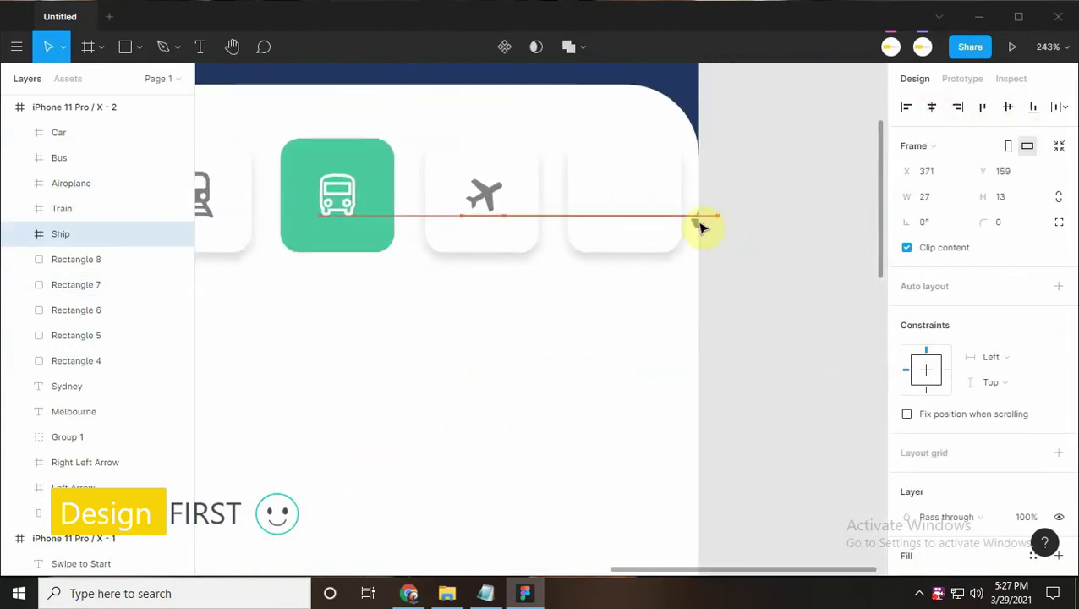
left_click(660, 235, "shift")
left_click(1007, 107)
scroll(664, 281, "down", 3, "ctrl")
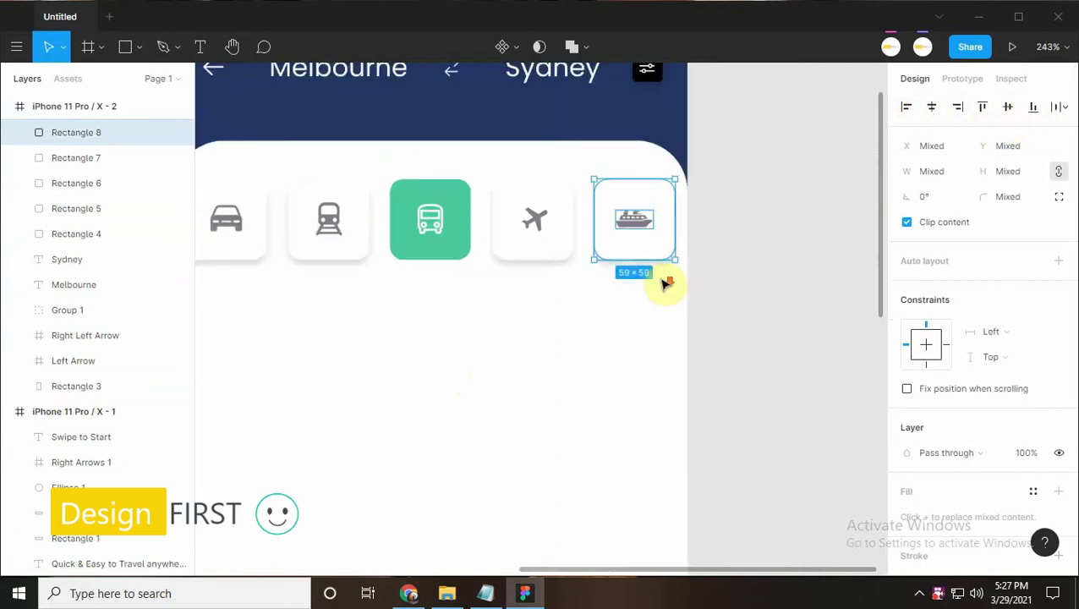
scroll(751, 315, "down", 2, "ctrl")
key("Escape")
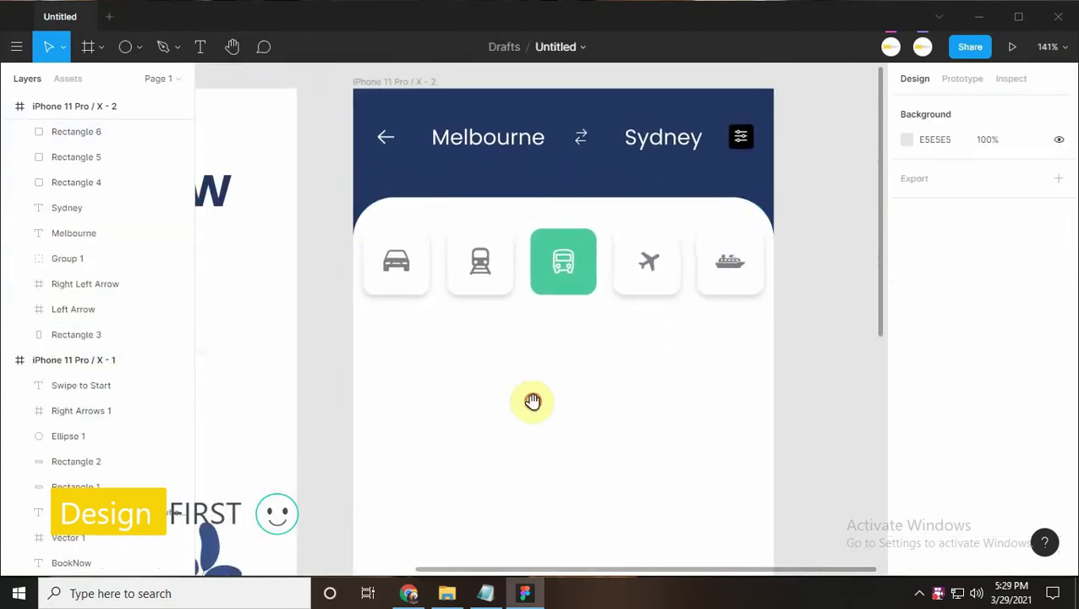
Draw a 303×147 rectangle below the transport icon cards
left_click(139, 48)
left_click(112, 81)
left_click_drag(353, 310, 718, 429)
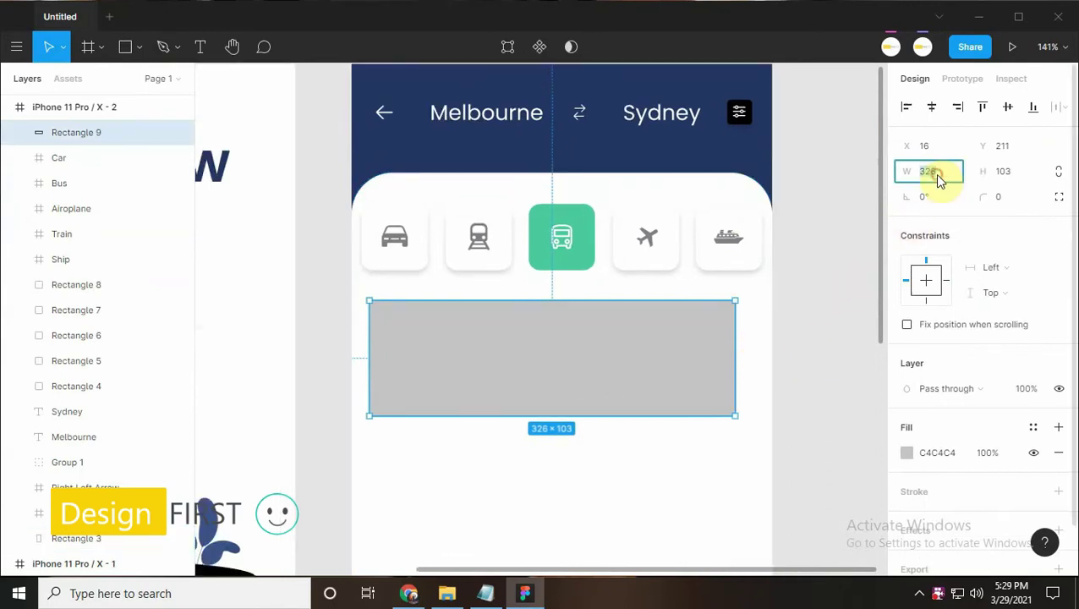
type("303")
key("Return")
left_click(1002, 171)
type("147")
key("Return")
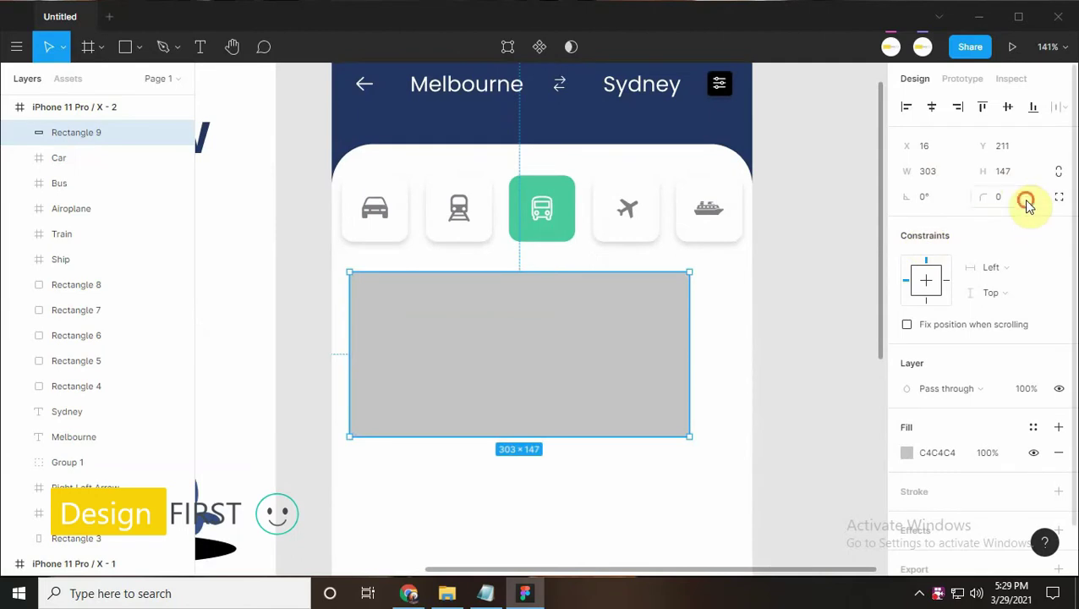
type("10")
Round the card's corners to 10, fill it FFFFFF white and add a drop shadow
key("Return")
left_click_drag(623, 304, 645, 301)
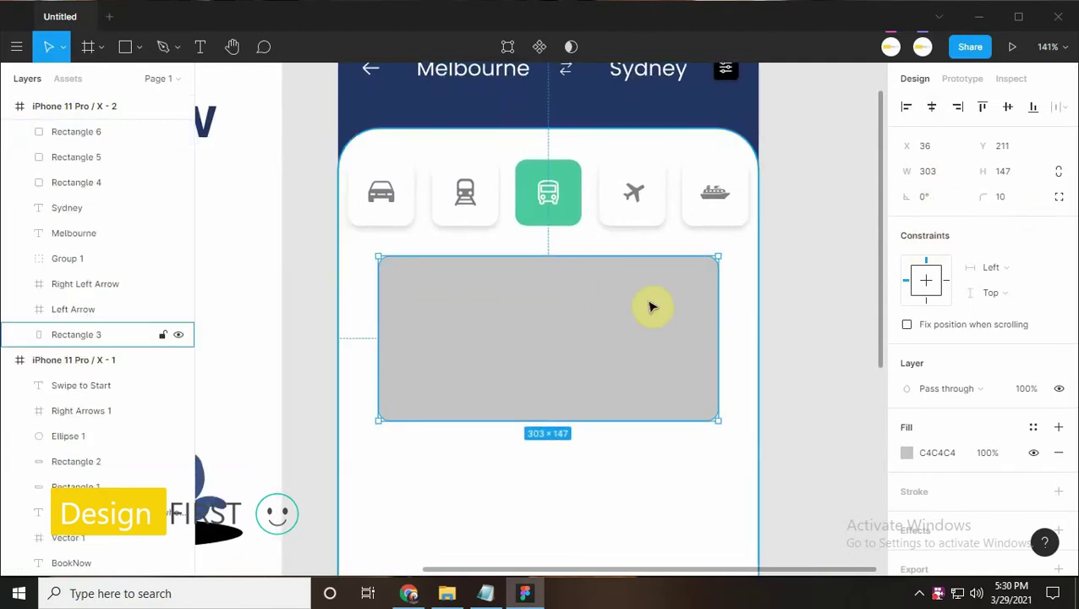
left_click(906, 453)
type("FFFFFF")
key("Return")
left_click(861, 162)
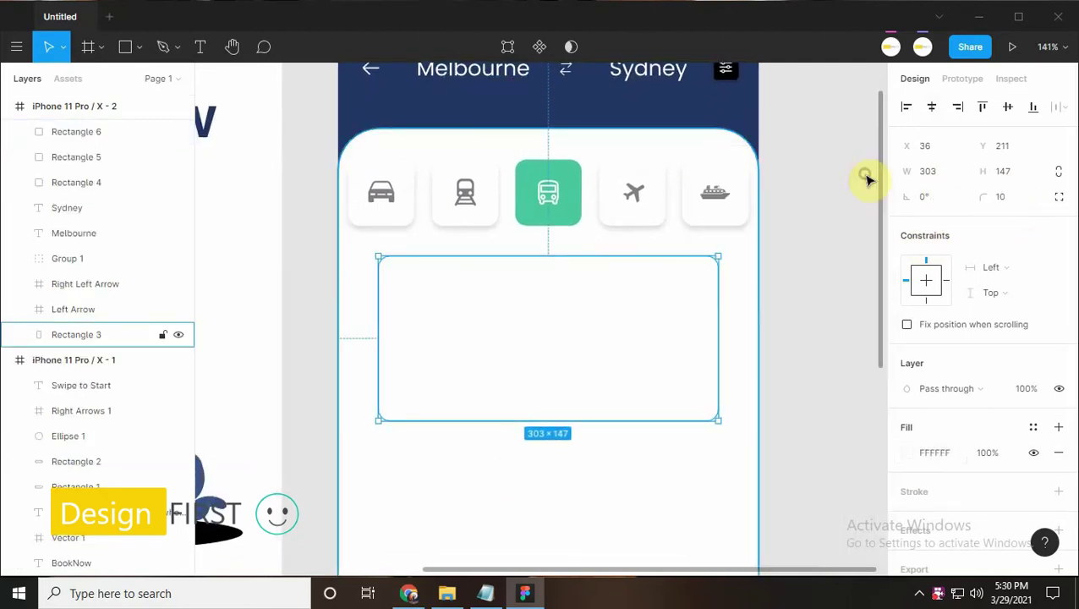
left_click(935, 538)
Draw a 27×27 circle on the card's top edge, centred on its centre line
left_click_drag(482, 368, 435, 400)
left_click(138, 46)
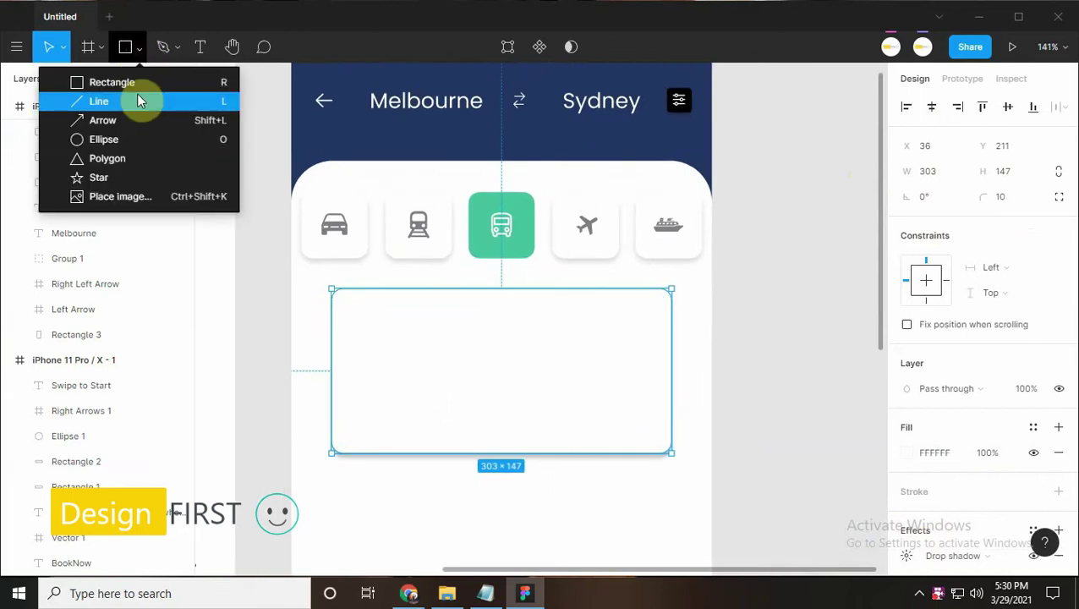
left_click(106, 137)
left_click_drag(540, 283, 555, 297)
left_click(930, 171)
key("Return")
scroll(571, 315, "left", 2)
key("Left")
key("Left")
key("Left")
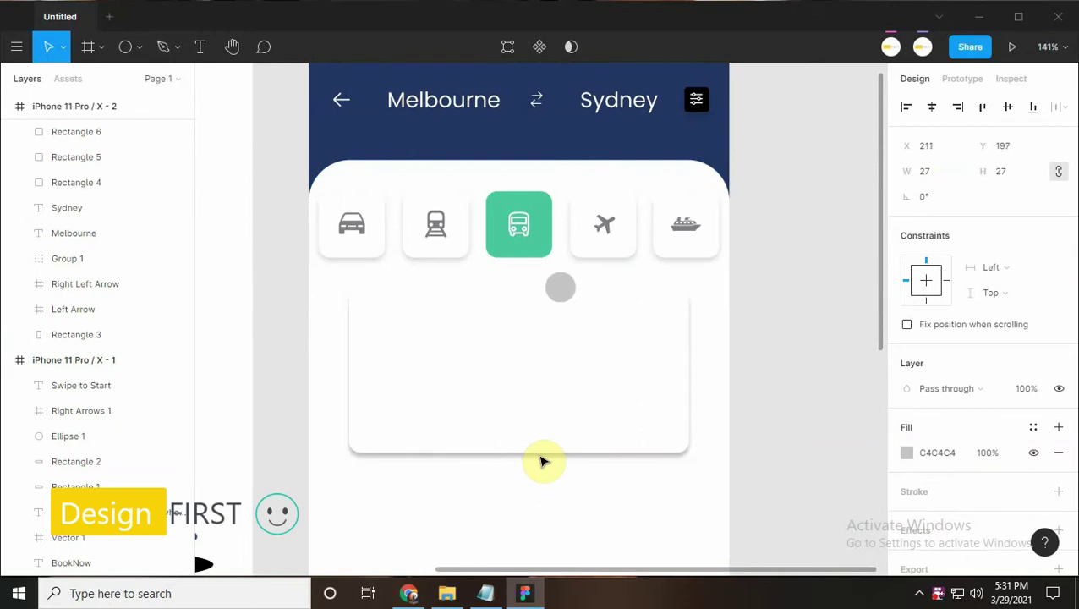
Duplicate the circle onto the card's bottom edge and subtract both circles from the card
key("ctrl+d")
left_click_drag(568, 292, 568, 315)
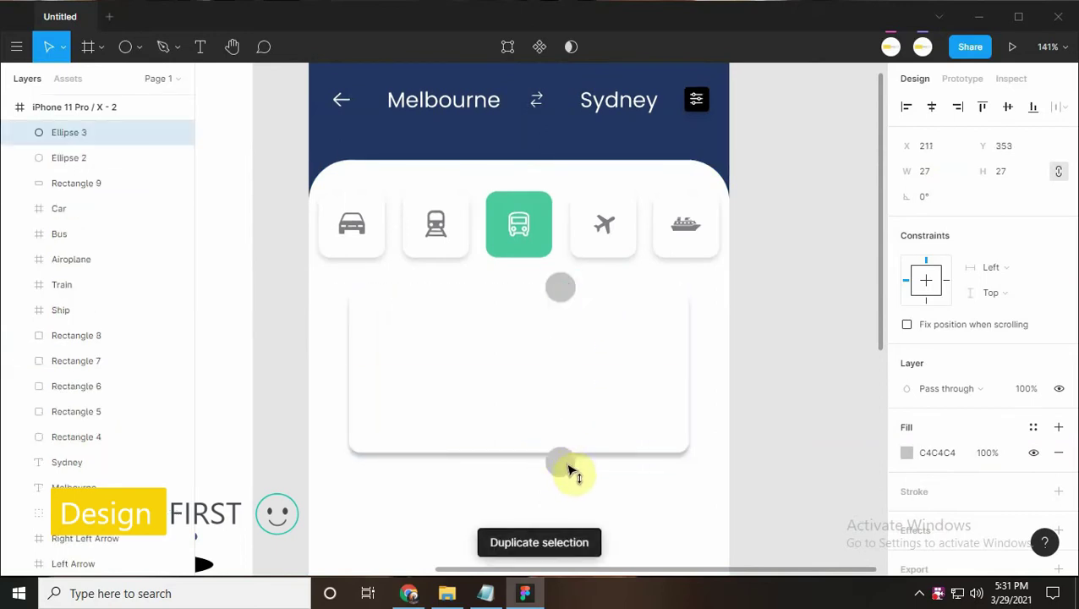
left_click_drag(570, 473, 566, 461)
left_click(621, 366, "shift")
left_click(559, 284, "shift")
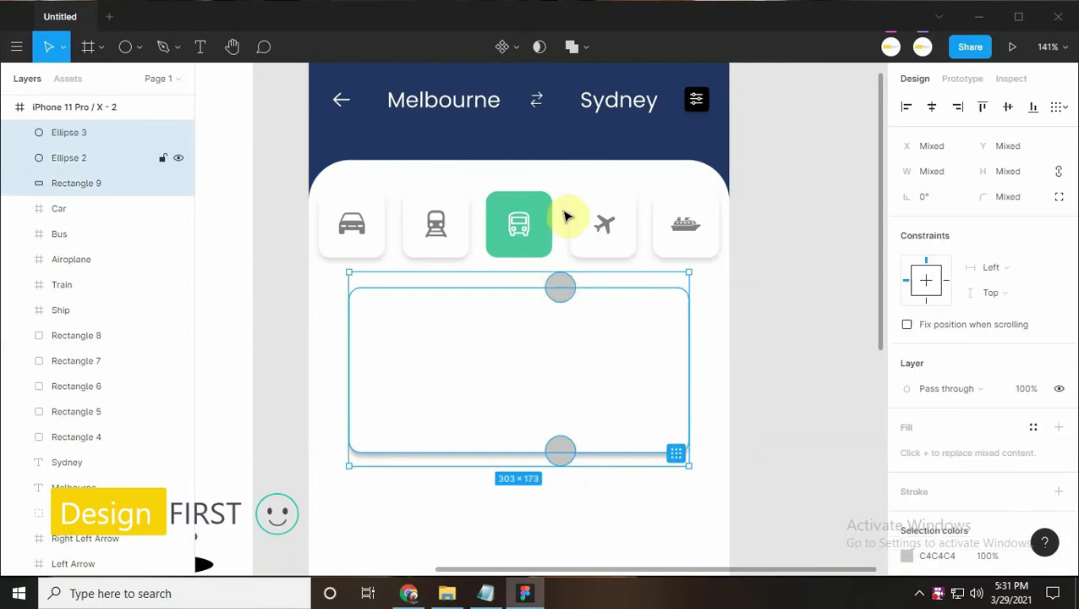
left_click(589, 49)
left_click(564, 99)
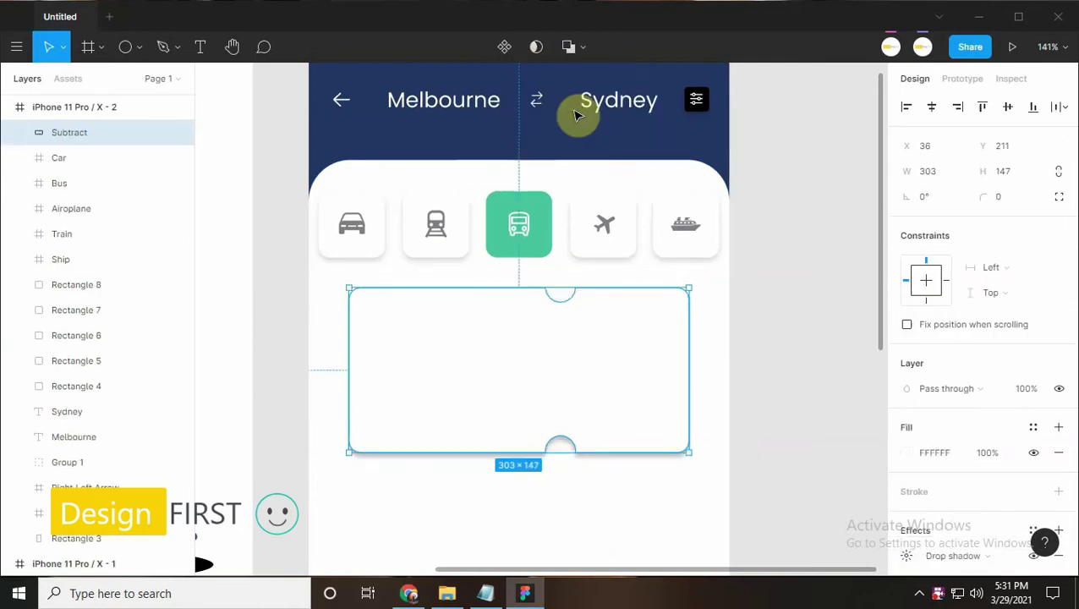
Add a drop shadow to the ticket shape with Y 3 and blur 50
left_click(541, 382)
scroll(541, 382, "down", 1)
left_click(541, 382)
left_click(1058, 450)
left_click(906, 477)
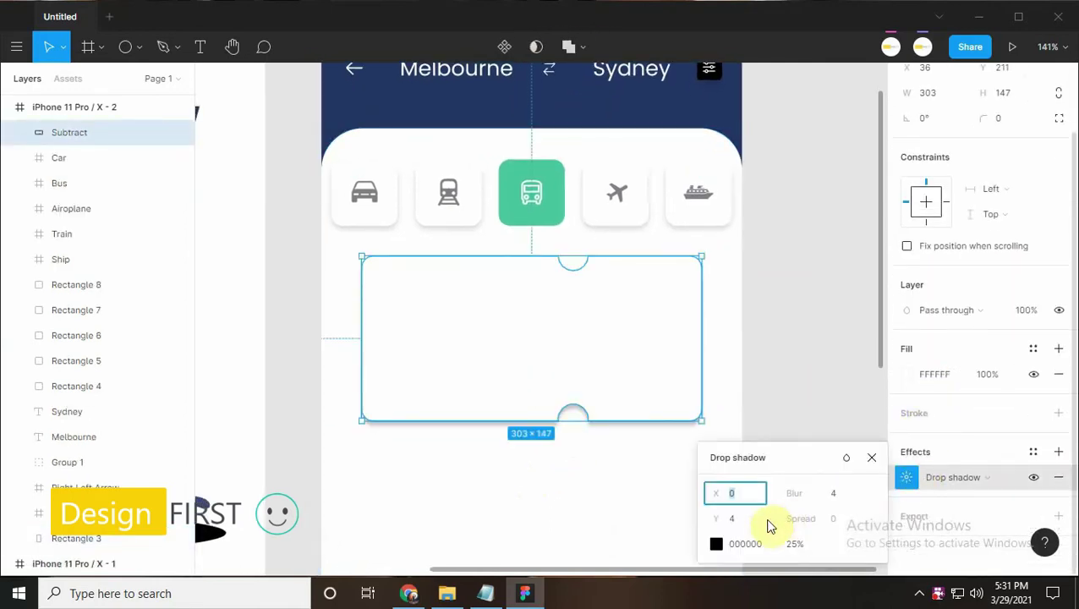
type("3")
left_click(832, 493)
type("50")
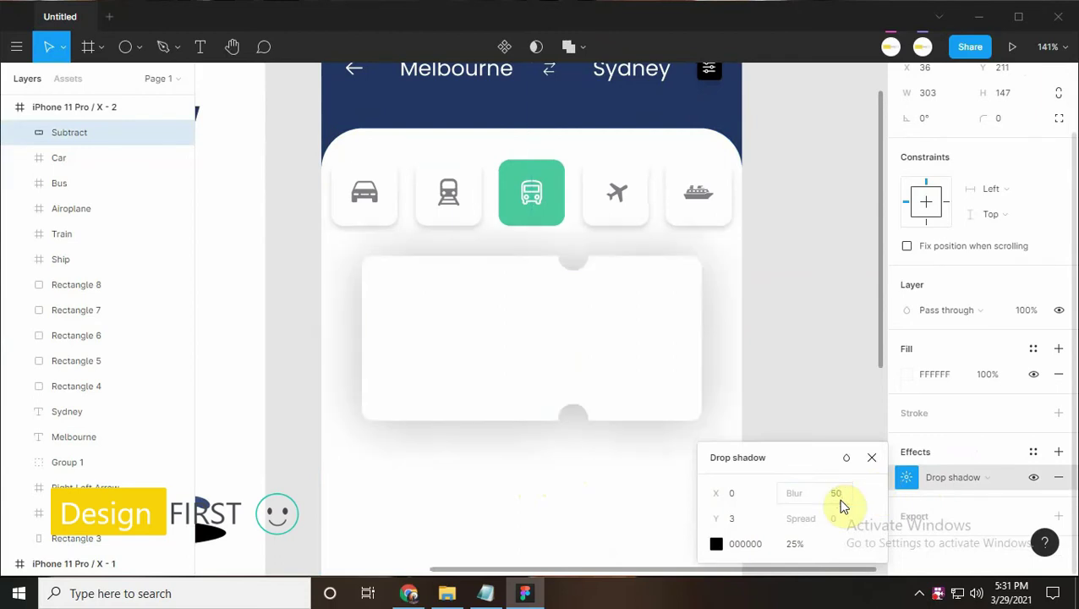
left_click(794, 543)
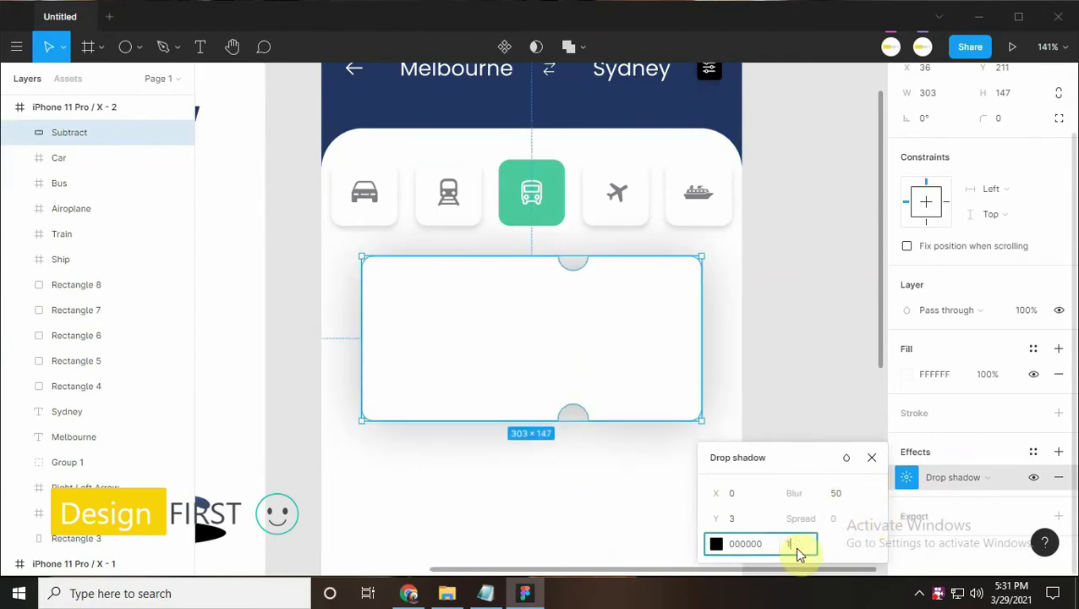
left_click(871, 456)
left_click_drag(631, 498, 655, 483)
Copy 'Ansett Pioneer' from the notes and paste it as a text label on the ticket
left_click(486, 593)
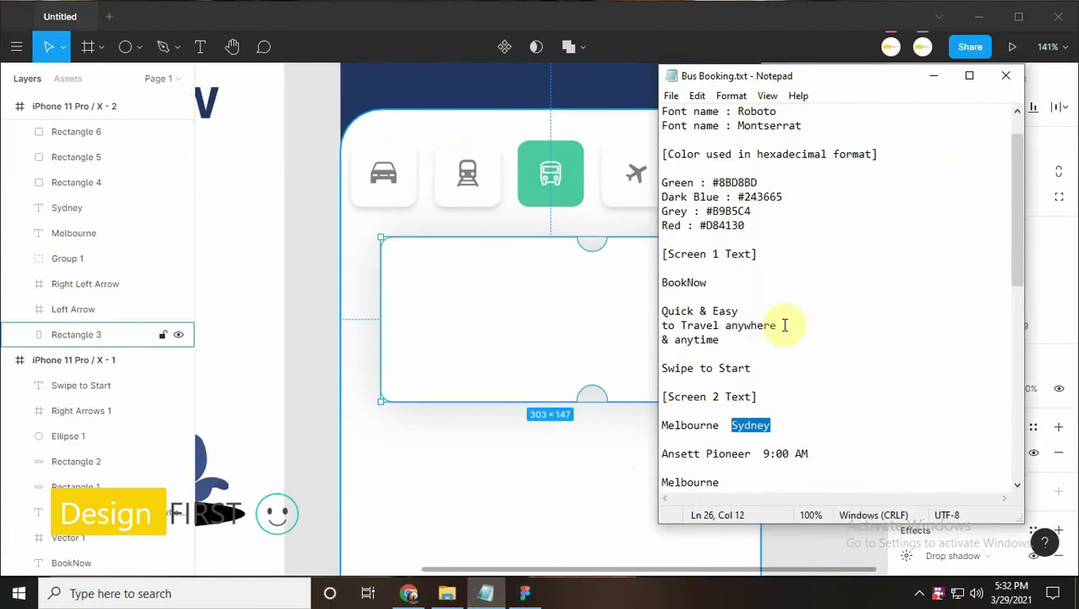
left_click_drag(751, 370, 528, 369)
key("ctrl+c")
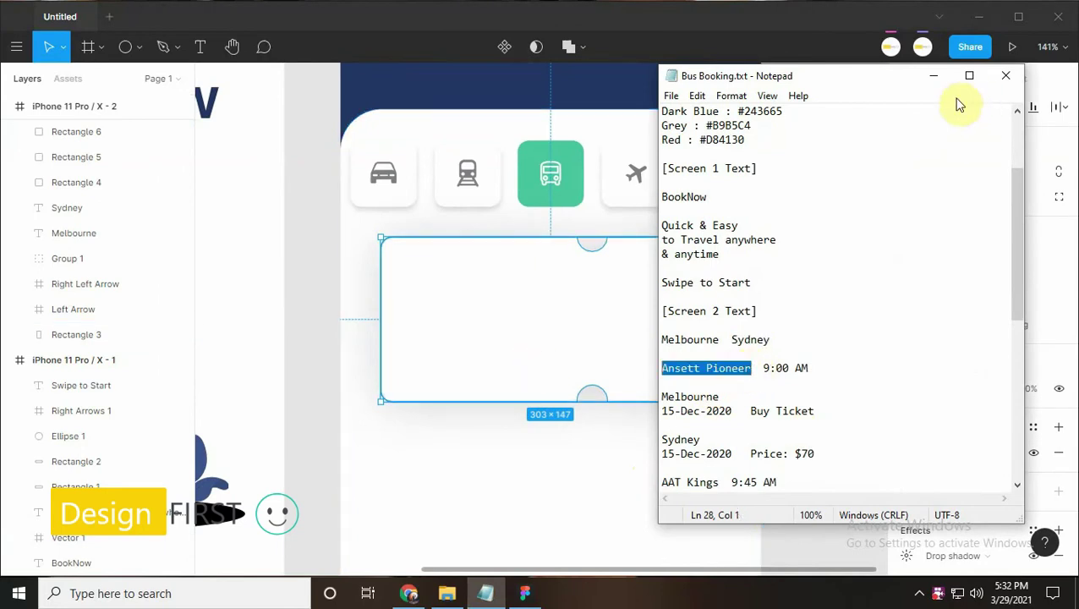
left_click(933, 75)
left_click(405, 264)
key("ctrl+v")
key("Escape")
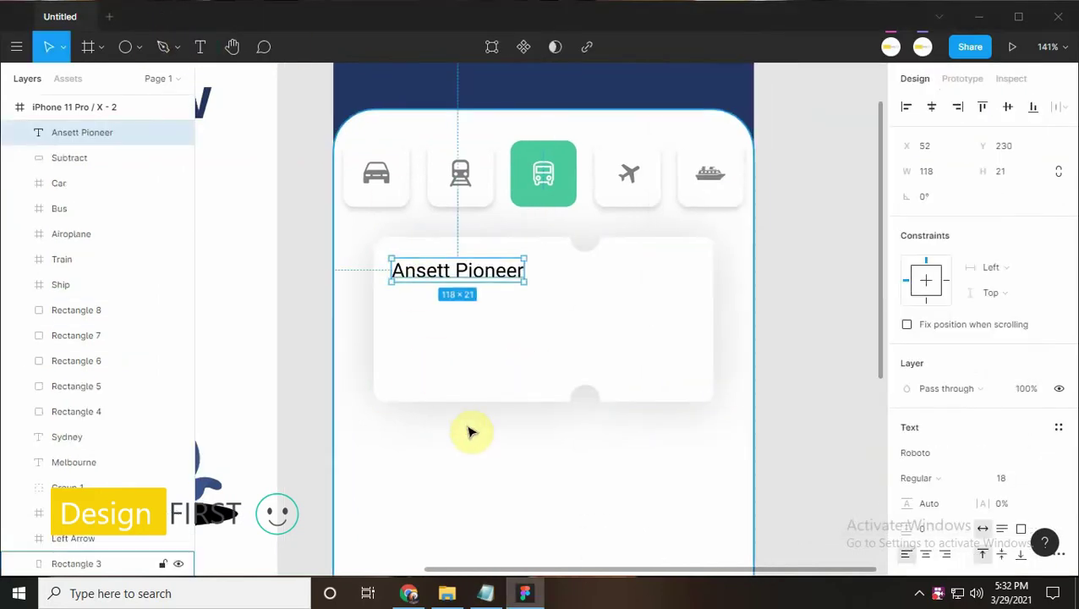
Paste '9:00 AM' onto the ticket at size 16, aligned with the operator name
scroll(466, 425, "down", 1)
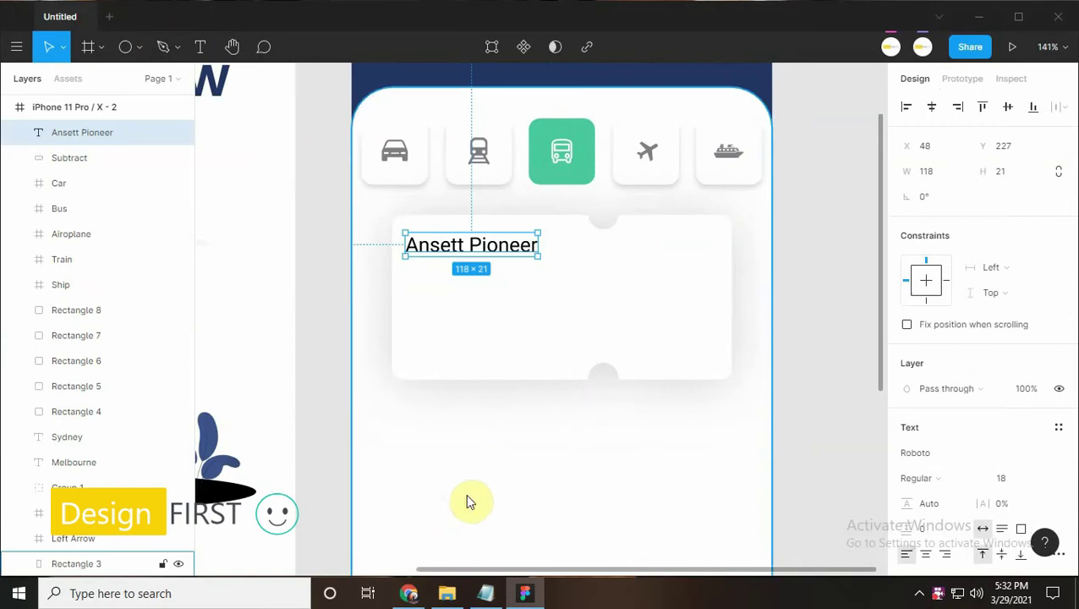
key("alt+Tab")
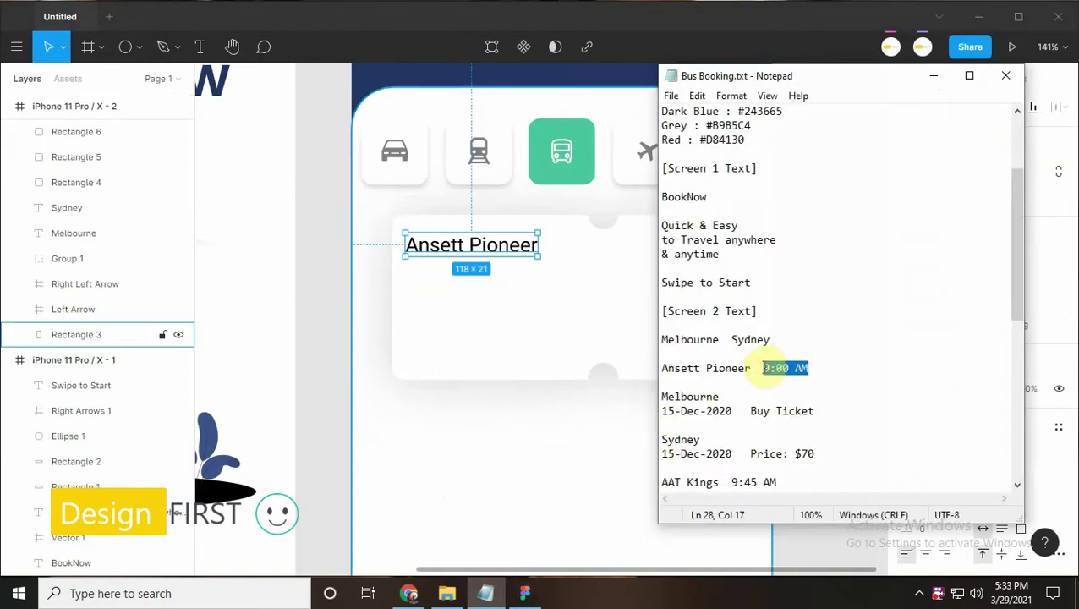
left_click(933, 76)
key("ctrl+v")
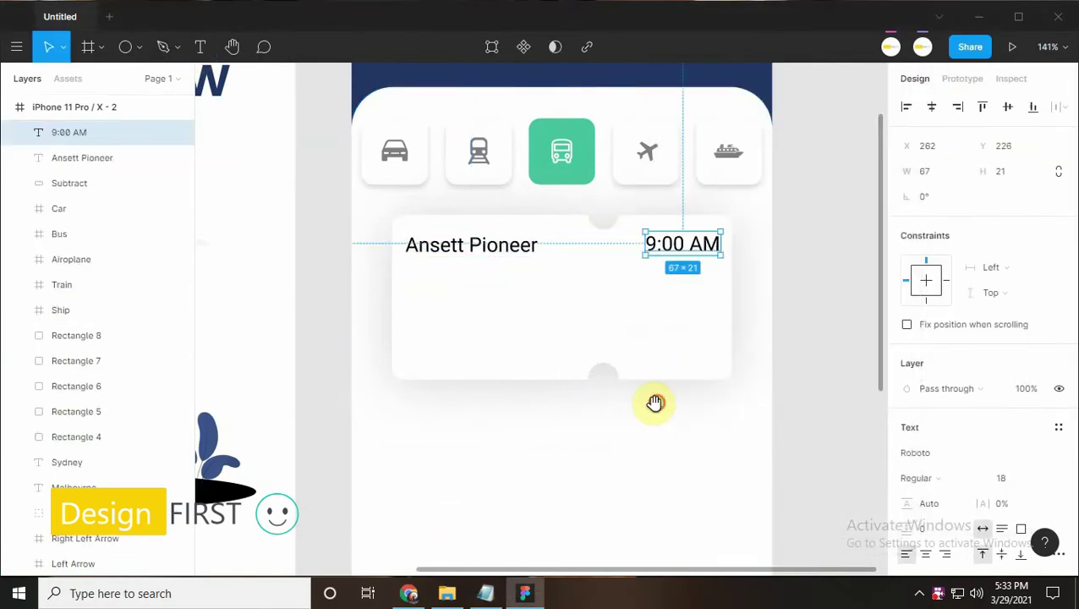
left_click_drag(655, 402, 649, 410)
left_click(1003, 479)
type("16")
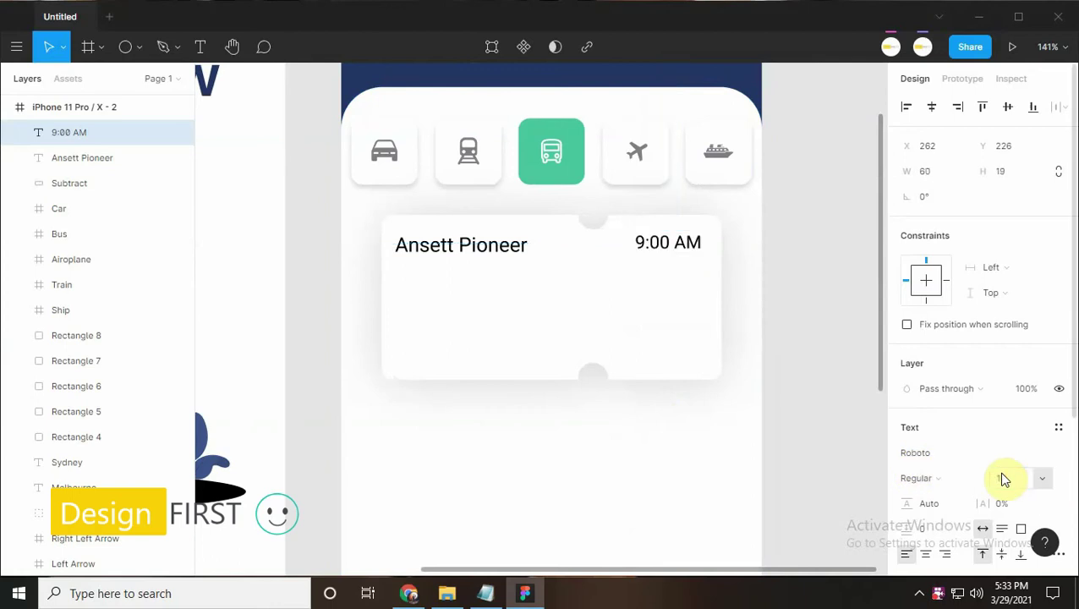
scroll(685, 433, "up", 1)
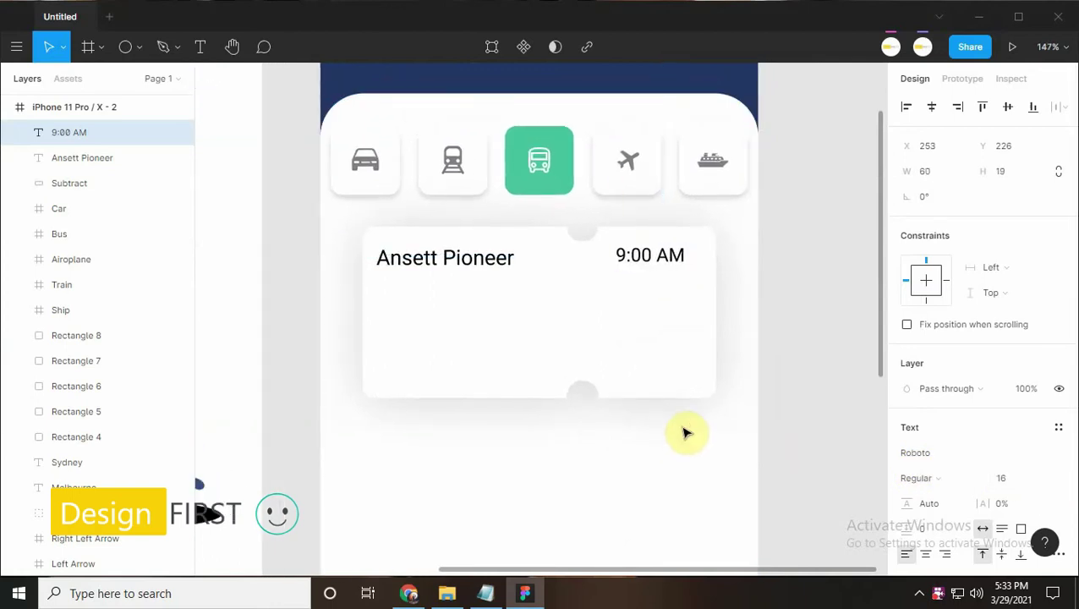
key("Up")
key("Up")
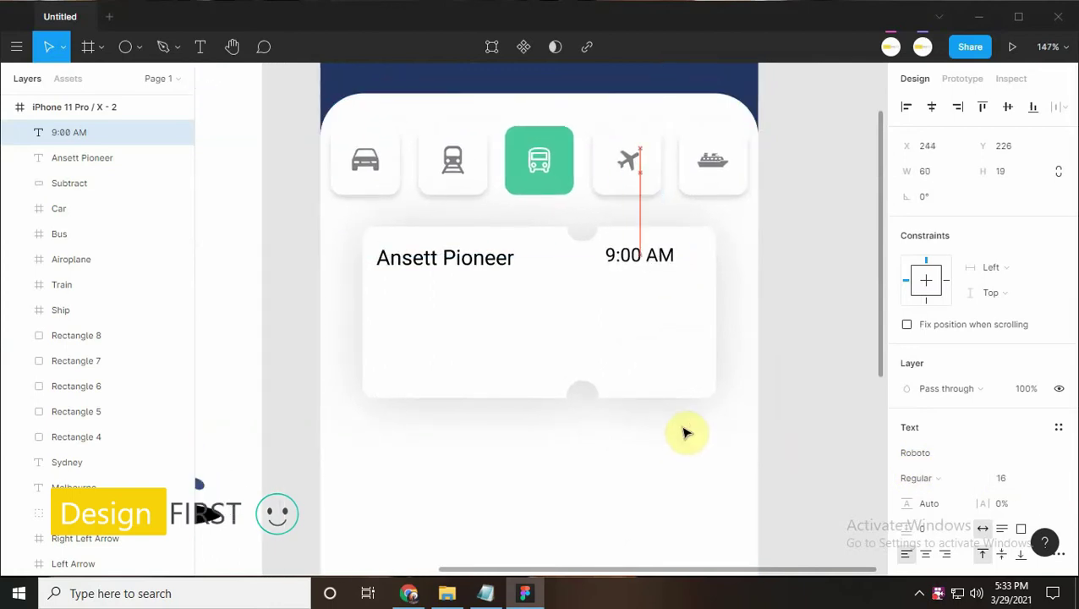
scroll(573, 309, "up", 3)
scroll(645, 265, "up", 2)
Colour both text labels dark navy #243665
left_click(373, 258, "shift")
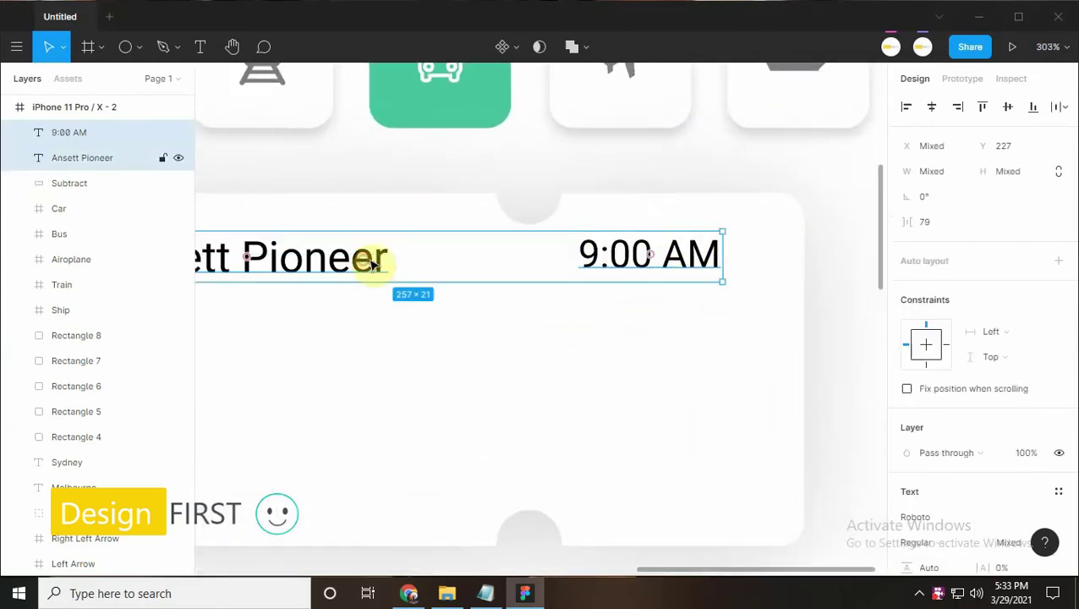
left_click(906, 451)
left_click(859, 499)
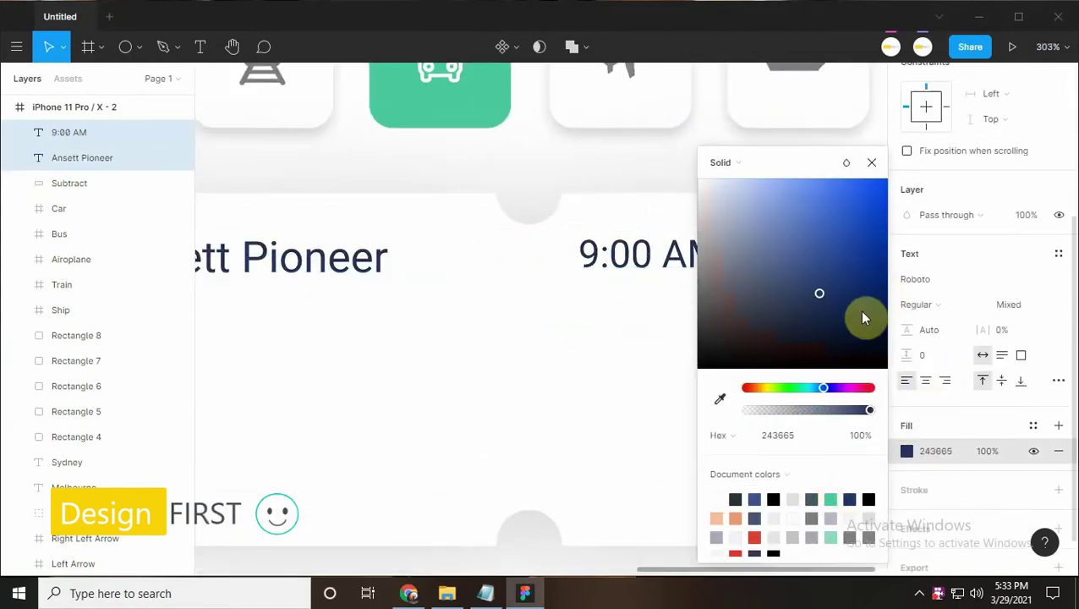
left_click(737, 202)
scroll(681, 409, "down", 5)
left_click_drag(658, 344, 656, 351)
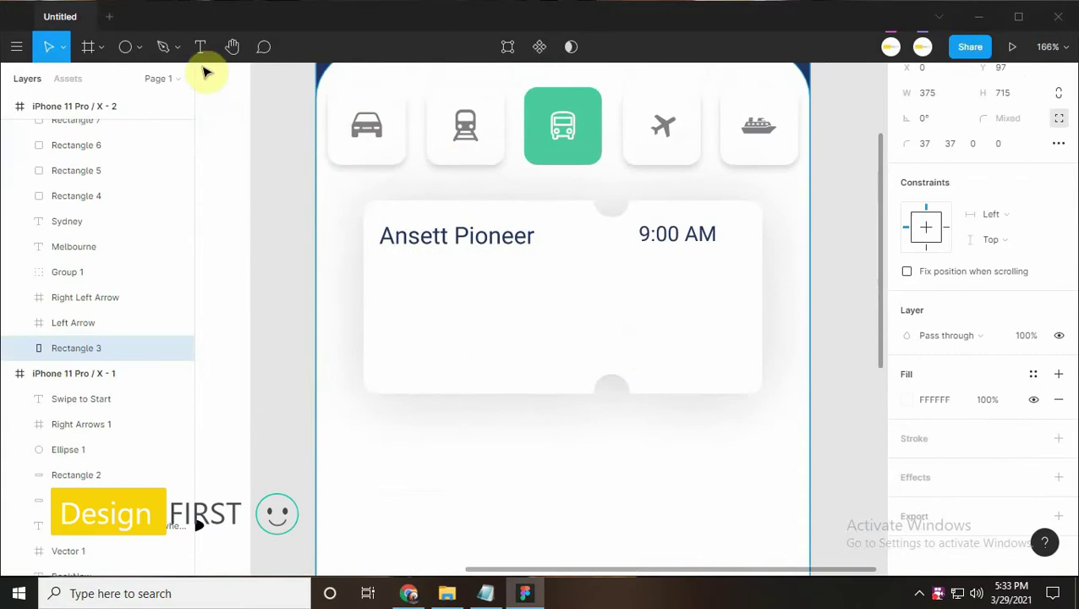
Draw a vertical divider line between the notches, nudged 1 px right
left_click(611, 222)
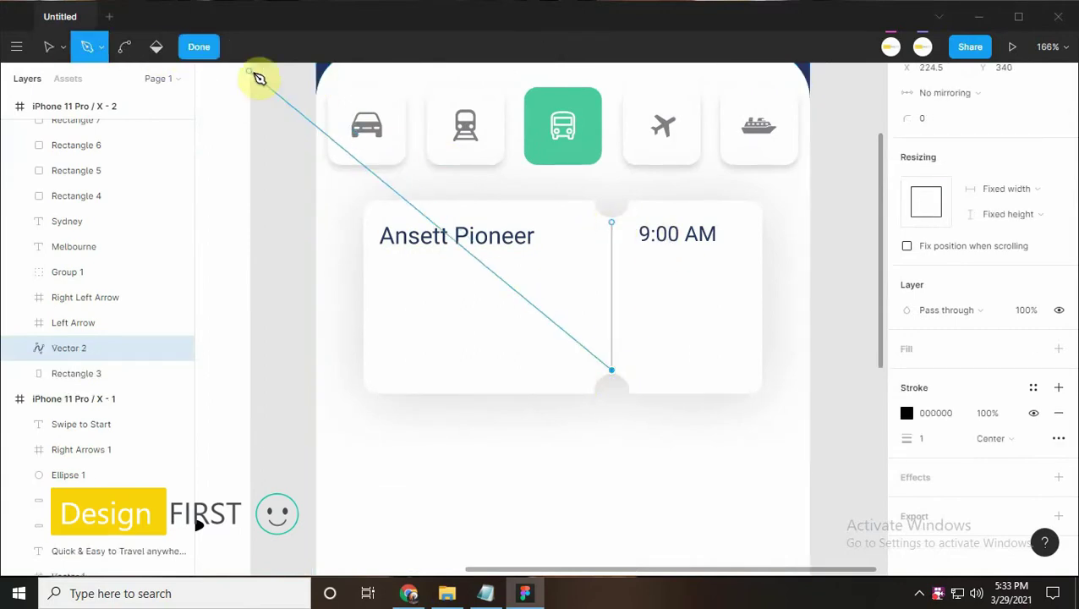
key("Escape")
left_click_drag(690, 286, 670, 298)
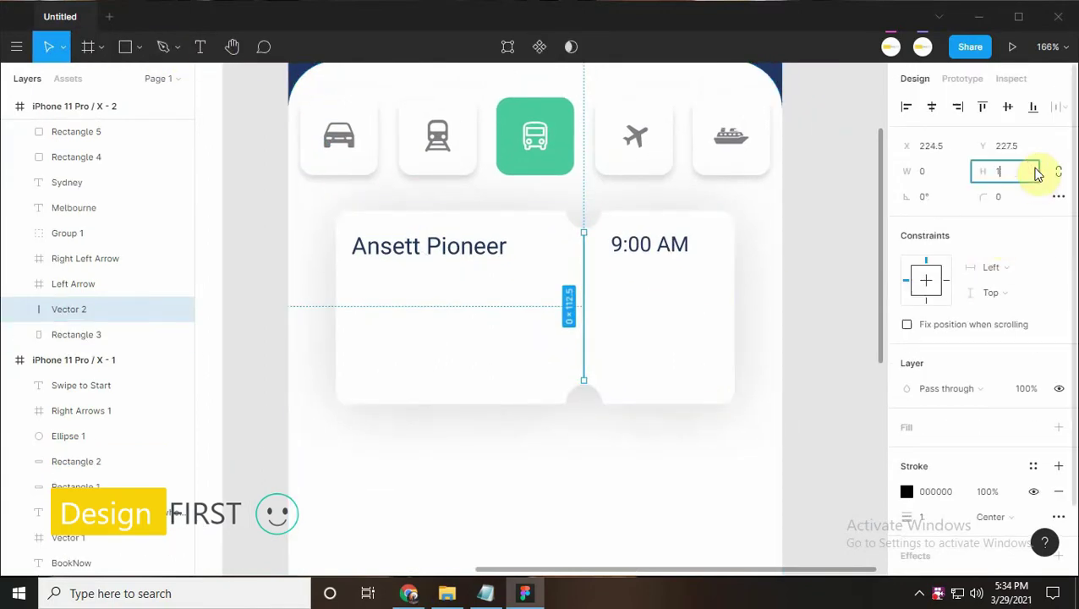
key("Right")
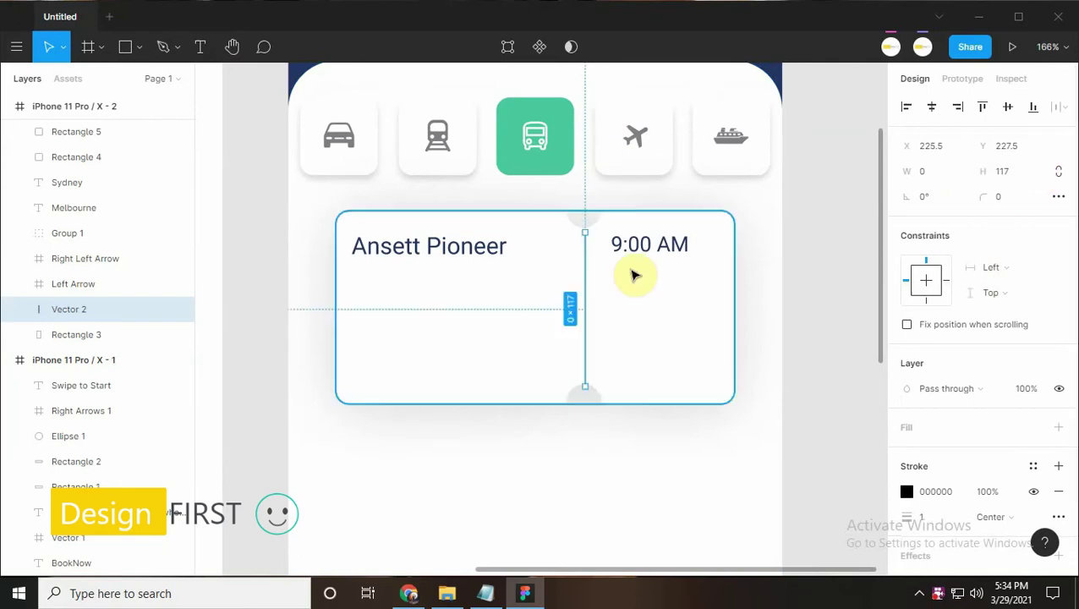
scroll(629, 275, "up", 5)
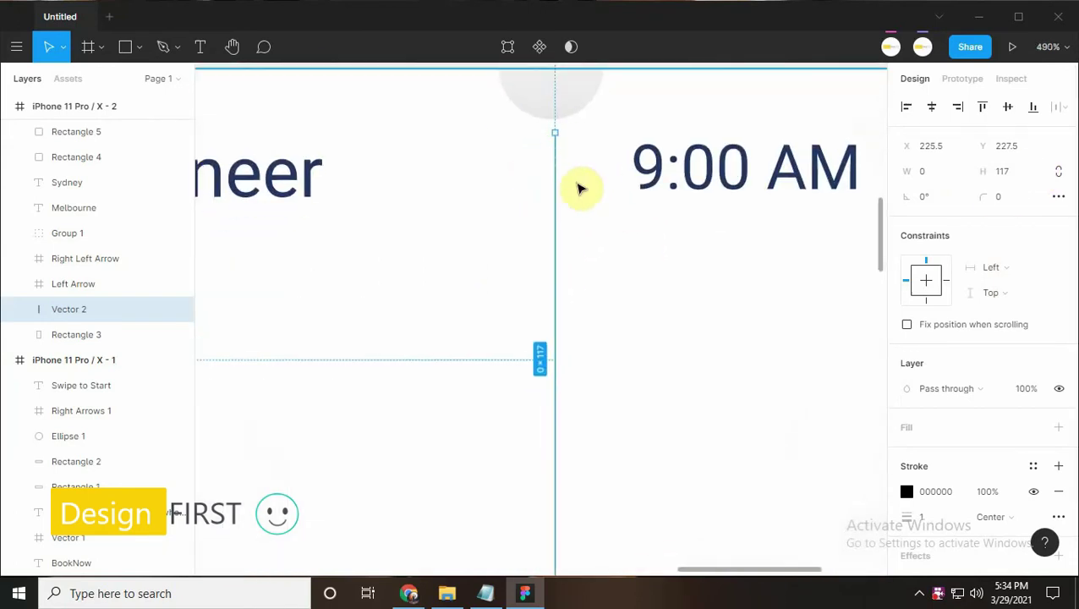
scroll(568, 197, "down", 1)
Change the layer order of the ticket shape parts
left_click(591, 551)
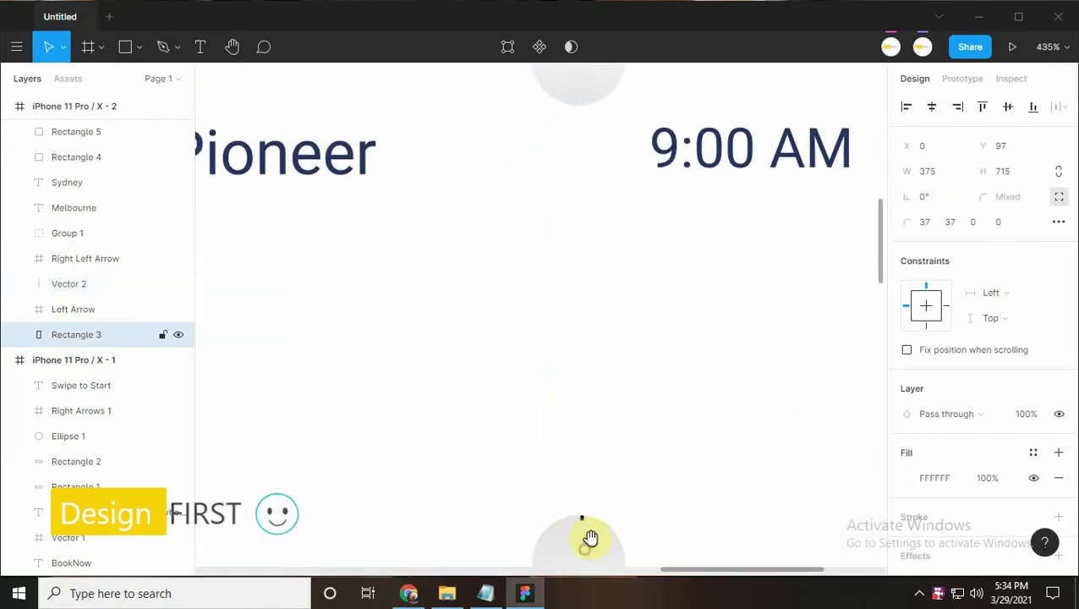
right_click(460, 115)
left_click(483, 241)
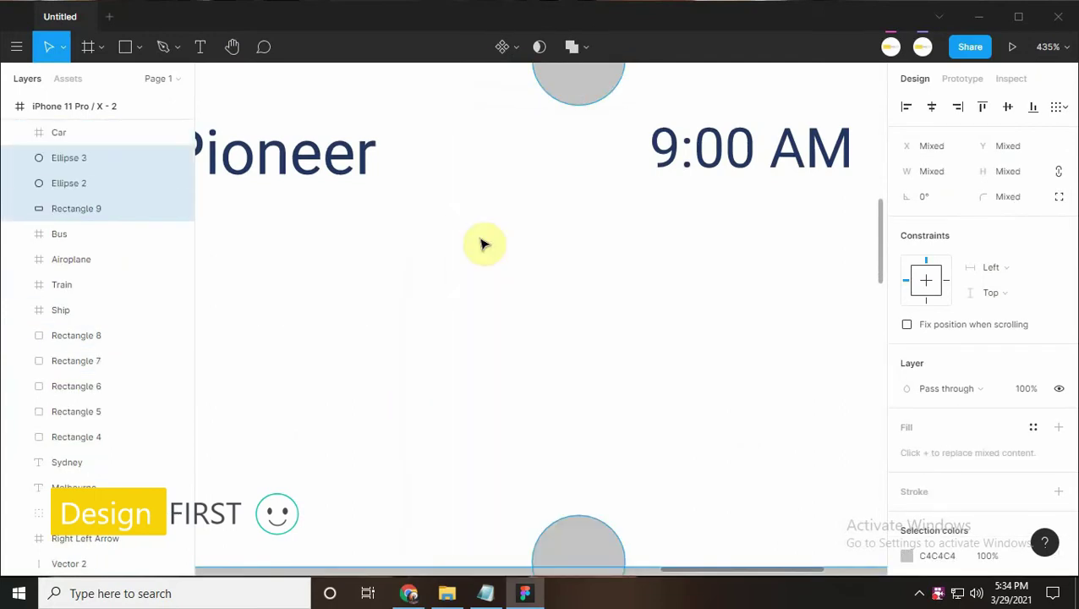
scroll(488, 254, "down", 5)
left_click(518, 378)
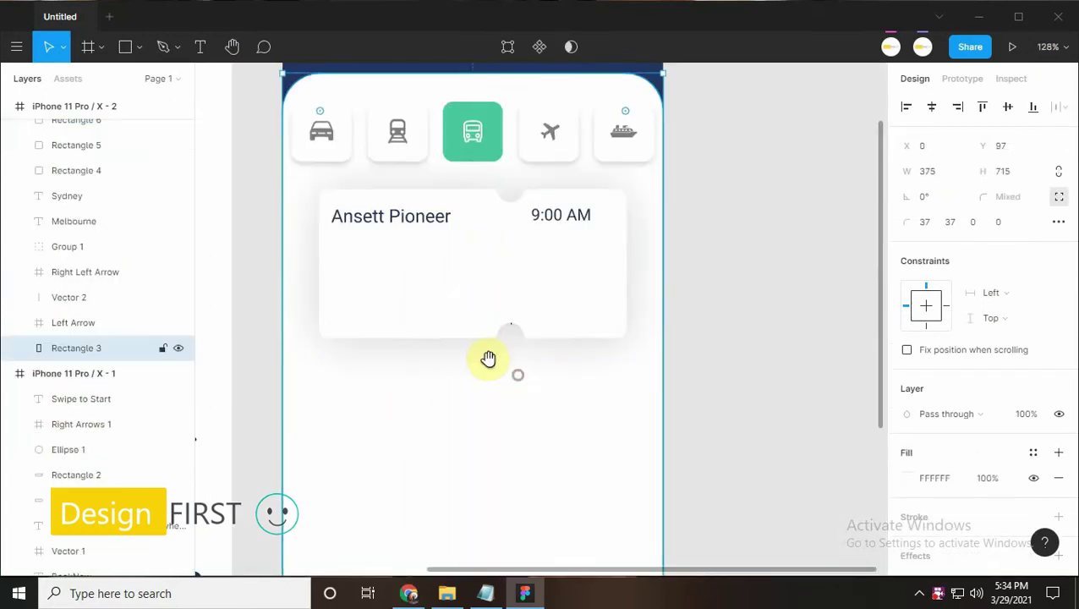
scroll(518, 378, "up", 2)
Give the divider line a 2 px stroke in light grey #F4F2F5
left_click(126, 297)
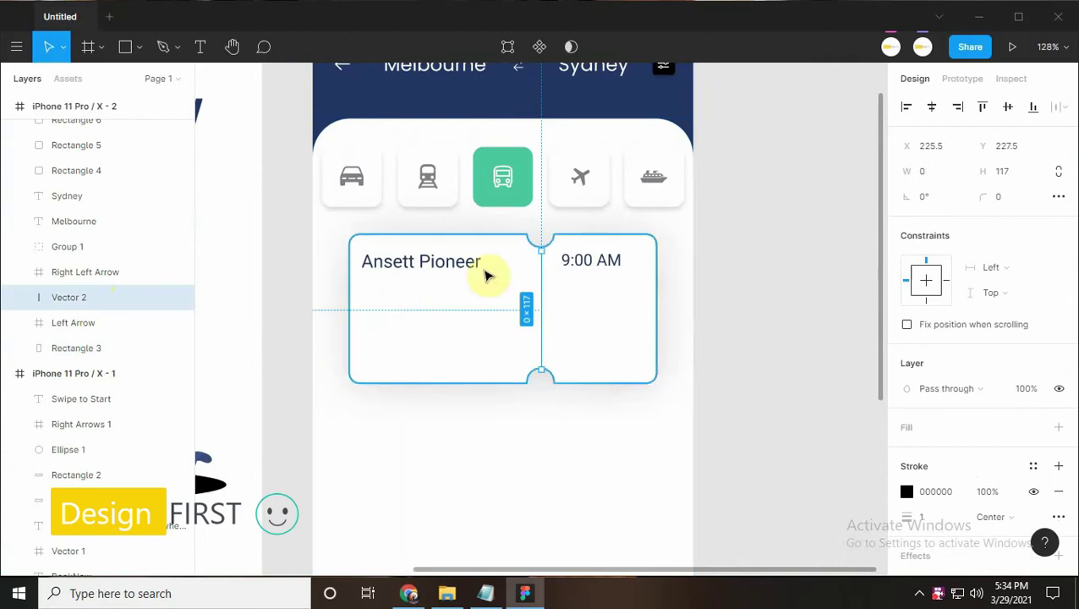
left_click(558, 446)
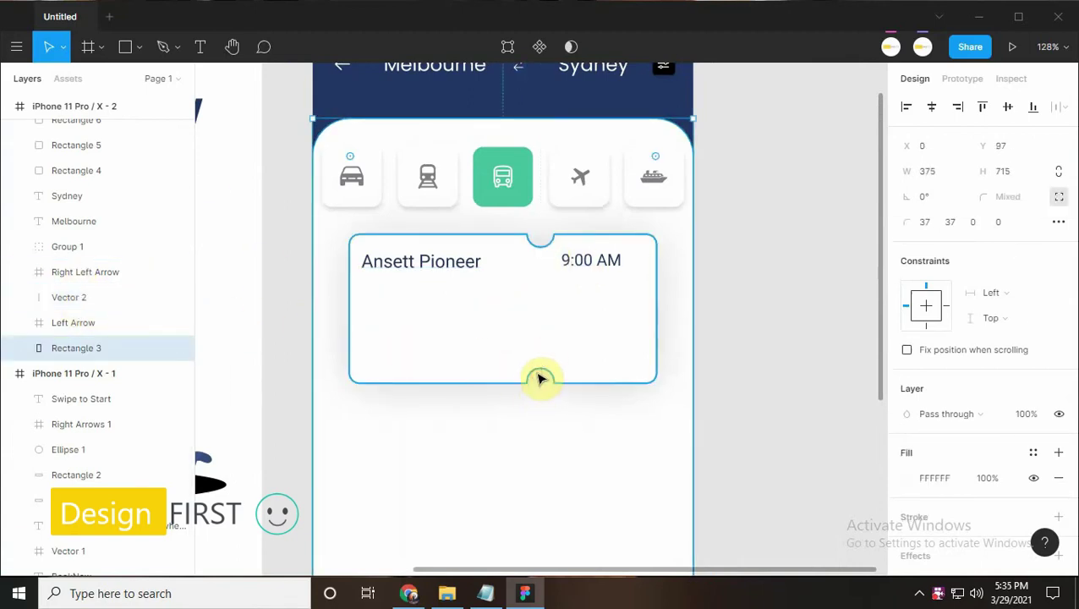
scroll(543, 381, "up", 5)
left_click(542, 352)
scroll(542, 352, "down", 3)
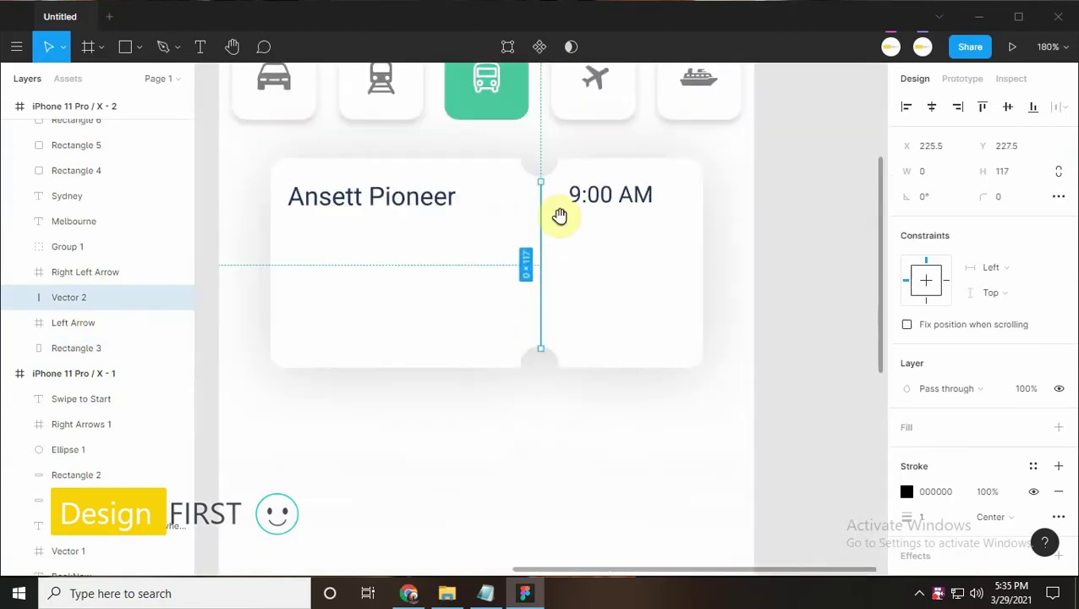
left_click_drag(89, 121, 93, 133)
scroll(76, 338, "up", 3)
left_click(590, 452)
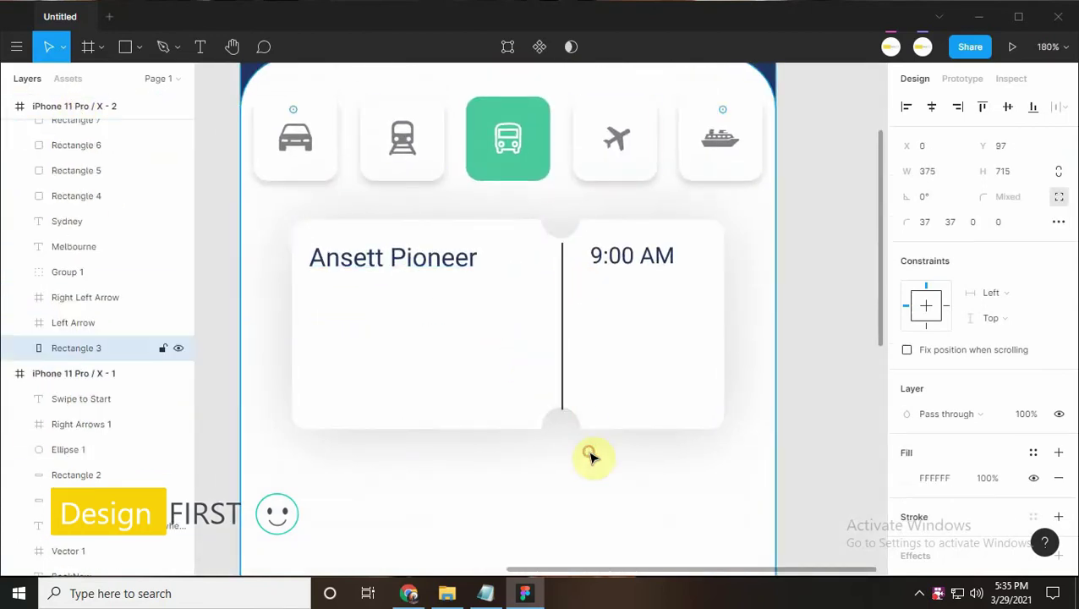
scroll(564, 337, "up", 1)
scroll(572, 336, "up", 4)
left_click(572, 337)
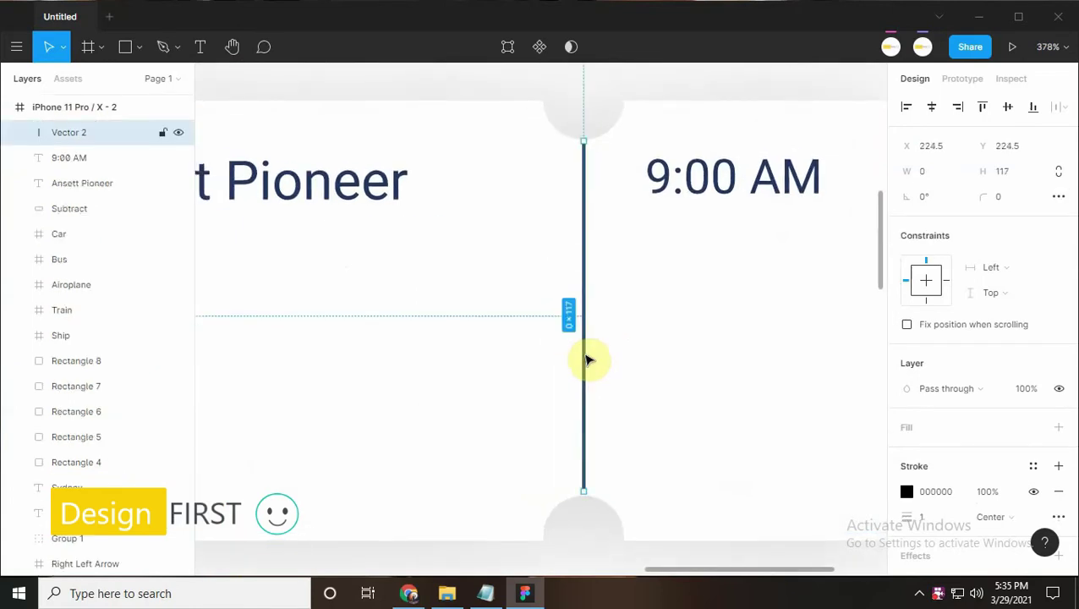
scroll(899, 439, "down", 2)
type("2")
key("Return")
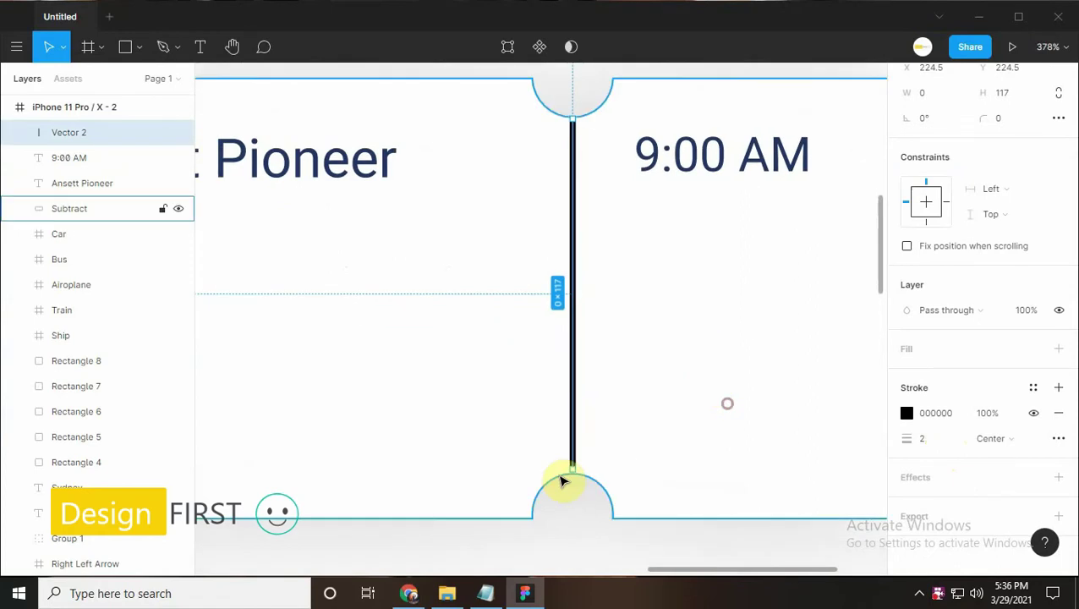
left_click(486, 592)
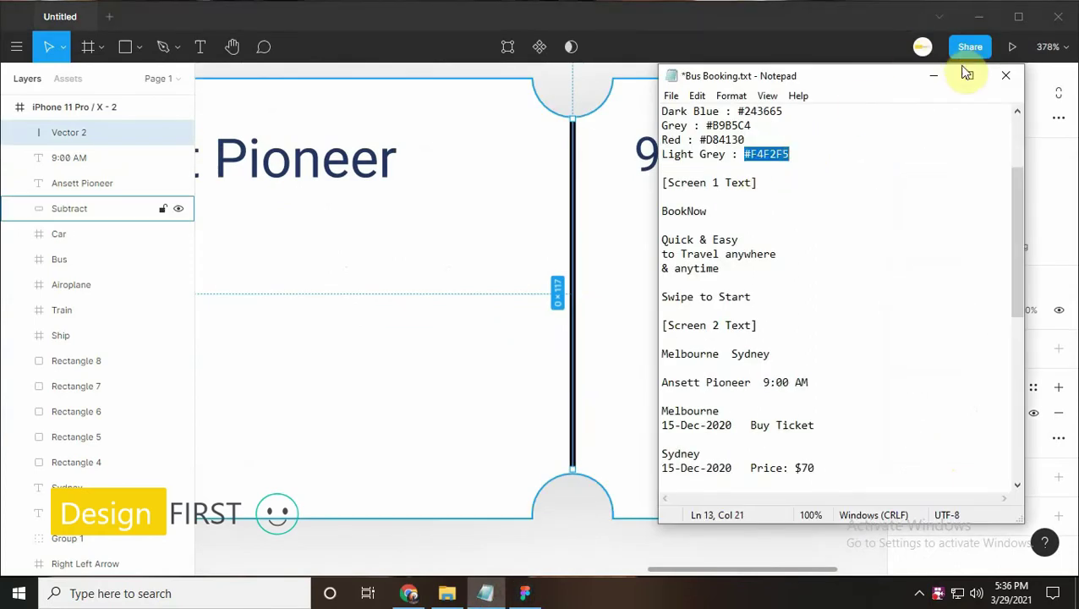
left_click(932, 75)
key("Return")
Set the divider's advanced stroke dash pattern to 3, 2
left_click(1058, 438)
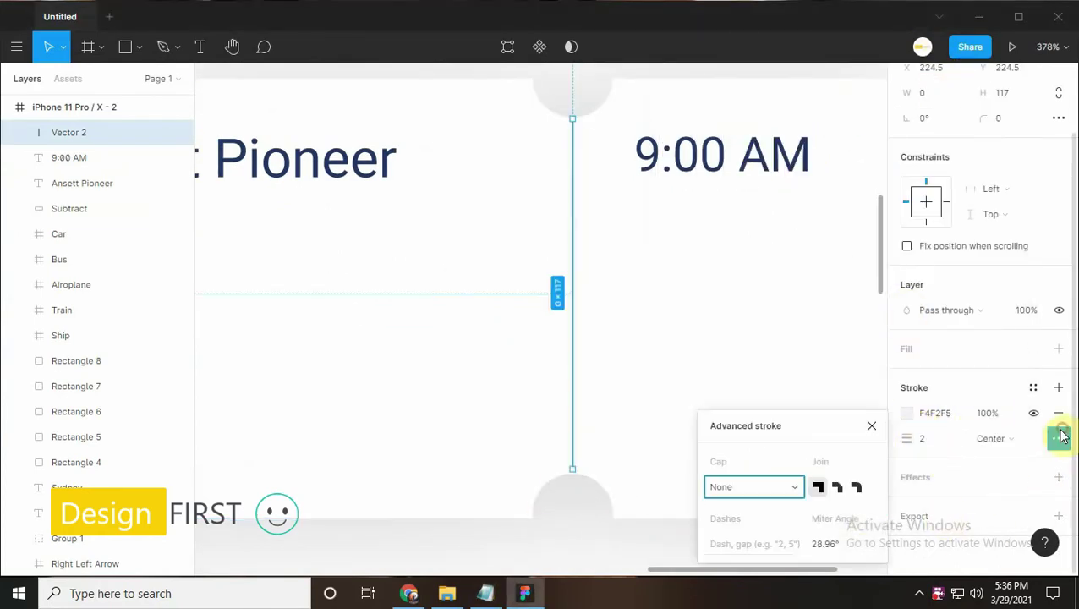
type("2")
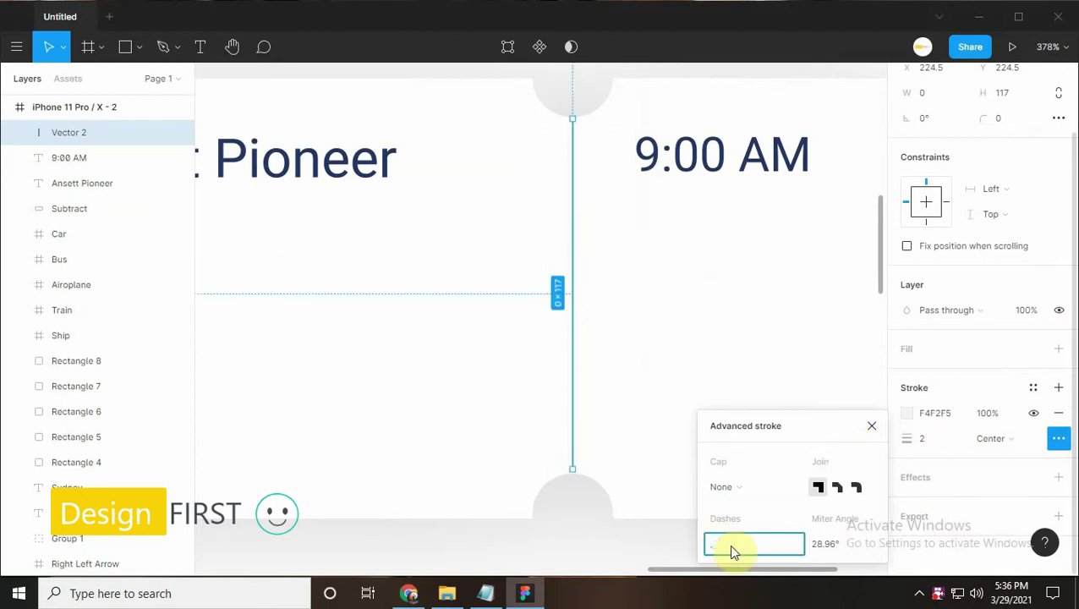
type("3, 2")
key("Return")
left_click(684, 332)
scroll(668, 363, "down", 5)
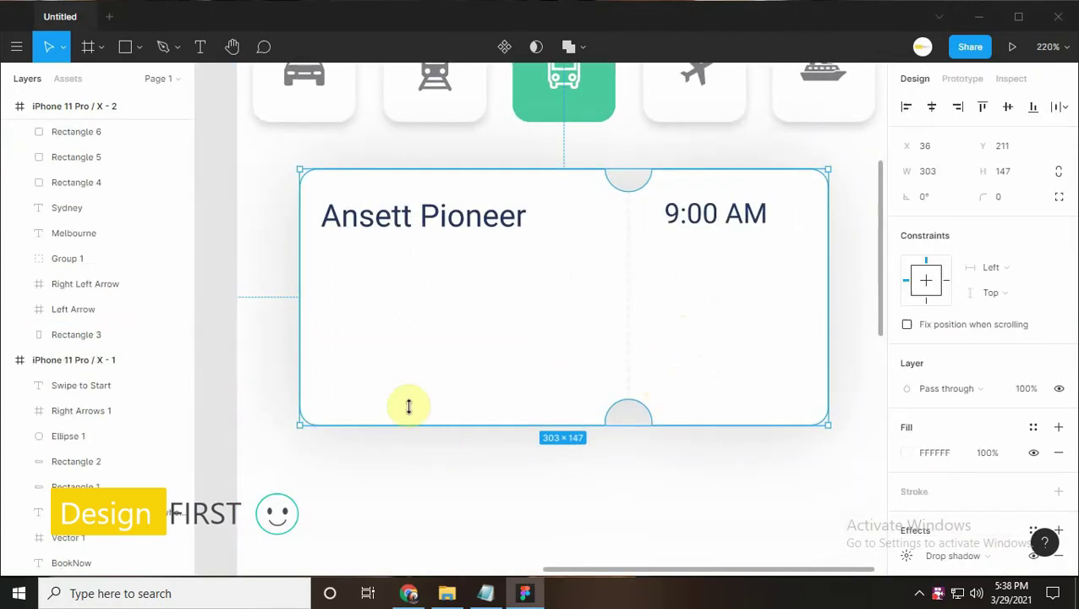
Draw a 32×32 square with radius 7, 20% opacity and green #4CCB9E fill on the ticket's left half
left_click_drag(319, 253, 374, 303)
left_click(947, 172)
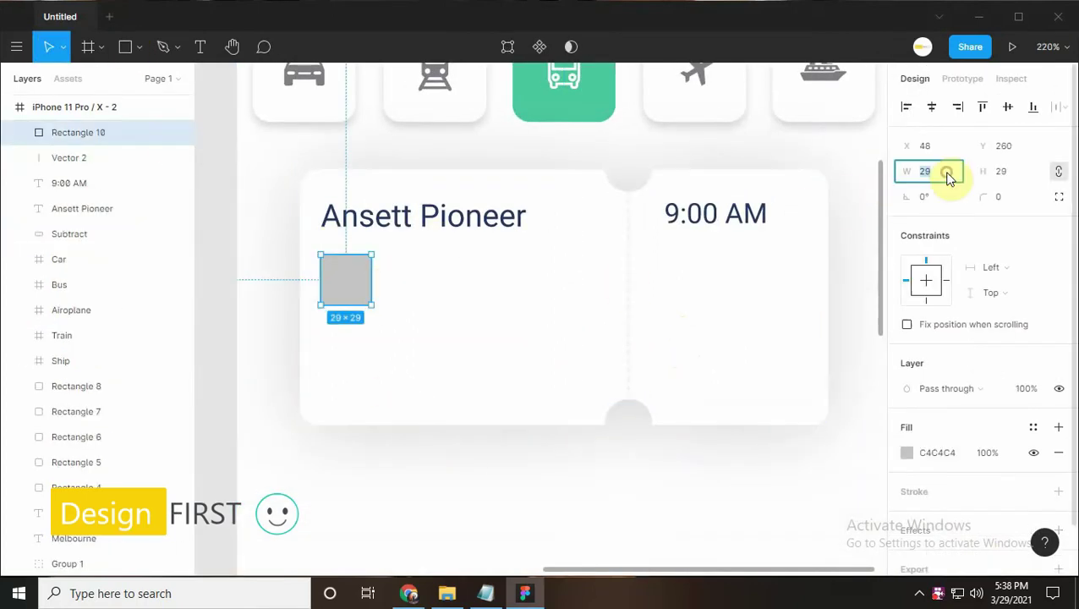
key("Return")
type("7")
key("Return")
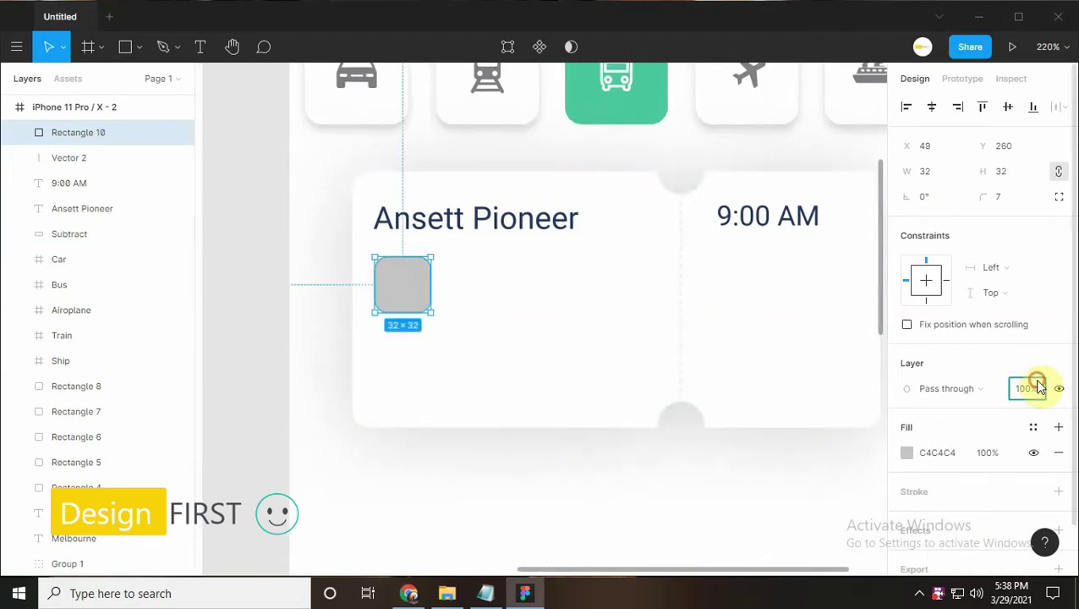
type("20")
key("Return")
left_click(909, 453)
left_click(852, 497)
key("Escape")
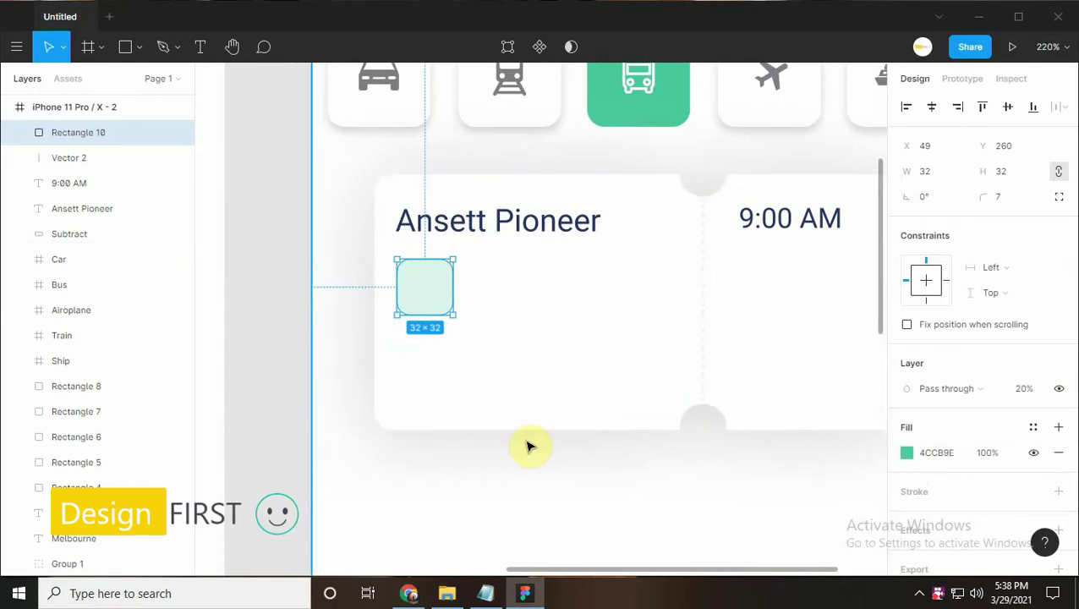
Duplicate the square below the first and change its fill to dark blue #243665
key("ctrl+d")
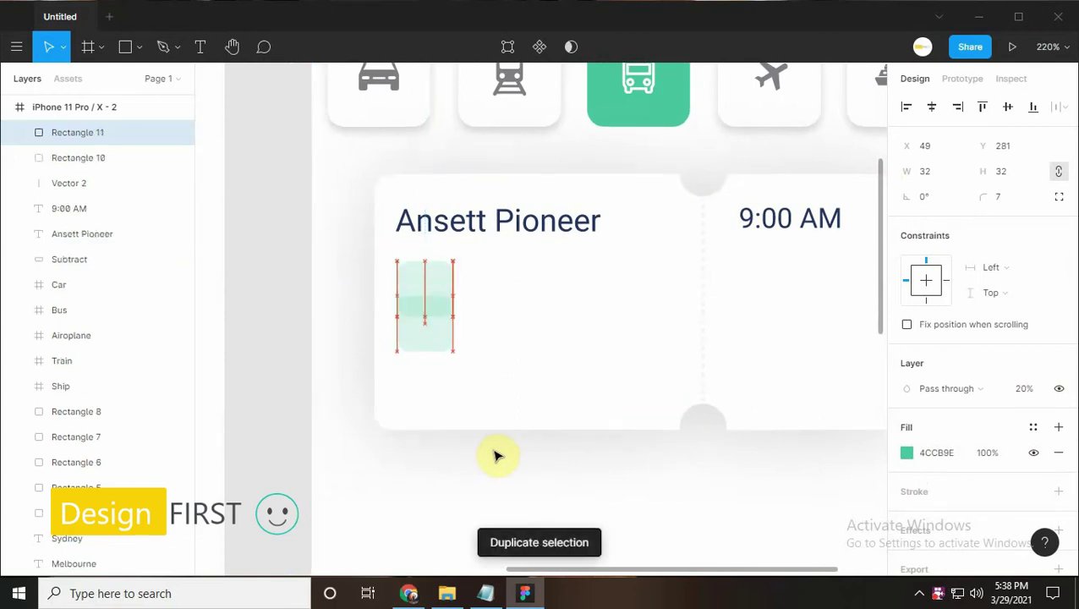
key("shift+Down")
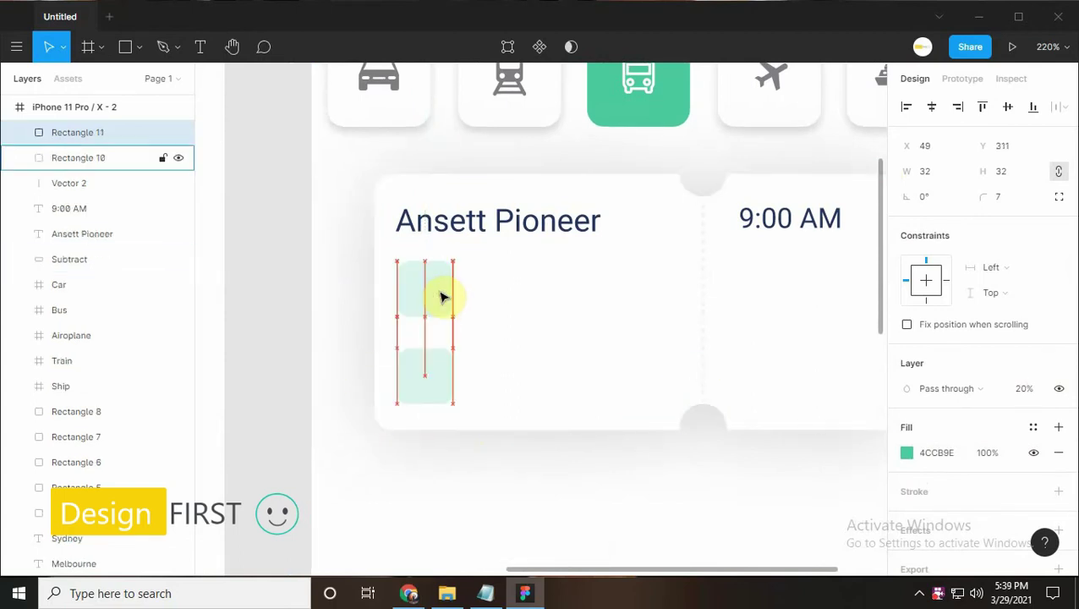
scroll(490, 338, "right", 2)
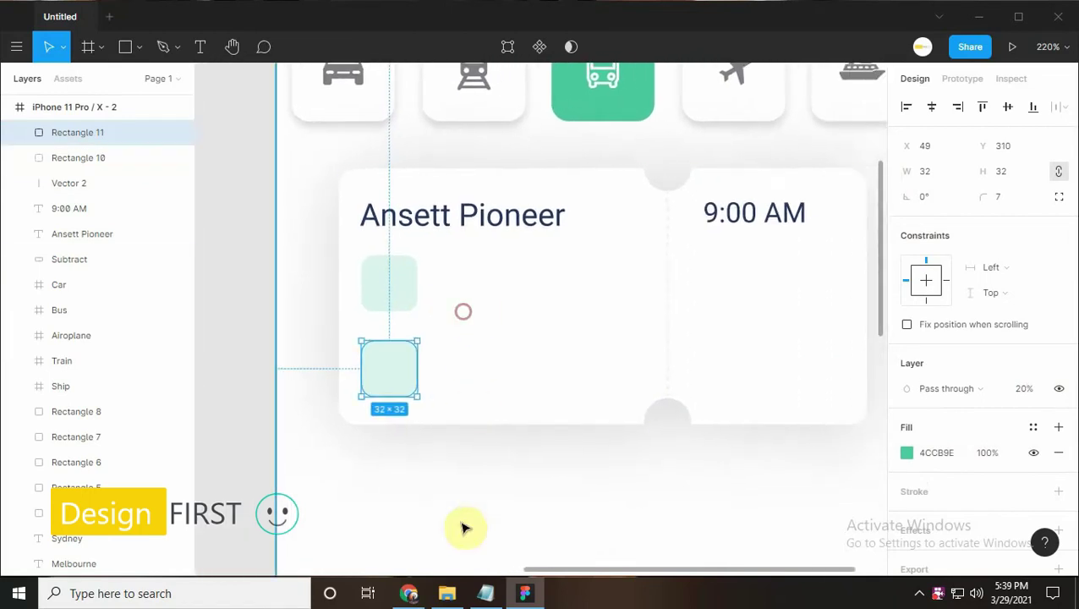
left_click(907, 454)
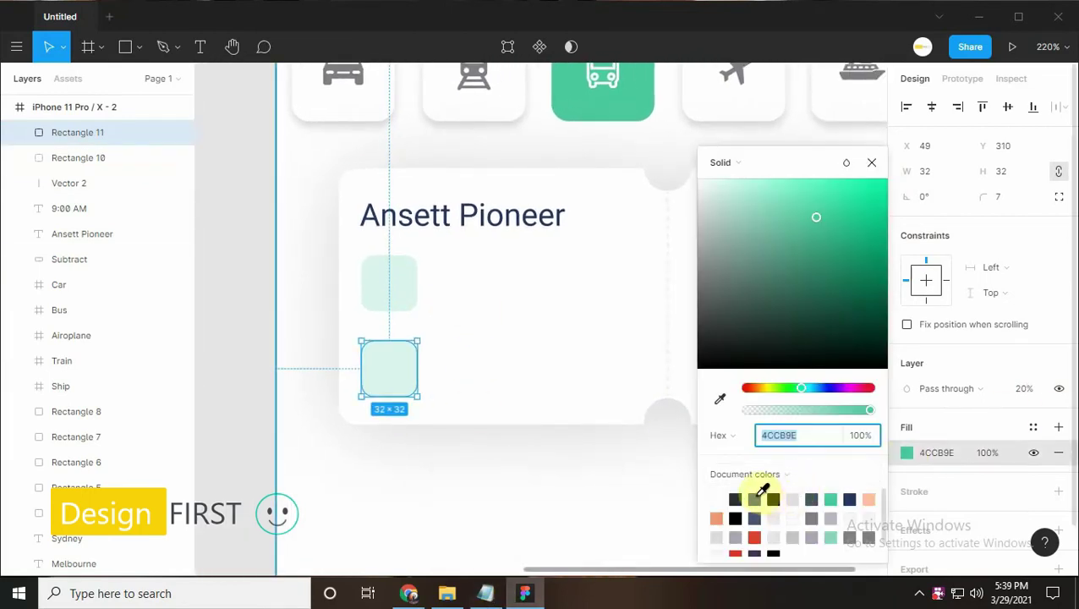
left_click(857, 488)
left_click(871, 162)
left_click_drag(554, 438, 593, 413)
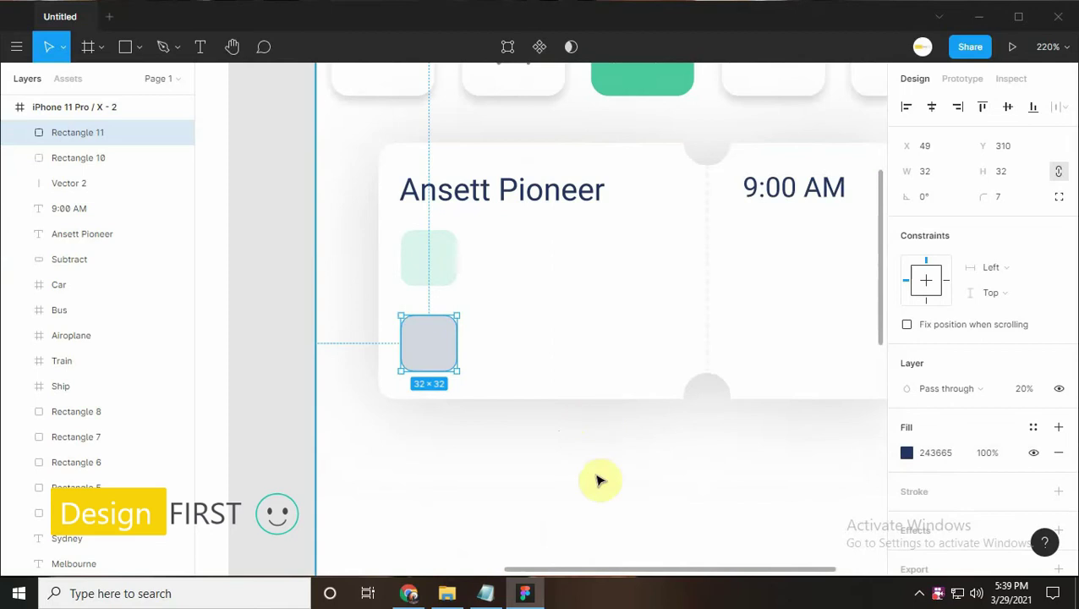
left_click(447, 593)
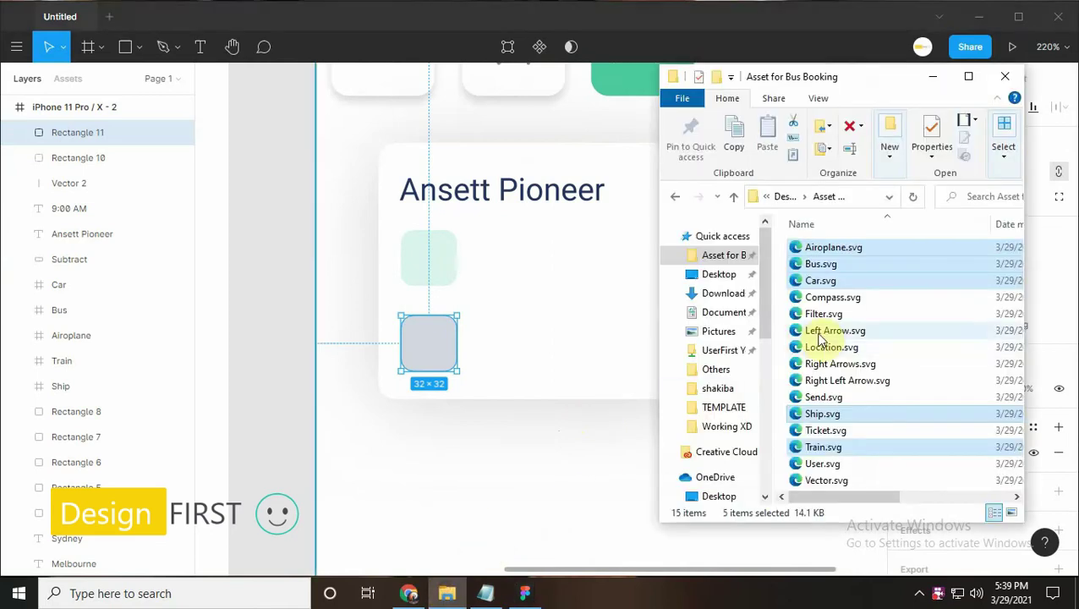
Import Send.svg and Location.svg into the design and move the Location icon onto the ticket
left_click(843, 397)
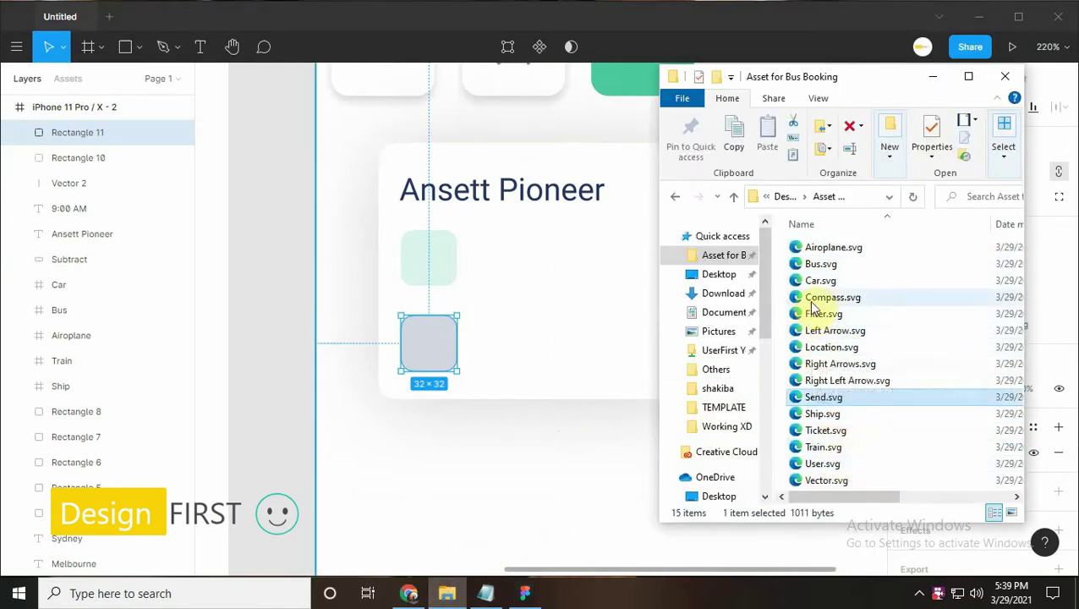
left_click(824, 346, "ctrl")
left_click_drag(824, 346, 562, 430)
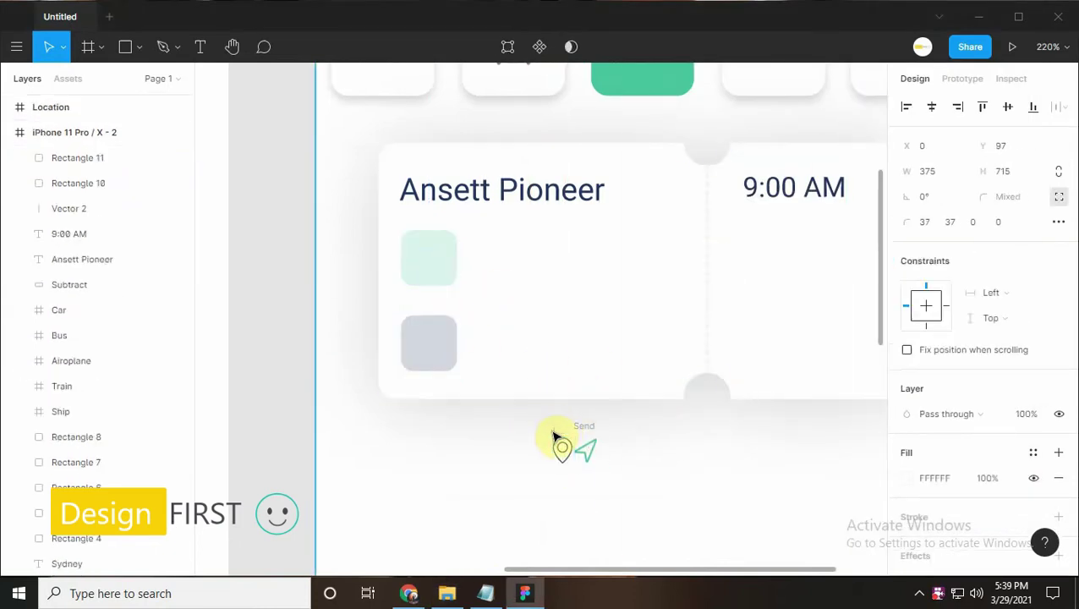
left_click_drag(562, 433, 528, 365)
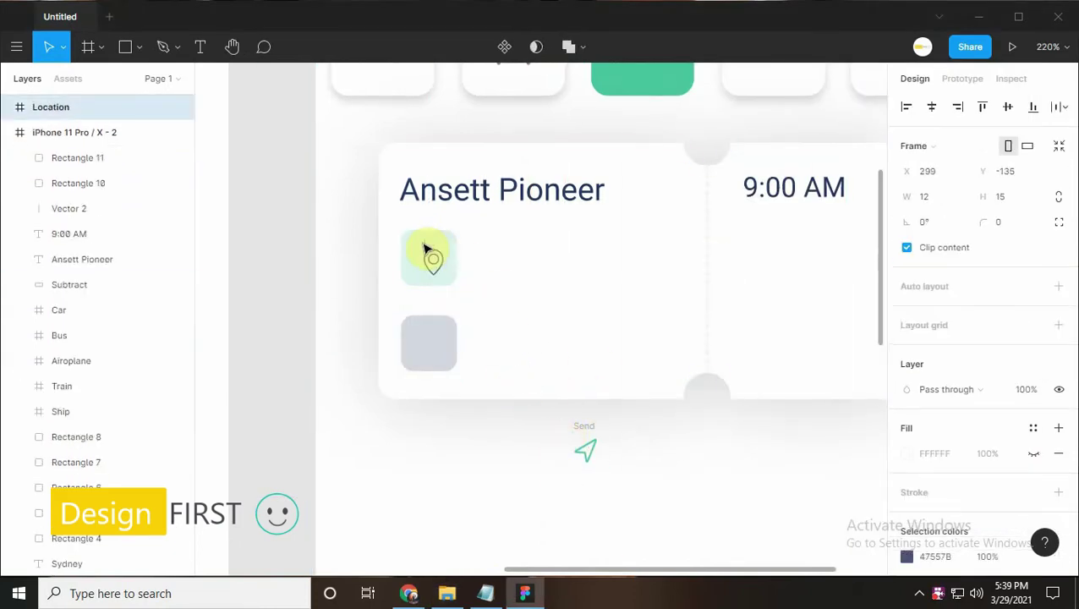
left_click_drag(425, 250, 422, 253)
Move both icons into the phone screen frame and centre the Location pin in the dark blue square
right_click(67, 108)
left_click(76, 129)
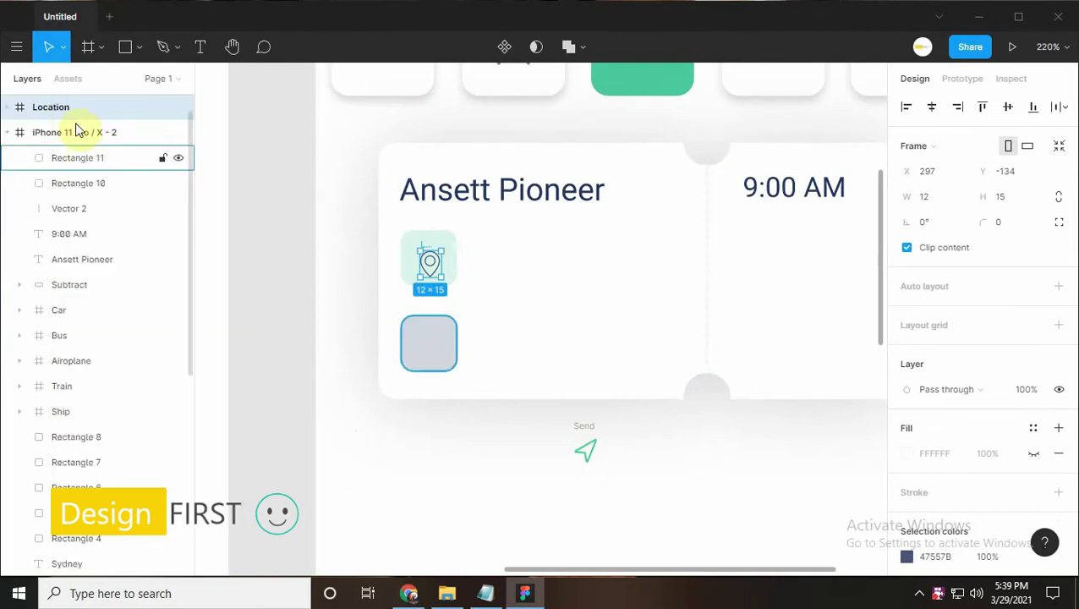
scroll(75, 128, "up", 1)
left_click(69, 108, "shift")
left_click_drag(59, 175, 61, 173)
left_click_drag(429, 262, 437, 348)
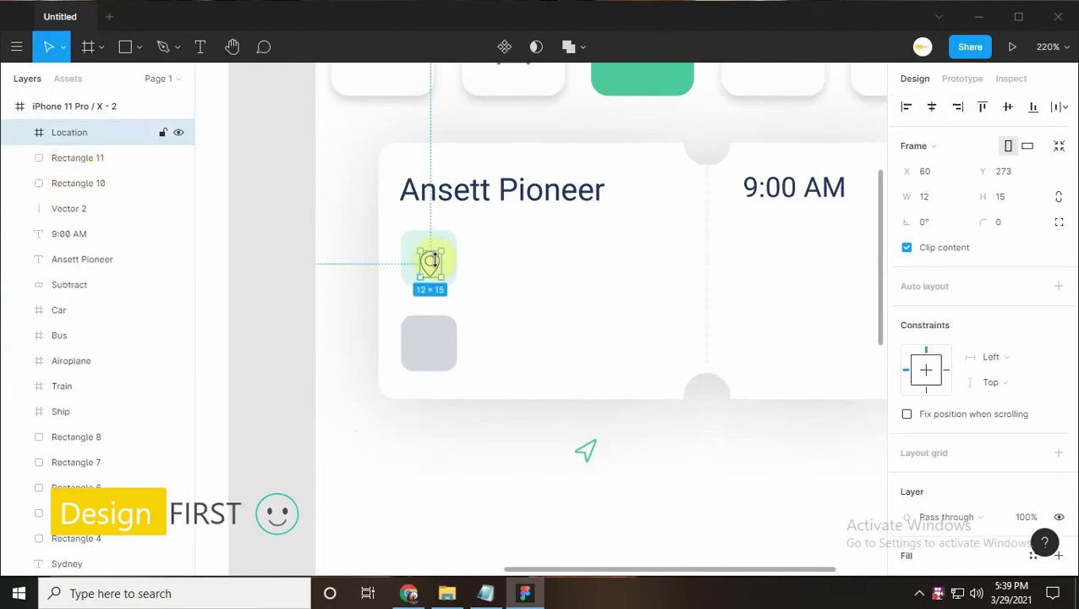
left_click(455, 332, "shift")
Place the Send arrow icon centred inside the green square
left_click(931, 105)
left_click(1007, 106)
left_click_drag(586, 450, 436, 268)
left_click(931, 106)
left_click(1007, 106)
Ungroup the Send icon's frame
left_click(479, 423)
left_click(429, 269)
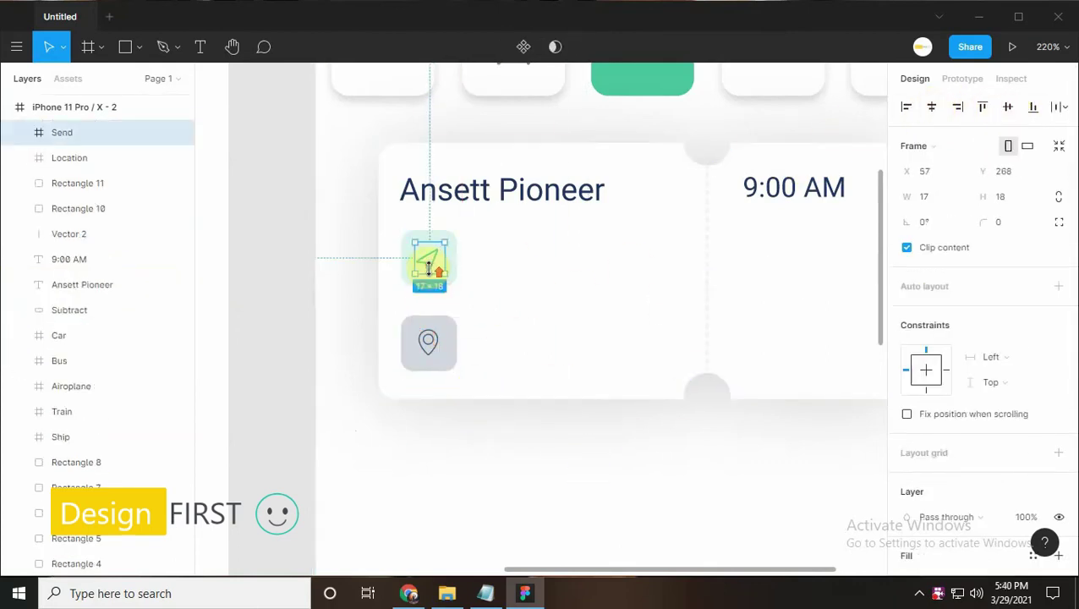
scroll(430, 272, "up", 2)
left_click(554, 489)
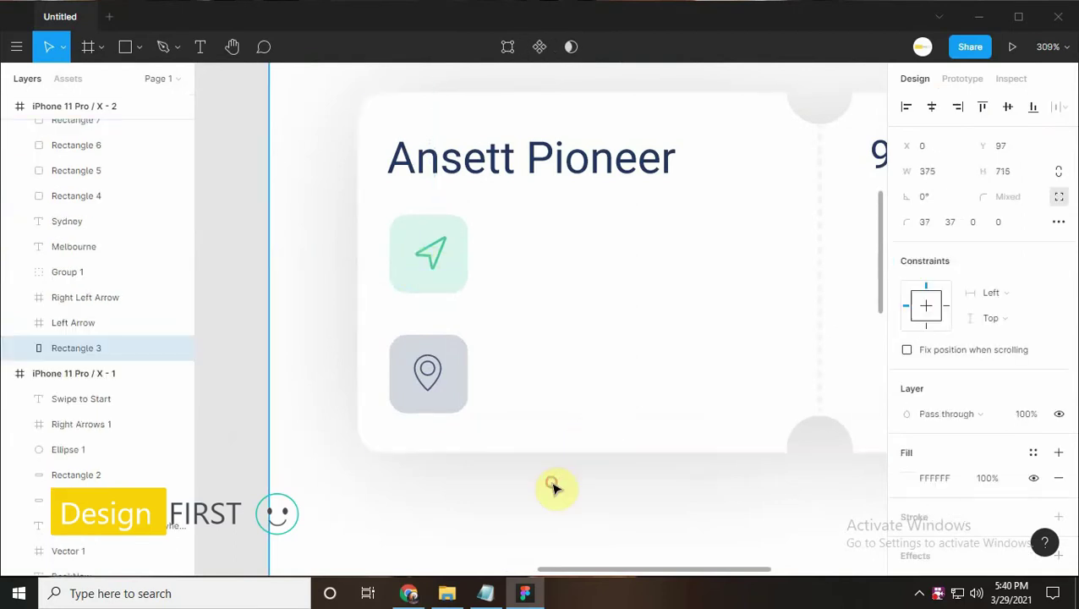
scroll(554, 489, "down", 1)
left_click(442, 272)
right_click(433, 276)
left_click(474, 273)
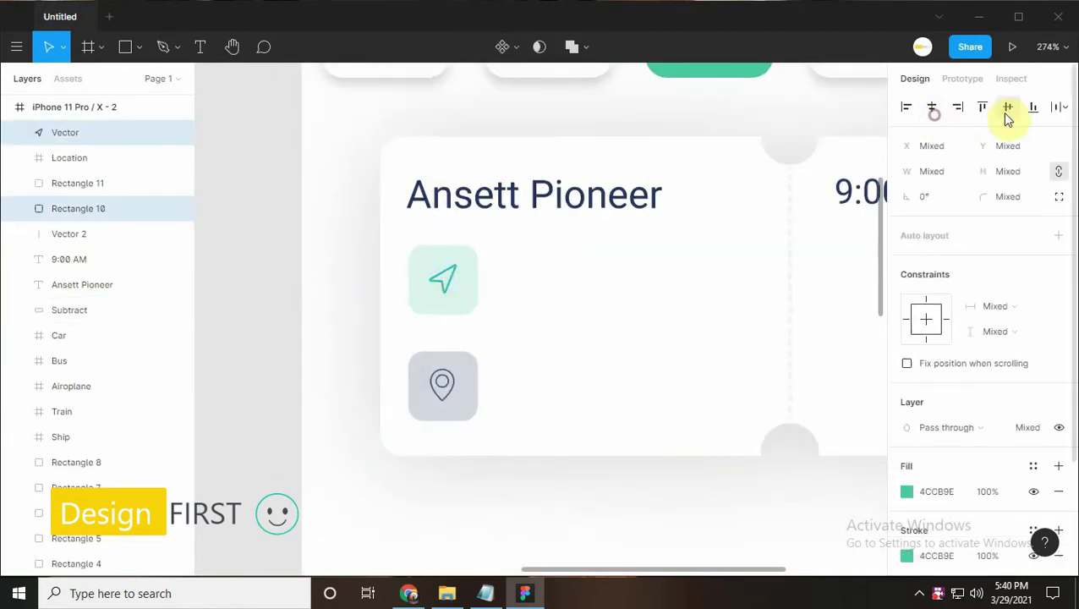
left_click(499, 281)
scroll(524, 281, "down", 5)
left_click(589, 428)
mouse_move(589, 428)
left_mouse_down()
mouse_move(381, 458)
mouse_move(474, 441)
left_mouse_up()
left_click(494, 595)
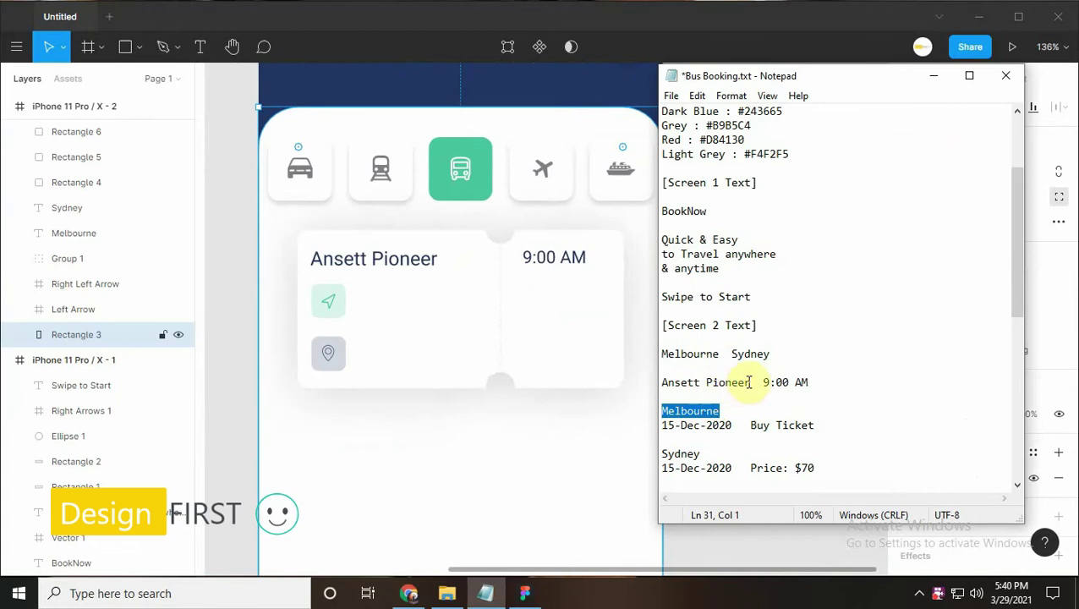
Move the Melbourne text layer to the top of the layer stack and nudge it right
left_click(934, 75)
left_click_drag(354, 293, 433, 310)
key("Escape")
scroll(347, 330, "up", 3, "ctrl")
left_click_drag(71, 348, 83, 94)
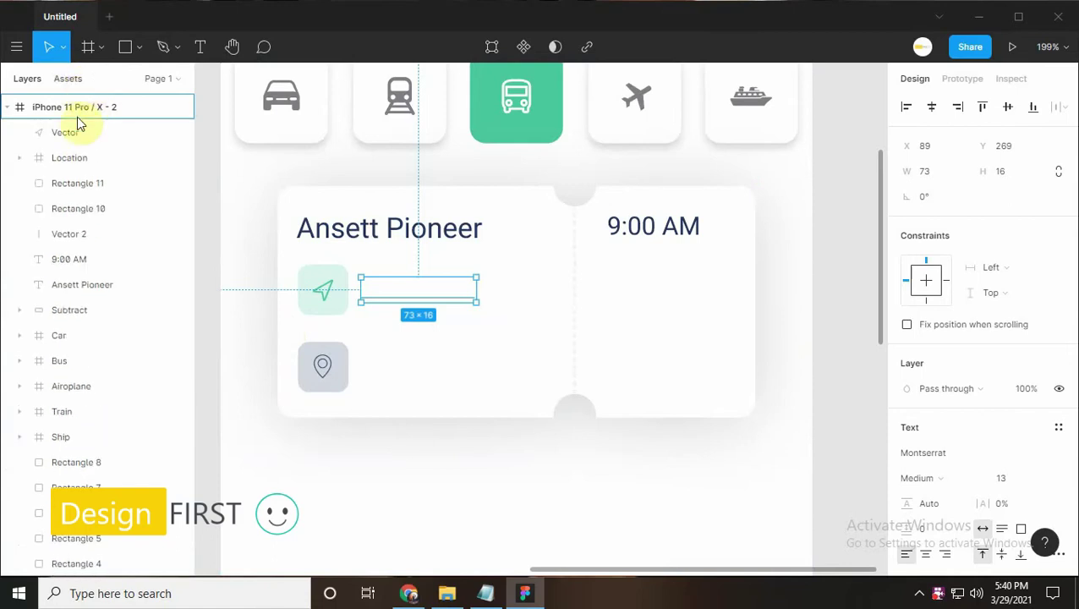
left_click_drag(88, 53, 51, 128)
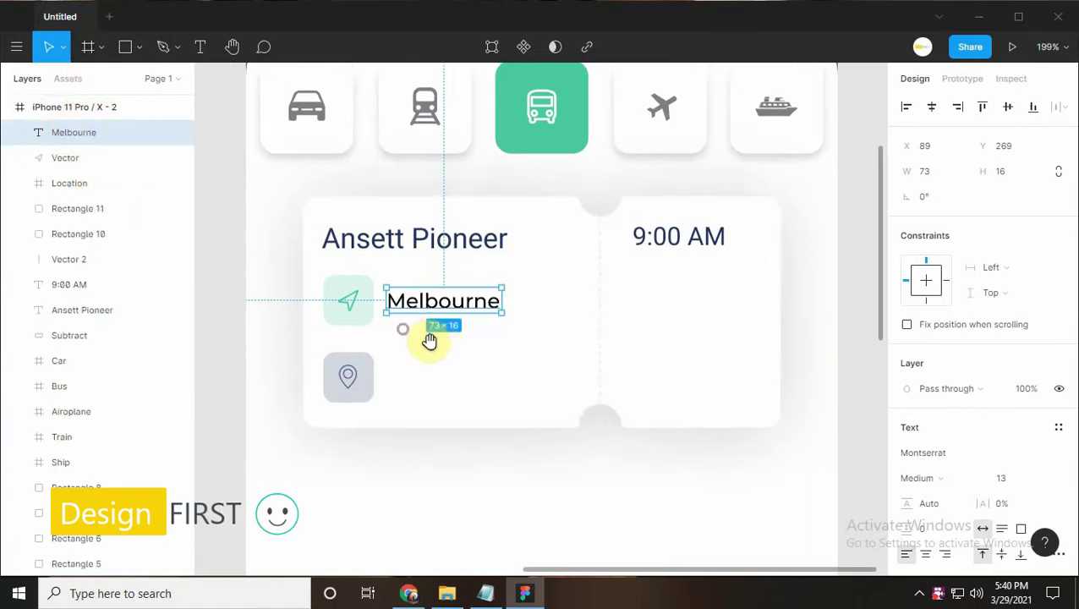
key("Right")
key("Right")
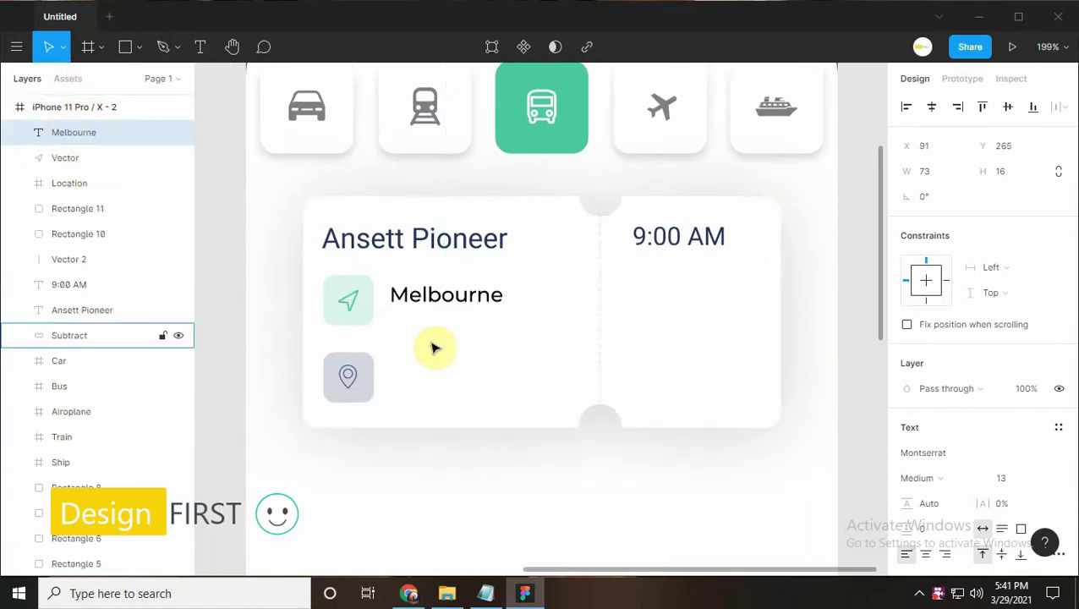
Give the Melbourne text a dark blue fill
scroll(761, 423, "left", 1)
scroll(915, 439, "down", 4)
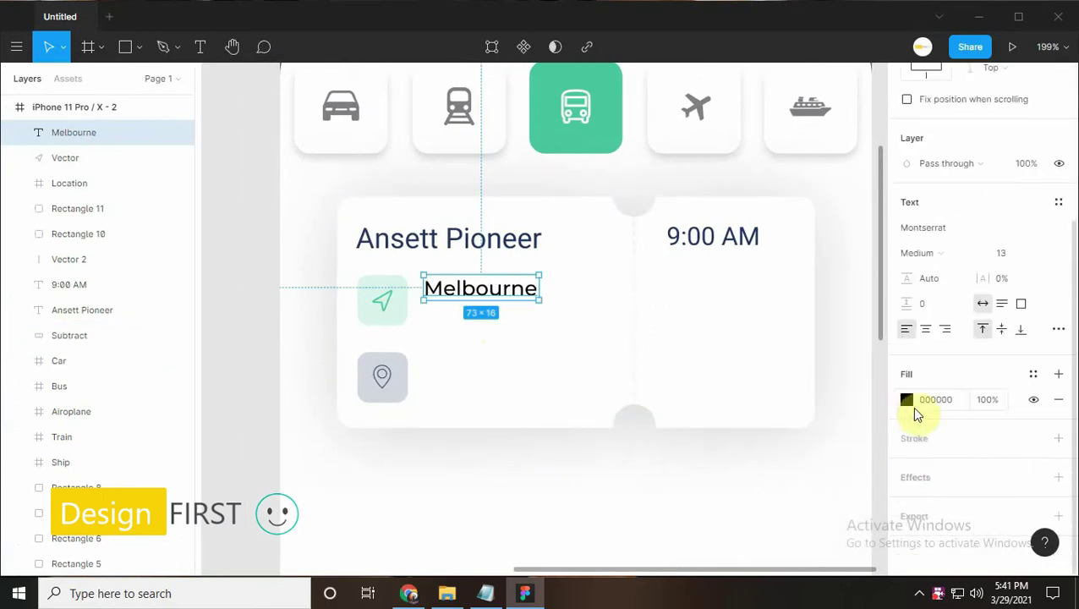
left_click(906, 399)
left_click(754, 499)
left_click(872, 162)
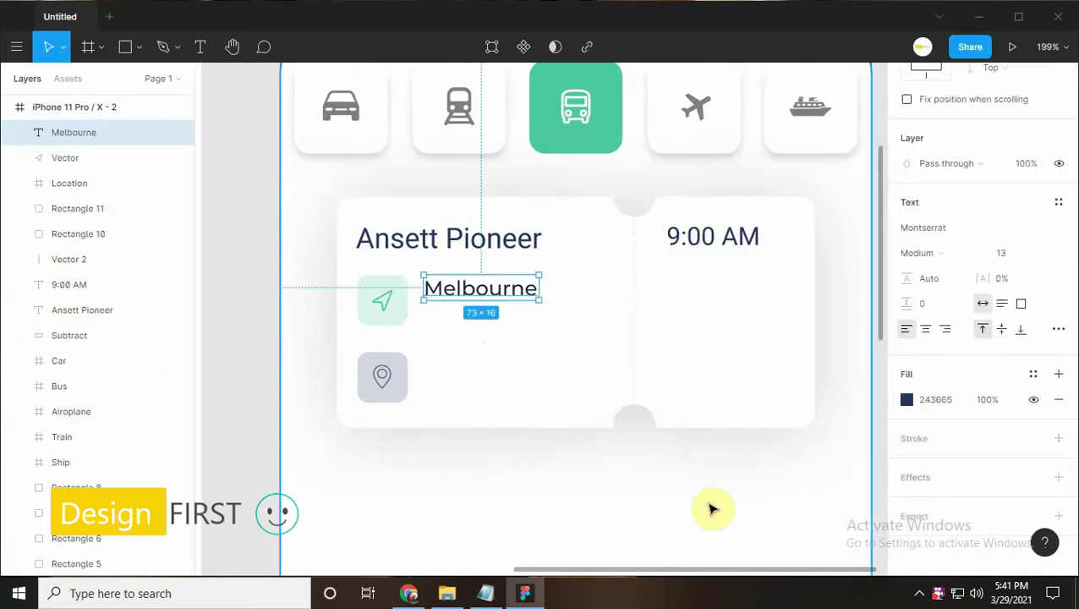
key("alt+Tab")
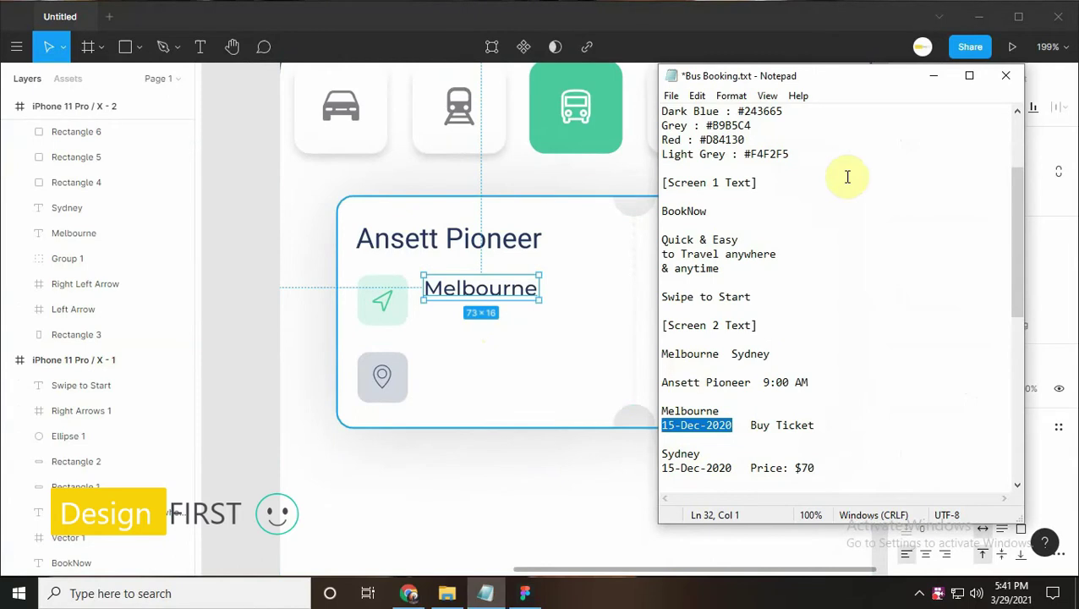
left_click(934, 75)
Add the date '15-Dec-2020' below Melbourne in Roboto Regular
left_click(200, 46)
left_click(422, 309)
key("ctrl+v")
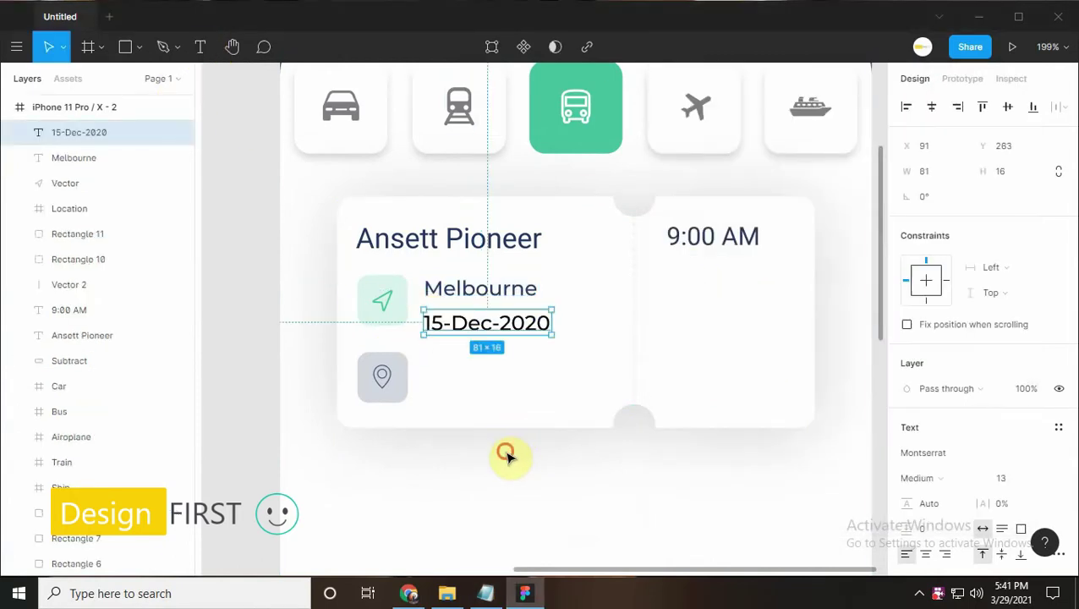
key("Escape")
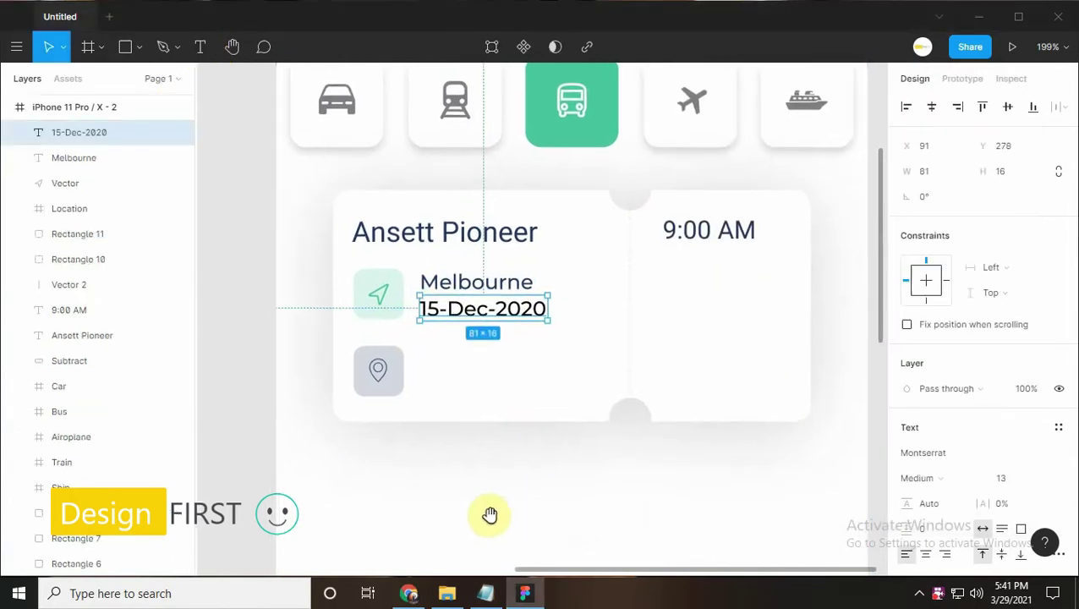
left_click(916, 478)
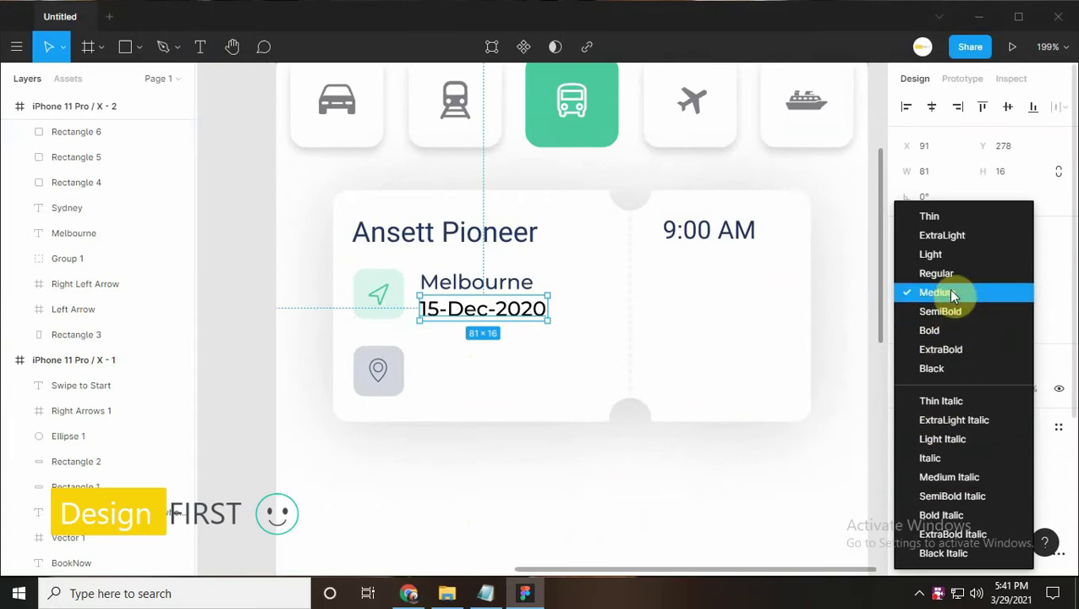
left_click(935, 273)
left_click(937, 453)
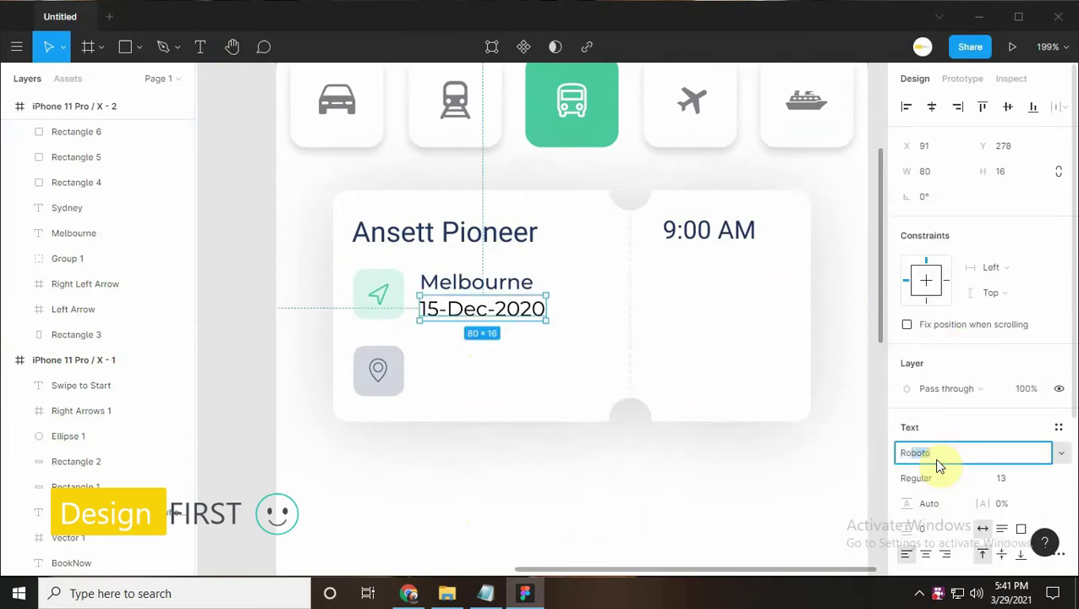
key("Return")
Colour the date text grey #B9B5C4
scroll(778, 490, "left", 2)
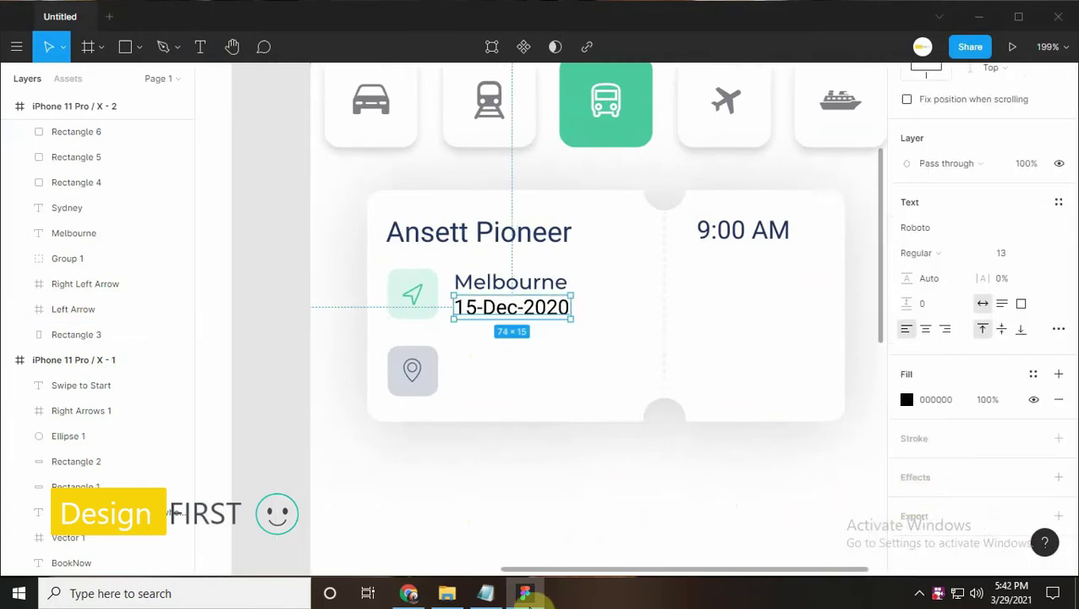
left_click(485, 593)
scroll(790, 212, "up", 3)
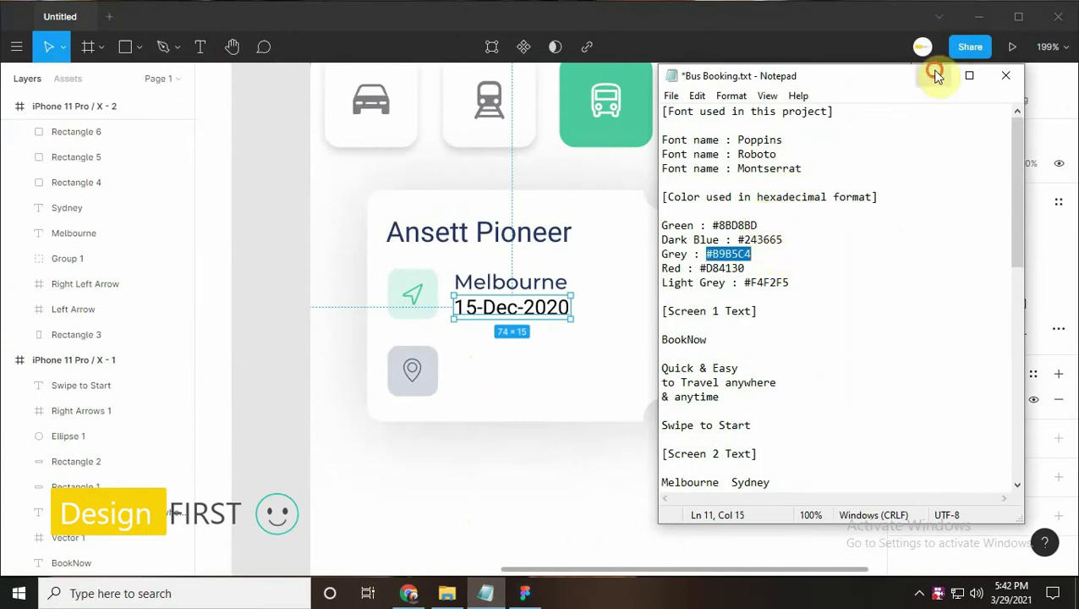
left_click(933, 75)
left_click(940, 399)
key("Return")
scroll(662, 488, "down", 1)
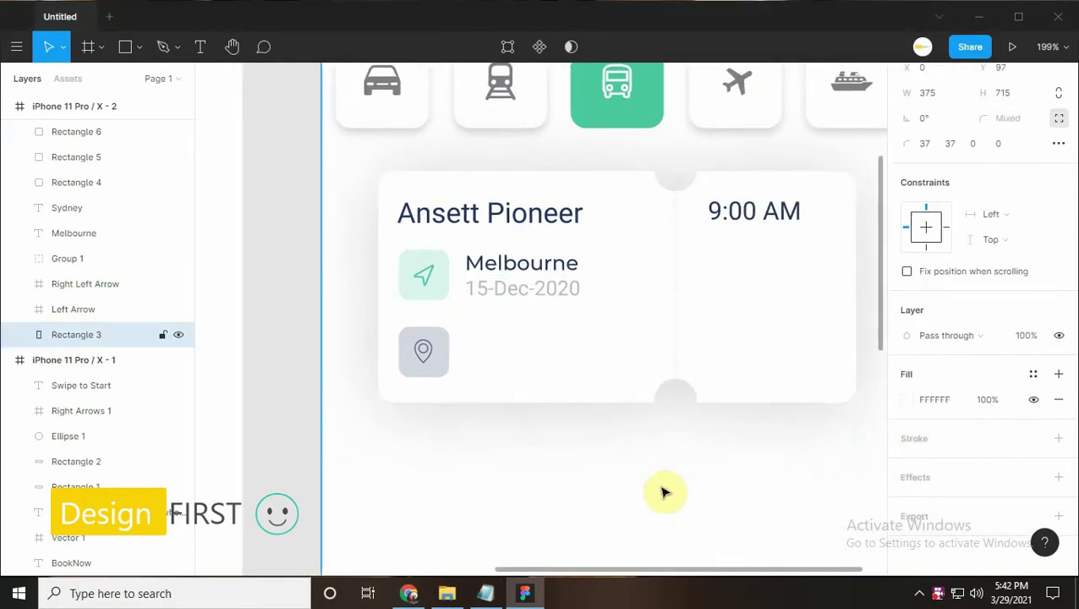
Duplicate the Melbourne and date pair and move the copy down beside the pin icon
left_click(517, 268)
left_click(522, 294, "shift")
key("ctrl+d")
left_click_drag(522, 294, 545, 368)
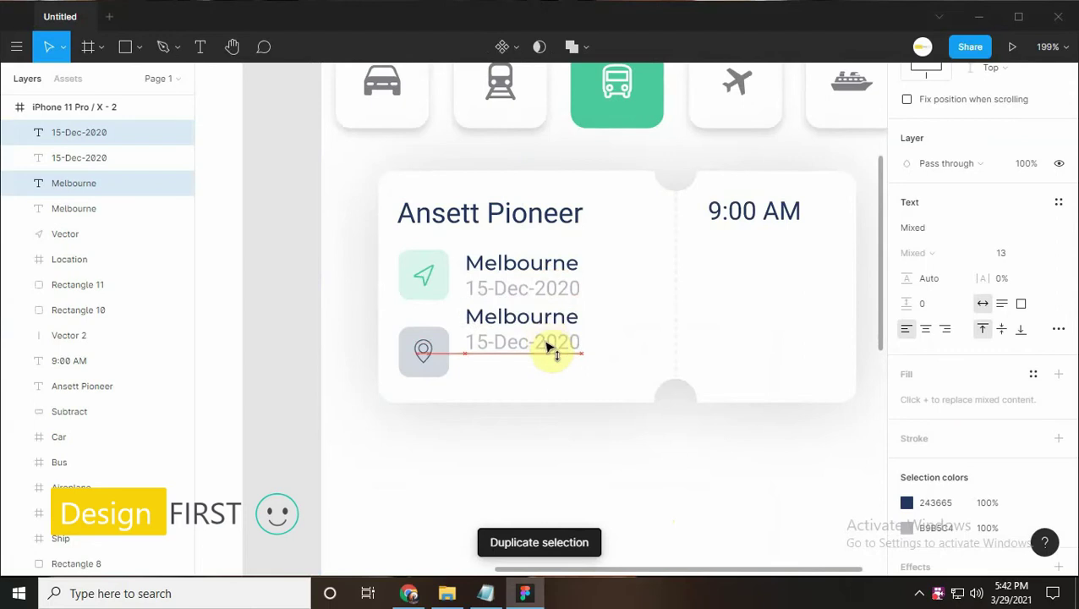
key("Down")
key("Down")
key("Down")
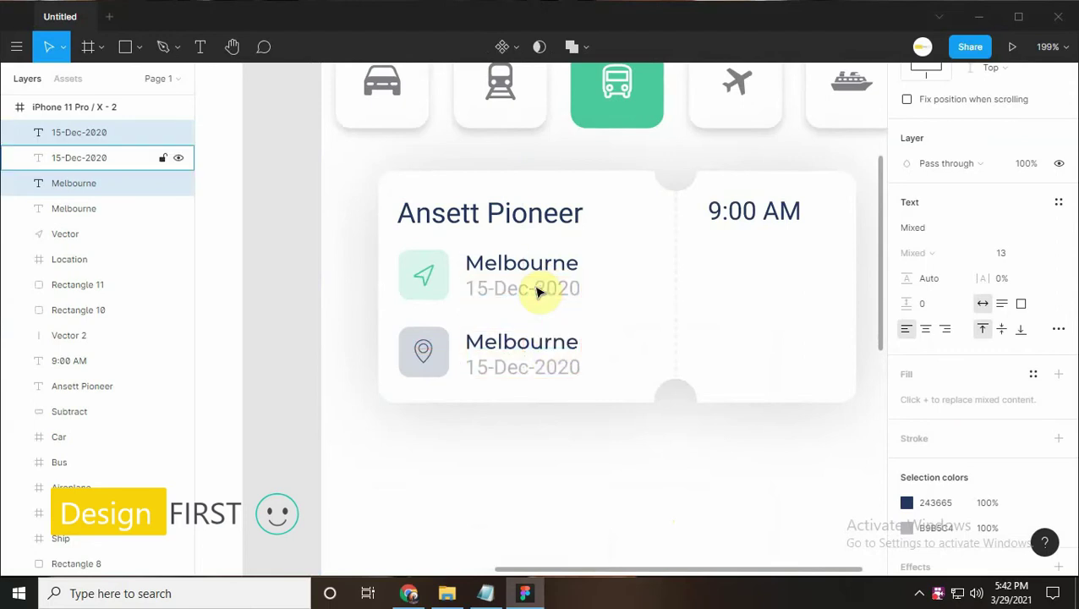
left_click(536, 292)
scroll(528, 370, "up", 3, "ctrl")
Change the copied city text from Melbourne to Sydney
left_click(506, 337)
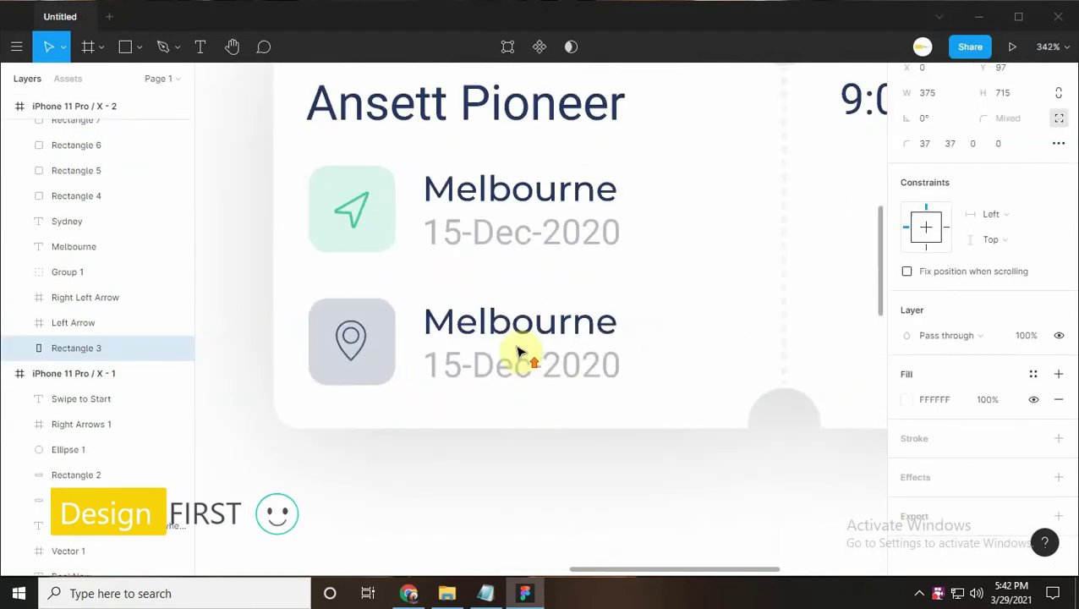
left_click(485, 592)
scroll(727, 444, "down", 2)
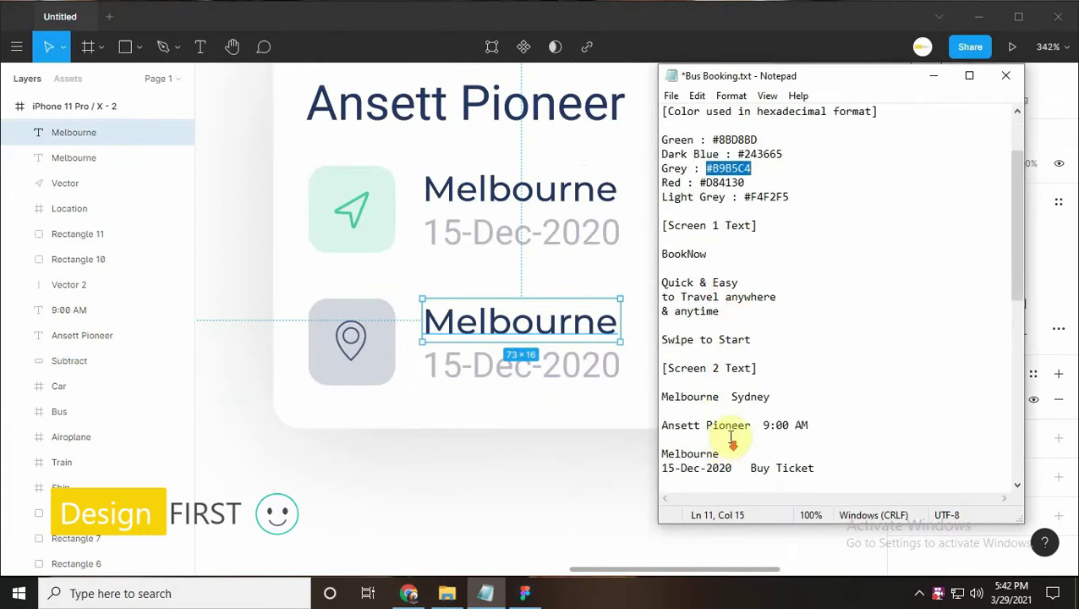
scroll(727, 444, "down", 1)
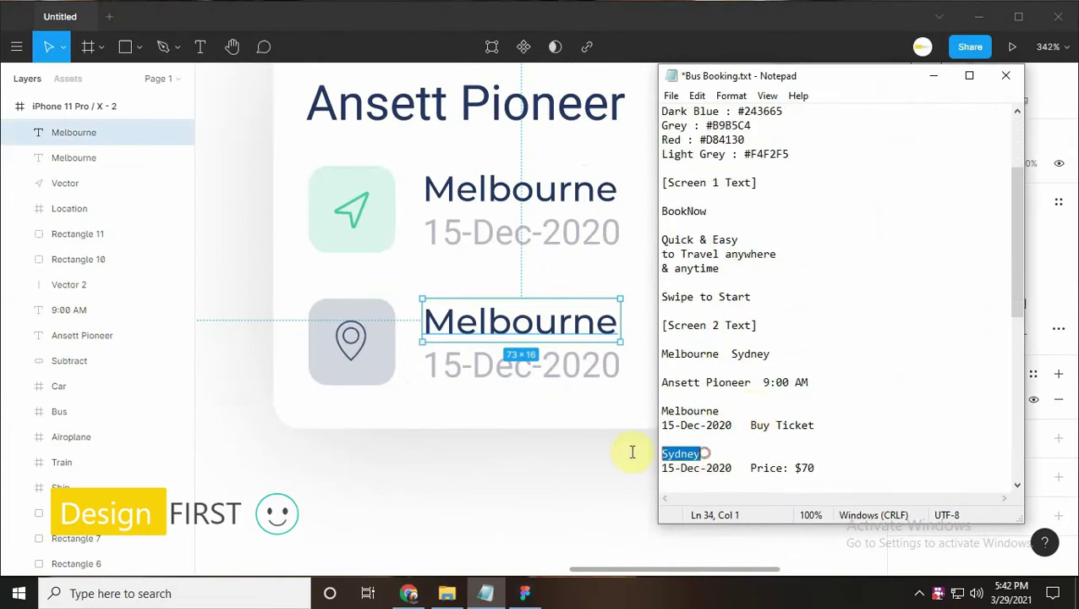
left_click(934, 75)
double_click(517, 331)
type("Sydney")
key("Escape")
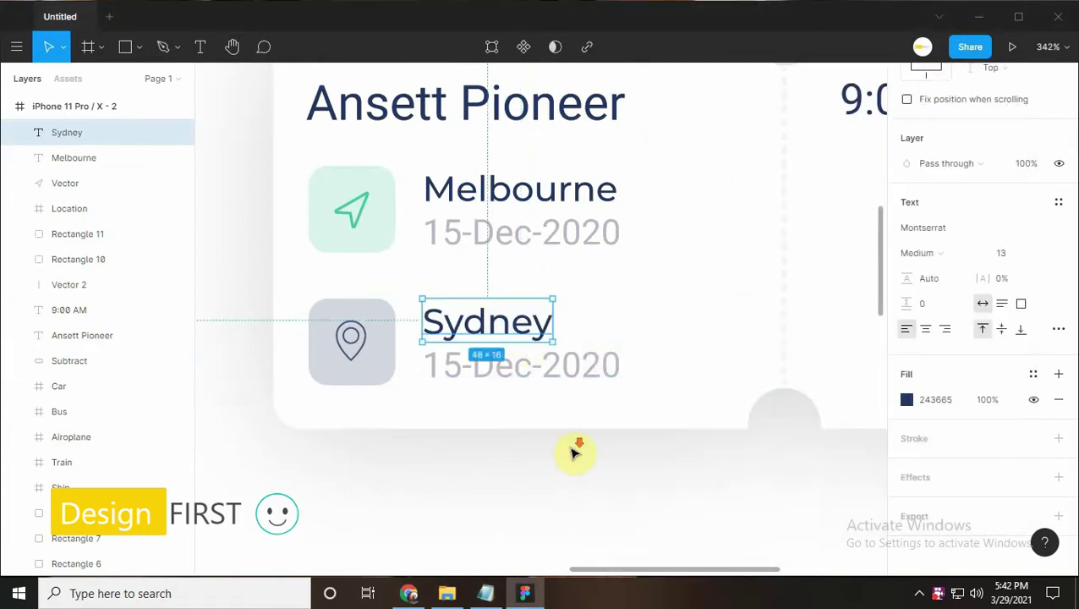
scroll(509, 410, "down", 5, "ctrl")
scroll(516, 397, "right", 2)
Draw a rectangle under 9:00 AM, 34 high with corner radius 7
key("r")
left_click_drag(471, 336, 566, 362)
left_click(948, 188)
type("8")
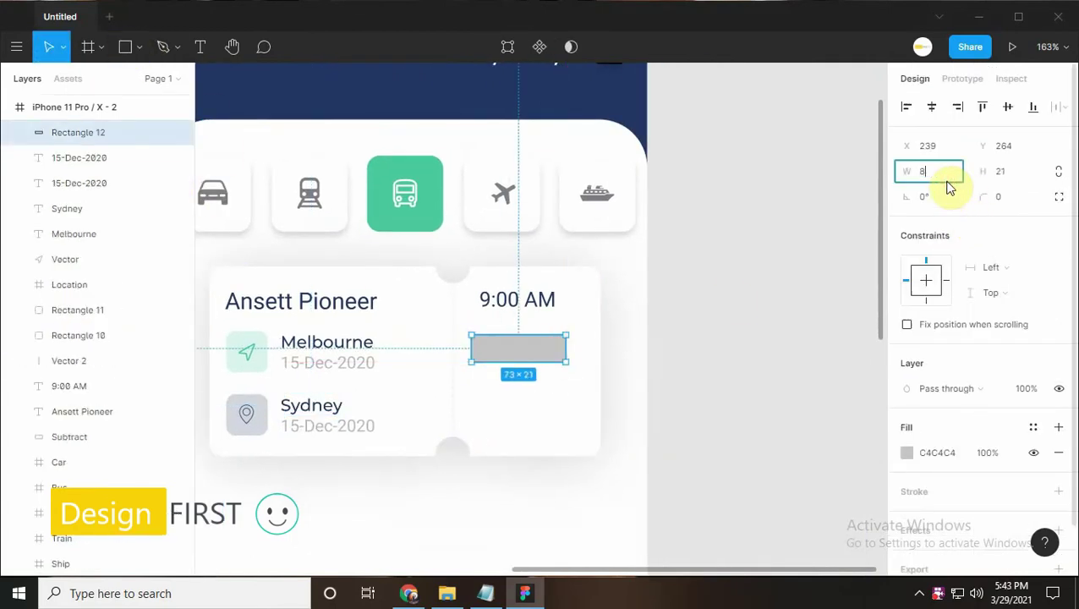
type("34")
key("Return")
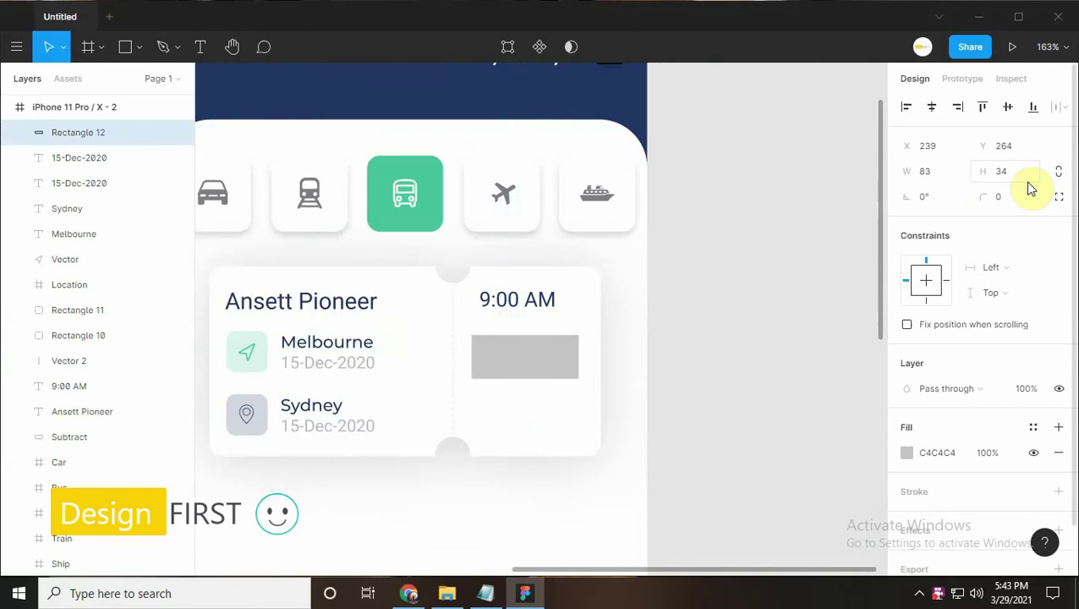
key("Return")
Add a soft drop shadow to the rectangle with Y offset 3 and blur 10
scroll(562, 421, "up", 2)
scroll(982, 380, "down", 1)
left_click(1057, 477)
left_click(906, 502)
left_click(736, 518)
type("3")
left_click(830, 493)
type("10")
key("Return")
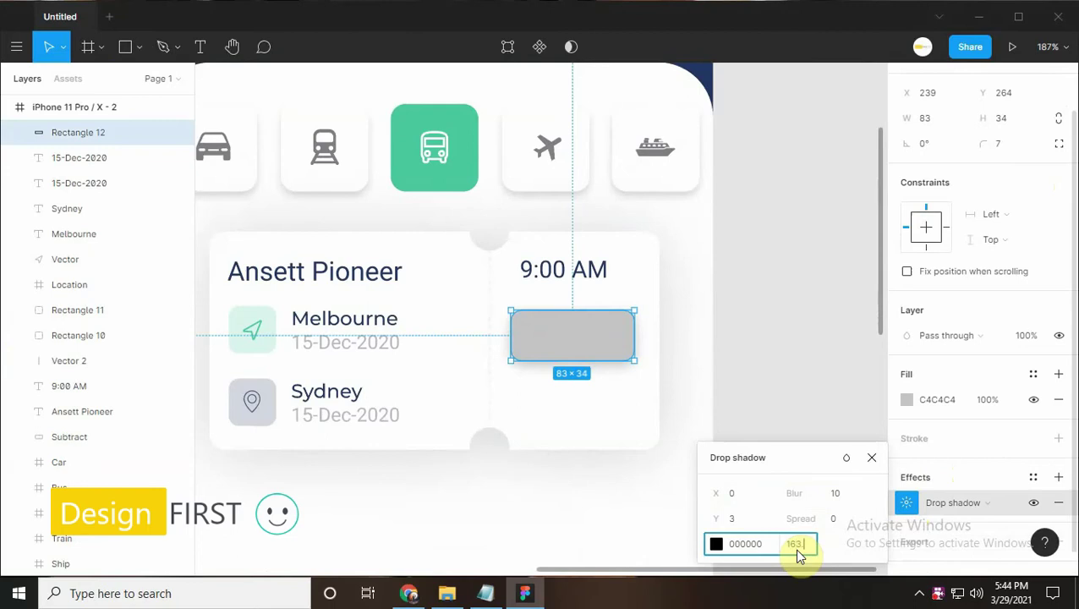
type("16")
key("Return")
Fill the button rectangle green #4CCB9E and nudge it into place
left_click(888, 441)
left_click(906, 399)
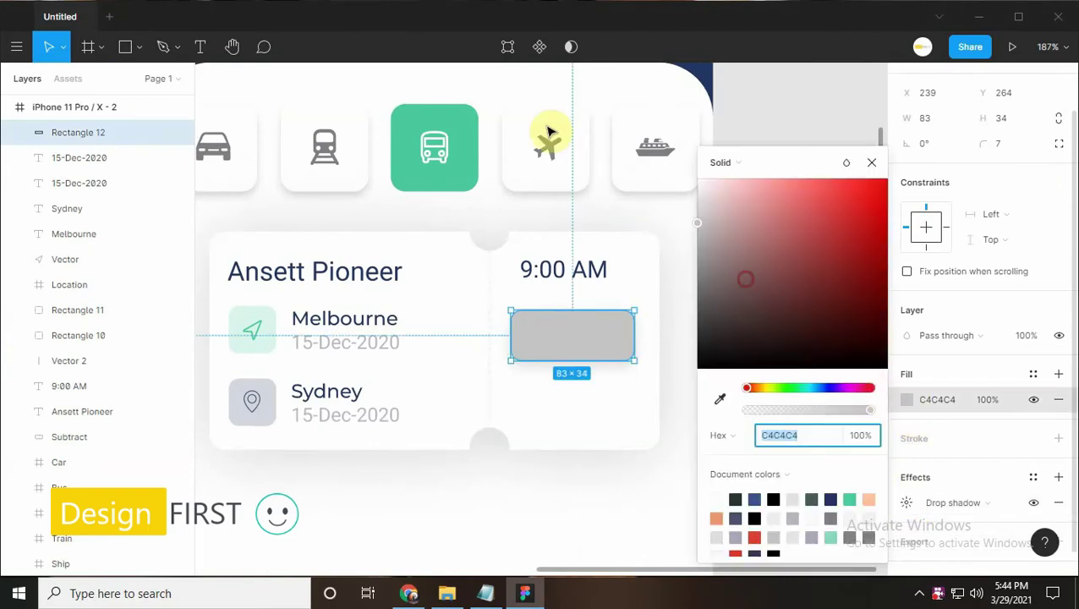
type("ffffff")
left_click(872, 162)
left_click(906, 399)
type("4ccb9e")
key("Return")
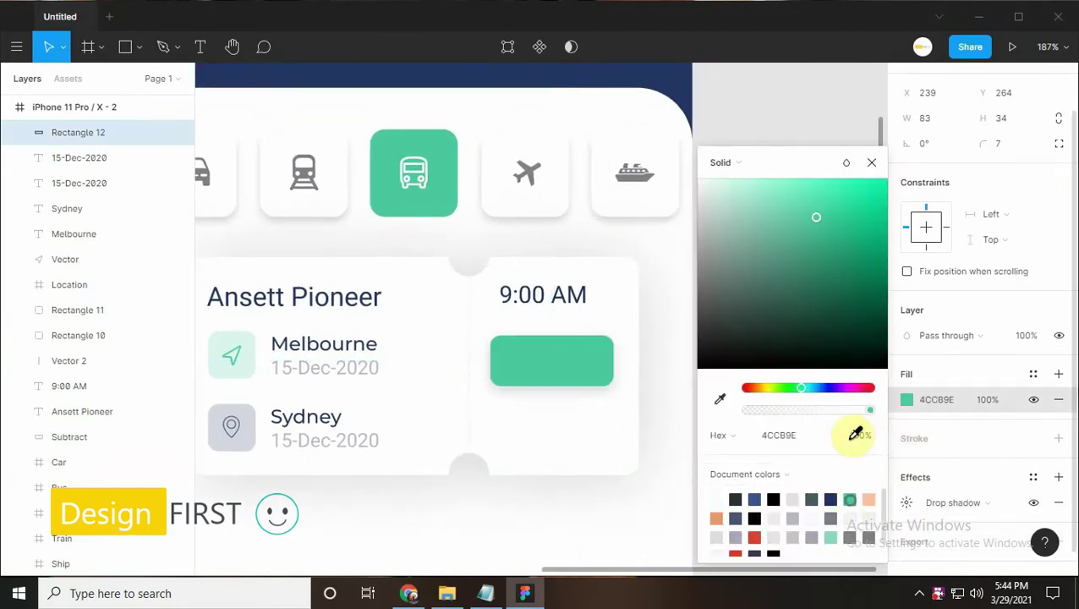
left_click(871, 163)
scroll(786, 296, "down", 1)
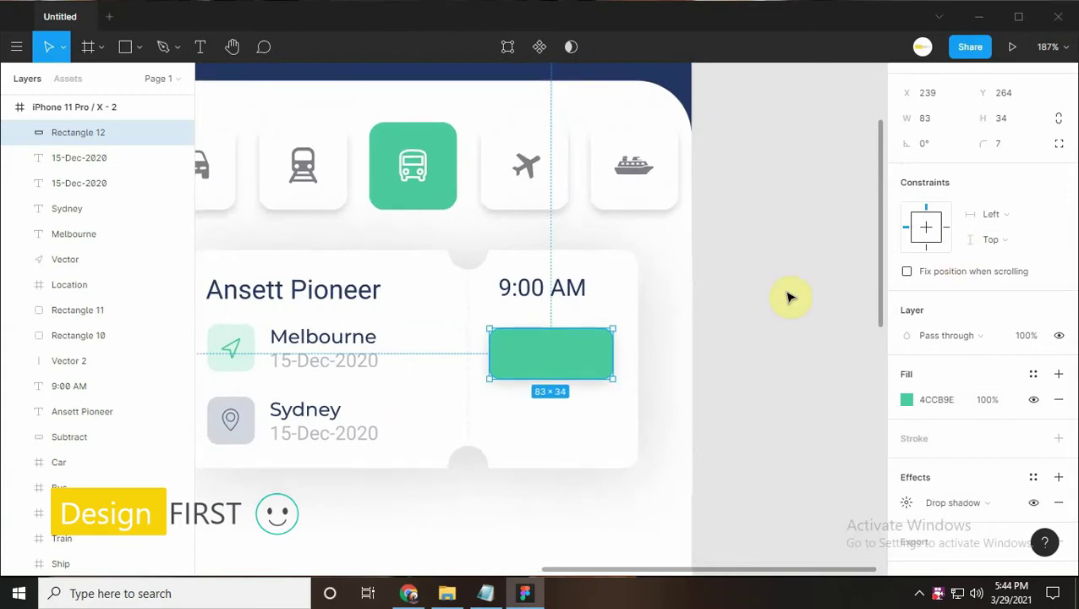
key("Right")
key("Right")
key("Right")
scroll(789, 296, "up", 2)
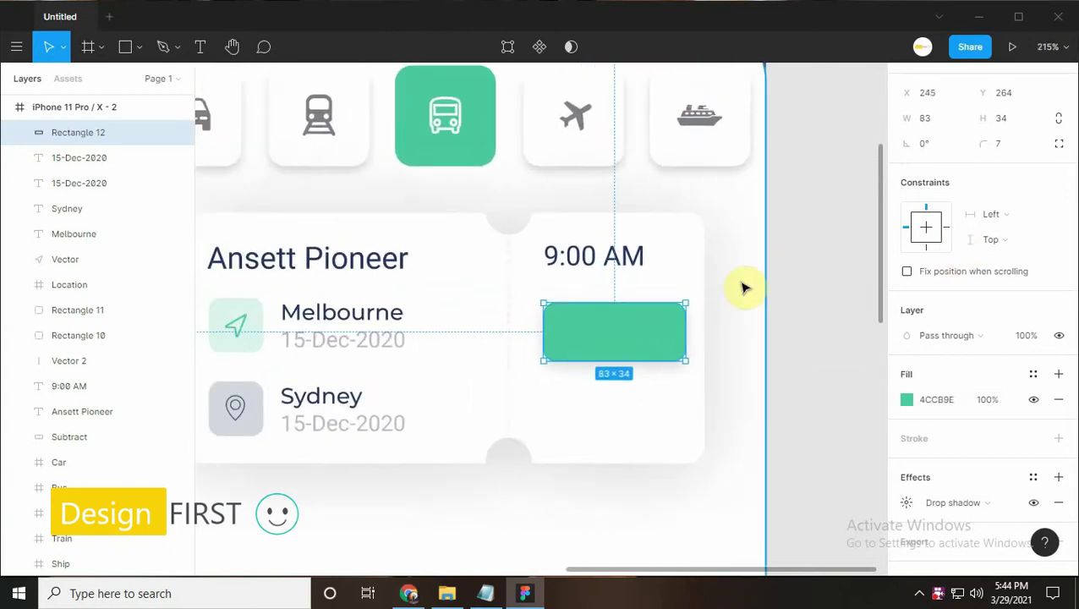
key("Down")
key("Down")
key("Down")
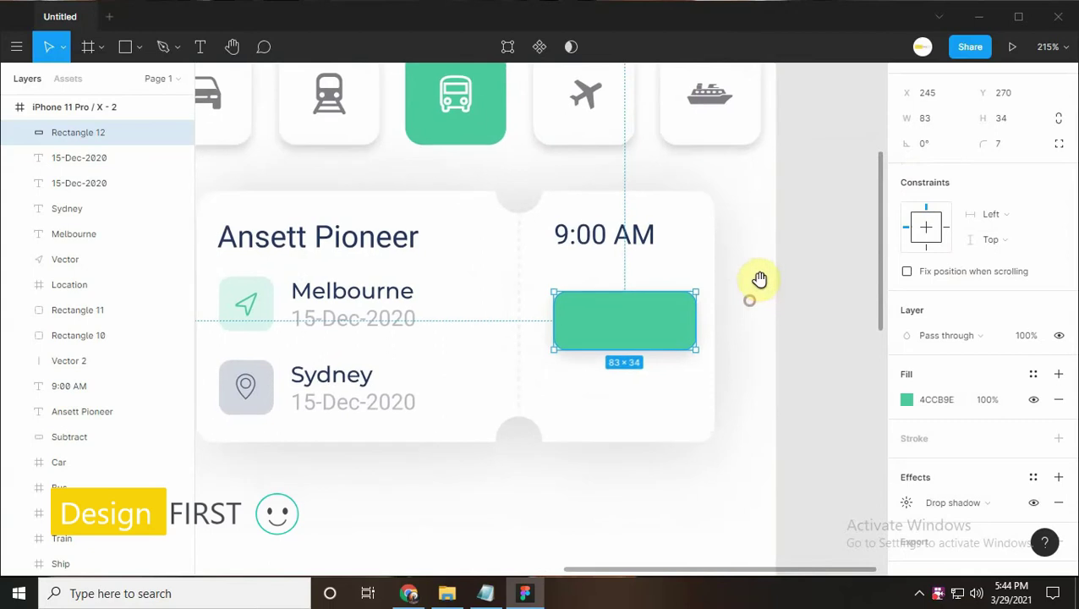
Add white 'Buy Ticket' text on the green button
left_click(496, 596)
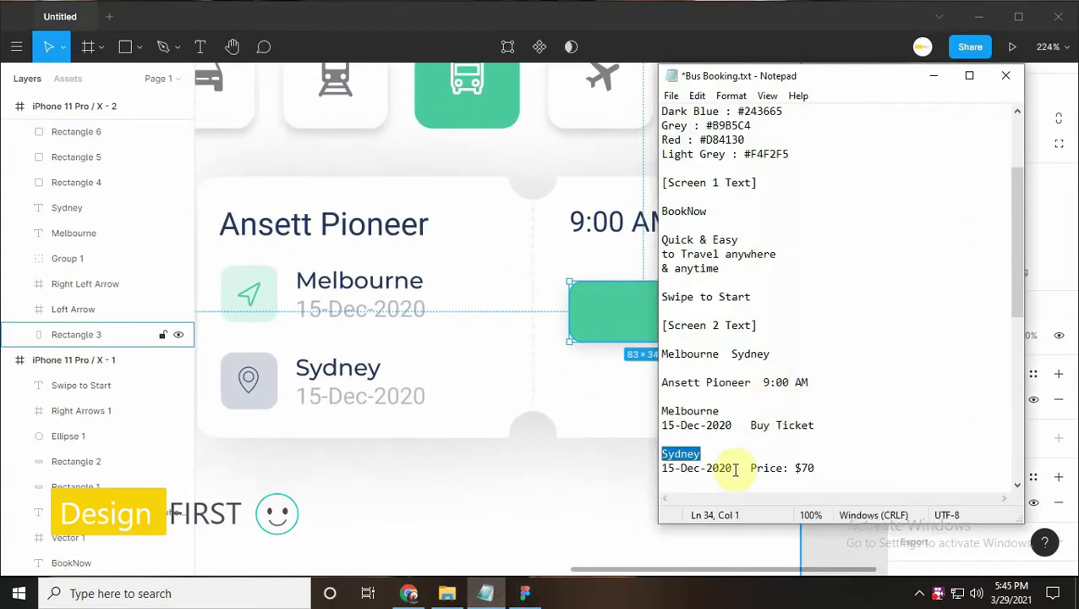
scroll(721, 437, "down", 1)
left_click_drag(815, 382, 750, 383)
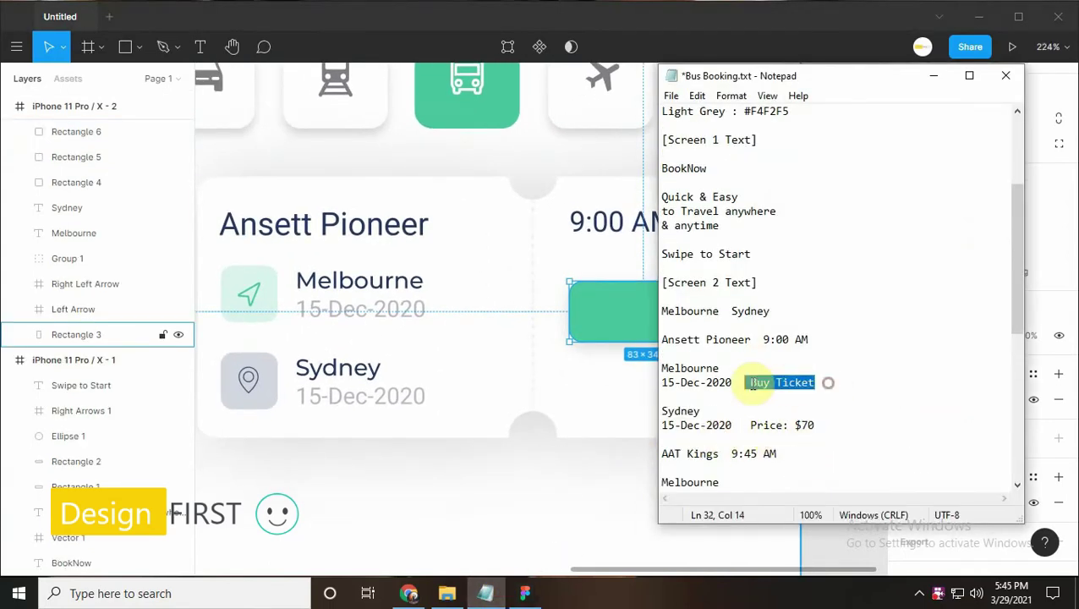
left_click(934, 75)
left_click(200, 46)
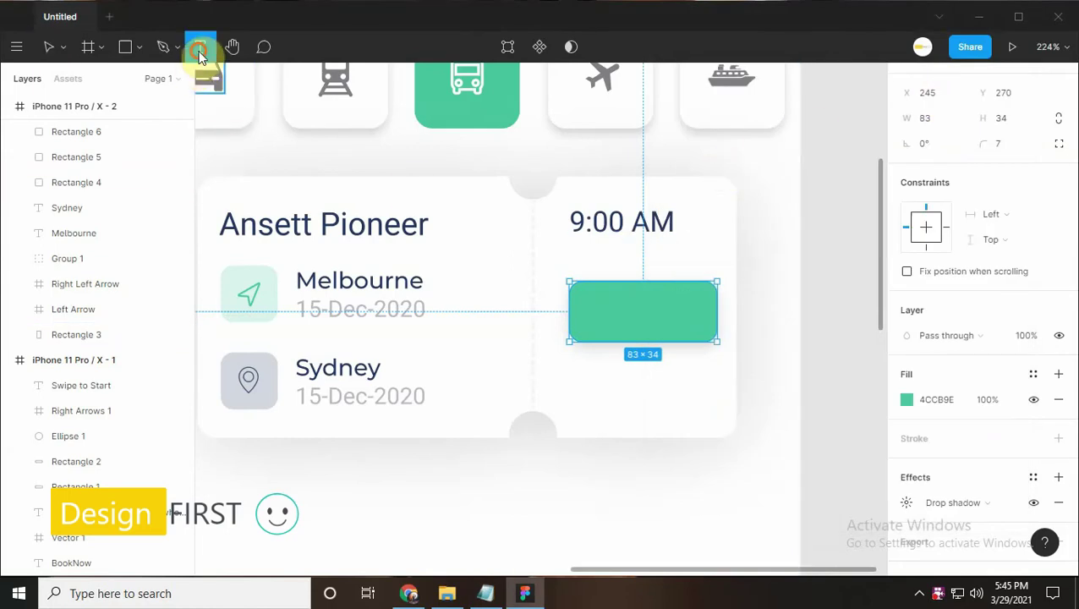
left_click(600, 308)
scroll(913, 444, "down", 3)
left_click(906, 399)
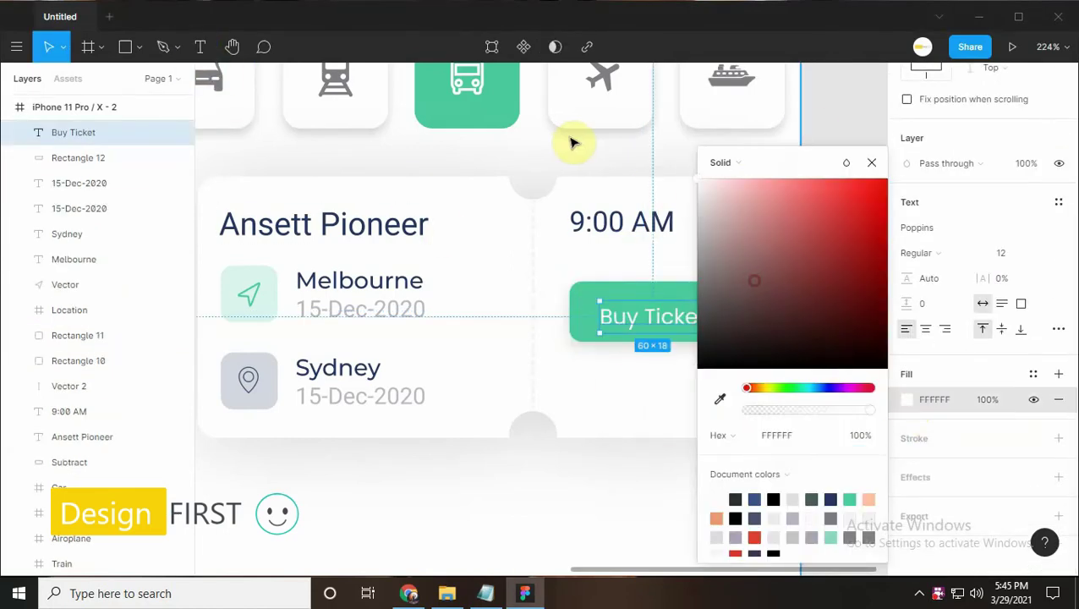
left_click(693, 282)
Centre the Buy Ticket text horizontally and vertically within the button
left_click(693, 281, "shift")
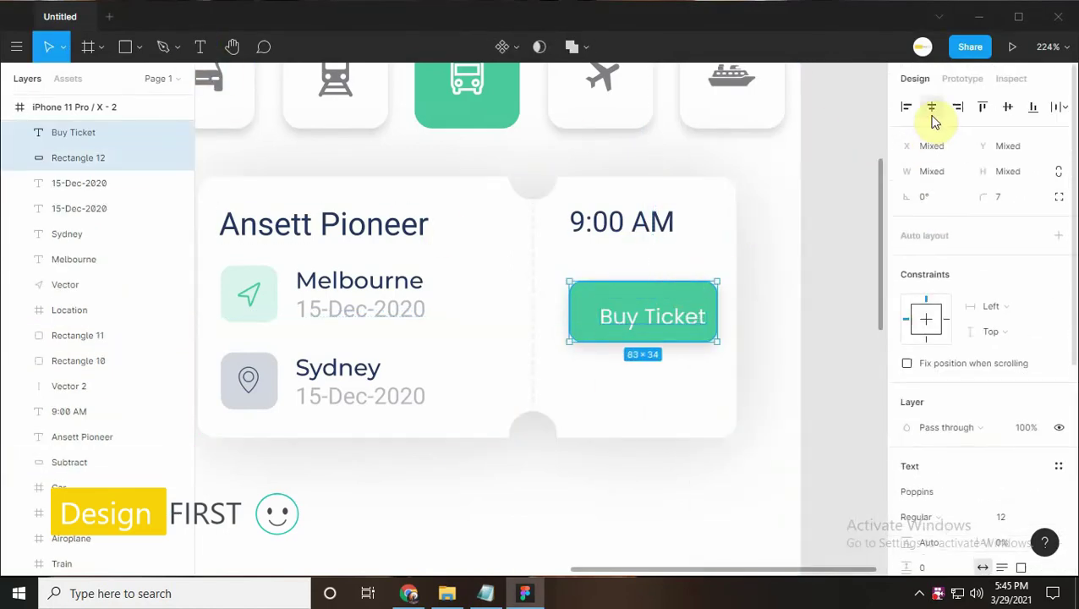
left_click(932, 114)
left_click(994, 113)
left_click(748, 299)
left_click_drag(748, 299, 787, 289)
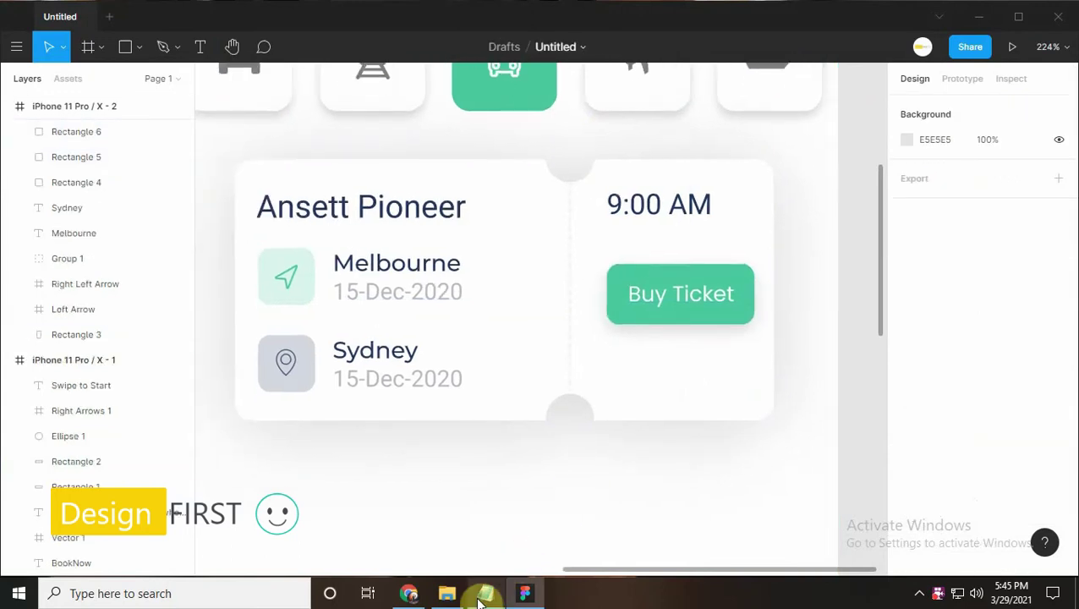
left_click(485, 592)
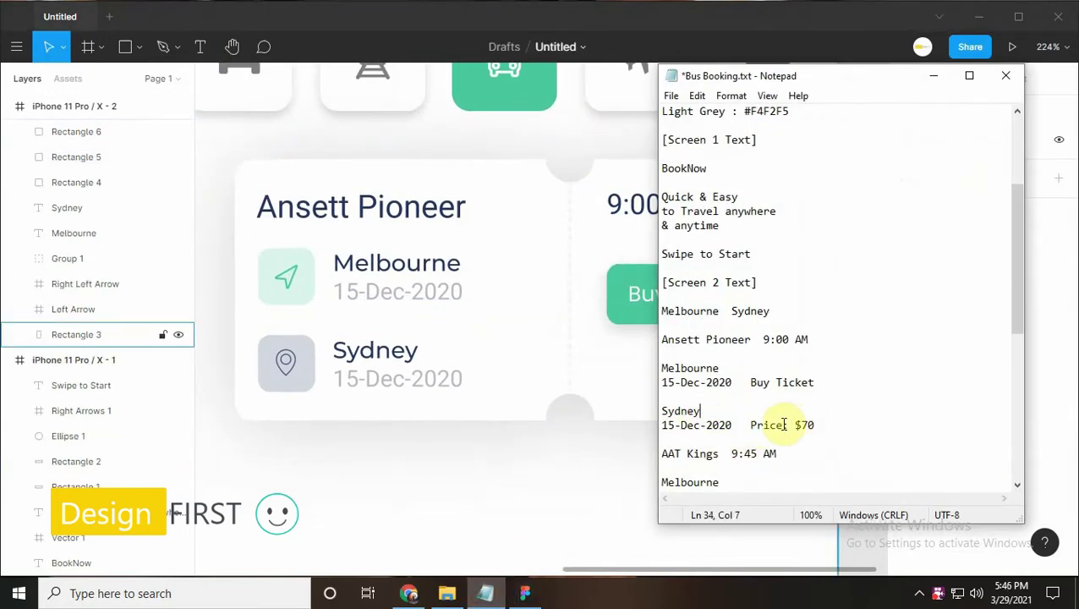
Add a 'Price:' label at the ticket card's lower right
left_click(932, 82)
left_click(199, 47)
left_click(605, 361)
type("Price:")
key("Escape")
key("Right")
key("shift+Down")
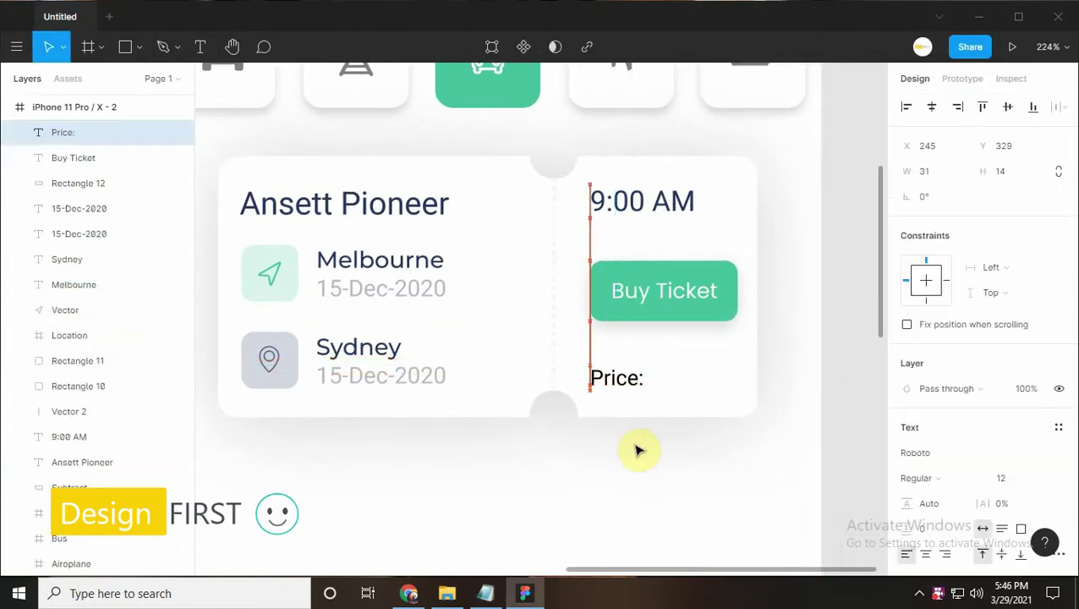
Colour the Price: label grey #B9B5C4
scroll(541, 486, "right", 1)
scroll(558, 465, "right", 1)
scroll(570, 441, "up", 2)
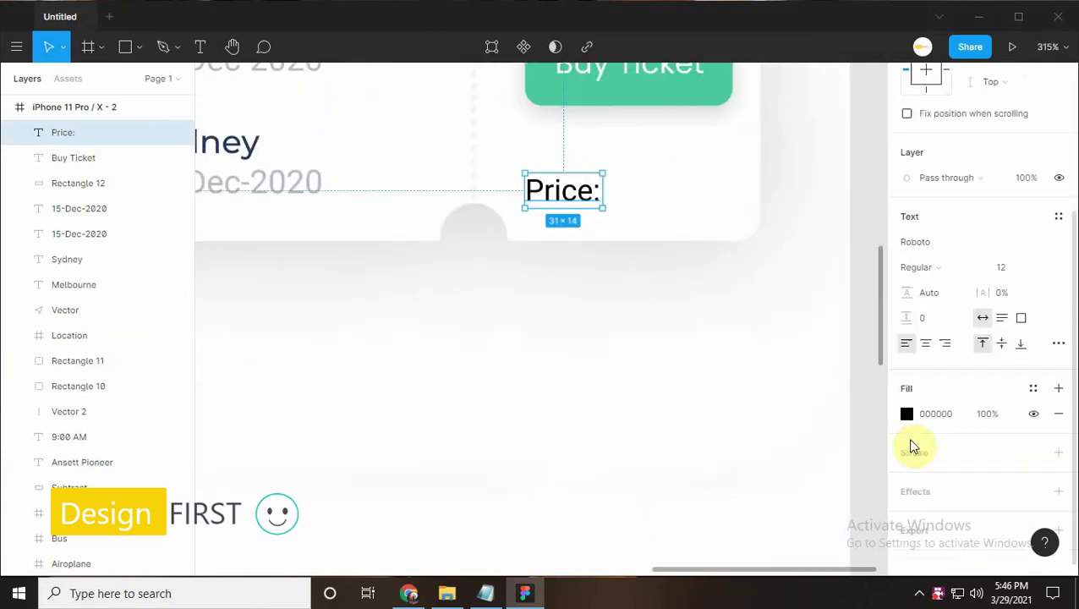
scroll(972, 380, "down", 5)
left_click(906, 399)
left_click(791, 498)
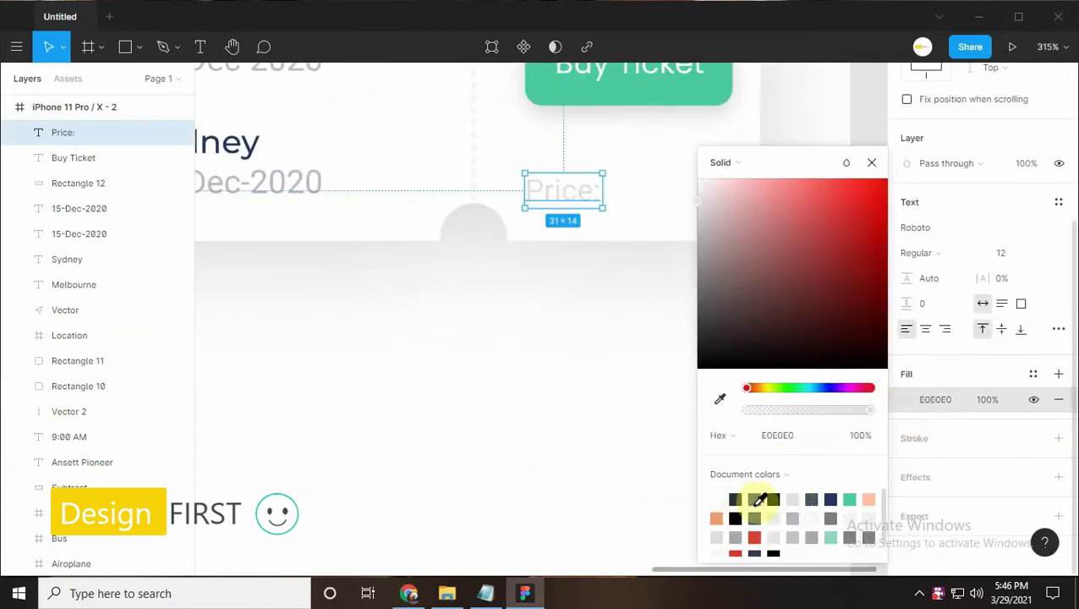
left_click(830, 499)
left_click(848, 193)
left_click(486, 592)
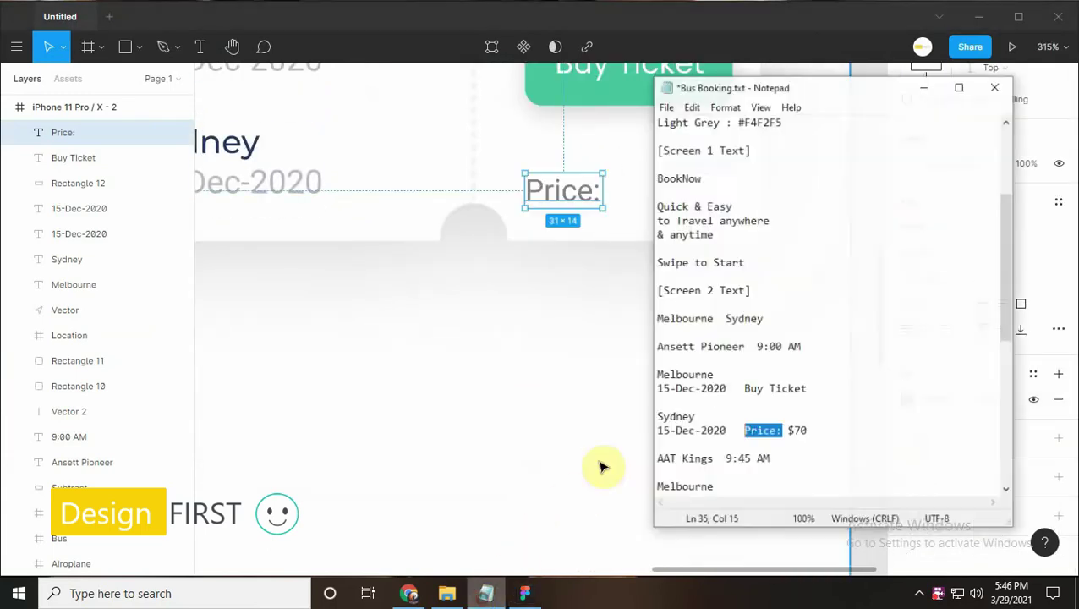
scroll(788, 124, "up", 1)
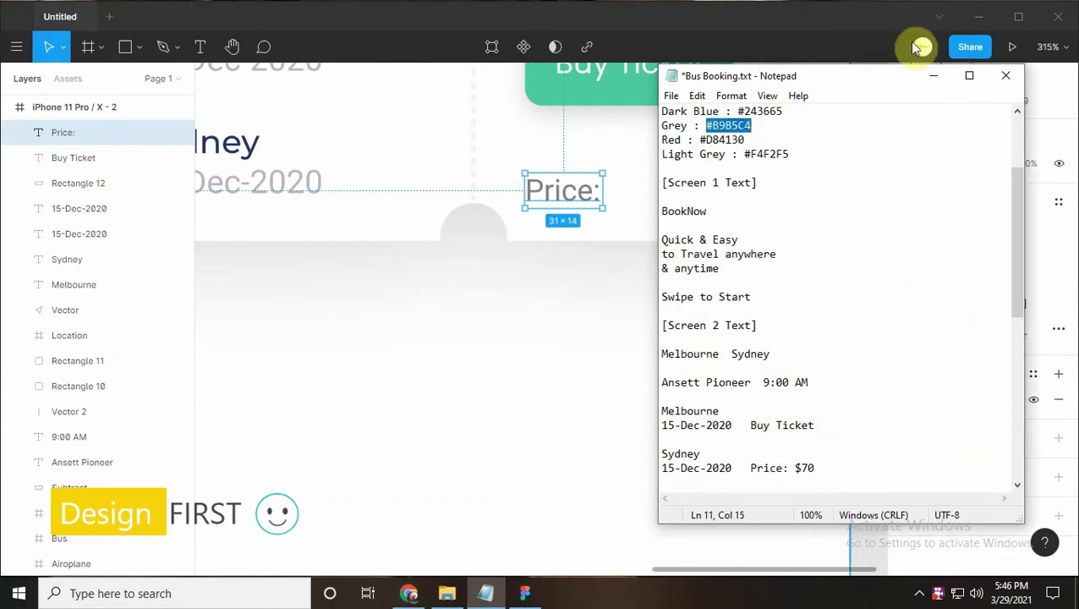
left_click(934, 75)
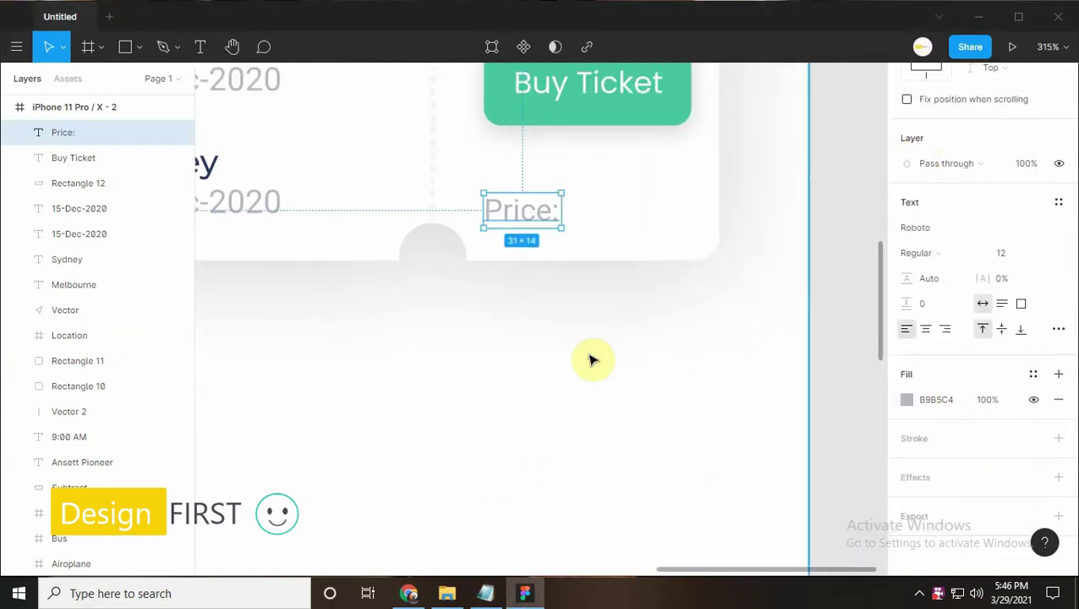
Add a '$70' text beside Price: and align it with the label
left_click(485, 593)
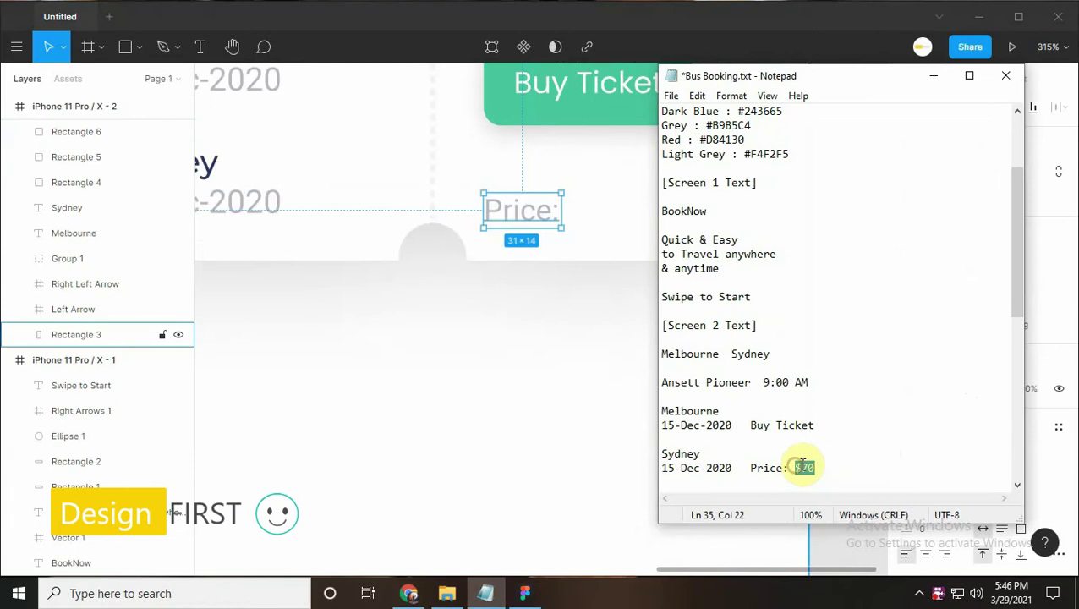
left_click(934, 75)
left_click(200, 47)
left_click(585, 188)
type("$70")
key("Escape")
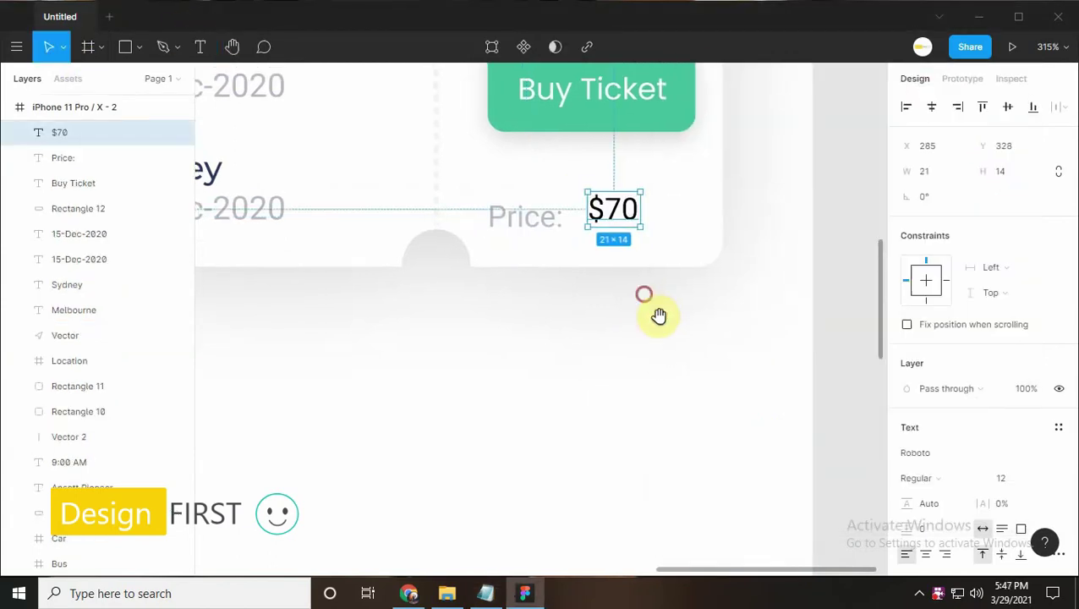
key("Left")
key("Left")
key("Left")
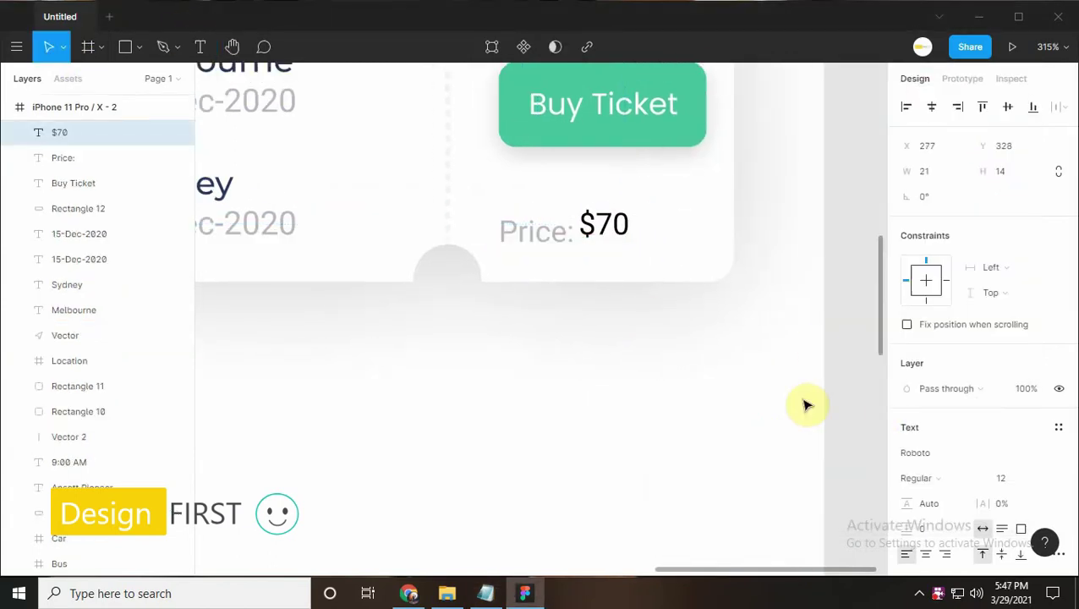
key("Up")
key("Up")
scroll(805, 405, "up", 3)
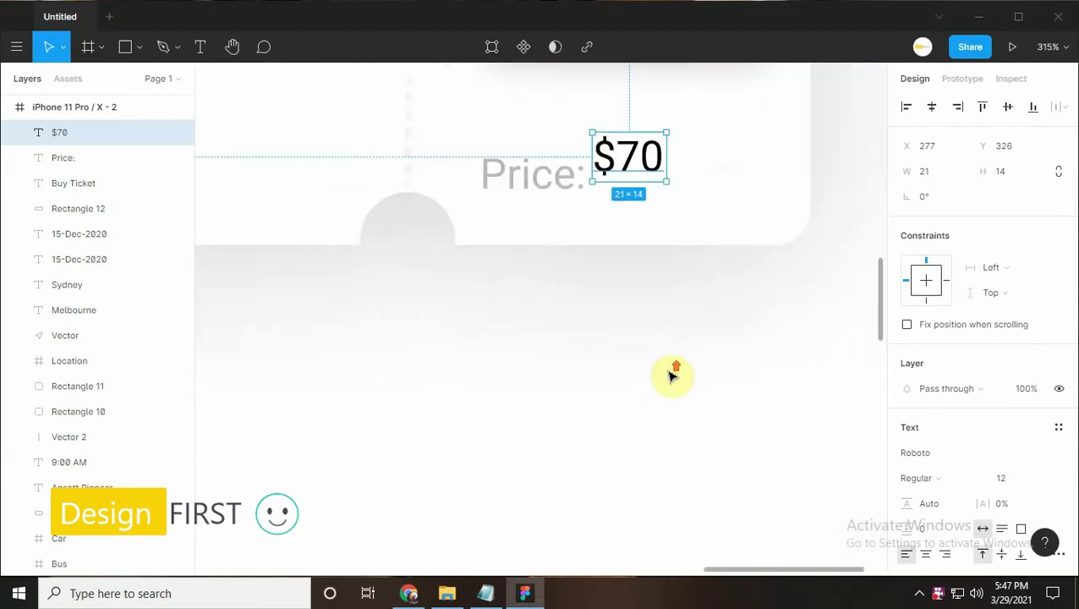
left_click_drag(676, 373, 692, 409)
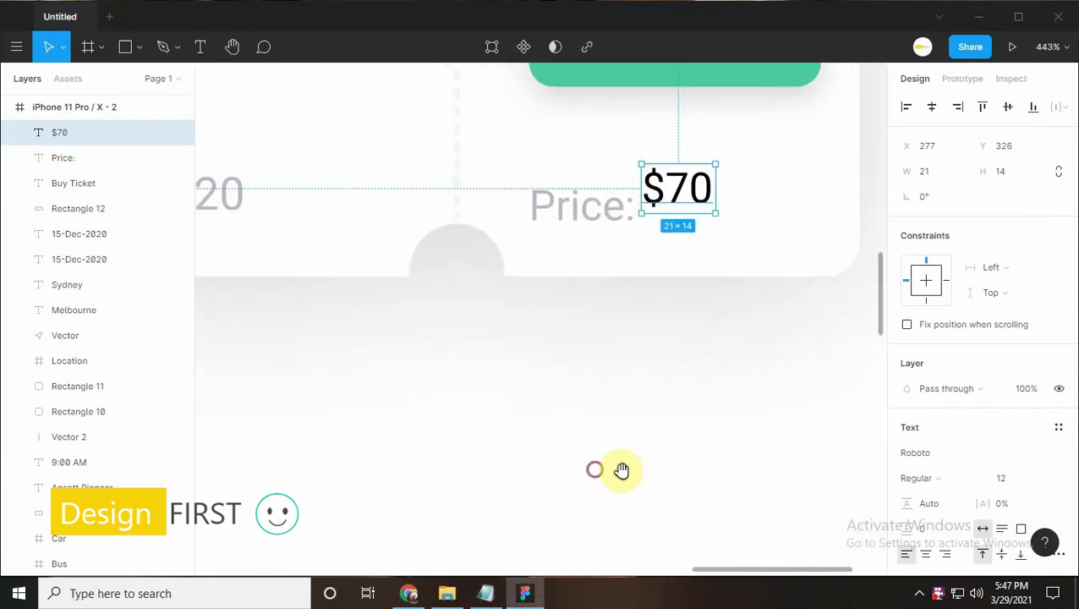
Make the $70 price red #D84130 at font size 17
left_click(485, 593)
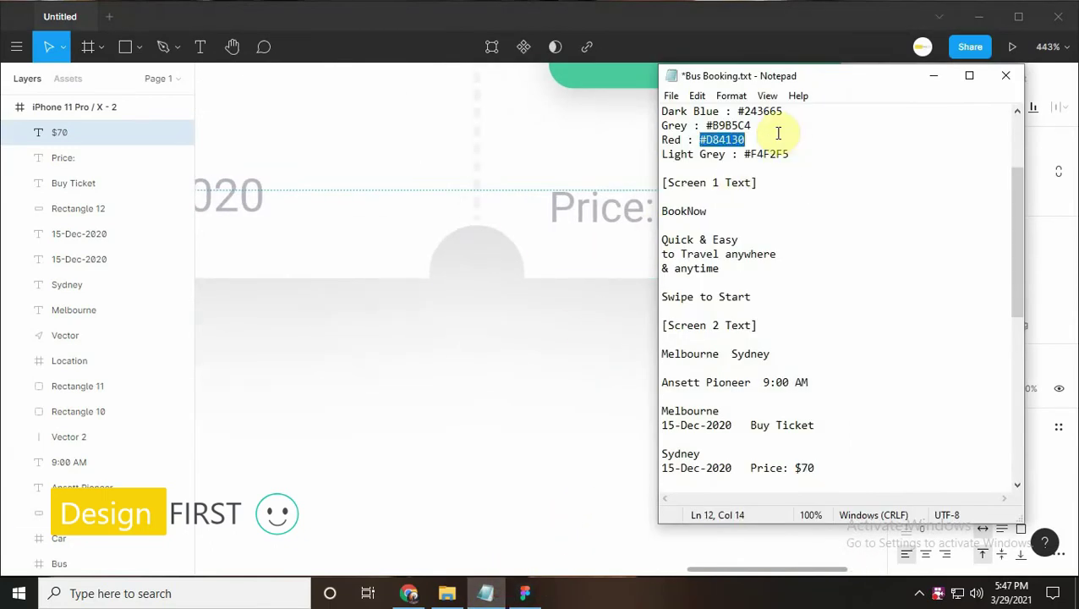
left_click(934, 75)
scroll(947, 406, "down", 2)
scroll(955, 507, "down", 2)
left_click(938, 469)
type("#D84130")
key("Return")
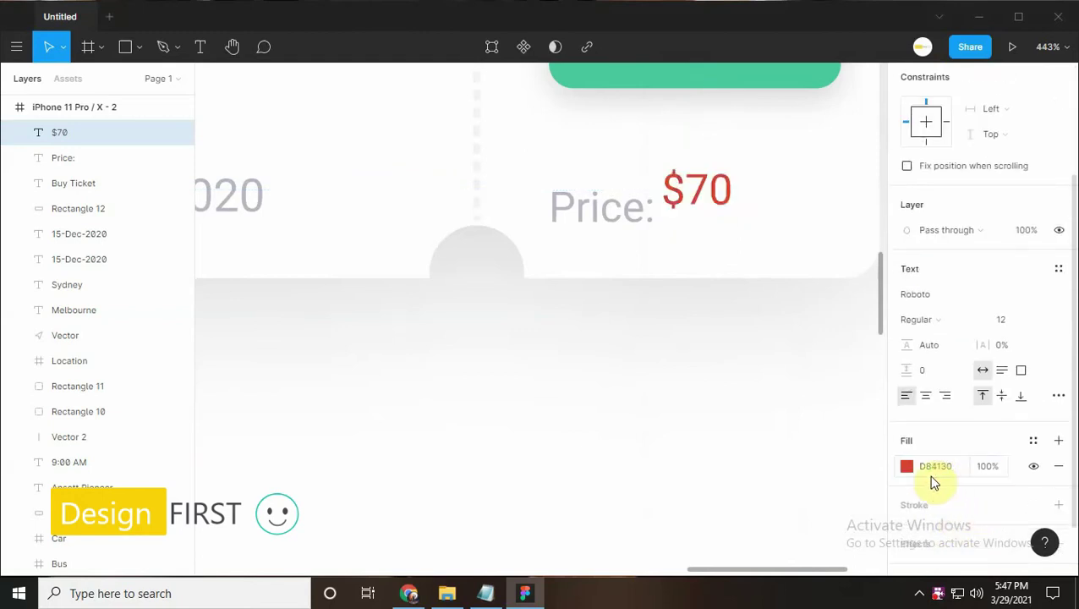
left_click_drag(718, 448, 651, 454)
left_click(1012, 323)
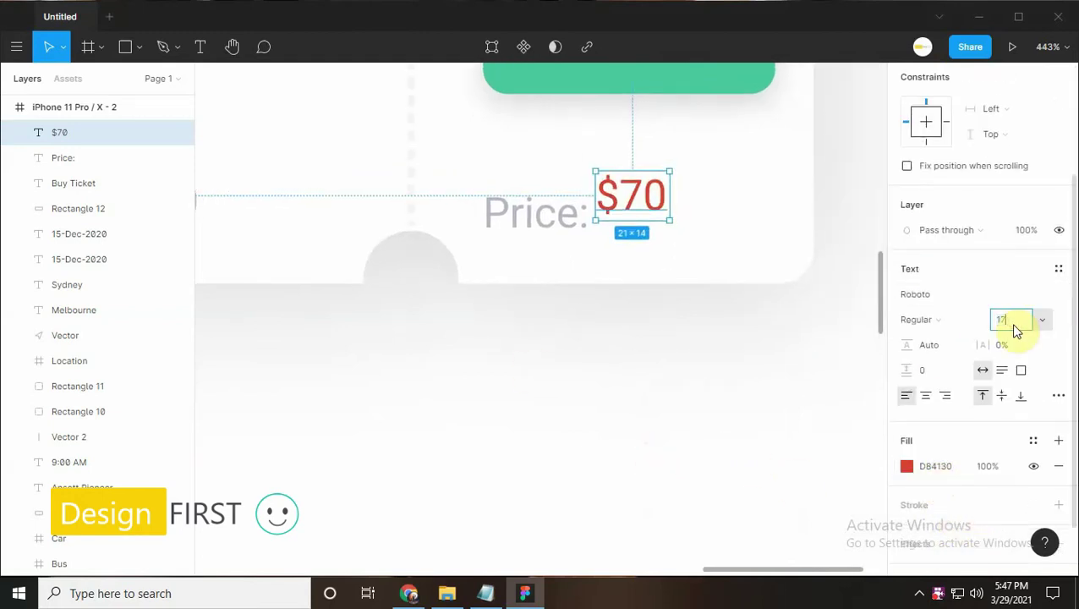
left_click(674, 308)
scroll(659, 338, "down", 5)
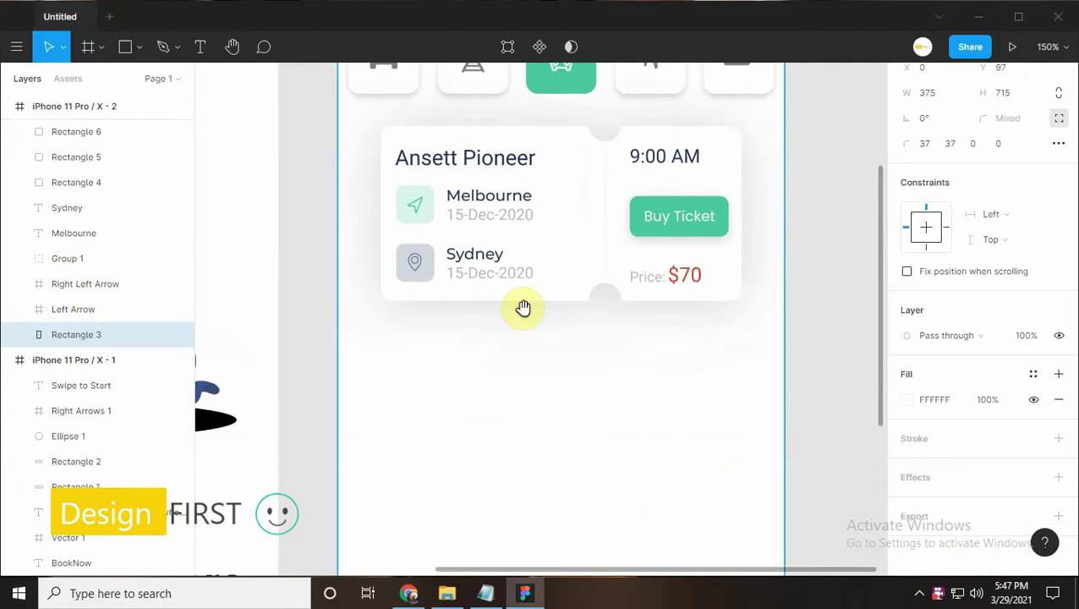
Duplicate the ticket card twice so three cards stack vertically
left_click_drag(523, 308, 500, 326)
left_click_drag(782, 139, 372, 331)
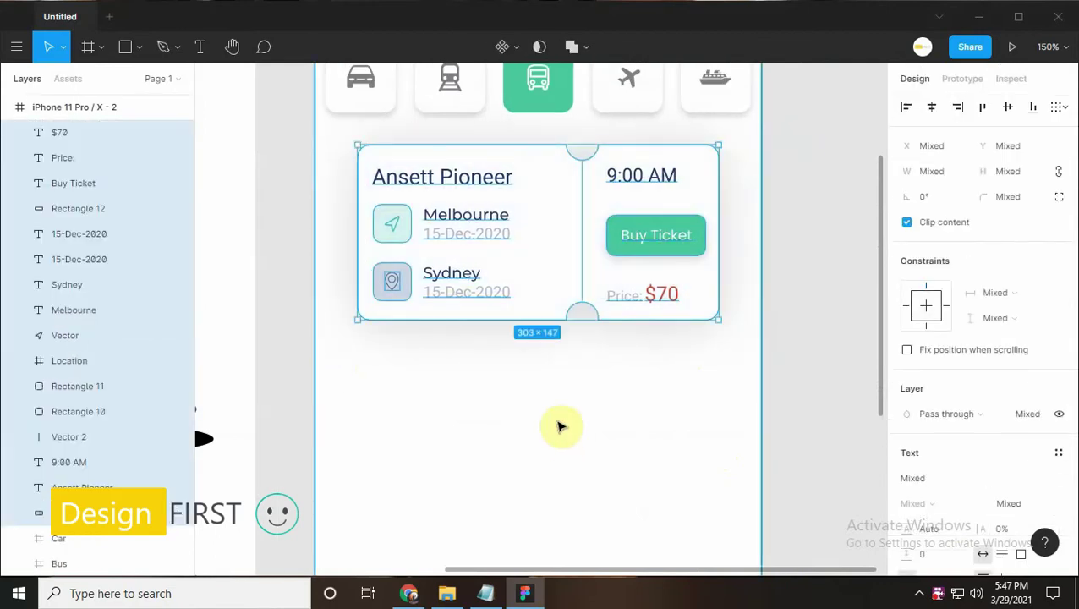
key("ctrl+d")
left_click_drag(558, 397, 563, 465)
key("ctrl+d")
scroll(528, 327, "down", 3)
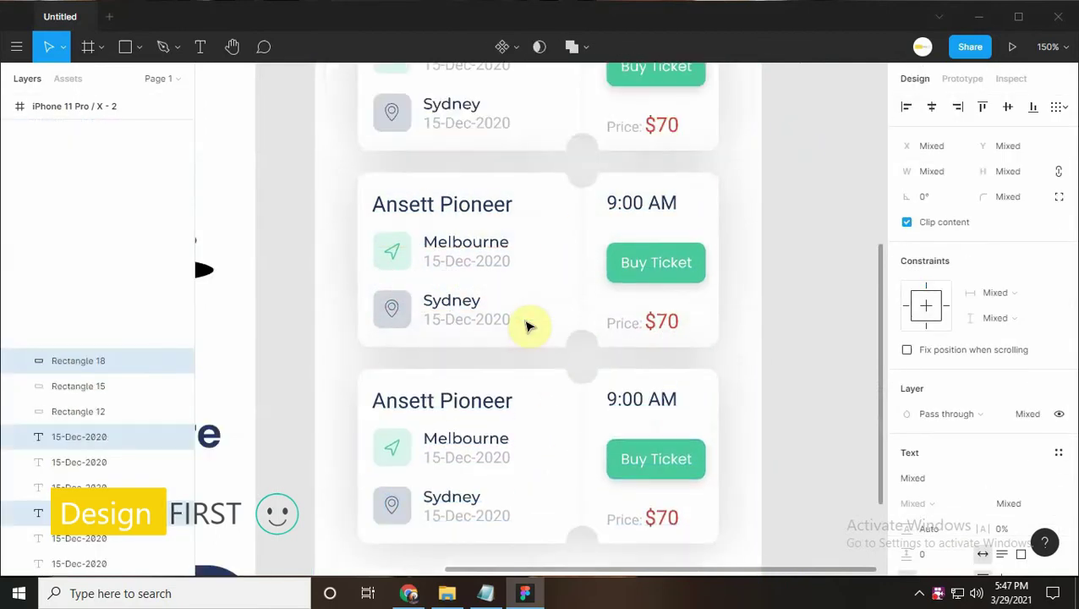
key("ctrl+d")
scroll(590, 289, "down", 3)
key("Escape")
scroll(565, 298, "up", 1)
mouse_move(565, 298)
left_mouse_down()
mouse_move(495, 276)
mouse_move(545, 301)
left_mouse_up()
Adjust the drop shadow blur on the second and third ticket cards
left_click(533, 359)
left_click(518, 486, "shift")
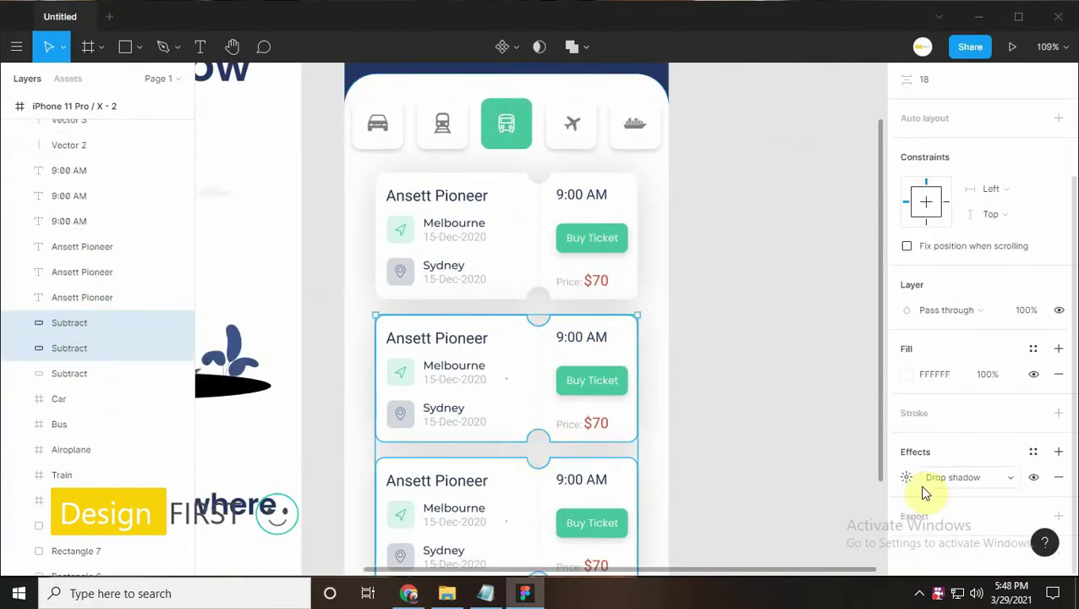
left_click(905, 477)
key("Return")
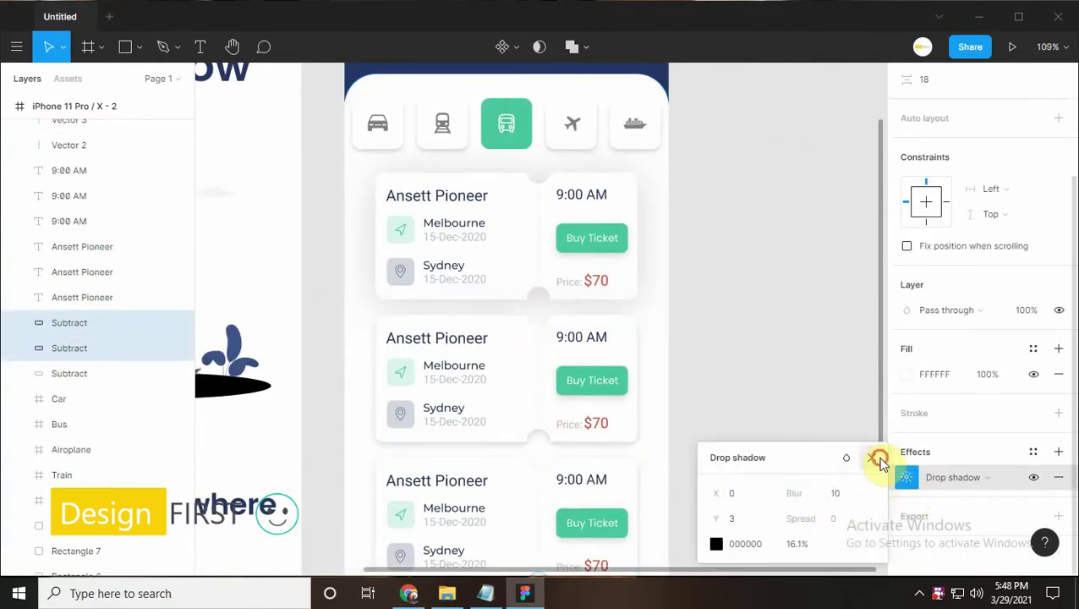
left_click(870, 457)
left_click(729, 279)
Rename the second card's operator to AAT Kings, pasted from the notes file
scroll(644, 304, "up", 1)
scroll(644, 304, "up", 1)
left_click(485, 593)
scroll(686, 458, "down", 1)
scroll(689, 422, "down", 1)
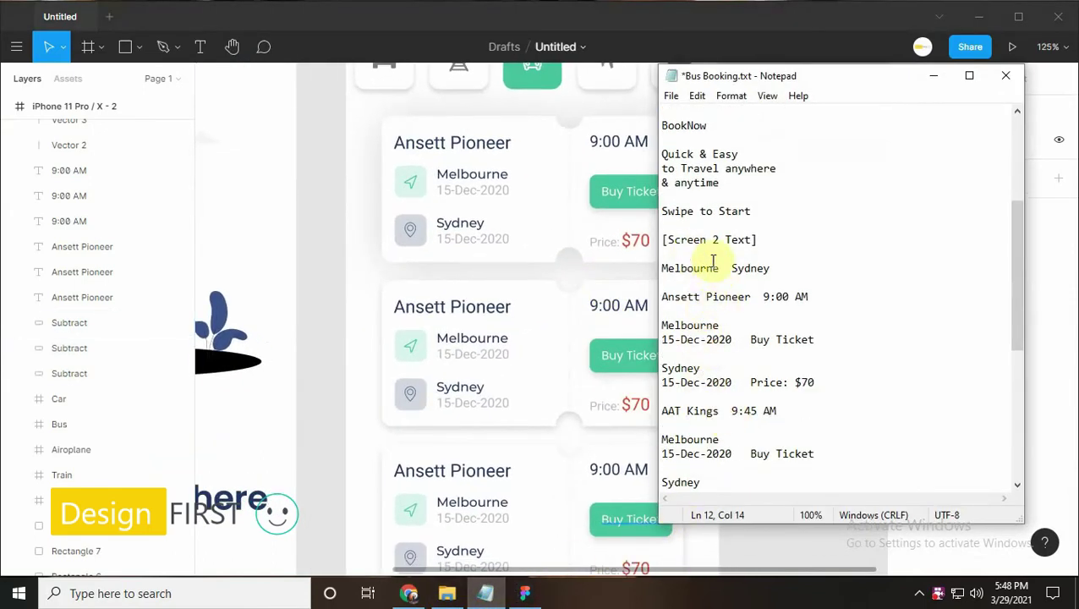
scroll(705, 448, "down", 1)
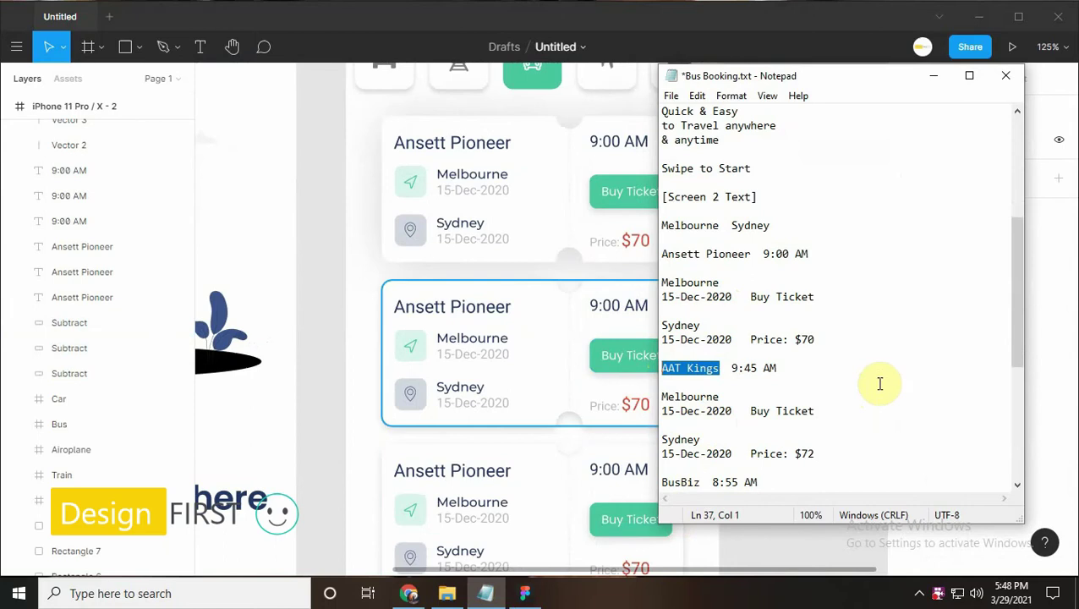
left_click(935, 82)
double_click(477, 306)
type("AAT Kings")
key("alt+Tab")
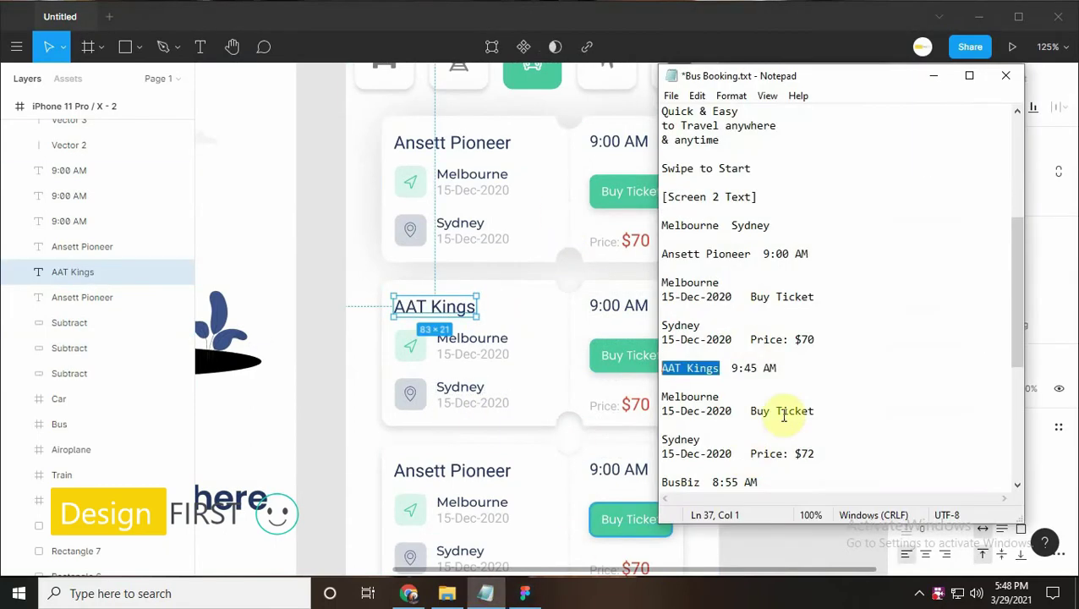
Set the second card's departure time to 9:45 AM and its price to $72
left_click(933, 75)
double_click(618, 305)
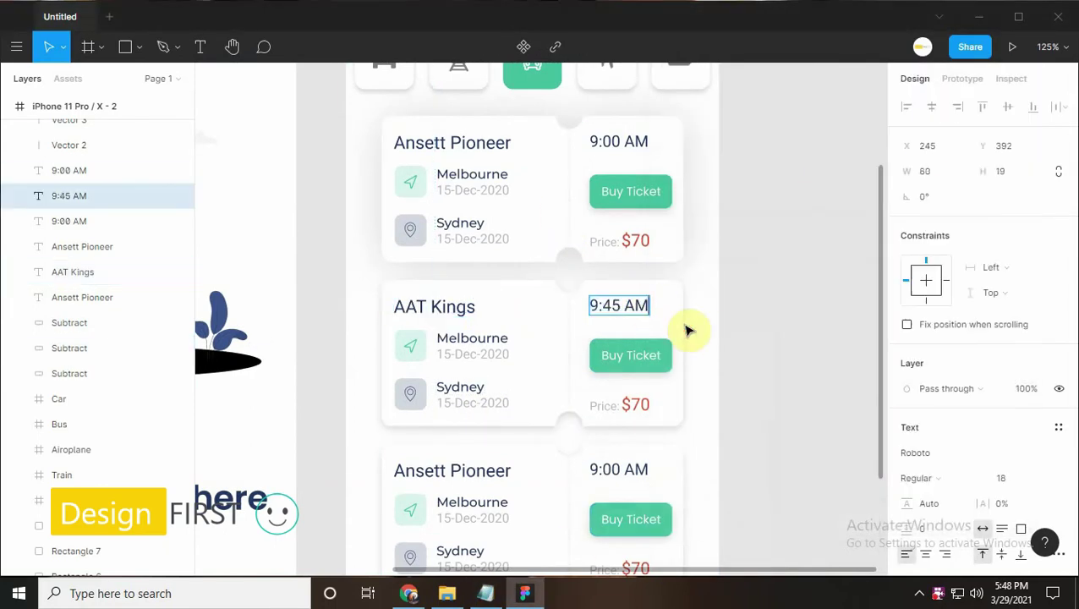
type("9:45 AM")
key("alt+Tab")
scroll(746, 432, "down", 1)
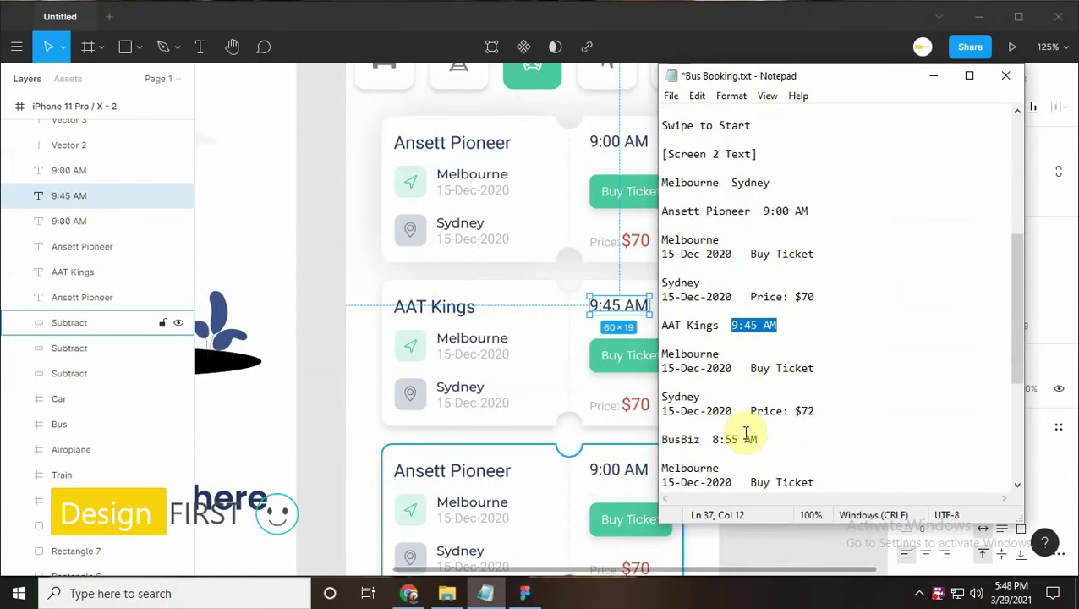
left_click(933, 76)
double_click(636, 404)
type("$72")
left_click_drag(686, 462, 717, 373)
key("alt+Tab")
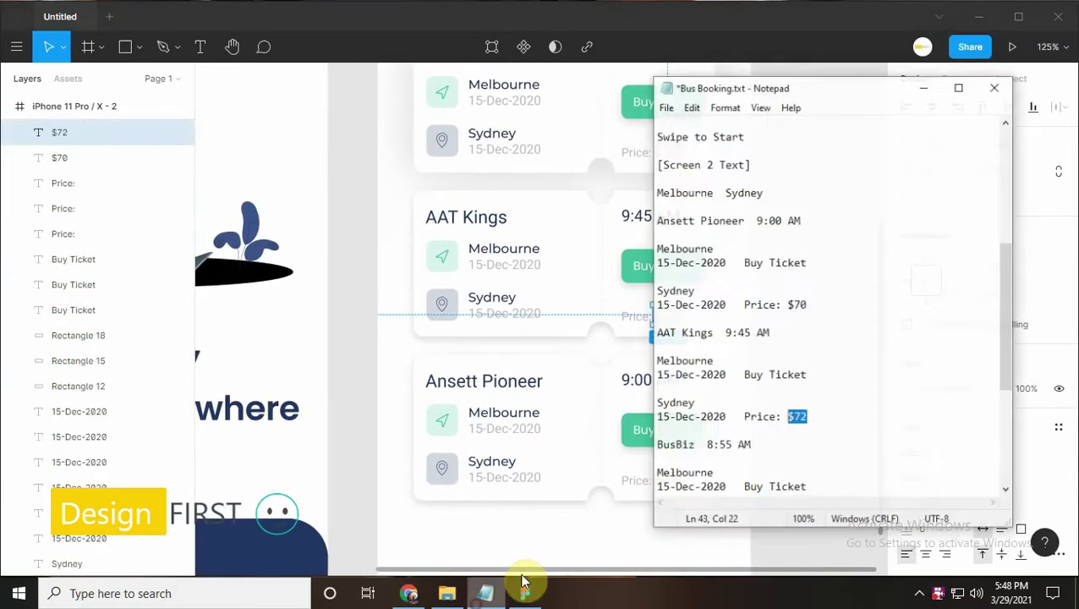
Rename the third card's operator to BusBiz
scroll(772, 454, "down", 1)
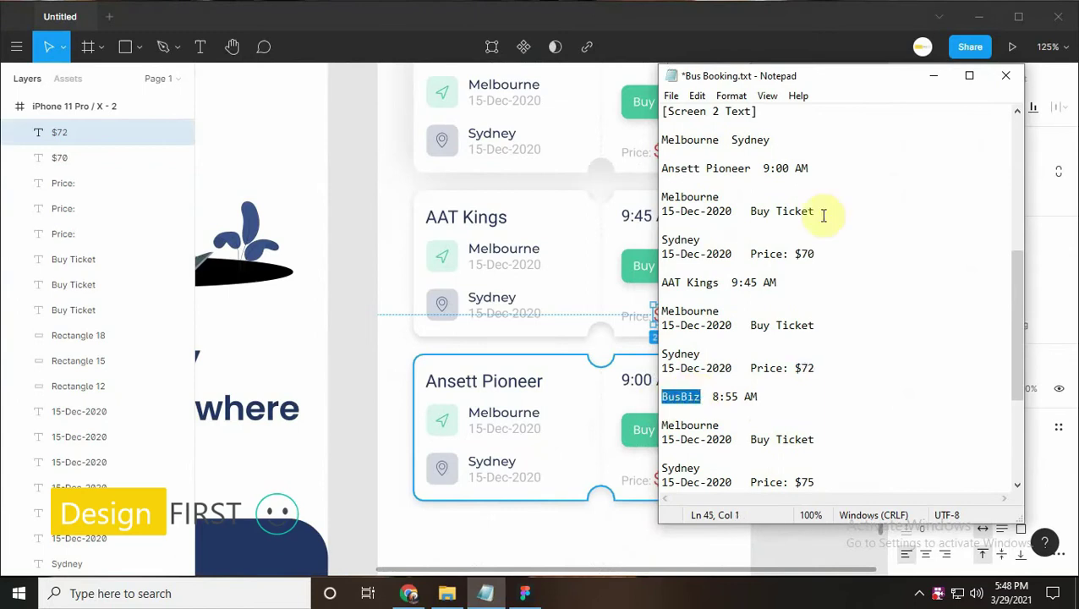
left_click(933, 76)
double_click(474, 380)
type("BusBiz")
Set the BusBiz card's departure time to 8:55 AM and price to $75
left_click(485, 593)
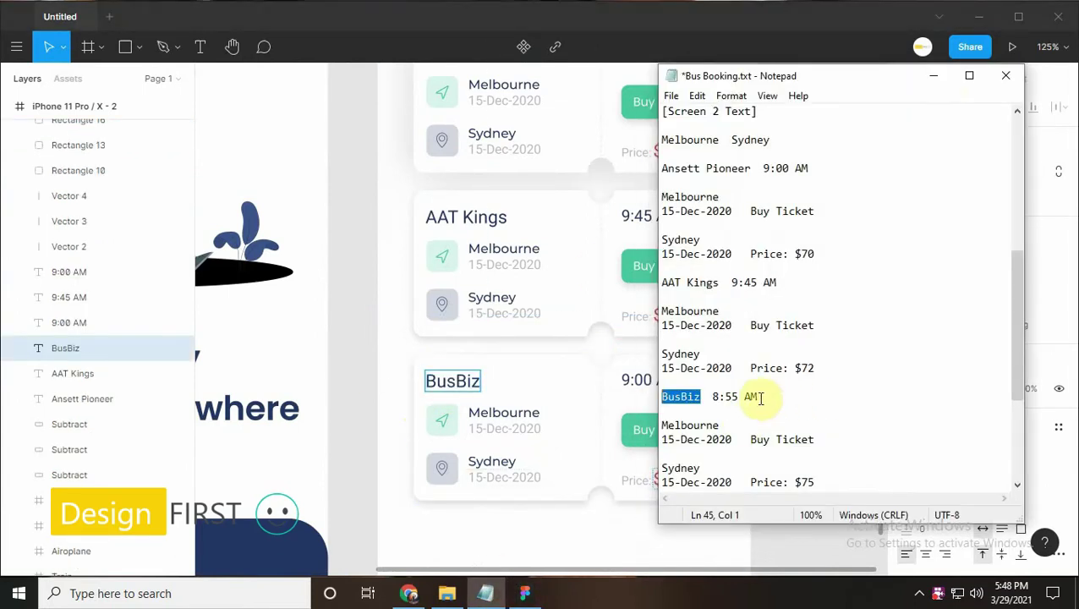
left_click(933, 76)
left_click(656, 372)
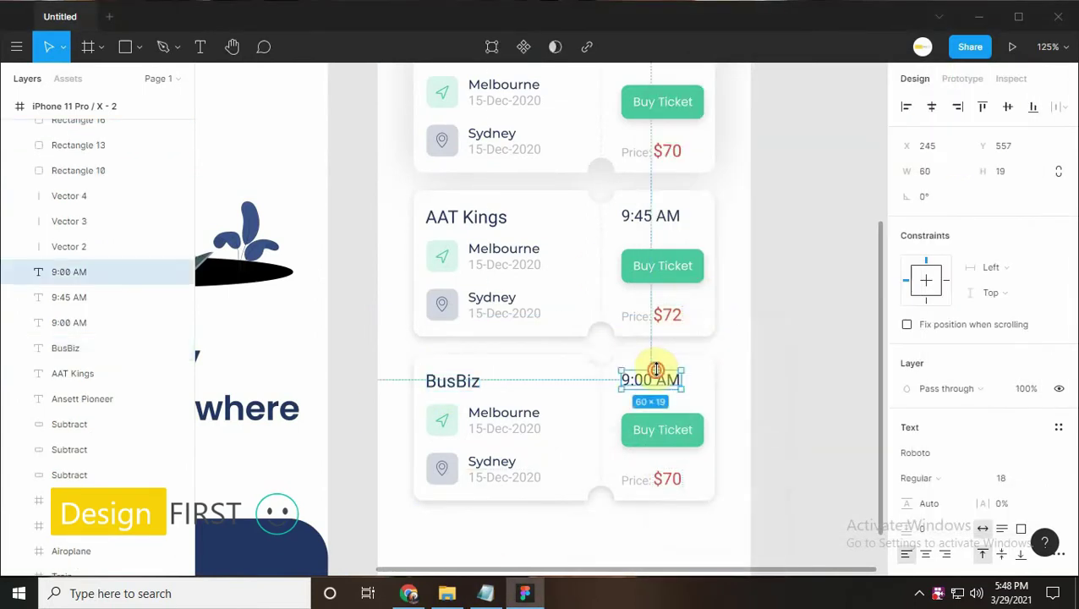
key("Escape")
left_click(485, 593)
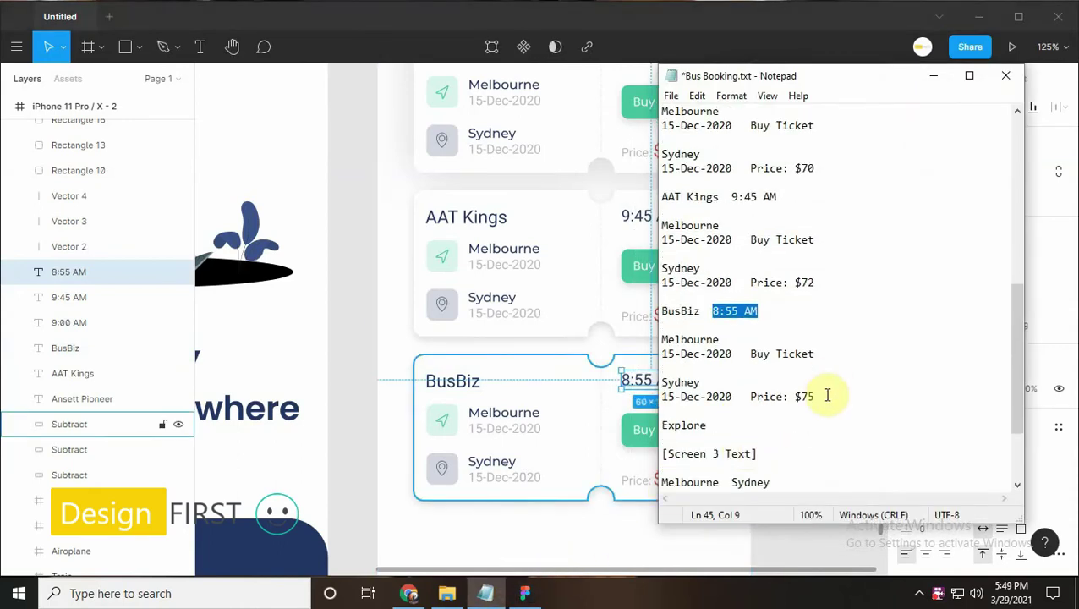
left_click(933, 84)
left_click(664, 478)
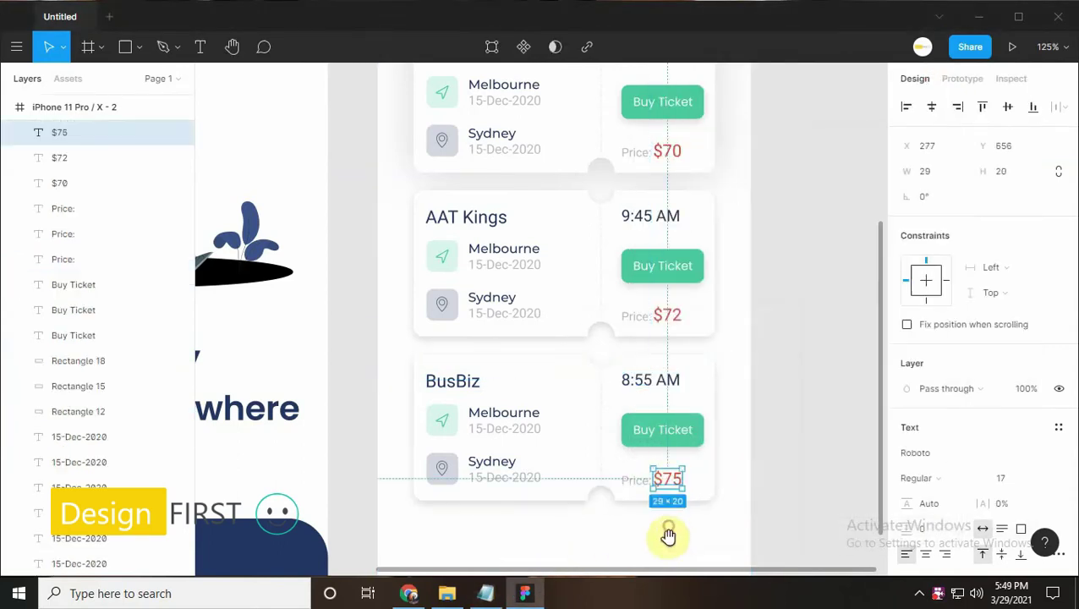
scroll(676, 460, "down", 2)
scroll(591, 499, "down", 2)
left_click(125, 47)
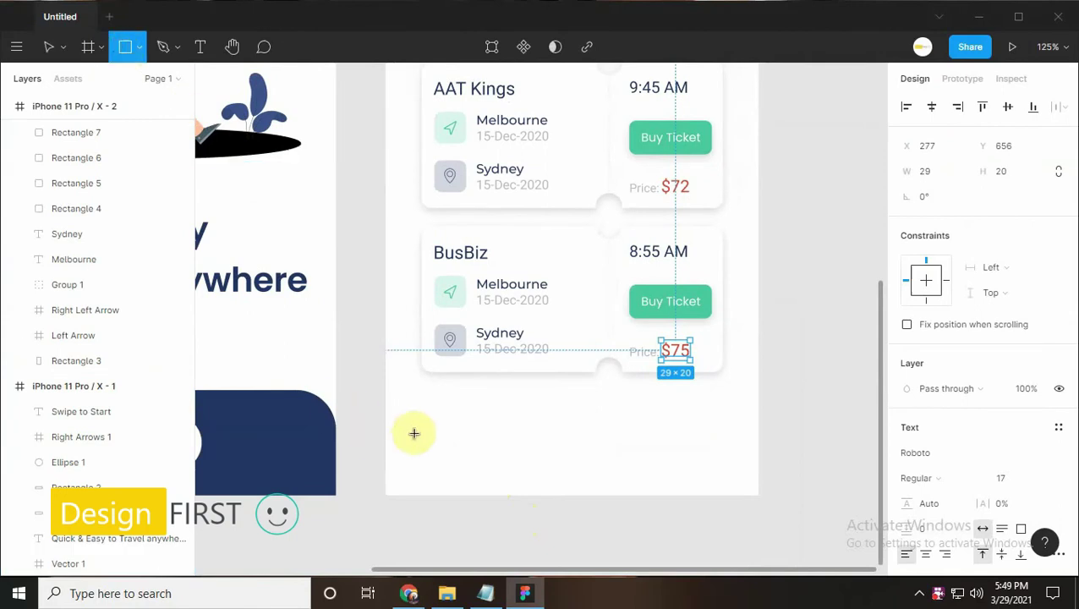
Draw a 337×70 rectangle below the BusBiz card and round it into a pill
left_click_drag(406, 429, 580, 470)
key("Return")
left_click(1000, 172)
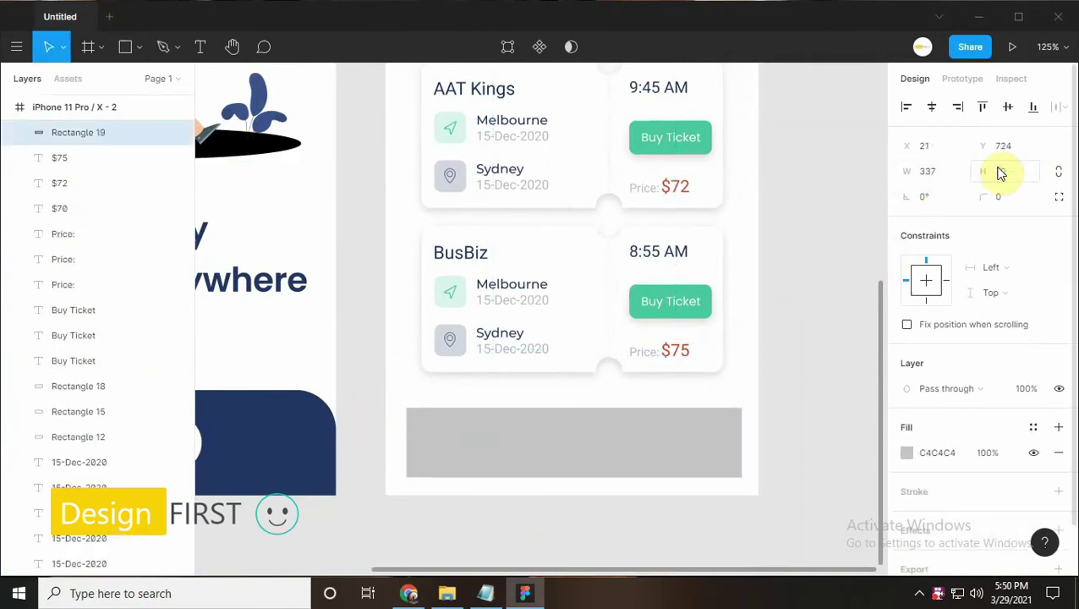
type("70")
key("Return")
scroll(676, 422, "up", 5, "ctrl")
left_click_drag(770, 414, 735, 439)
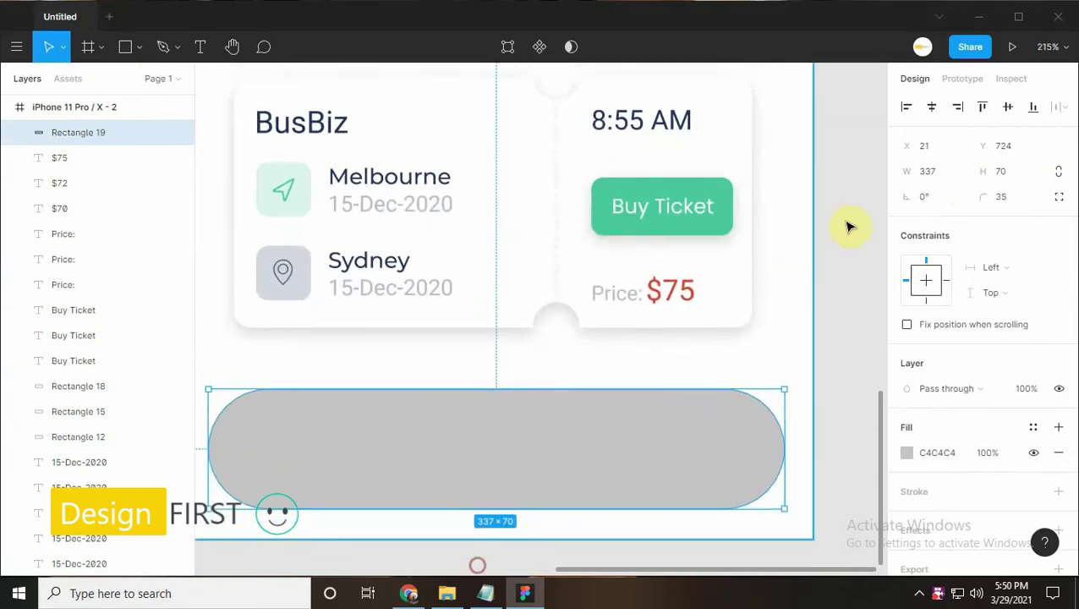
scroll(720, 254, "down", 3, "ctrl")
Fill the bar white and add a drop shadow with Y 0, blur 6, lower opacity
left_click(906, 453)
left_click(700, 181)
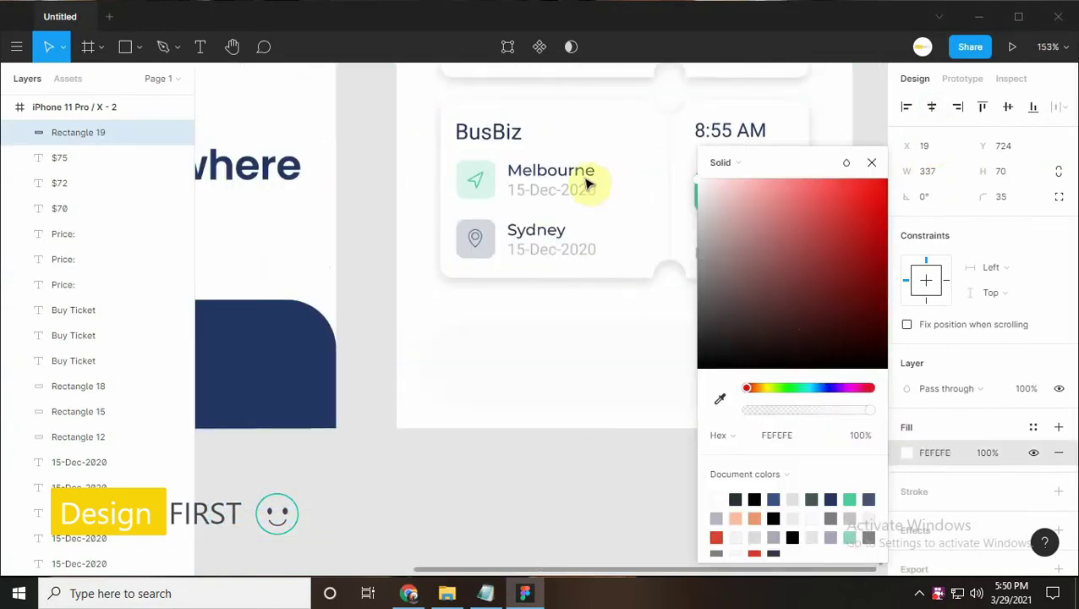
left_click(1058, 529)
left_click(906, 477)
left_click(744, 519)
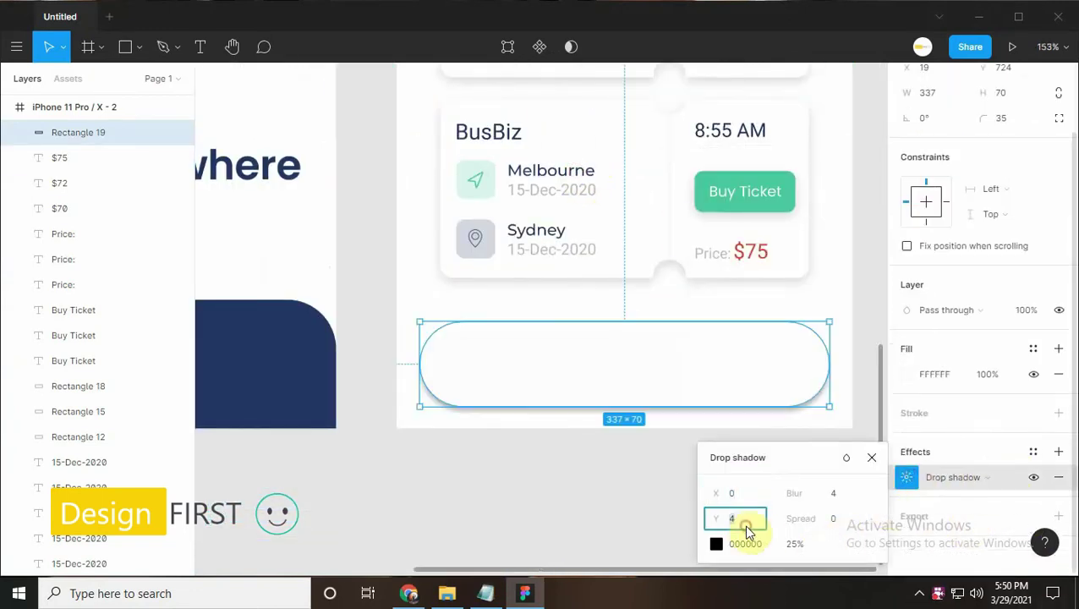
left_click_drag(833, 491, 843, 493)
left_click_drag(807, 541, 852, 602)
type("16.1")
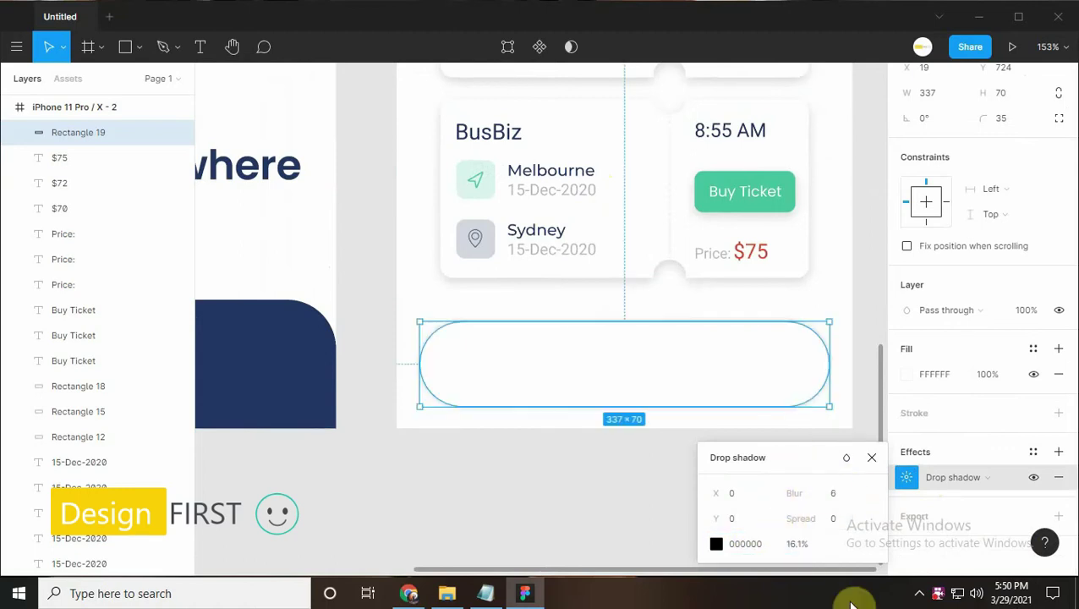
key("Escape")
left_click(134, 46)
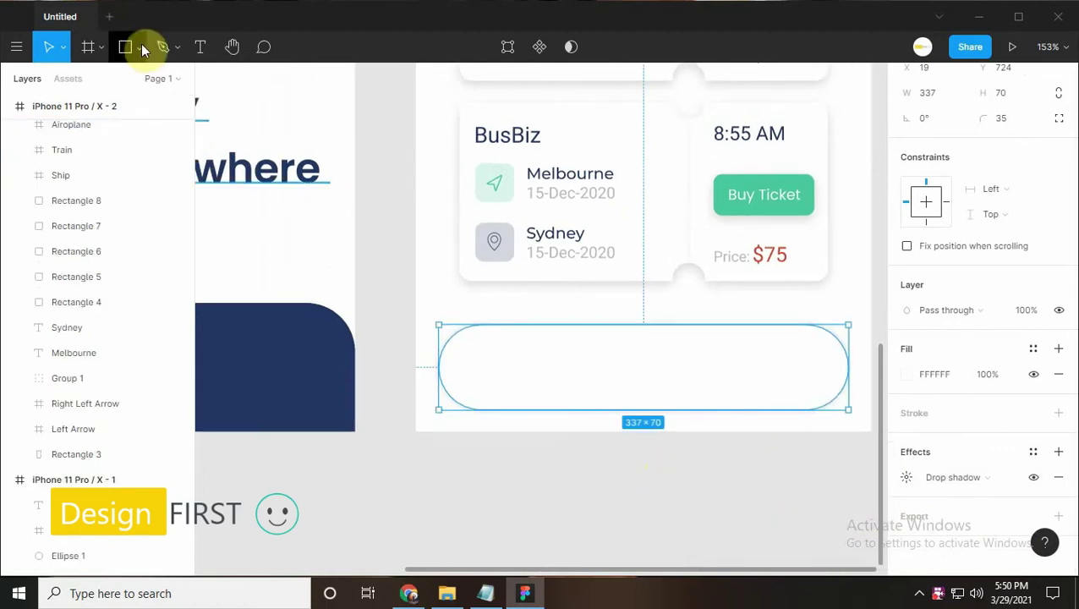
Draw a 112×42 rectangle inside the white bar and round it into a pill
left_click_drag(475, 348, 543, 382)
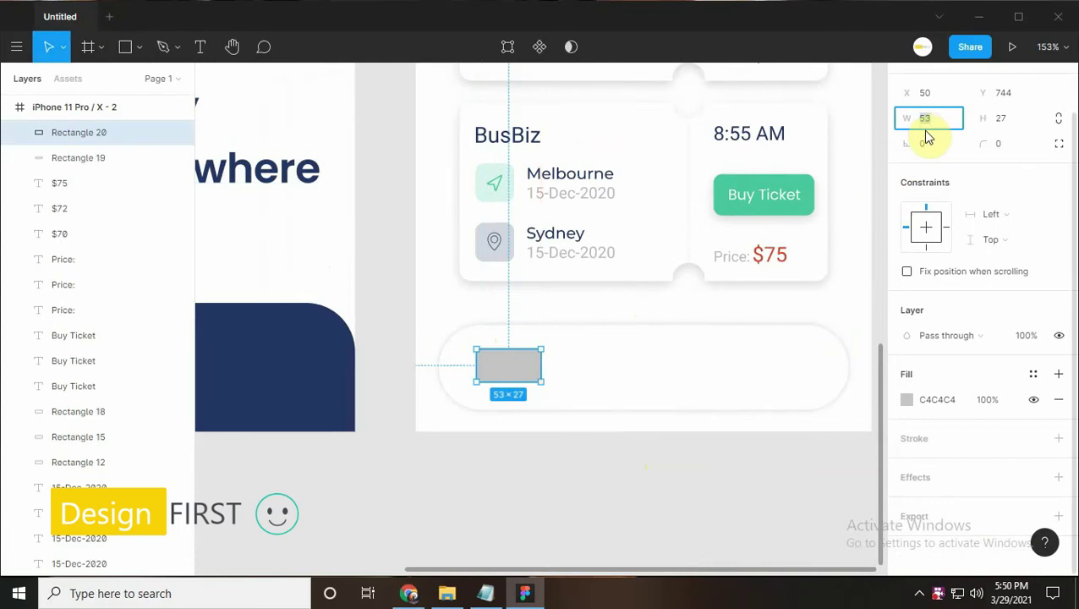
type("112")
key("Return")
type("42")
key("Return")
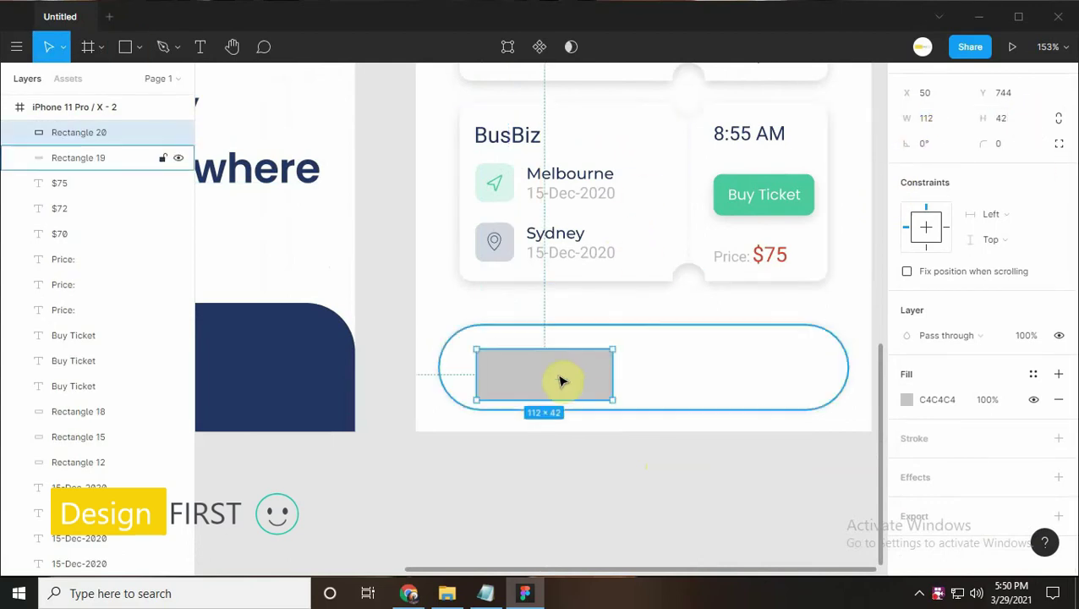
left_click_drag(568, 382, 561, 381)
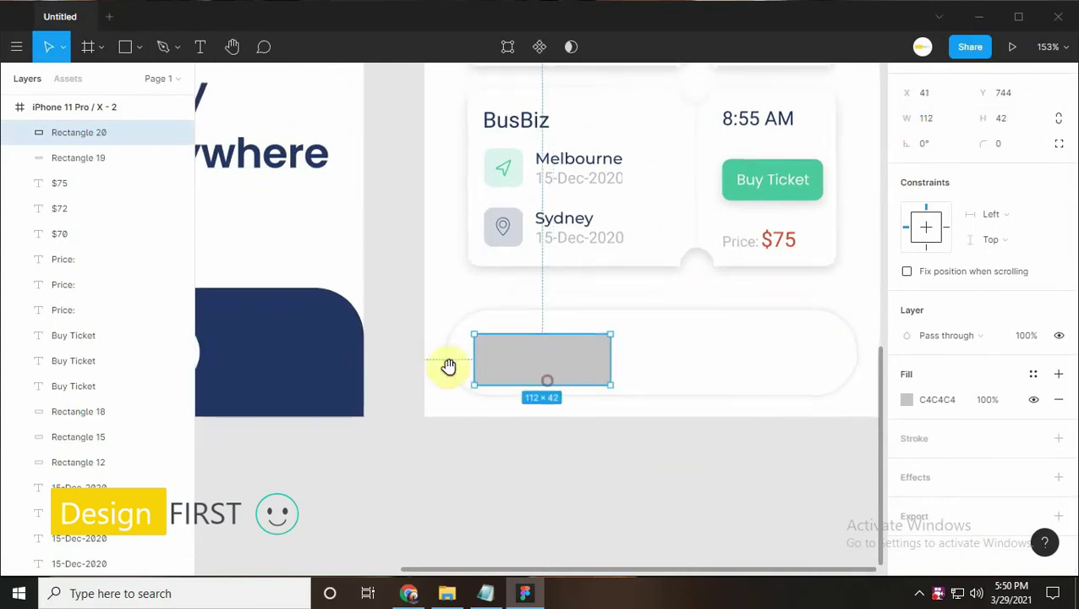
scroll(465, 331, "up", 5)
left_click_drag(482, 331, 670, 399)
Fill the small pill with green 4CCB9E
left_click(740, 292, "shift")
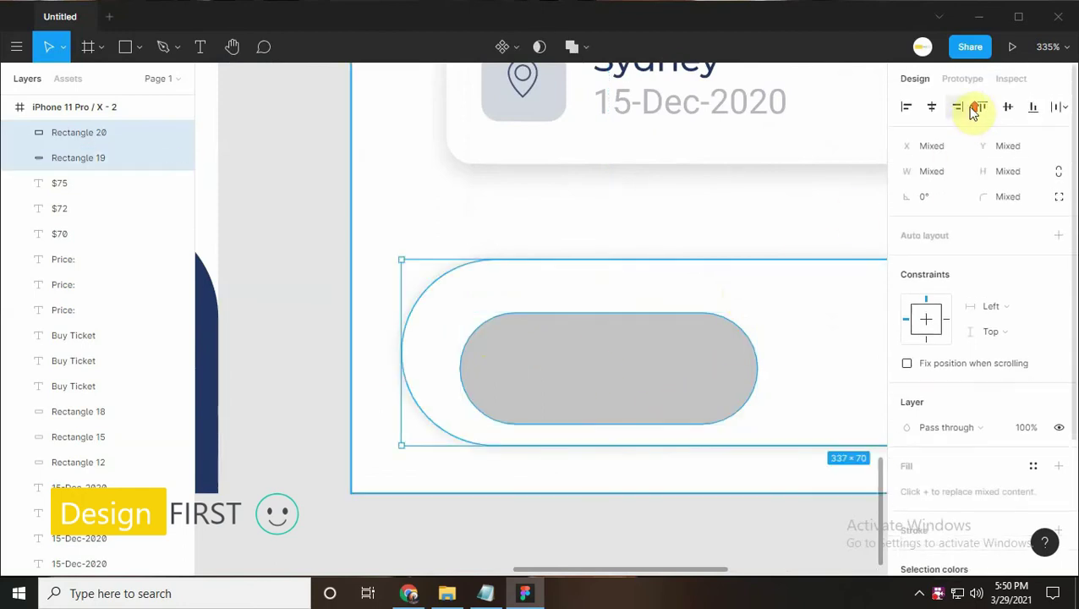
scroll(630, 228, "down", 2)
left_click(573, 426)
scroll(573, 426, "right", 2)
left_click(517, 327)
left_click(906, 452)
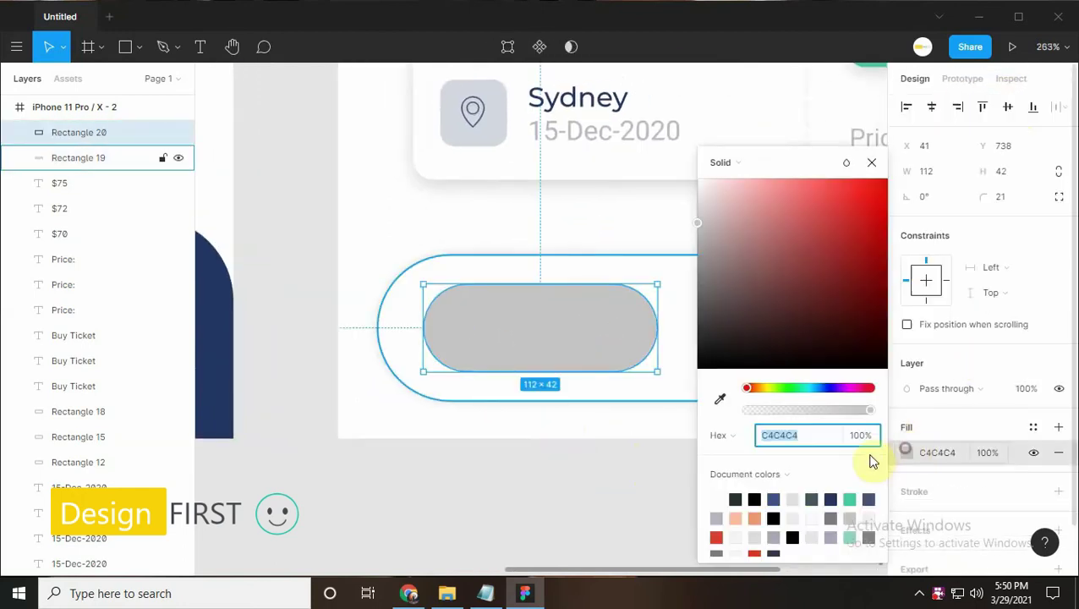
left_click(849, 499)
left_click(872, 162)
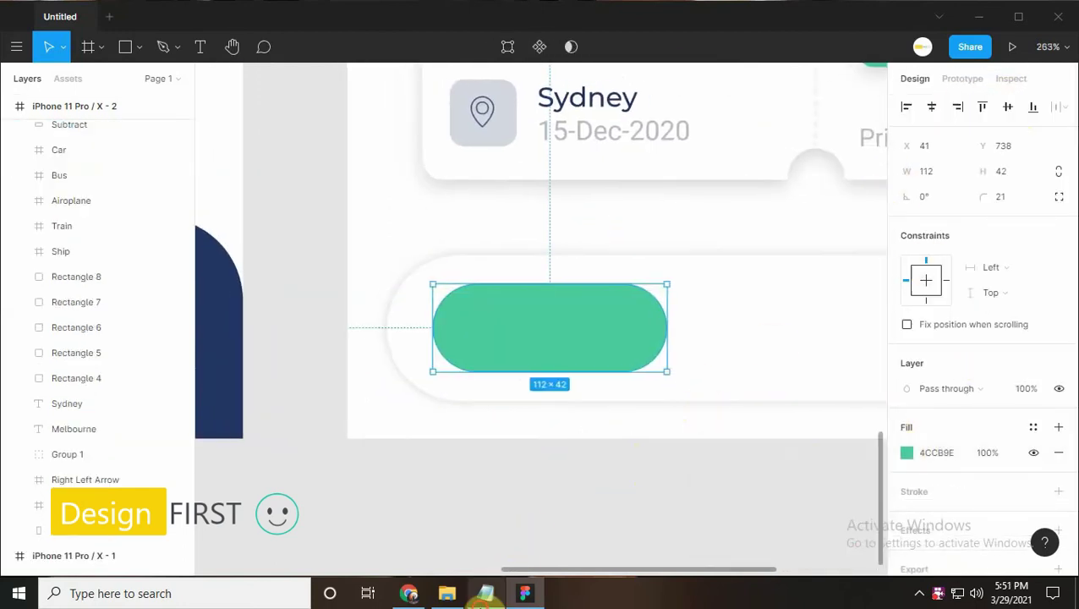
Add the text 'Explore', copied from the notes, onto the green pill
left_click(485, 592)
double_click(684, 425)
key("ctrl+c")
left_click(933, 75)
key("t")
left_click(511, 306)
key("ctrl+v")
key("Escape")
Make the Explore text white and centre it on the pill
scroll(923, 482, "down", 3)
left_click(903, 398)
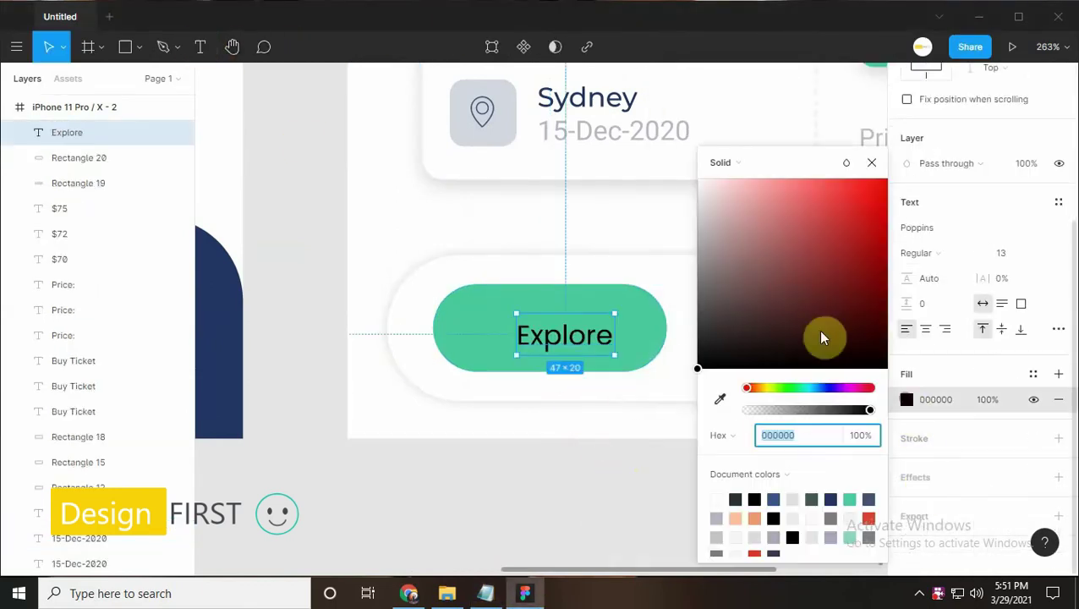
left_click_drag(825, 336, 871, 156)
left_click(866, 162)
left_click(592, 330, "shift")
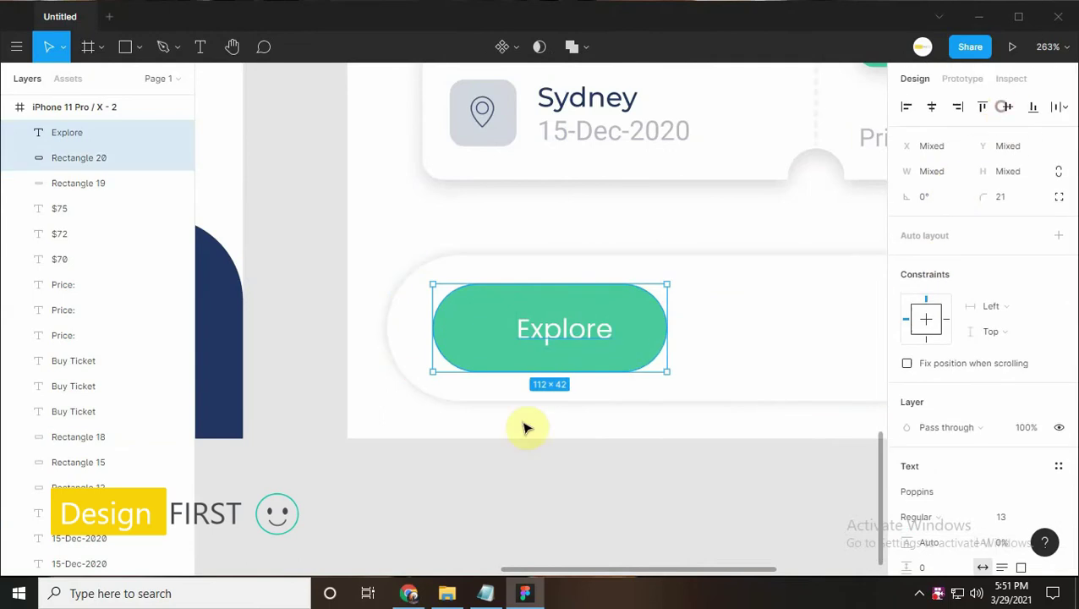
left_click(571, 345)
left_click_drag(571, 345, 583, 354)
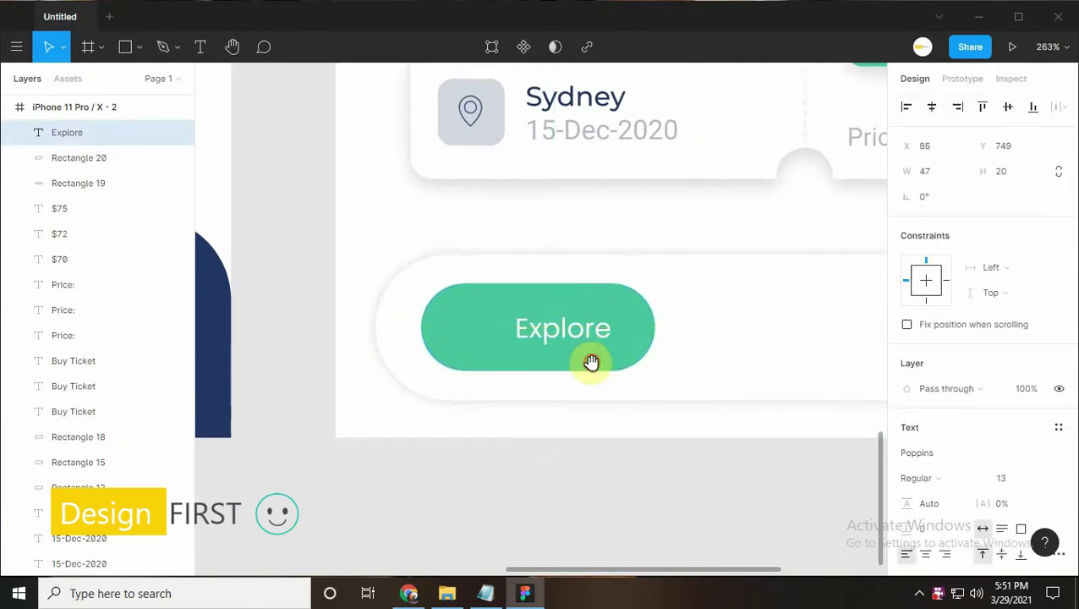
Place the Compass.svg icon on the pill inside the second screen
left_click(446, 592)
mouse_move(812, 228)
left_mouse_down()
mouse_move(557, 447)
mouse_move(478, 311)
left_mouse_up()
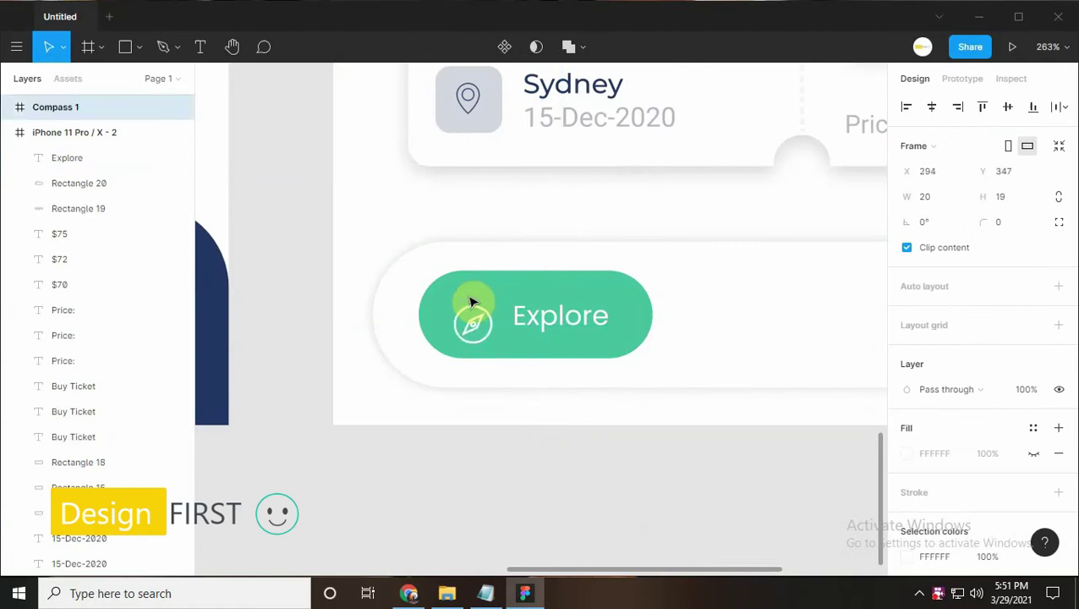
left_click_drag(55, 107, 72, 159)
left_click(548, 349, "shift")
Centre the compass vertically and import Ticket.svg and User.svg into the navigation bar
left_click(1007, 107)
left_click(474, 323)
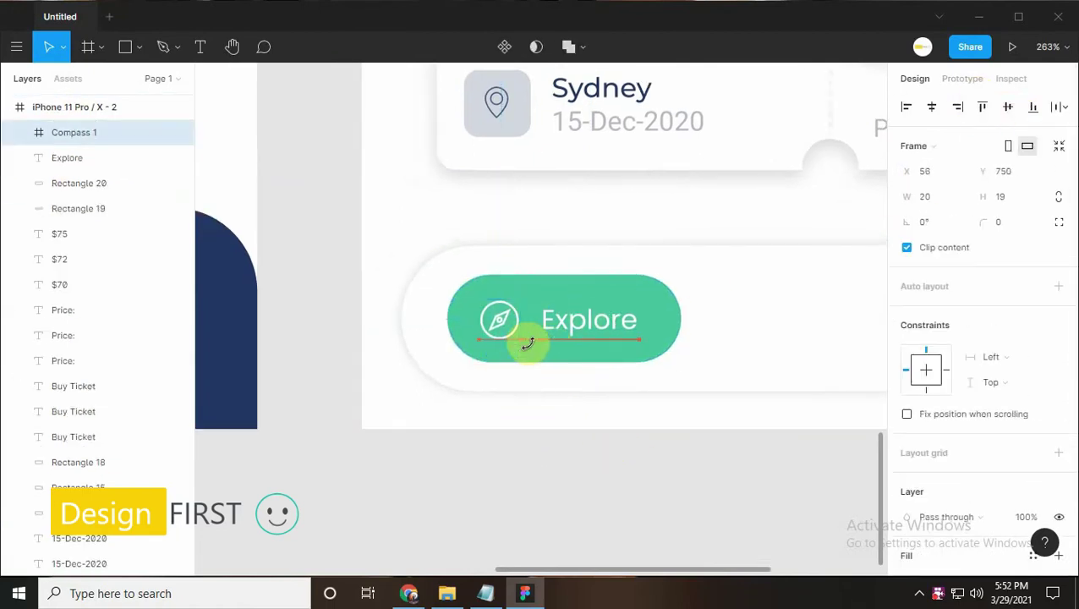
left_click(448, 591)
left_click(824, 432)
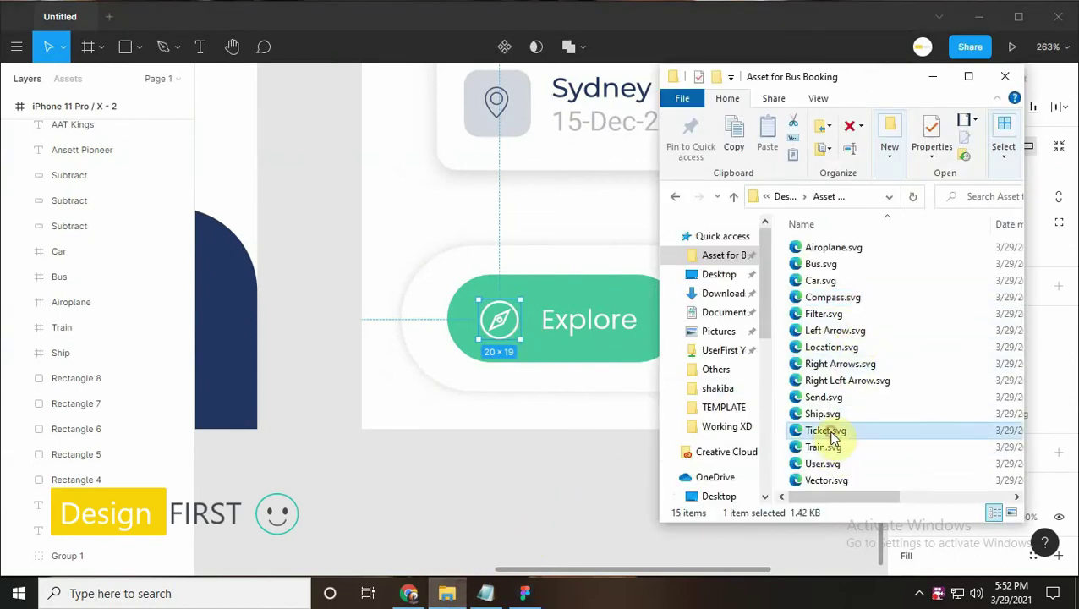
left_click_drag(565, 457, 565, 457)
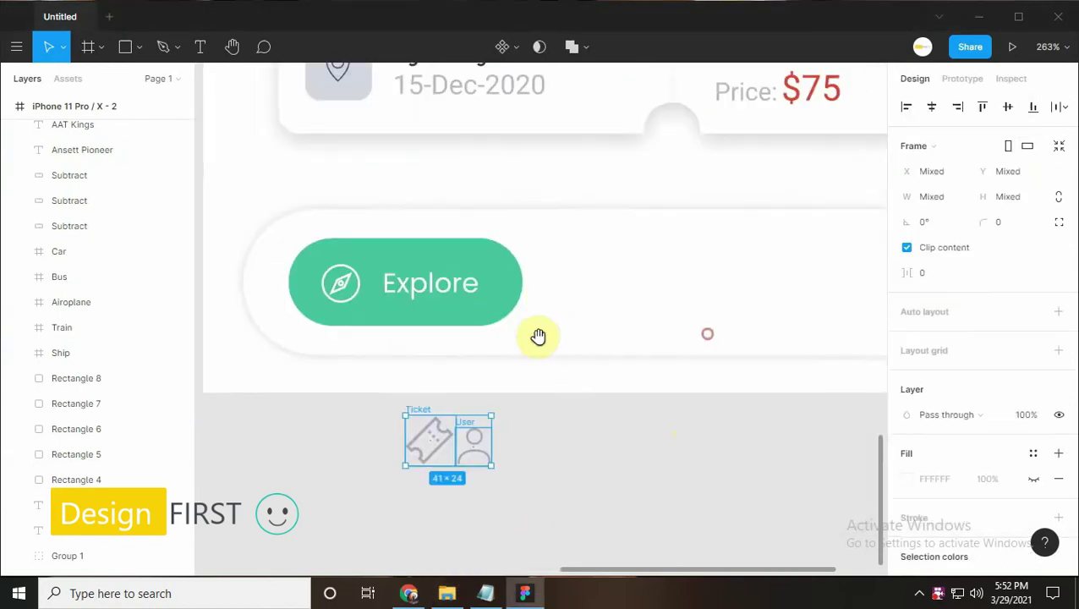
left_click_drag(439, 402, 614, 258)
Space the Ticket and User icons evenly to the right of the Explore pill
left_click(542, 420)
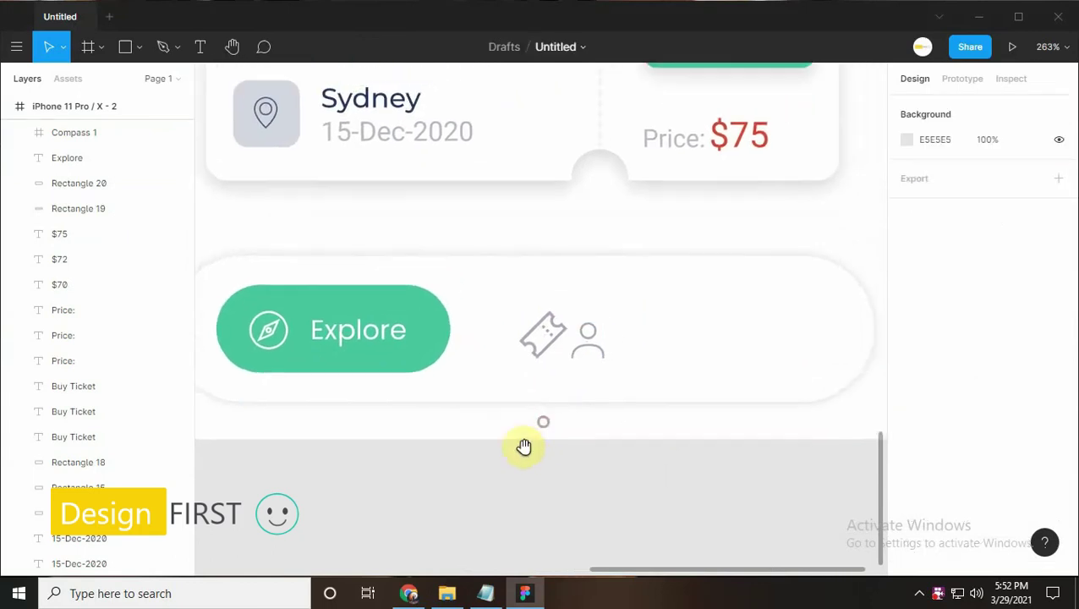
left_click(558, 334)
left_click(662, 310, "shift")
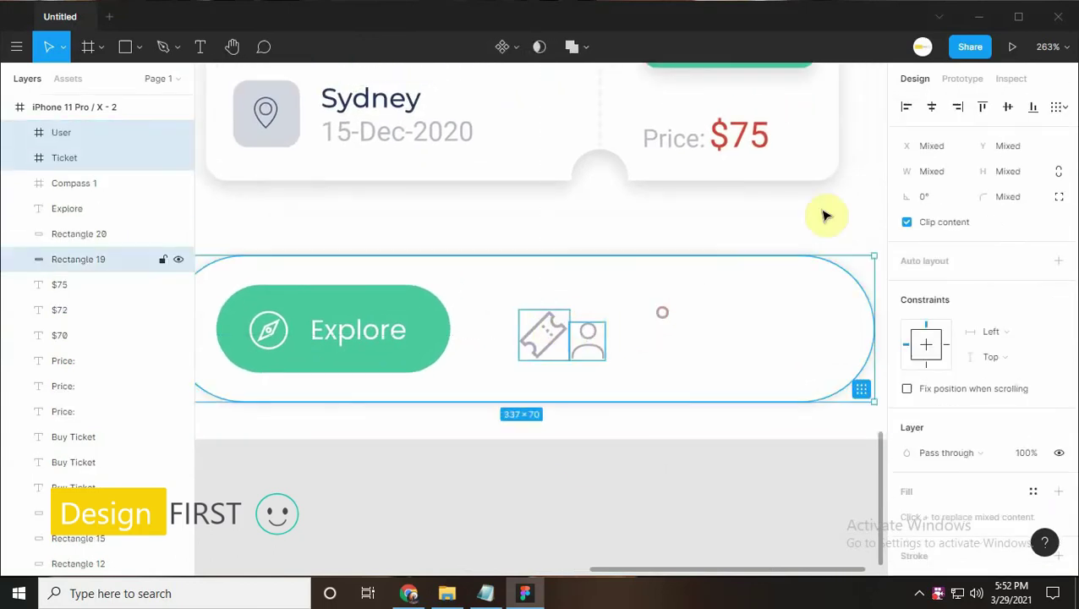
left_click(715, 321)
left_click_drag(589, 330, 654, 329)
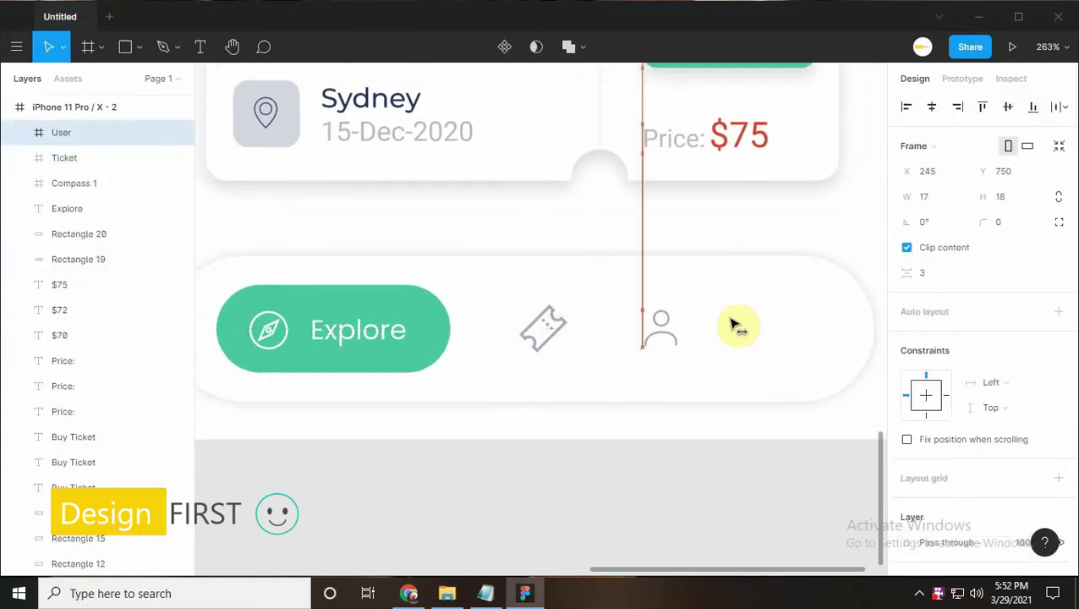
left_click_drag(786, 334, 809, 329)
left_click_drag(515, 326, 536, 324)
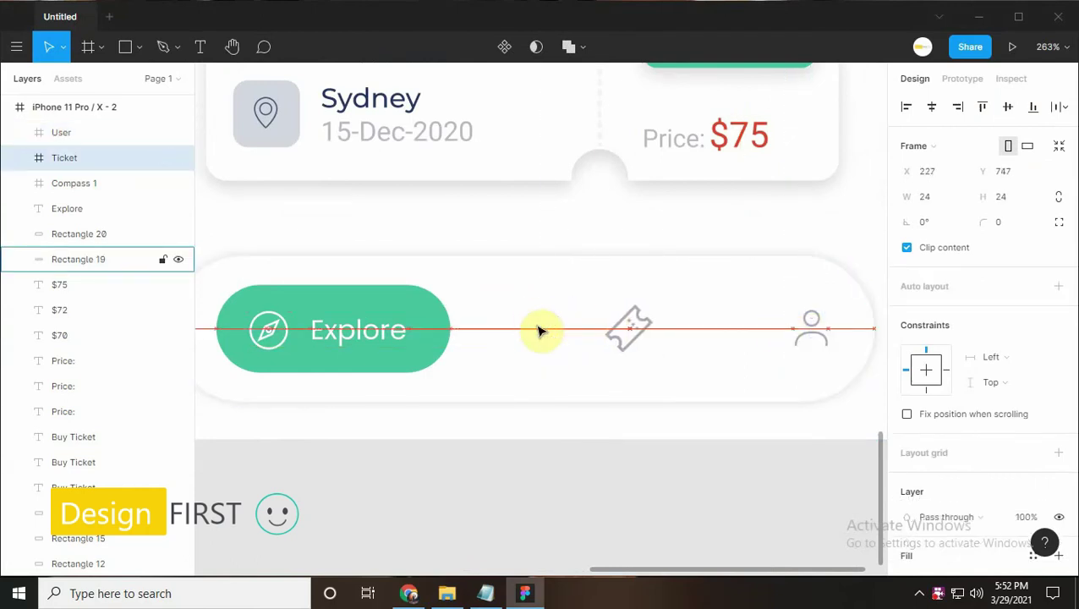
scroll(472, 497, "down", 10)
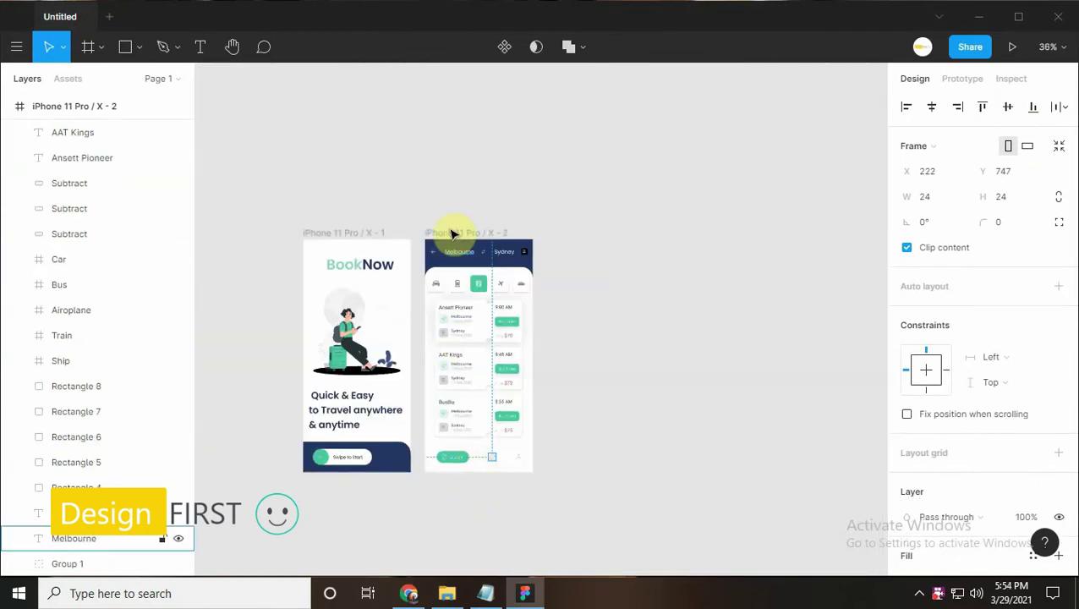
Duplicate the second screen and delete the copied cards and navigation contents
left_click(455, 230)
key("ctrl+d")
scroll(582, 164, "up", 3)
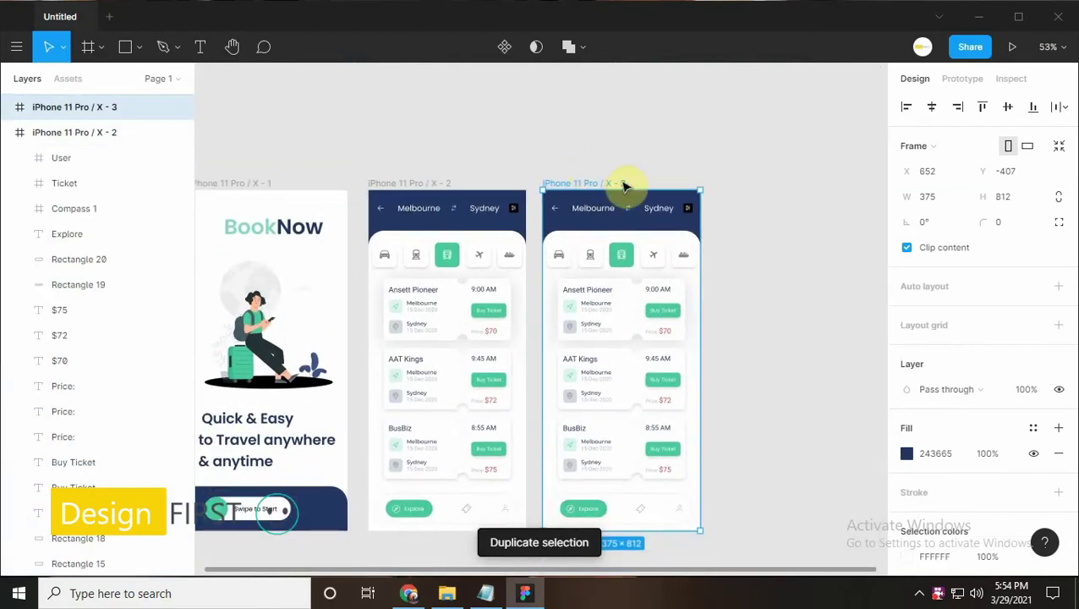
scroll(769, 369, "up", 3)
left_click_drag(730, 187, 452, 517)
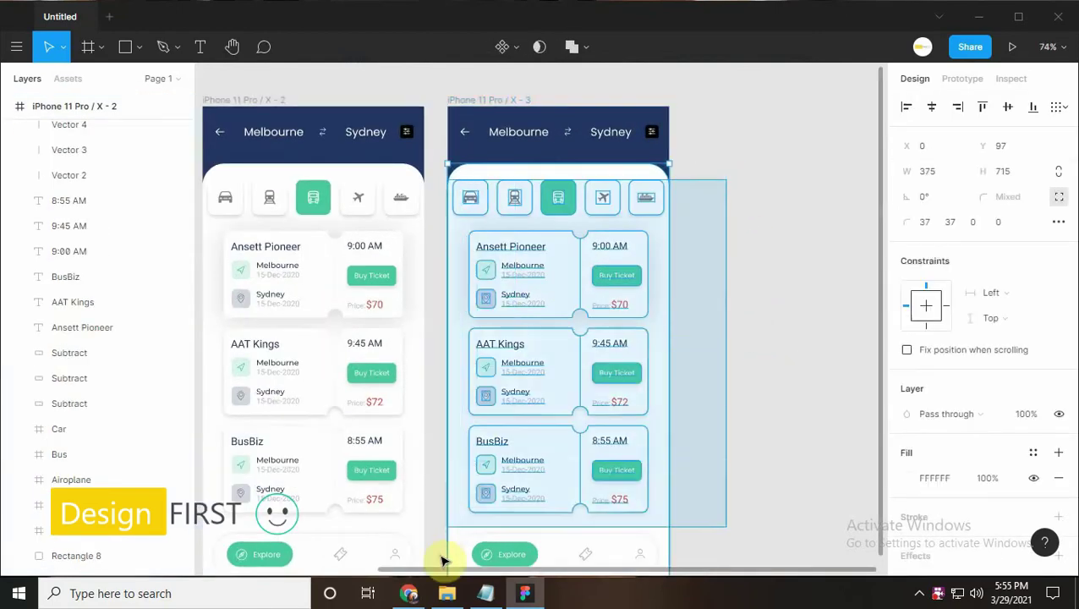
scroll(463, 482, "down", 5)
key("Delete")
scroll(507, 372, "up", 3)
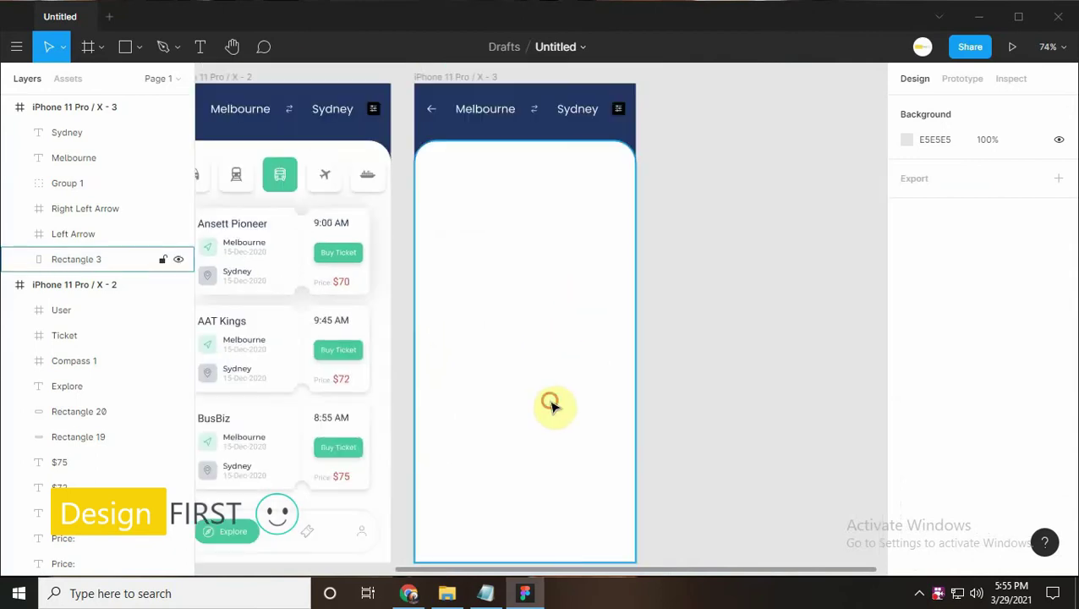
Give the copy's background panel fill F4F2F5 and height 602
left_click(551, 402)
key("alt+Tab")
scroll(771, 137, "up", 2)
left_click_drag(745, 196, 800, 195)
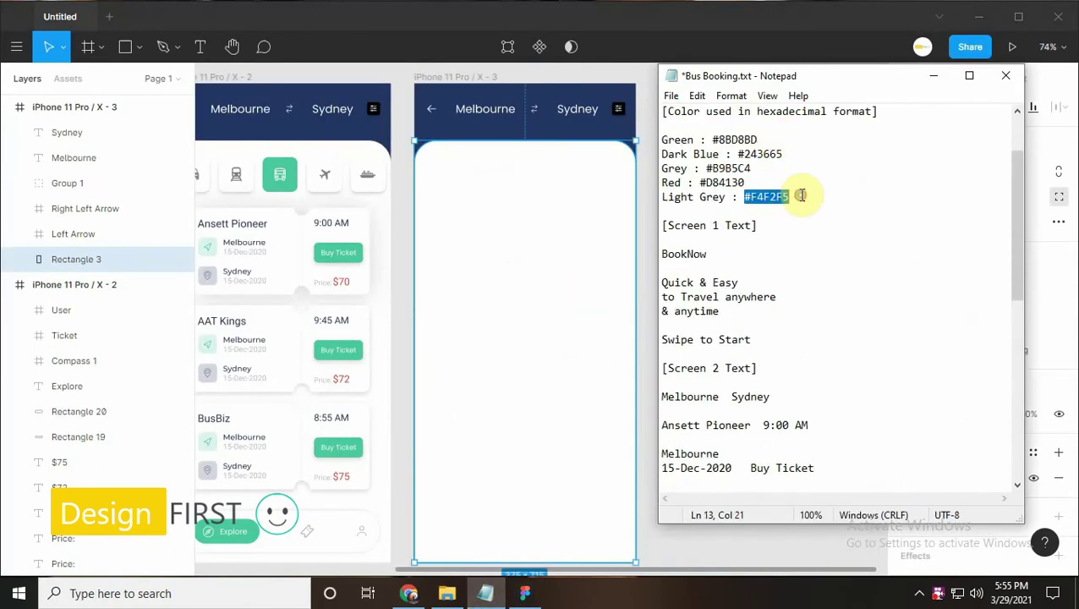
left_click(933, 75)
key("Return")
scroll(701, 414, "left", 2)
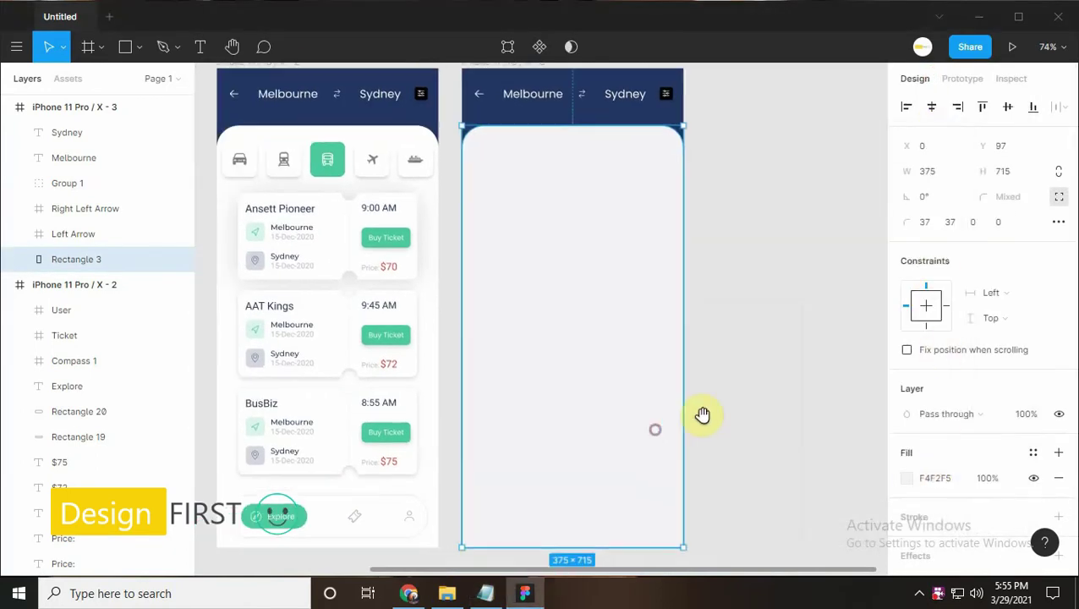
type("02")
key("Return")
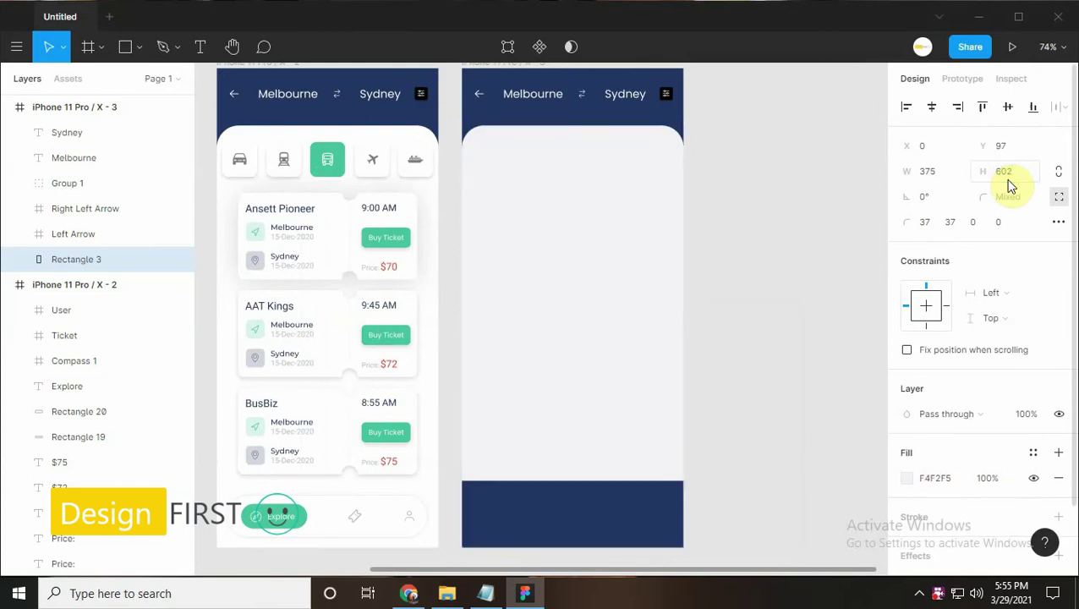
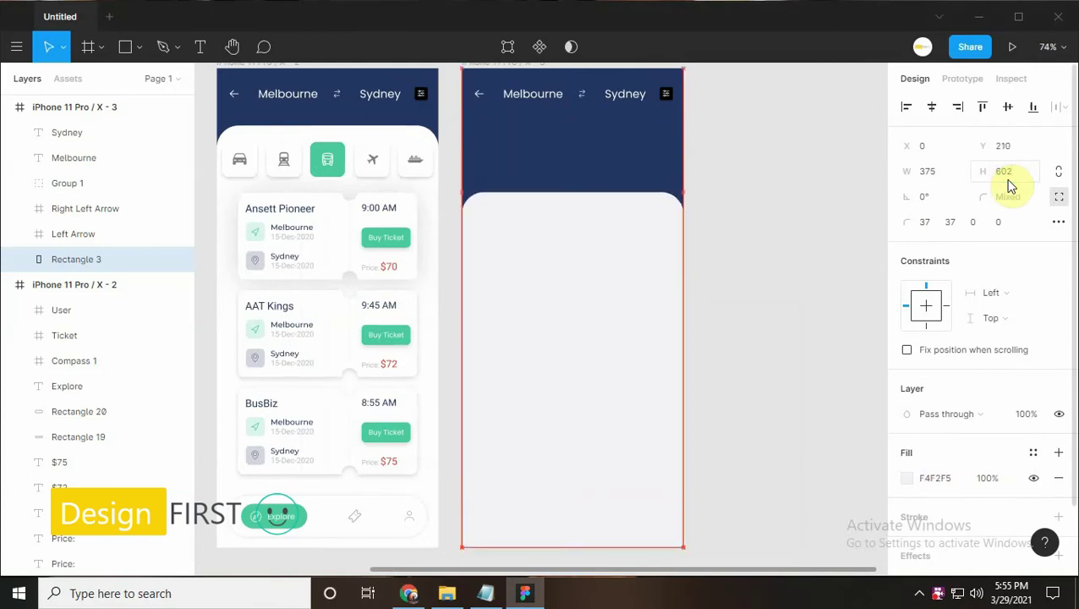
Select Melbourne, the swap arrow and Sydney and shift them down in the third screen
scroll(798, 269, "left", 2)
left_click(613, 94)
left_click(644, 94, "shift")
left_click(682, 95, "shift")
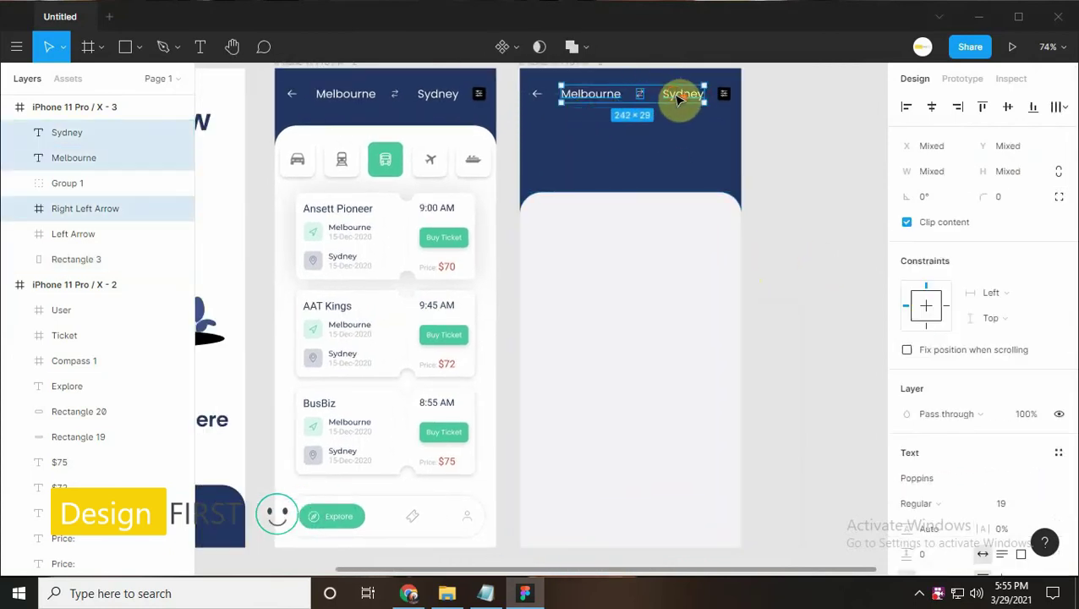
scroll(679, 96, "up", 1, "ctrl")
scroll(645, 120, "up", 2, "ctrl")
key("shift+Down")
key("shift+Down")
key("shift+Down")
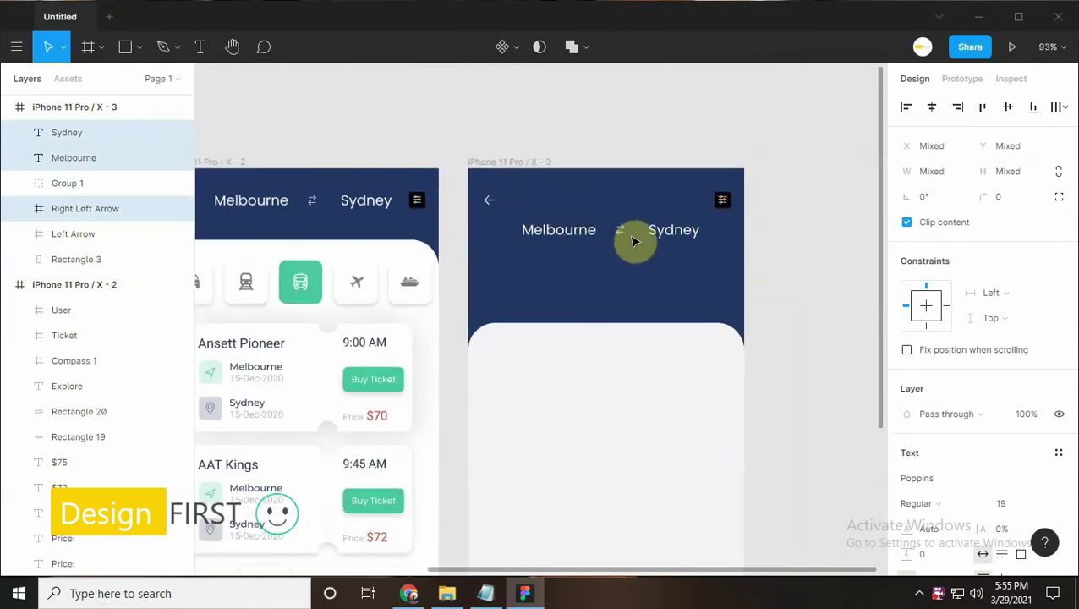
key("Escape")
Reselect the route line, nudge it further down below the back arrow, then deselect
left_click(513, 235)
scroll(525, 228, "up", 2, "ctrl")
scroll(573, 193, "up", 2, "ctrl")
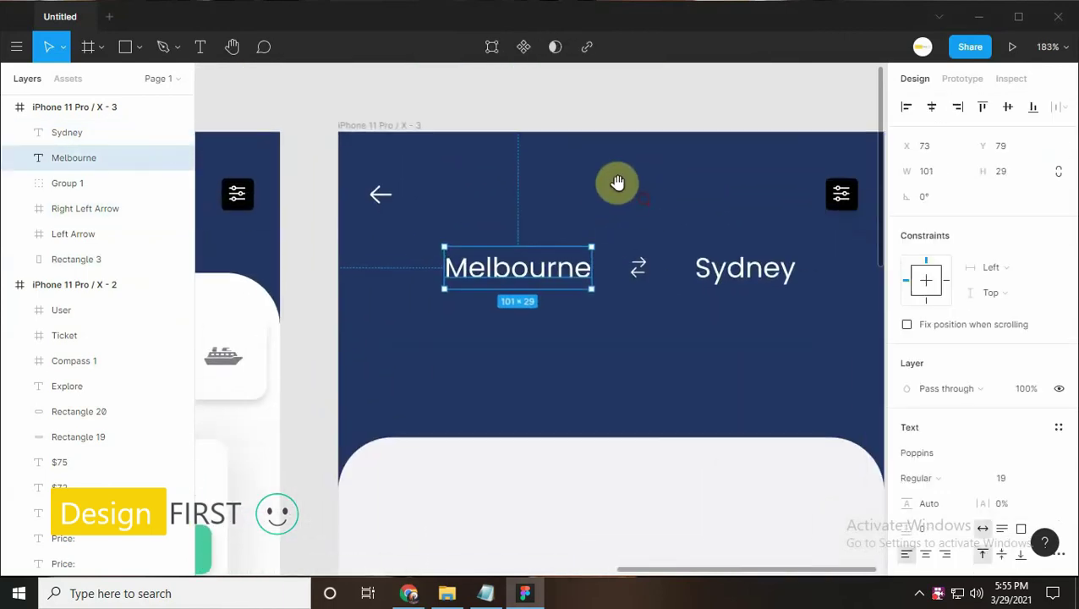
left_click(644, 272, "shift")
left_click(699, 267, "shift")
key("shift+Down")
left_click(685, 262)
scroll(613, 212, "down", 3, "ctrl")
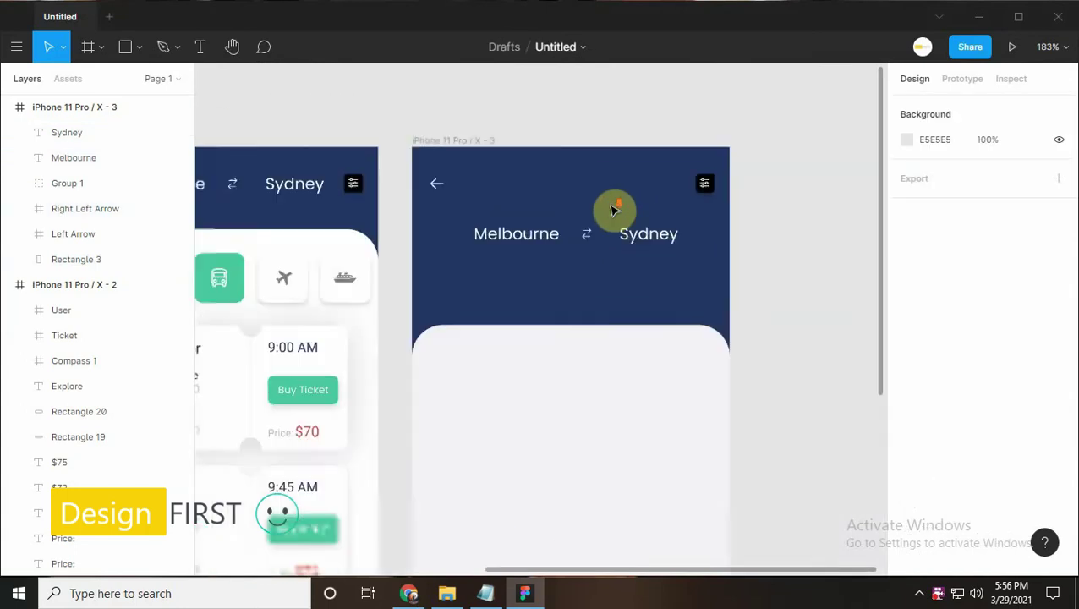
scroll(630, 197, "down", 2, "ctrl")
scroll(598, 231, "down", 1)
Draw a 305-wide rectangle across the header's lower edge and centre it horizontally
key("r")
left_click_drag(543, 222, 697, 277)
type("05")
key("Return")
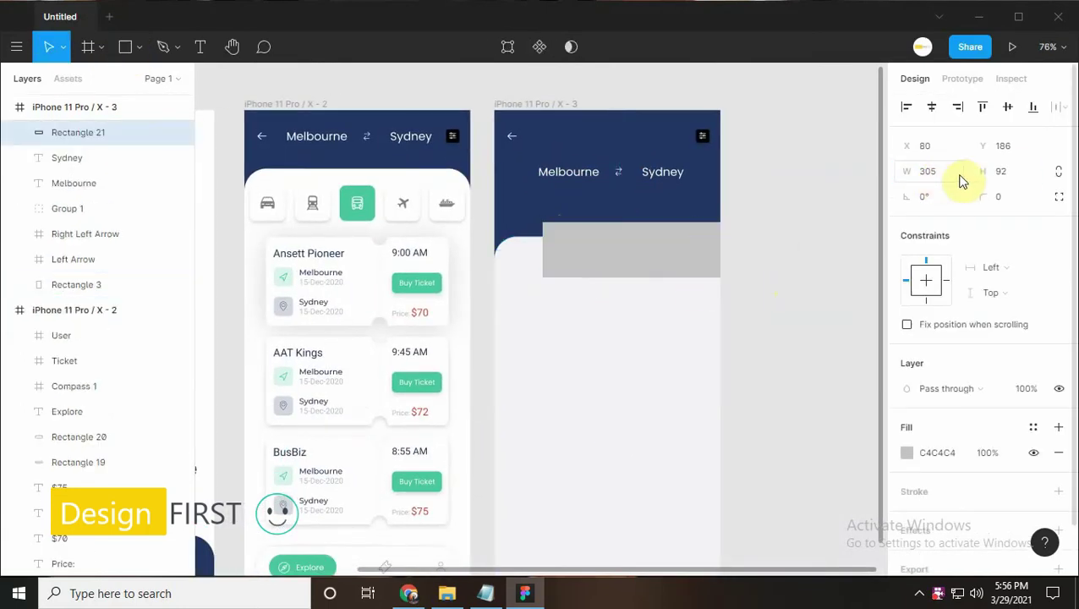
left_click_drag(624, 259, 592, 243)
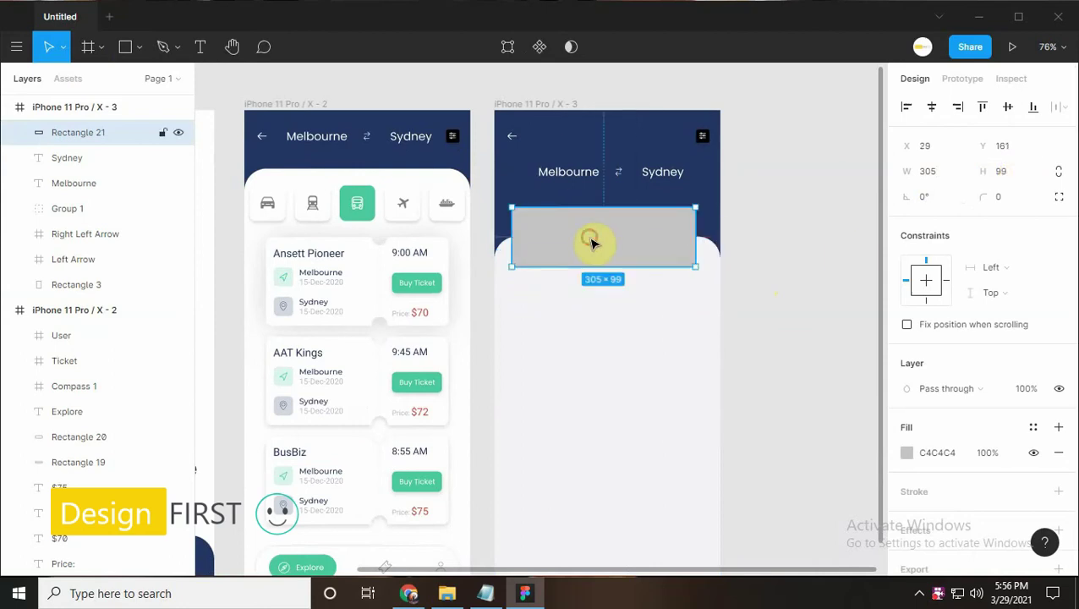
left_click(931, 106)
scroll(699, 197, "up", 1)
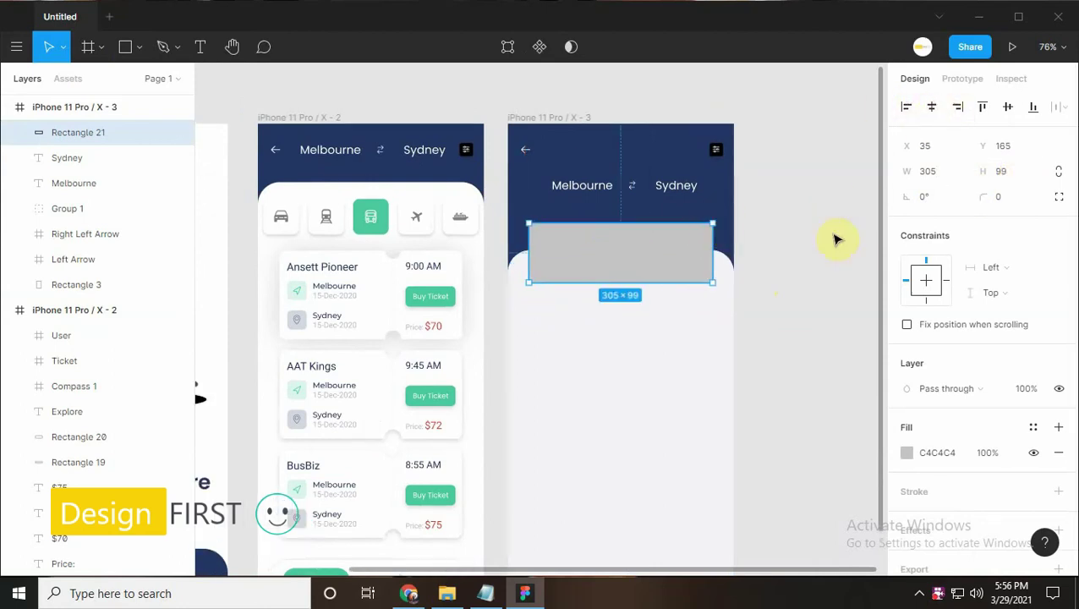
scroll(744, 248, "up", 1)
Give the card a white FFFFFF fill, a 16% drop shadow and corner radius 10
left_click(906, 452)
type("FFFFFF")
key("Return")
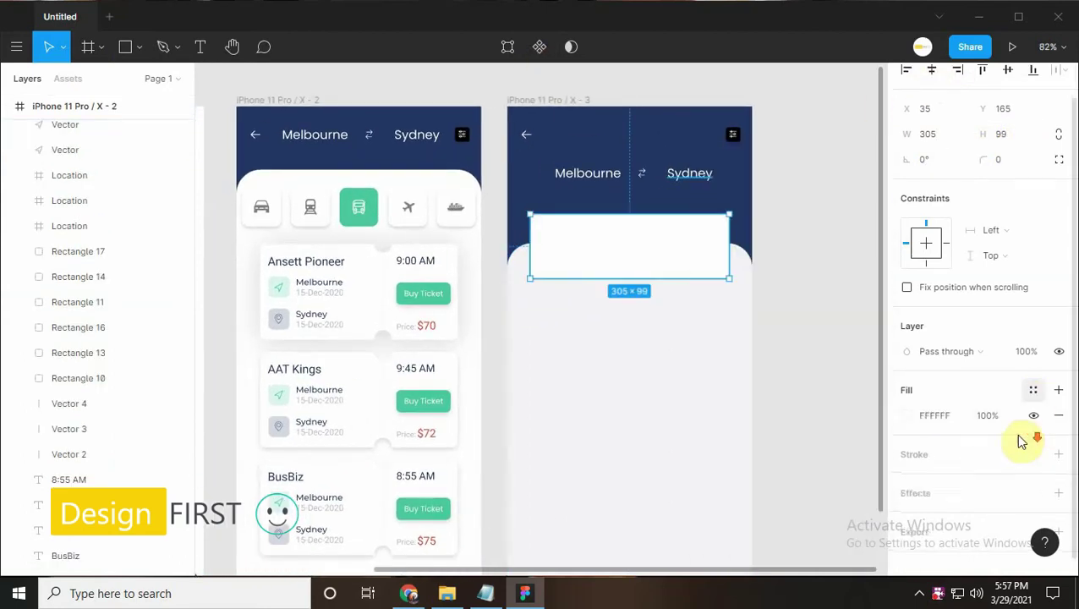
left_click(1057, 498)
left_click(916, 476)
left_click(803, 544)
type("16.1")
left_click(871, 457)
Pan toward the third screen and bring up the Bus Booking text notes
scroll(1012, 218, "up", 2)
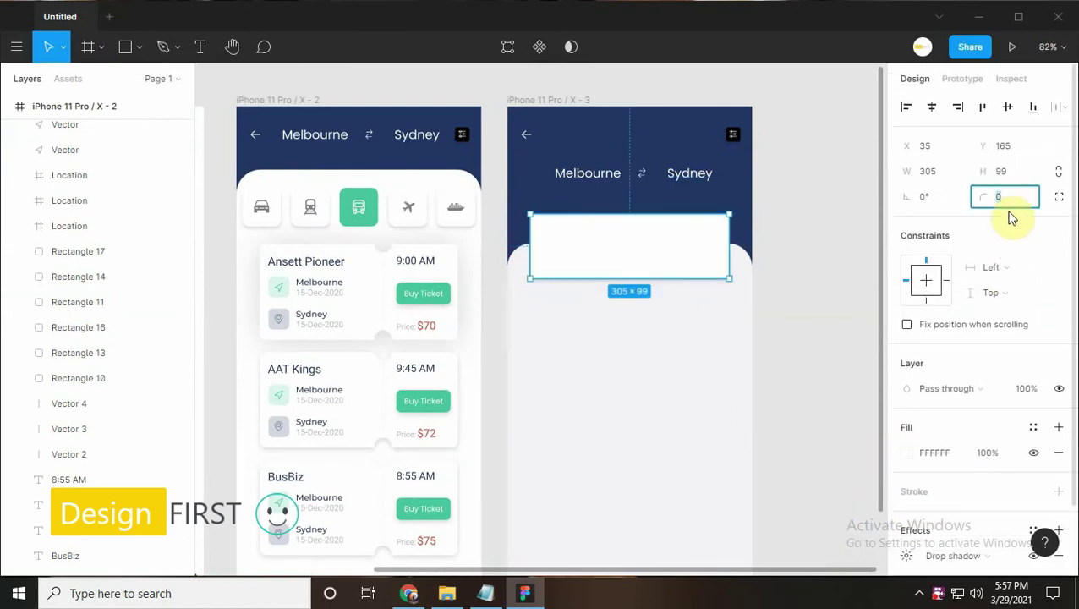
left_click_drag(650, 276, 587, 325)
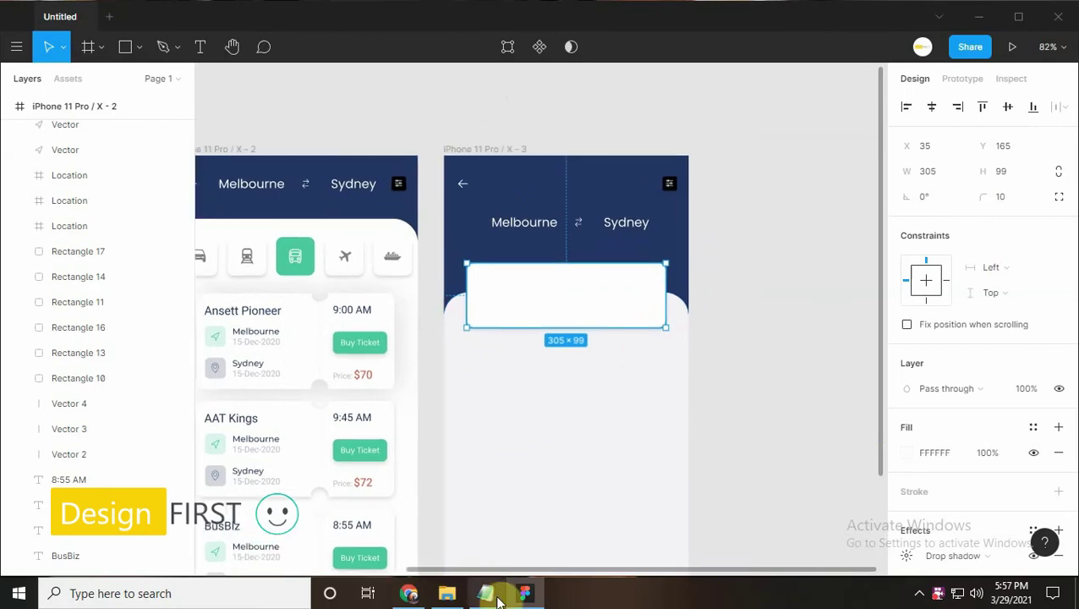
left_click(485, 593)
scroll(765, 384, "down", 1)
scroll(744, 406, "down", 10)
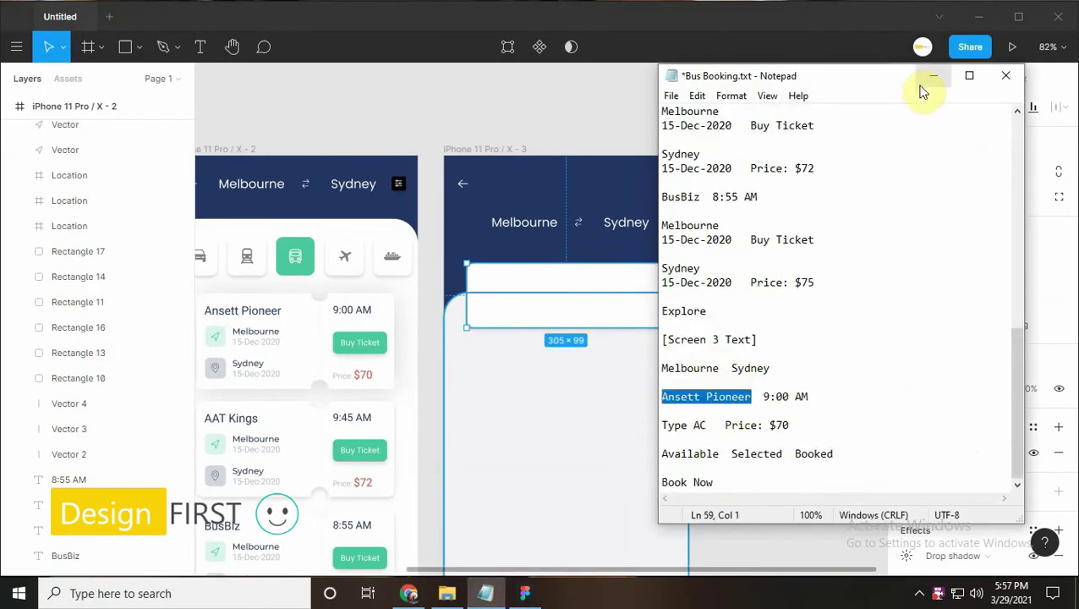
Paste 'Ansett Pioneer' as navy text at the card's top-left
left_click(933, 76)
left_click(199, 47)
left_click(491, 282)
type("Ansett Pioneer")
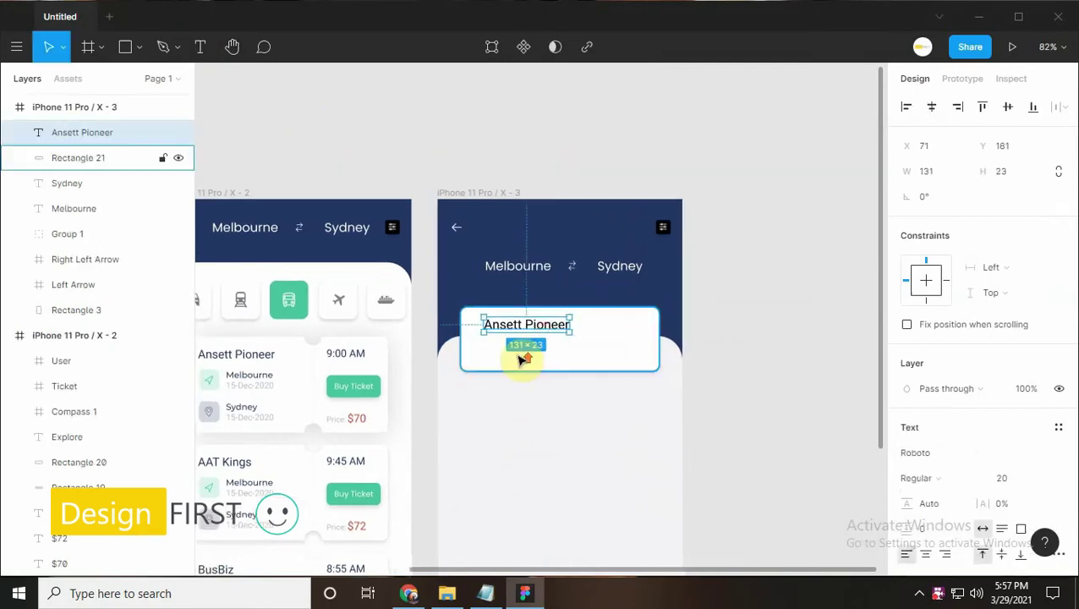
scroll(522, 359, "up", 5, "ctrl")
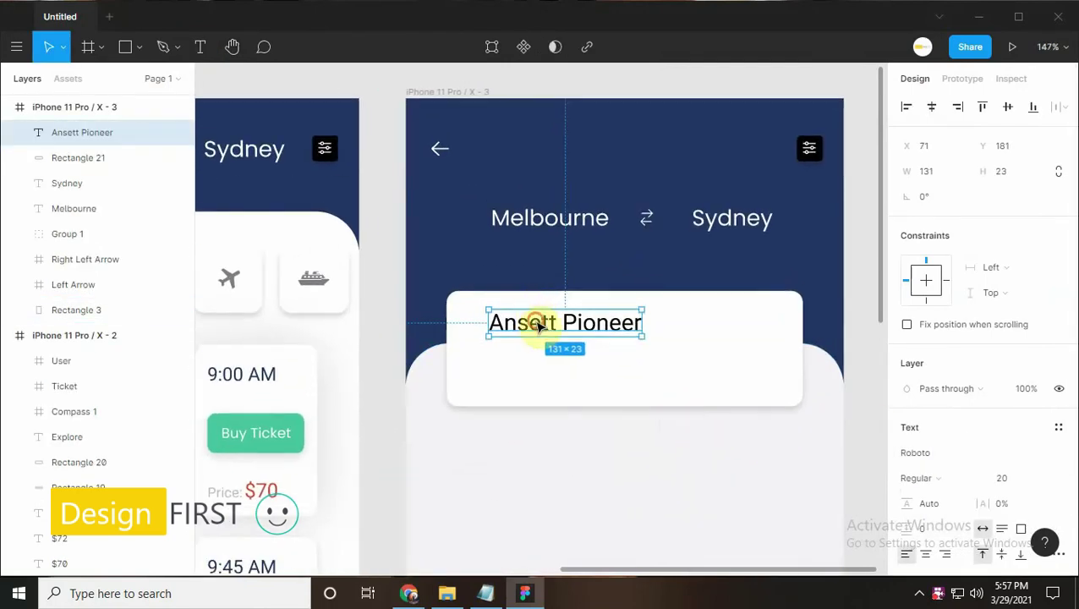
left_click_drag(513, 322, 525, 335)
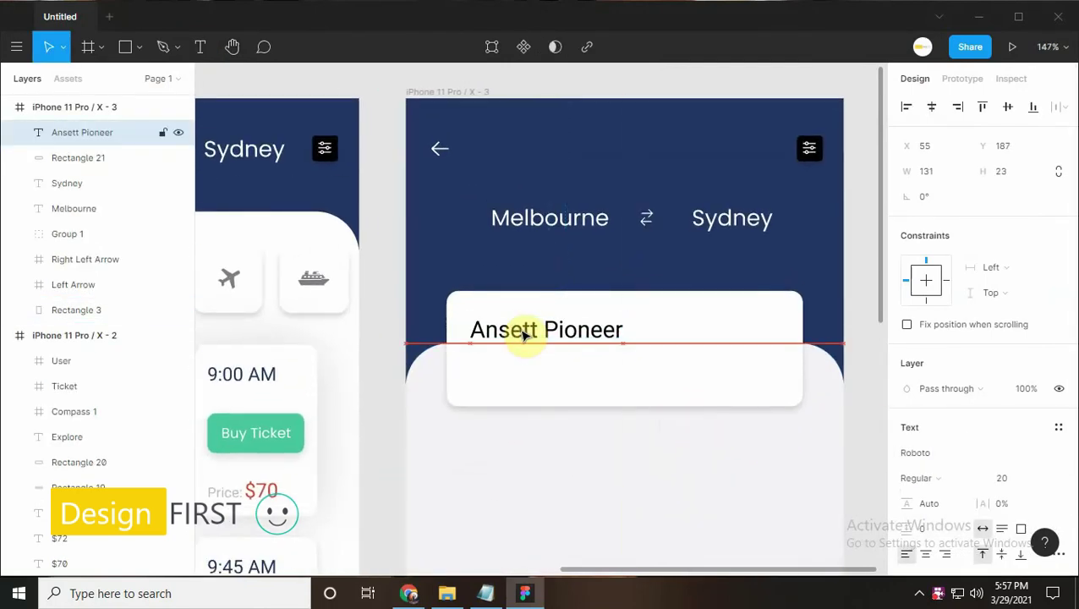
scroll(930, 406, "down", 5)
left_click(905, 399)
left_click(830, 501)
key("Escape")
Copy 9:00 AM from the notes and paste it as text right of Ansett Pioneer
left_click_drag(687, 393, 657, 397)
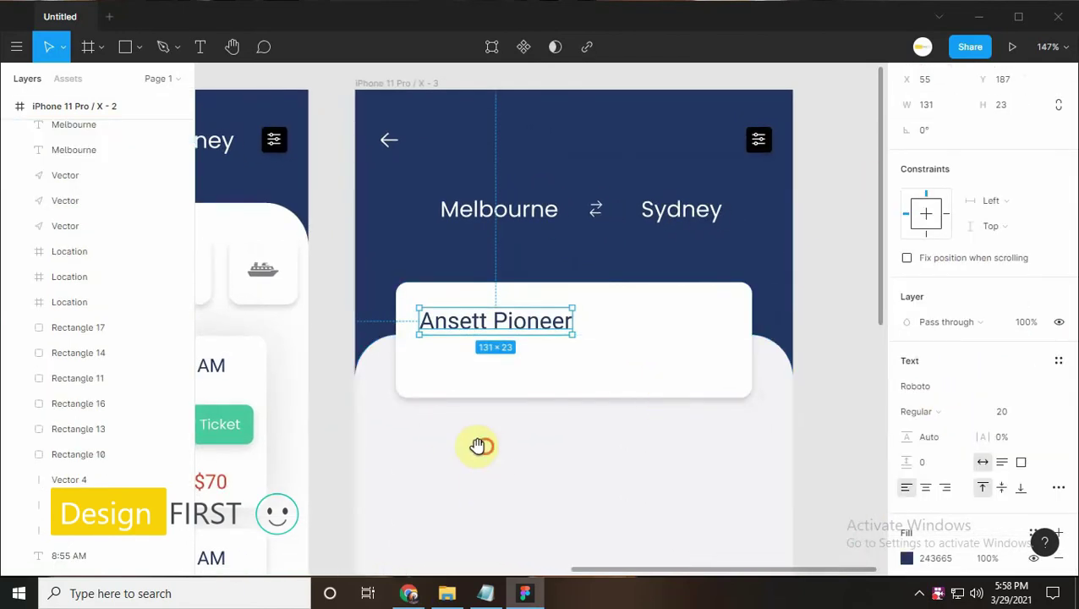
left_click_drag(477, 446, 433, 434)
key("alt+Tab")
left_click_drag(806, 396, 762, 400)
key("ctrl+c")
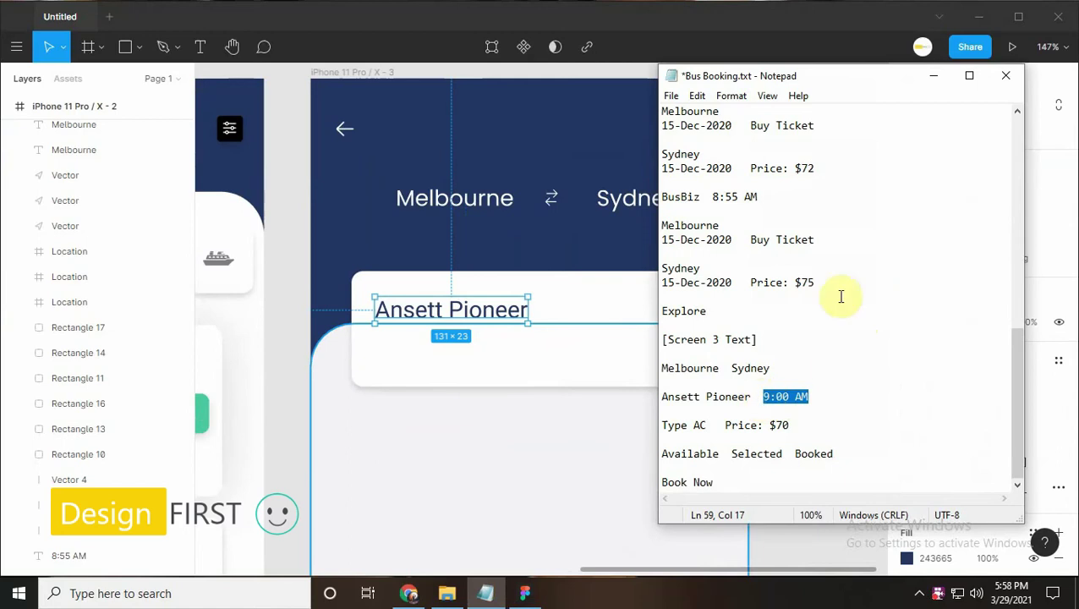
left_click(933, 75)
key("t")
left_click(595, 302)
key("ctrl+v")
key("Escape")
left_click_drag(608, 416, 634, 414)
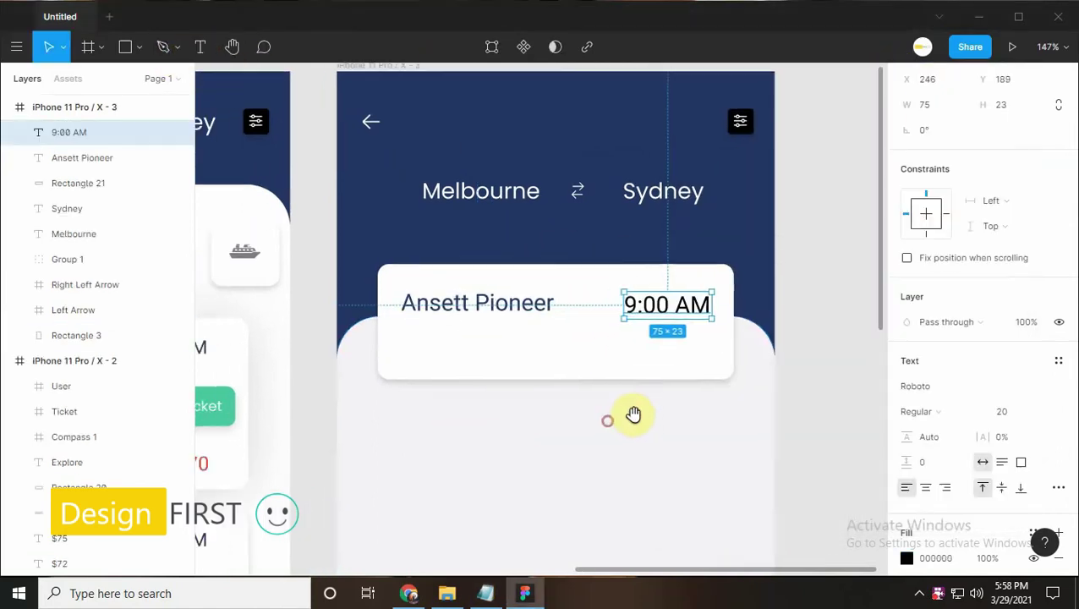
Set the 9:00 AM time's font size to 17
scroll(957, 268, "up", 2)
left_click_drag(672, 305, 667, 316)
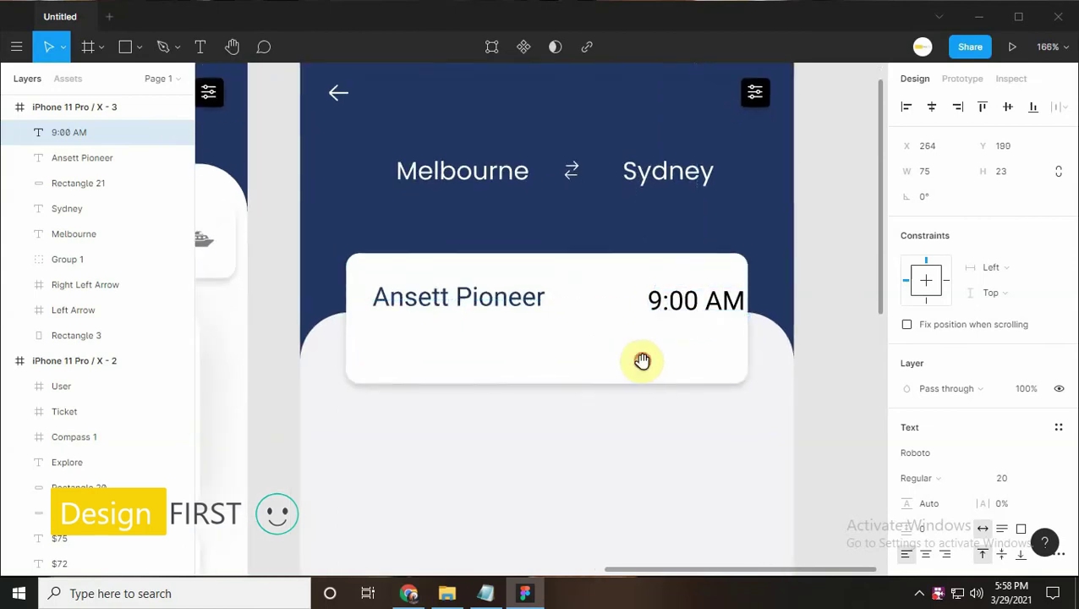
scroll(625, 356, "up", 1)
left_click(1015, 479)
type("7")
key("Return")
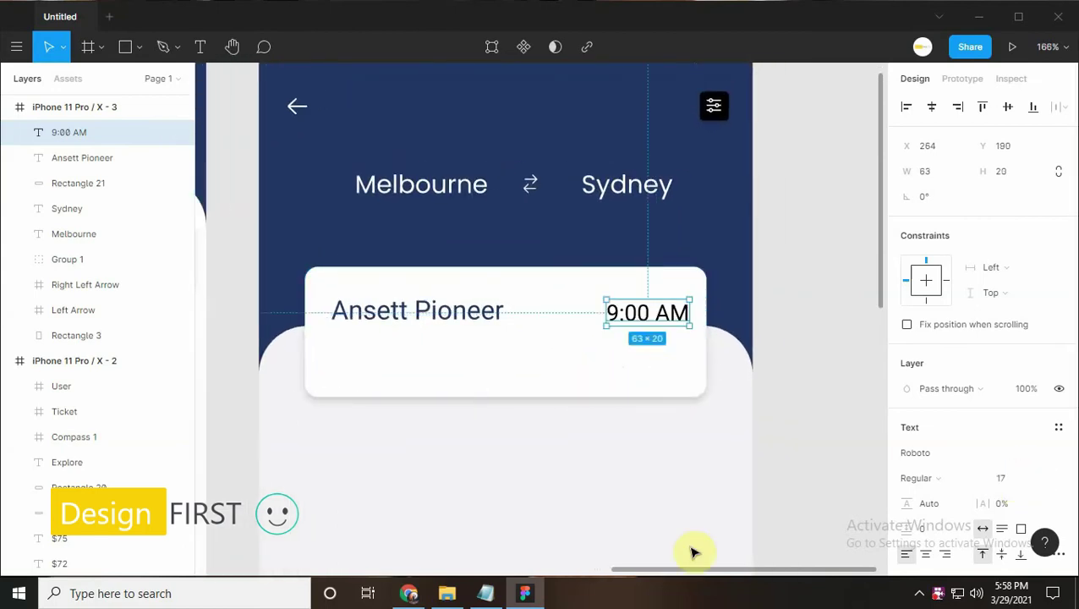
scroll(692, 552, "down", 1)
scroll(956, 489, "down", 5)
Colour the 9:00 AM time navy, deselect it and bring the notes back up
left_click(906, 399)
left_click(811, 499)
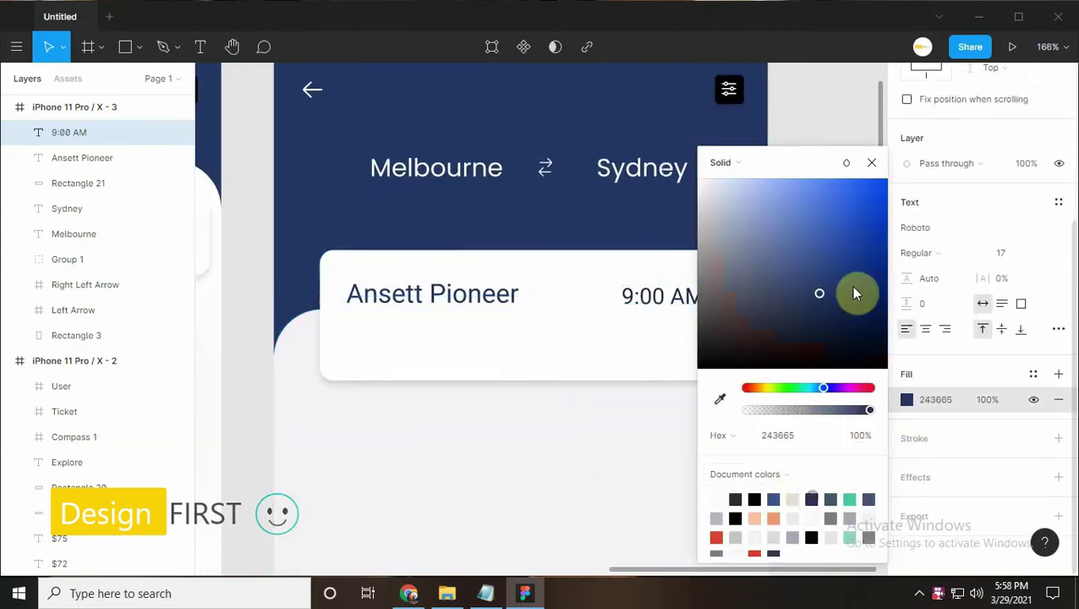
left_click(872, 163)
scroll(712, 320, "down", 1)
left_click(511, 554)
left_click(485, 593)
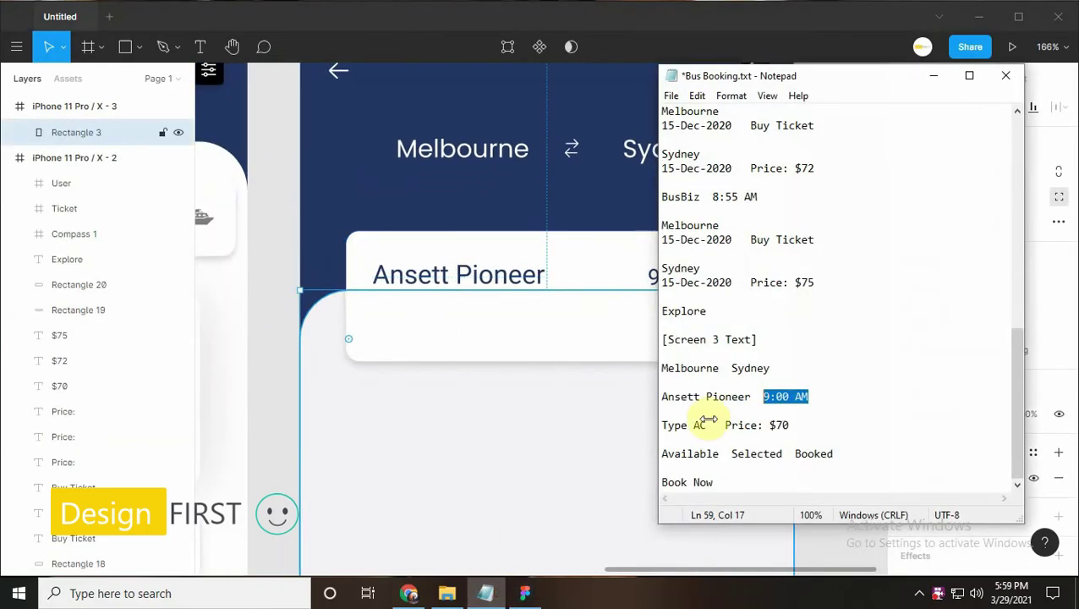
Copy 'Type' from the notes and place it as text under Ansett Pioneer
left_click_drag(686, 426, 620, 435)
key("ctrl+c")
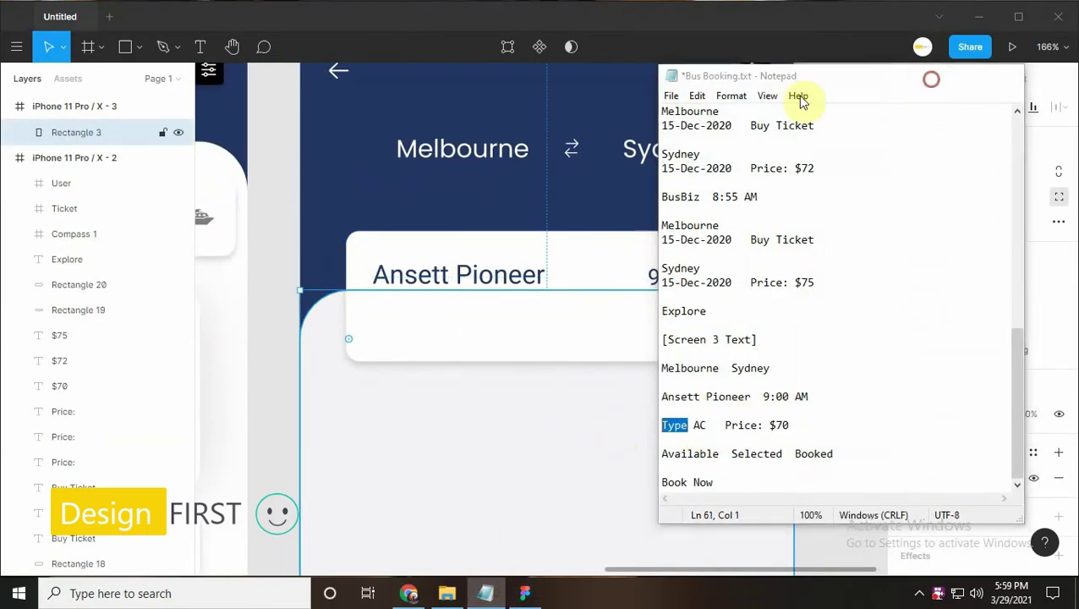
left_click(933, 75)
key("t")
left_click(394, 329)
key("ctrl+v")
key("Escape")
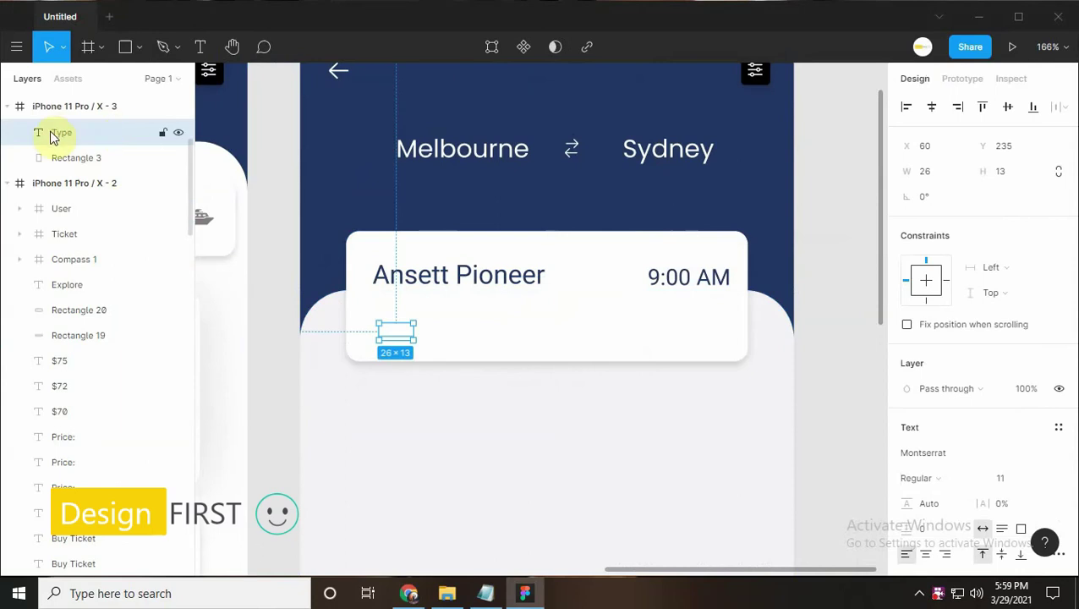
left_click_drag(53, 342, 51, 126)
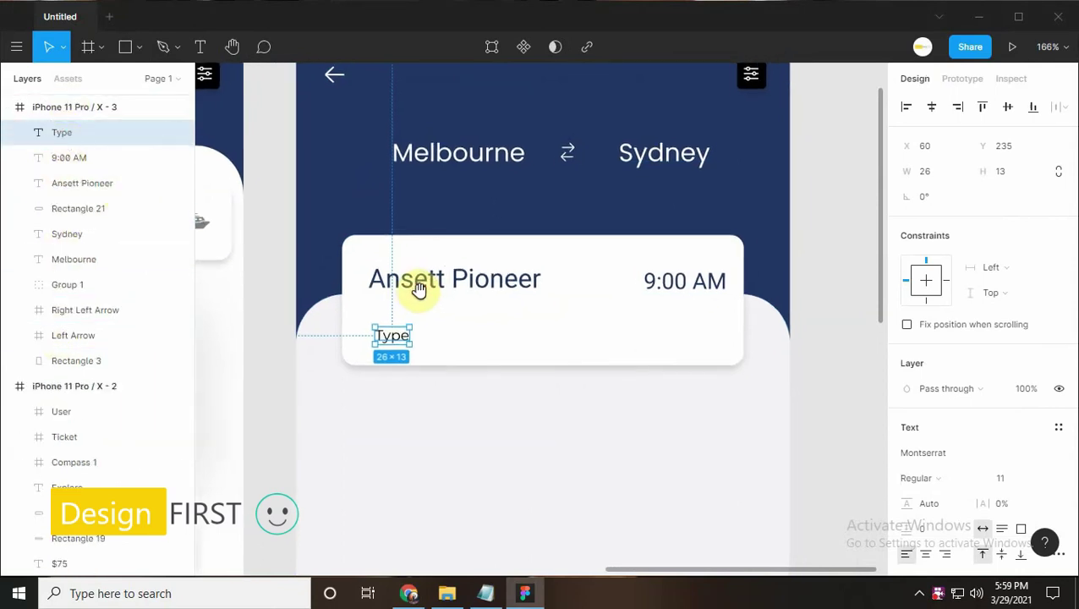
key("Left")
key("Left")
key("Left")
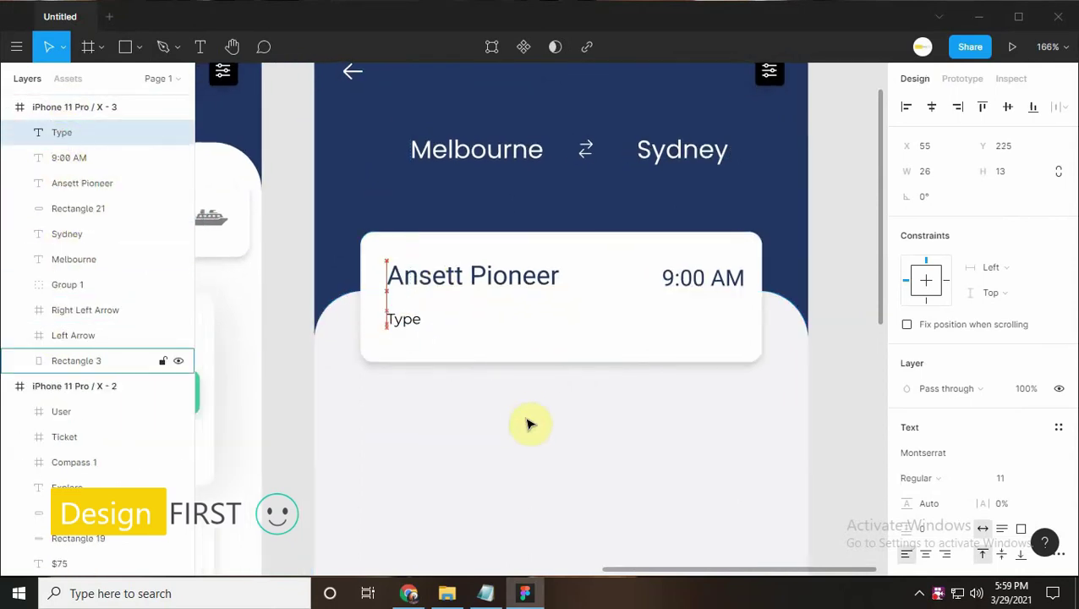
left_click_drag(528, 422, 547, 407)
scroll(915, 446, "down", 3)
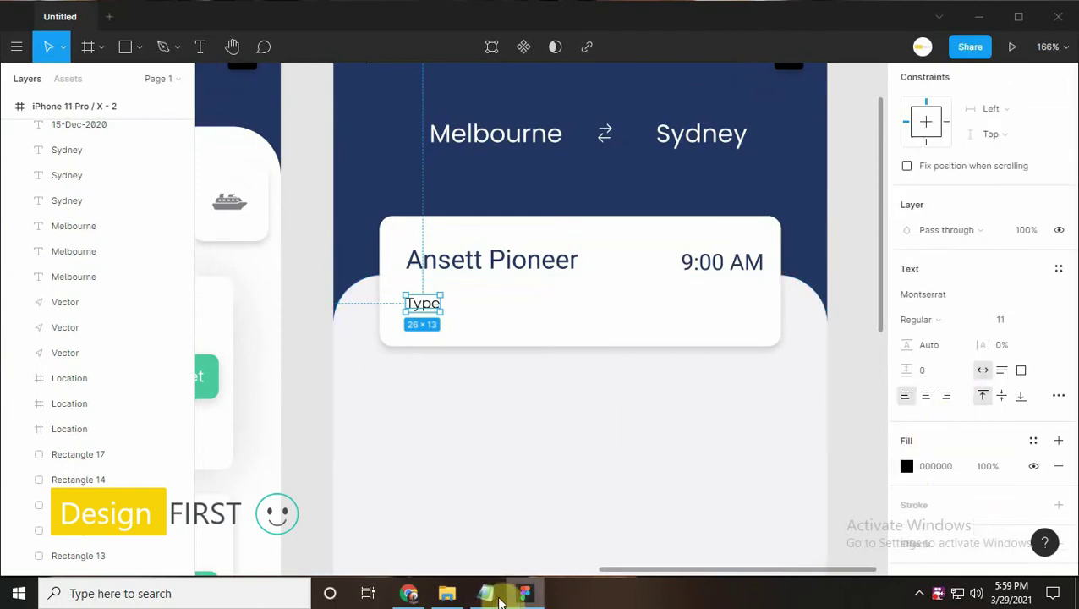
Give the Type label the grey fill #B9B5C4 copied from the notes
left_click(485, 593)
scroll(807, 277, "up", 3)
scroll(752, 173, "up", 4)
scroll(796, 172, "up", 3)
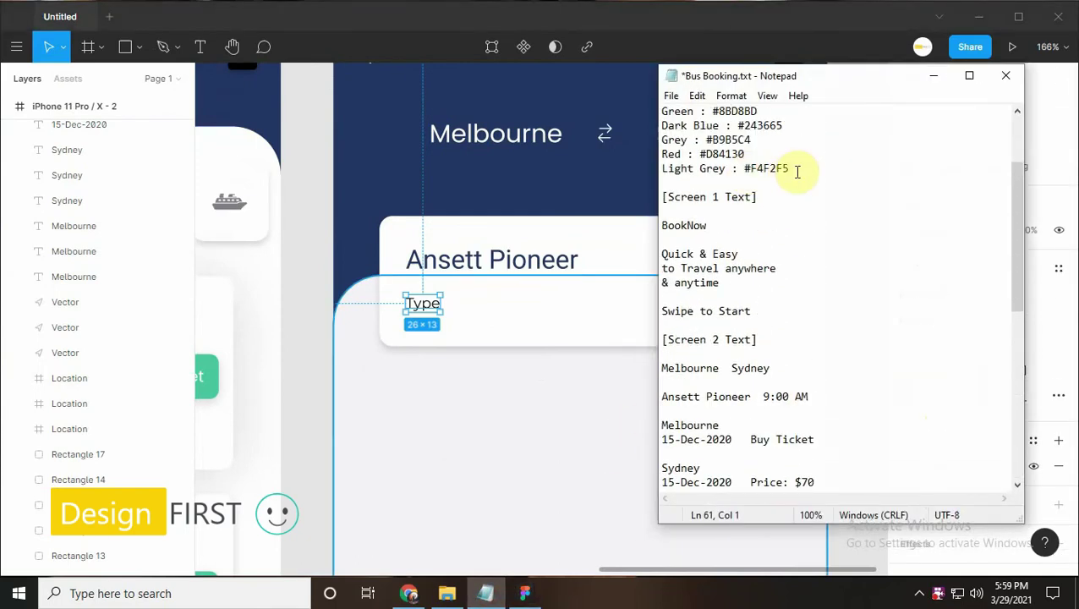
key("ctrl+c")
left_click(934, 75)
left_click(930, 465)
key("ctrl+v")
key("Return")
left_click(582, 440)
Paste 'AC' from the notes as a new text layer inside the third screen
left_click(486, 592)
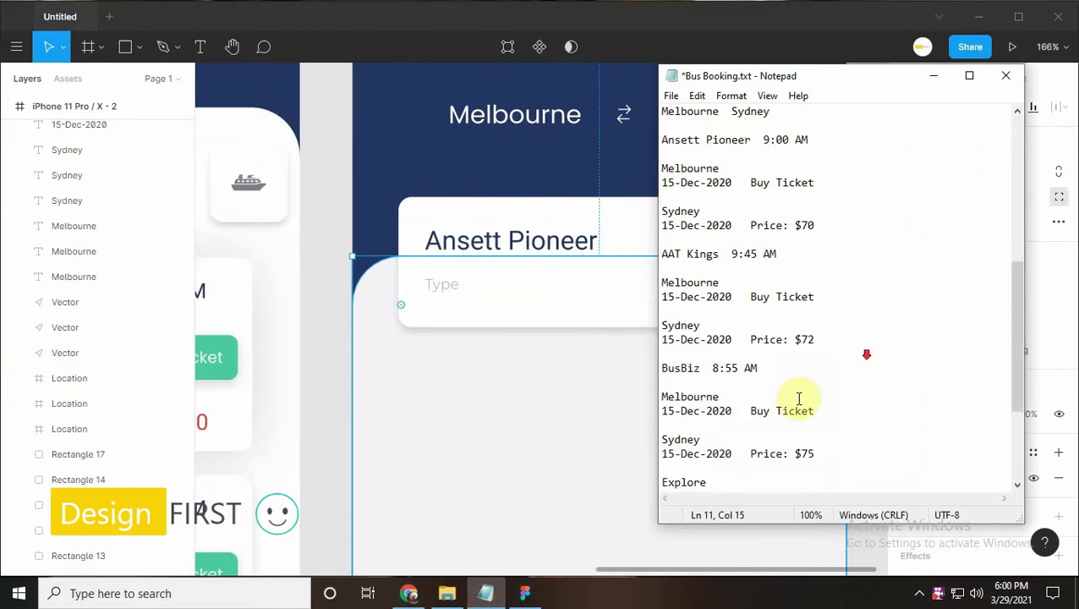
key("ctrl+c")
left_click(933, 75)
left_click(200, 47)
left_click(483, 284)
key("ctrl+v")
key("Escape")
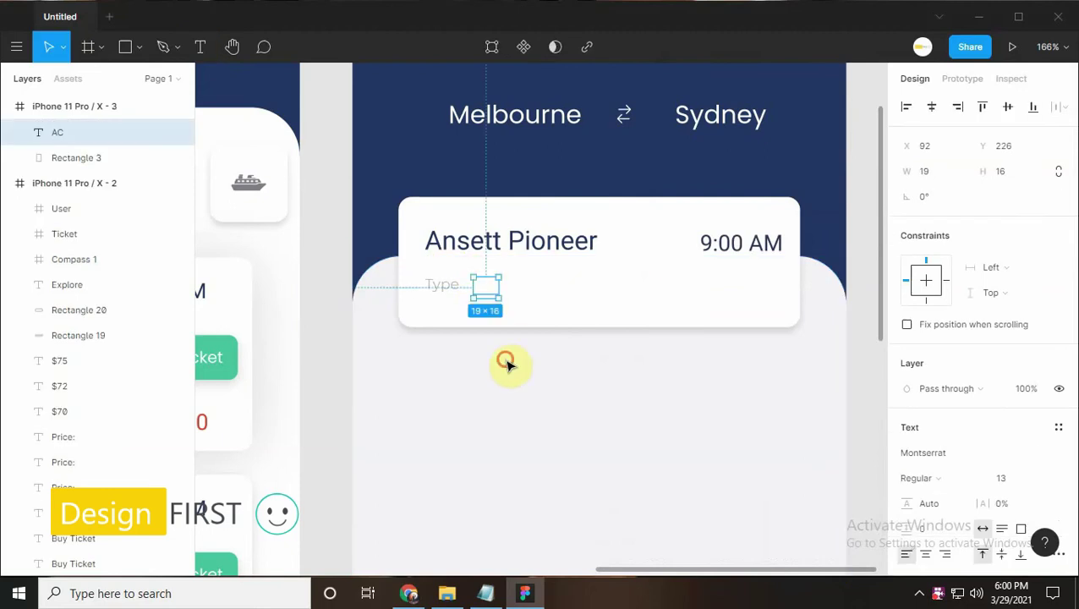
left_click_drag(64, 133, 38, 229)
left_click_drag(44, 125, 42, 122)
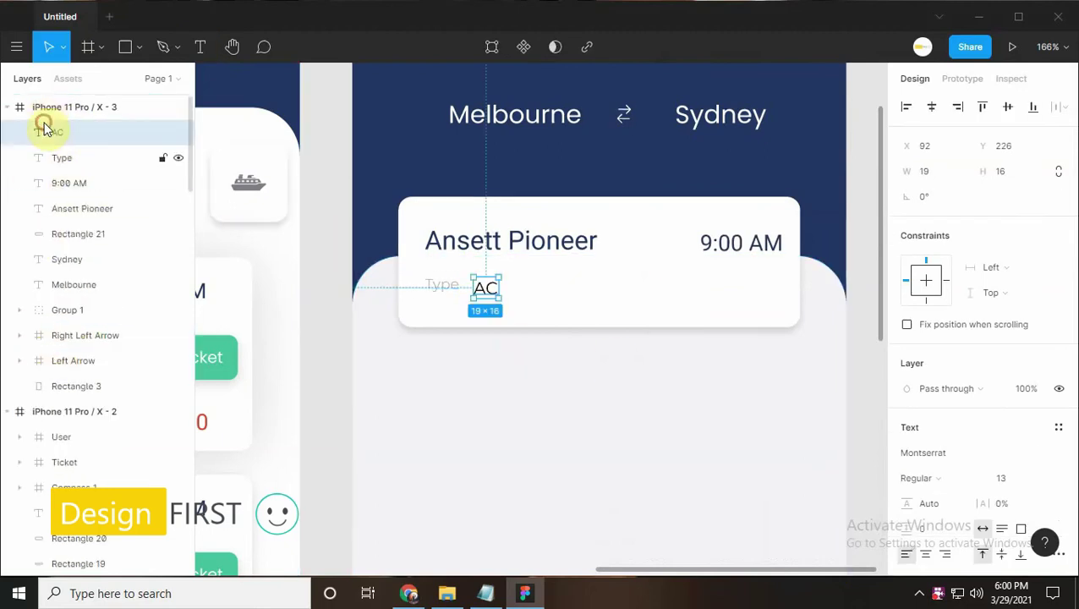
scroll(505, 285, "up", 1)
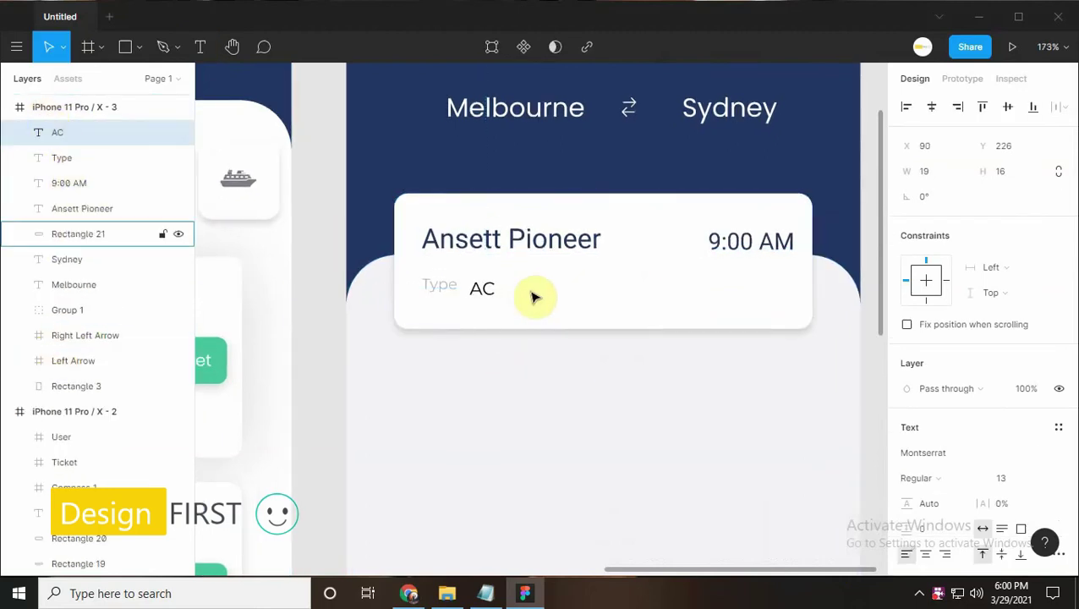
Position AC beside Type and colour it teal
left_click_drag(535, 297, 655, 272)
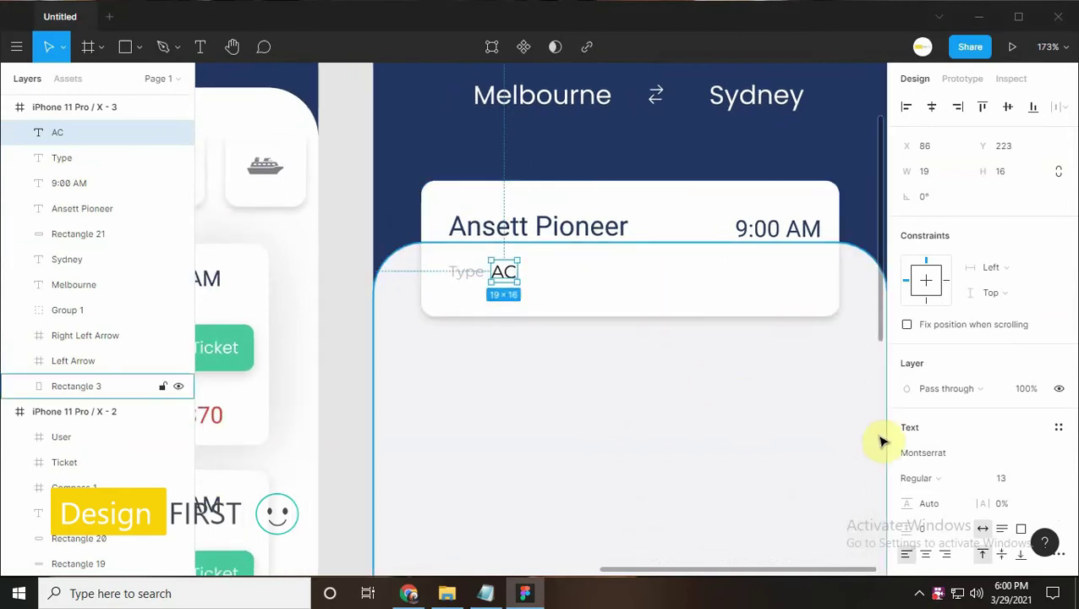
scroll(972, 381, "down", 3)
left_click(906, 403)
left_click(839, 500)
left_click(872, 162)
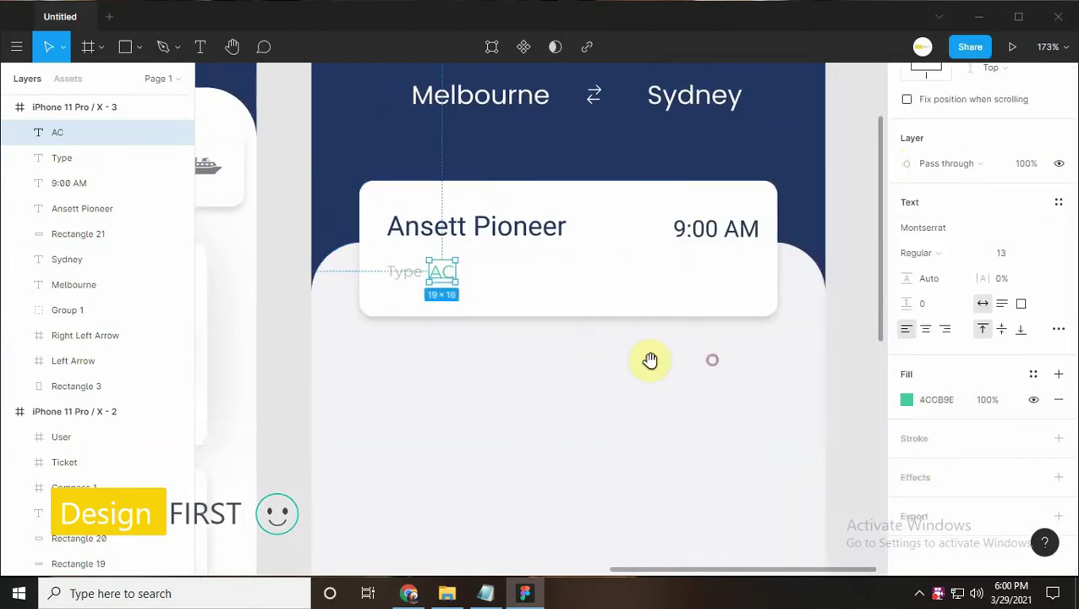
left_click(510, 361)
Add a 'Price:' text label on the card's right side within the third screen
scroll(538, 440, "right", 2)
key("alt+Tab")
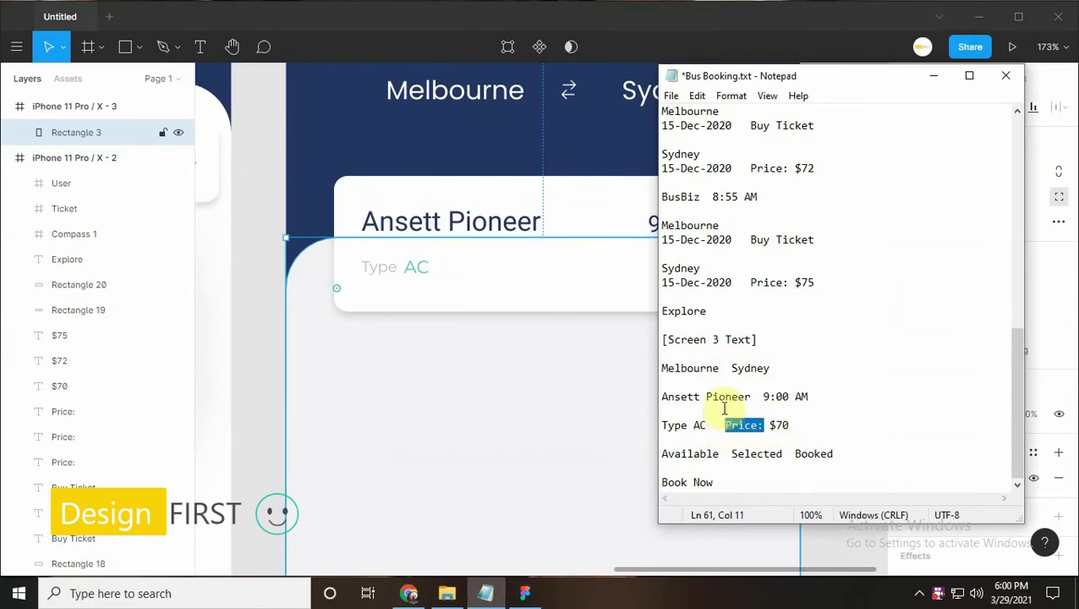
left_click(931, 78)
left_click(601, 266)
key("ctrl+v")
key("Escape")
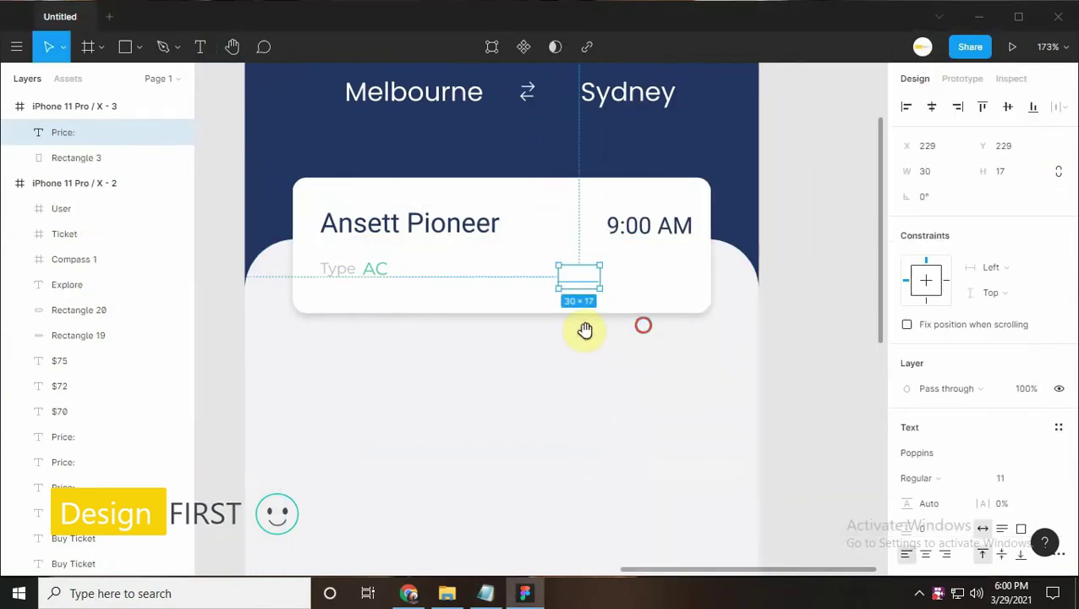
scroll(584, 328, "right", 3)
left_click_drag(55, 383, 67, 145)
left_click_drag(493, 255, 506, 269)
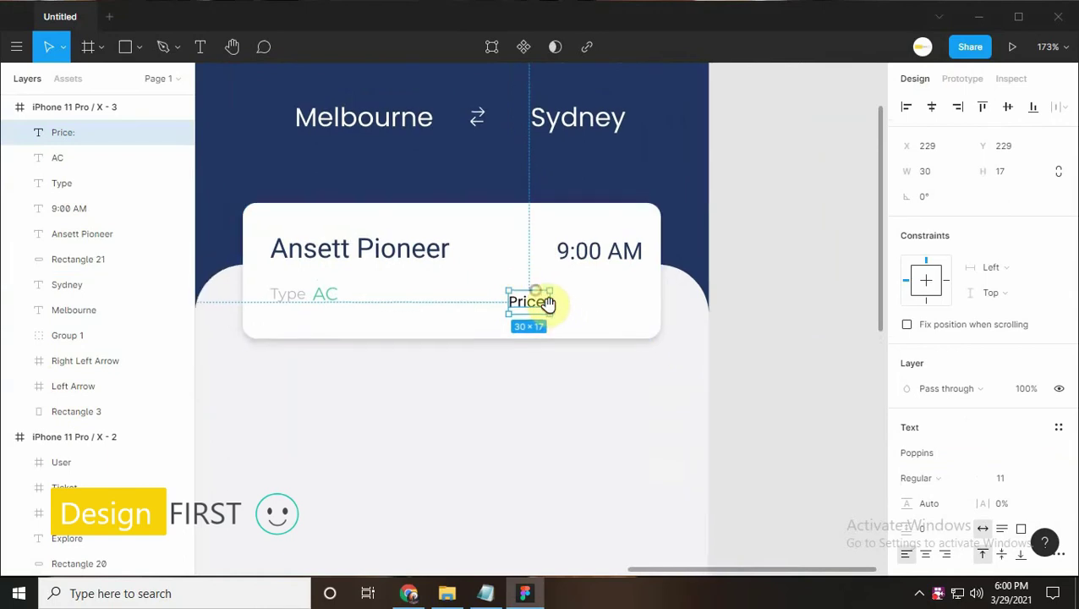
Give the Price: label a light grey #B9B5C4 fill
scroll(938, 454, "down", 4)
left_click(485, 593)
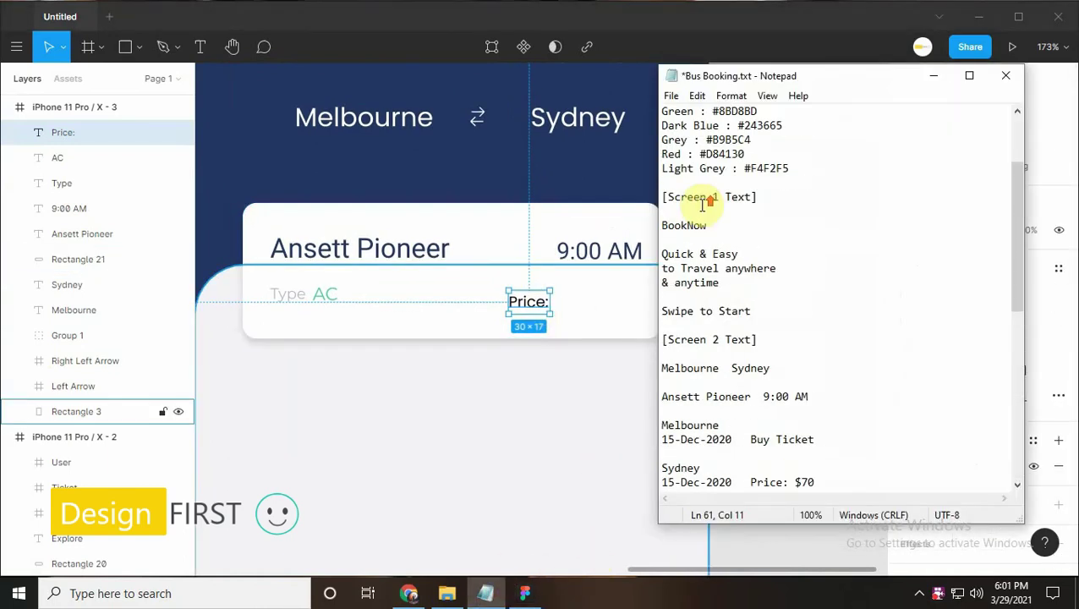
left_click(934, 76)
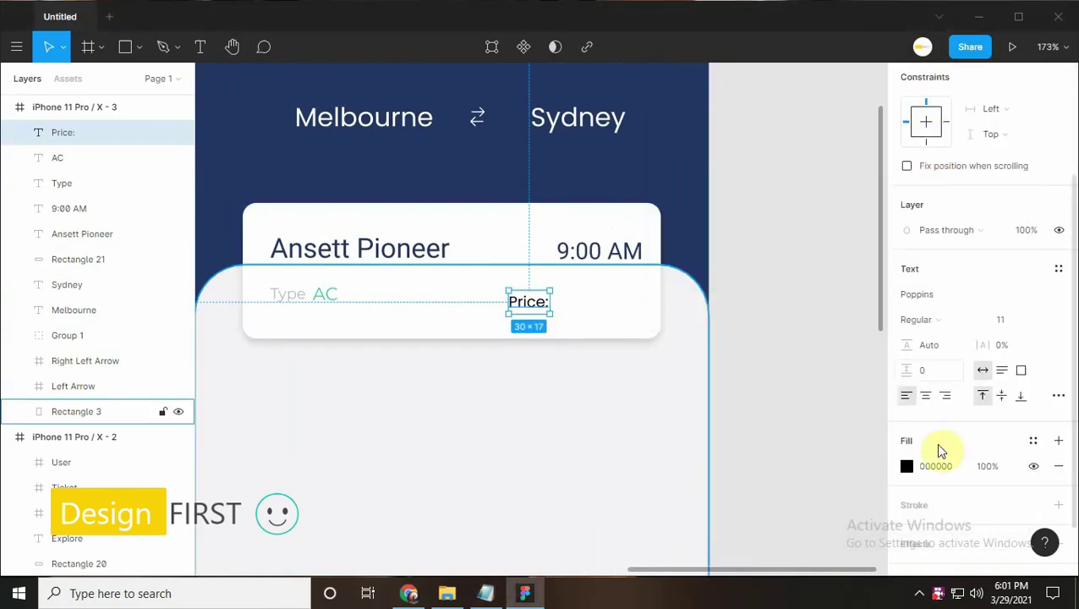
key("Return")
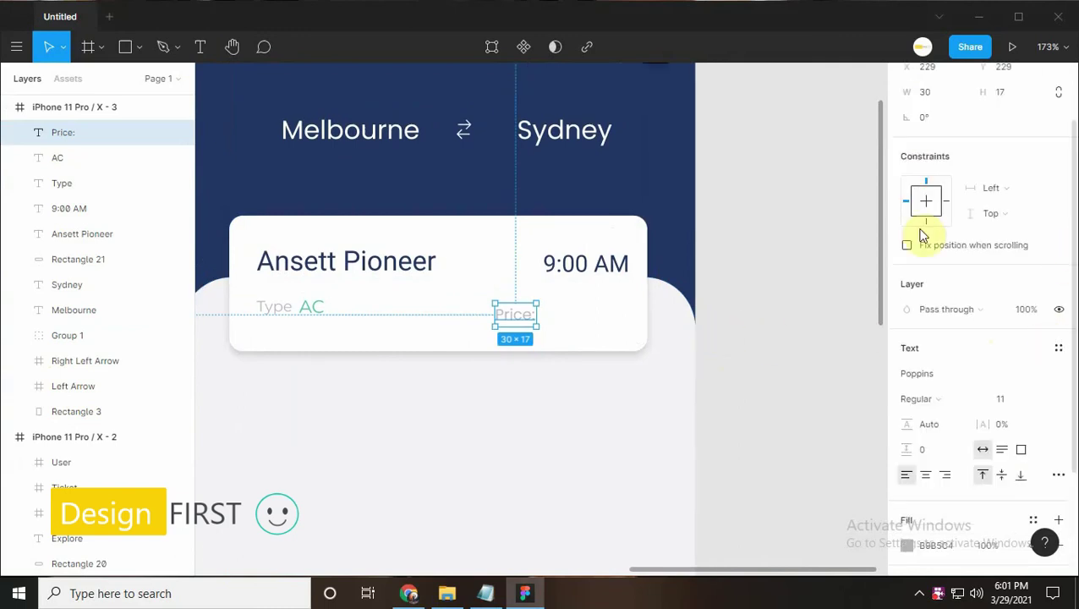
Add a $70 text layer right after Price: on the third screen and align it
left_click(631, 404)
left_click(486, 593)
scroll(779, 338, "down", 10)
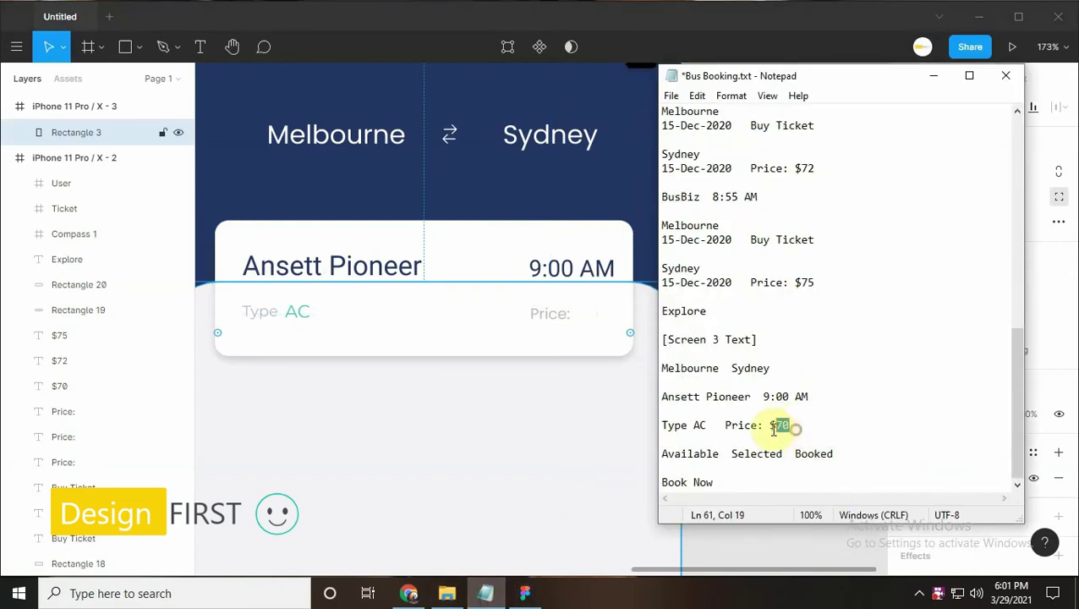
left_click(934, 75)
left_click(582, 303)
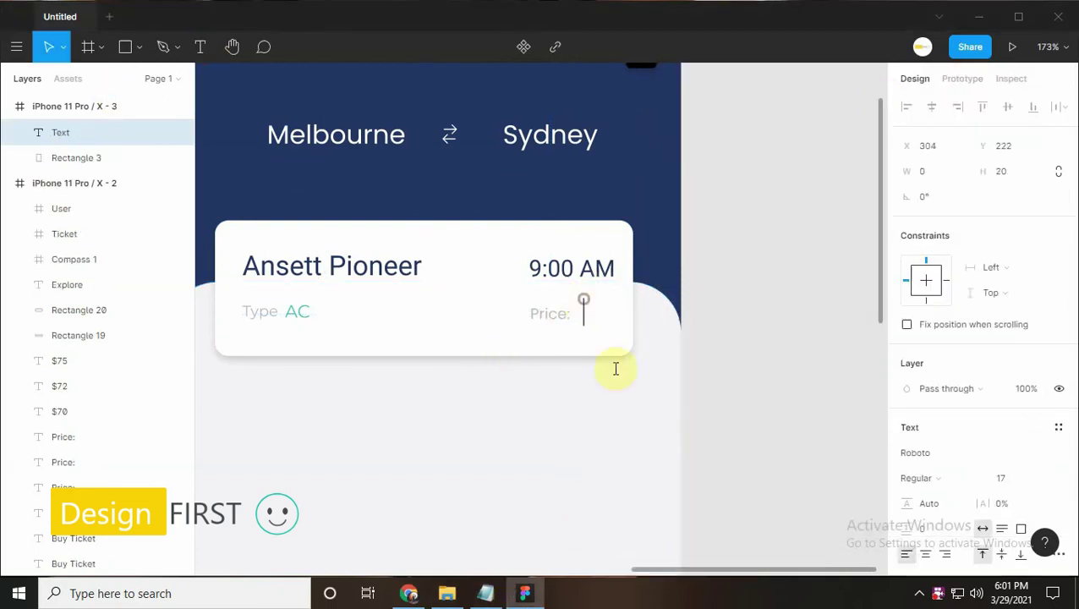
type("$70")
key("Escape")
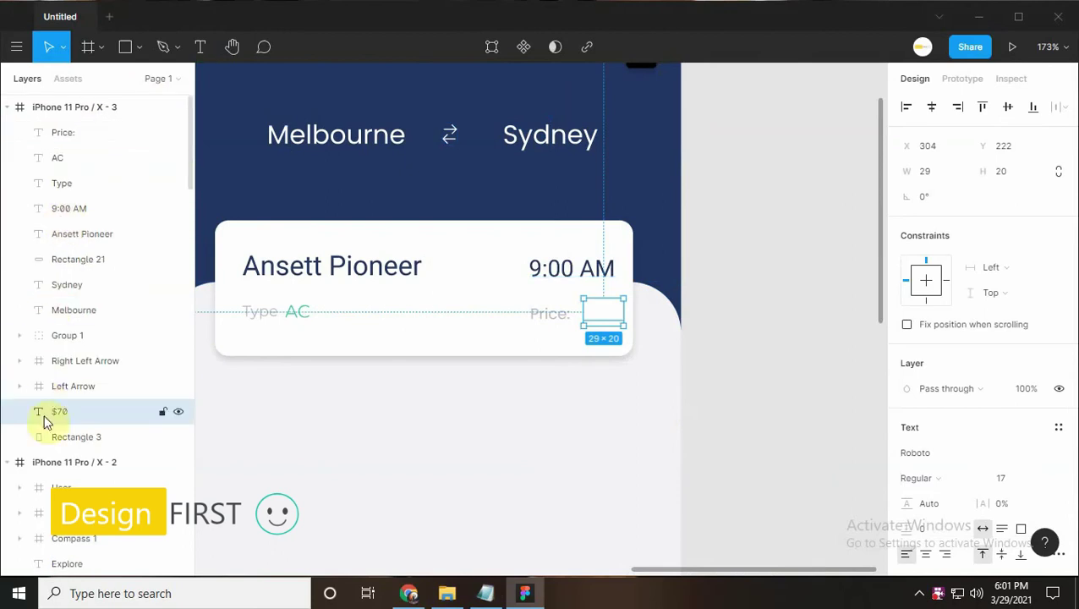
left_click_drag(40, 412, 34, 118)
scroll(622, 317, "left", 1)
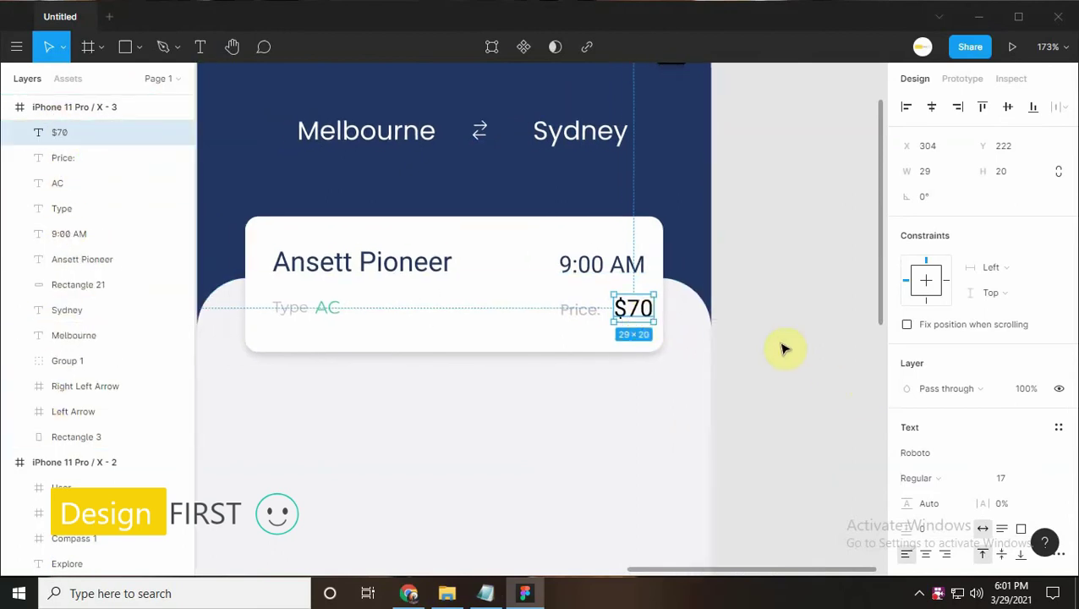
key("Left")
key("Left")
key("Left")
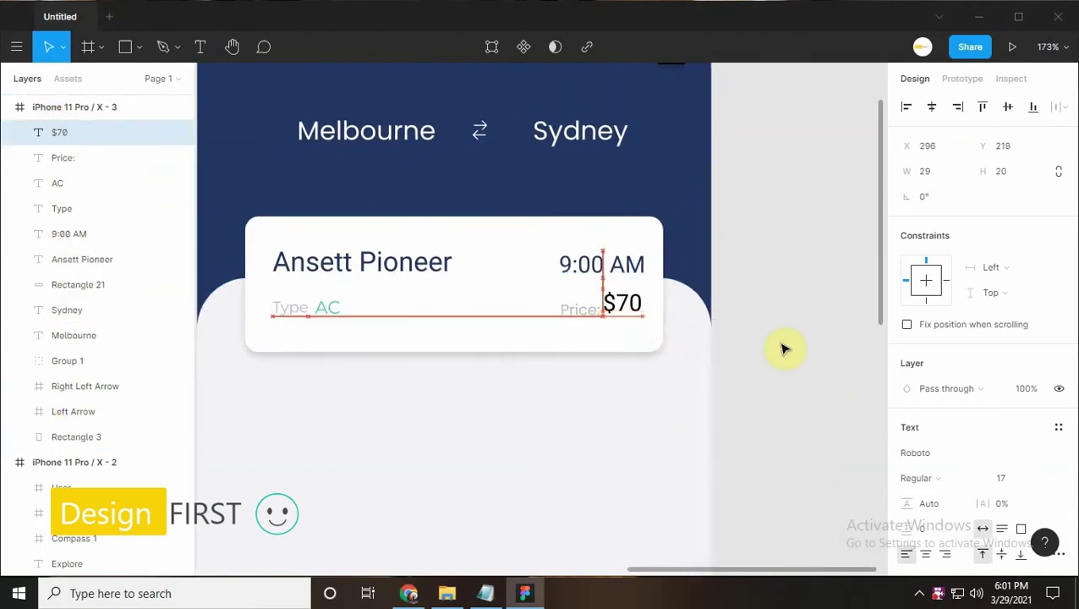
left_click_drag(782, 349, 820, 342)
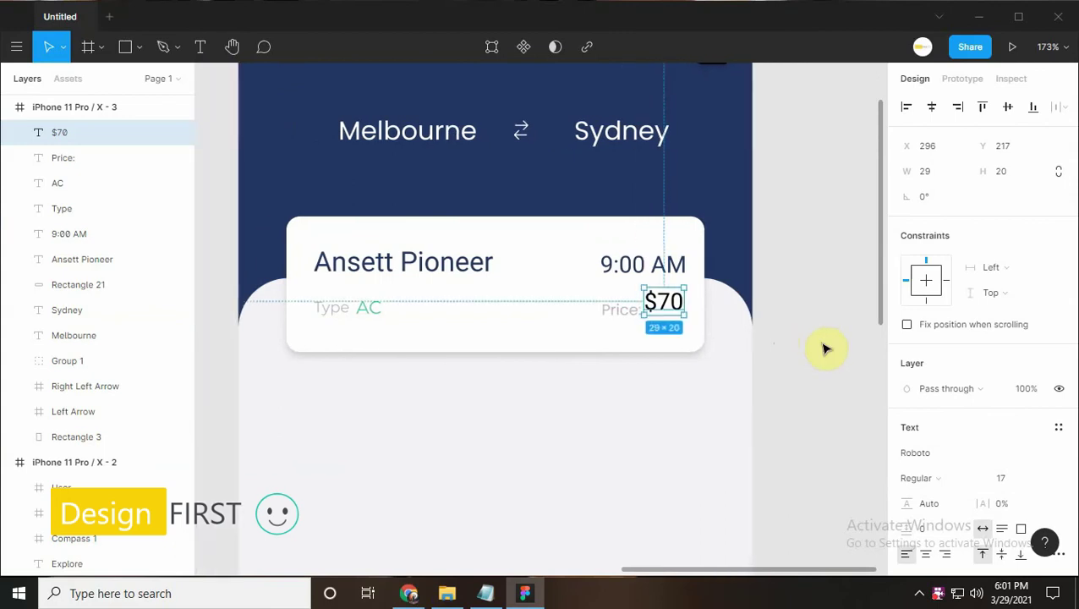
scroll(735, 325, "up", 2)
Colour the $70 price red with #D84130
left_click(485, 593)
scroll(774, 258, "up", 10)
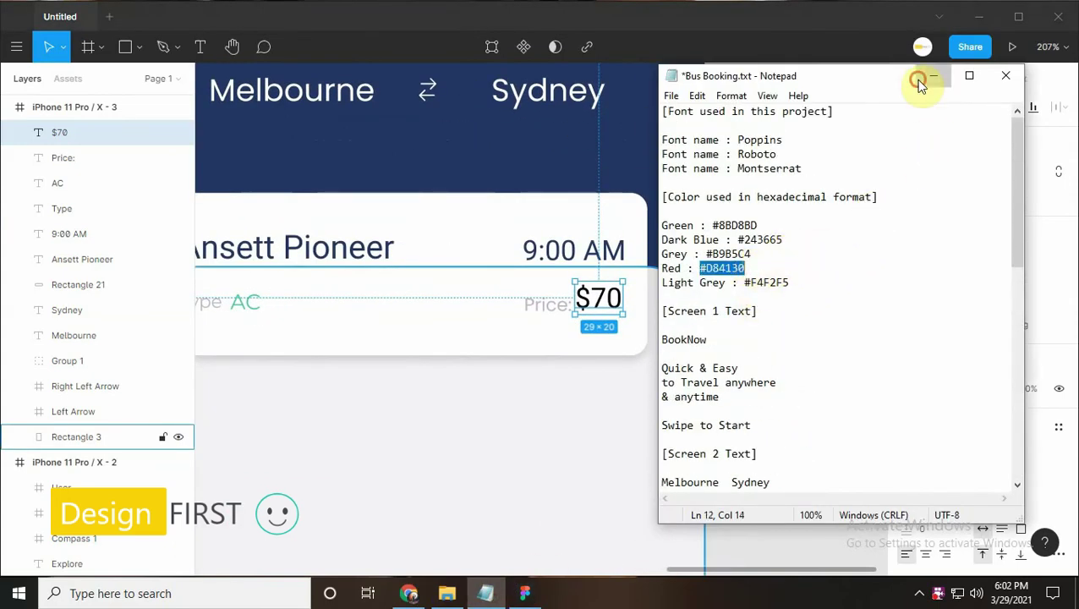
left_click(920, 84)
left_click(934, 461)
key("ctrl+v")
key("Return")
scroll(560, 380, "down", 2)
scroll(561, 381, "left", 2)
Draw a 13×13 square below the ticket card
scroll(561, 381, "down", 2)
key("r")
left_click_drag(372, 294, 390, 311)
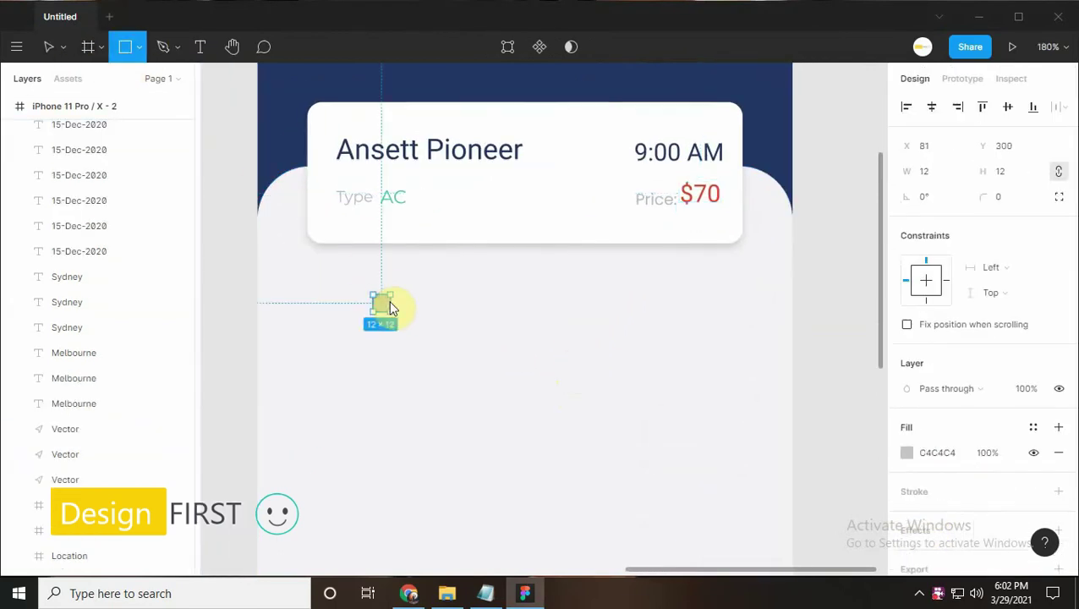
left_click(955, 173)
key("Return")
Fill the square white, give it a drop shadow with Y offset 3, and place it under the card's left side
scroll(972, 339, "down", 1)
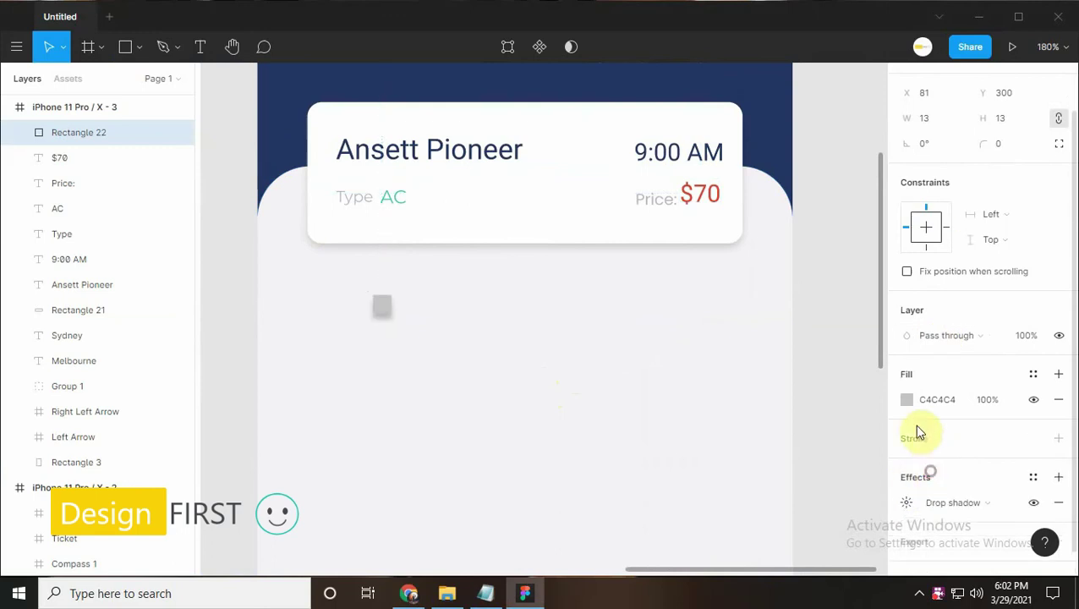
left_click(1057, 477)
left_click(906, 399)
left_click_drag(741, 292, 698, 180)
left_click(906, 502)
left_click(754, 524)
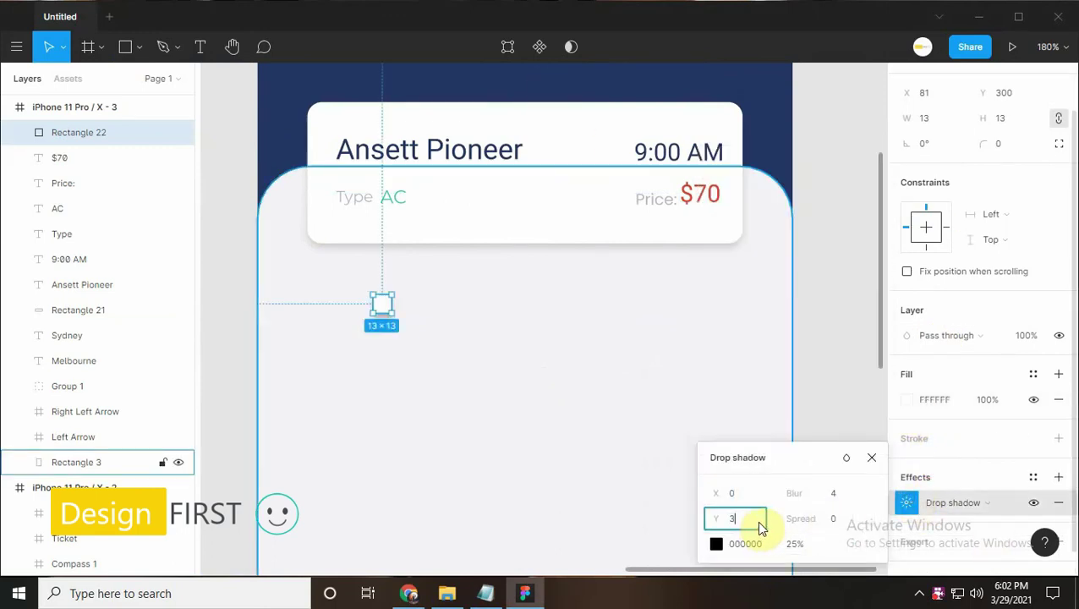
left_click(837, 492)
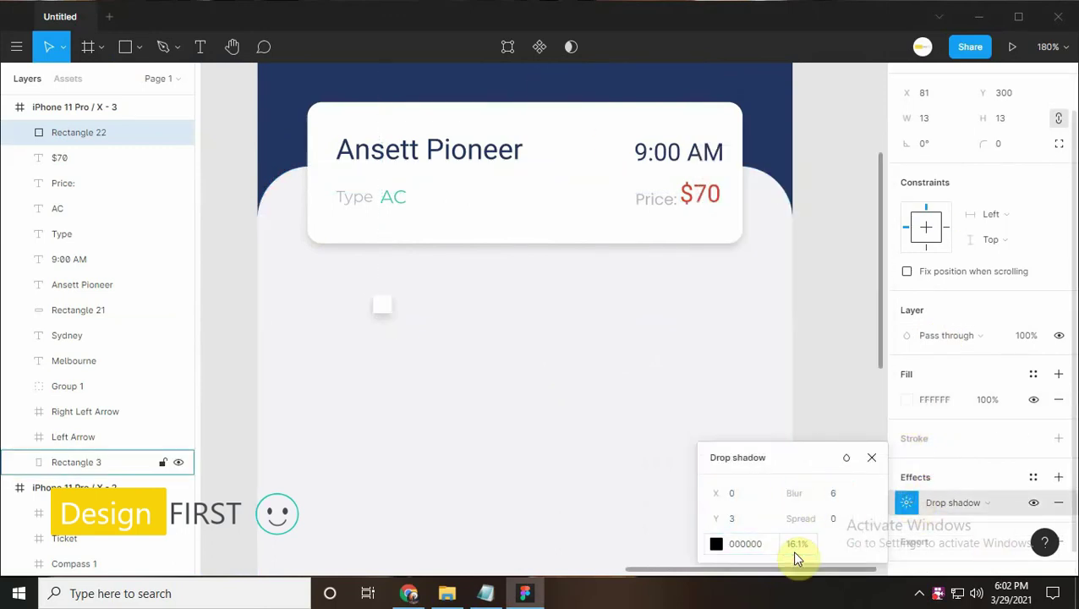
left_click(871, 457)
left_click_drag(382, 305, 377, 263)
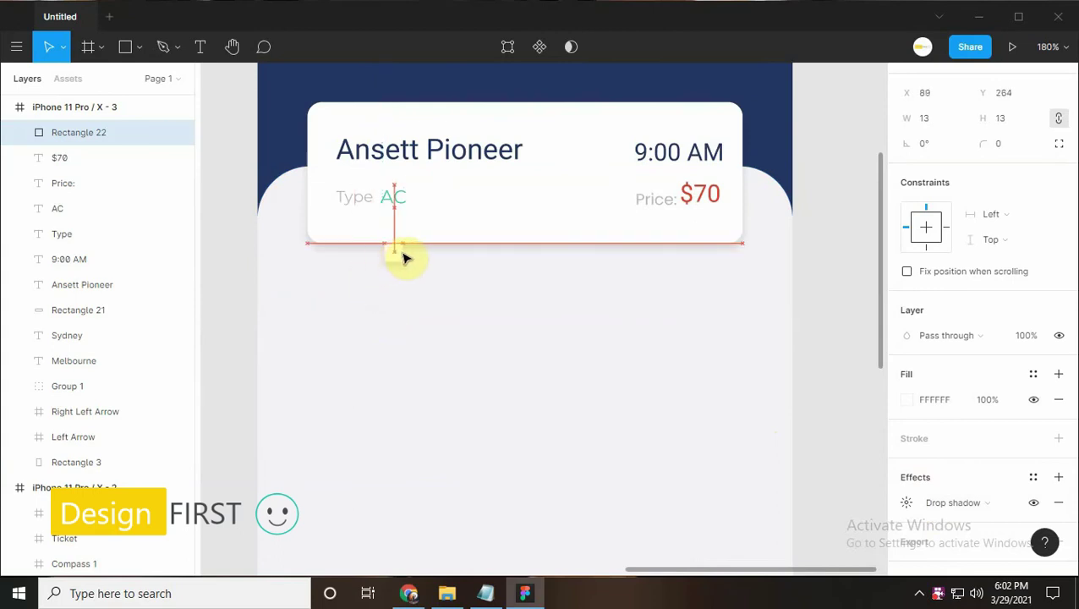
left_click_drag(408, 261, 409, 268)
scroll(409, 267, "up", 3)
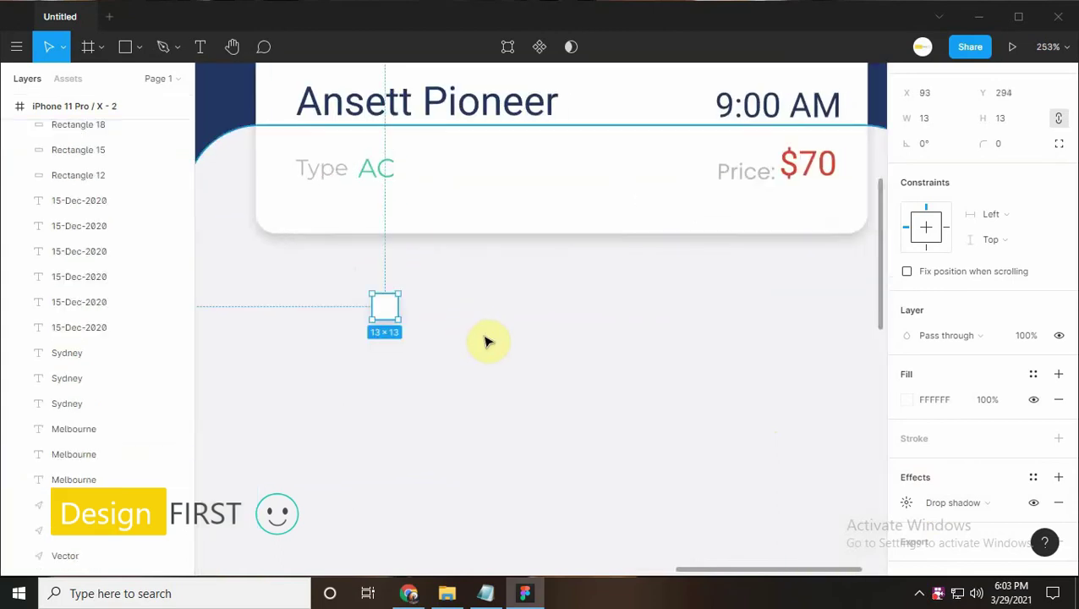
Duplicate the square twice to form a row of three
key("ctrl+d")
left_click_drag(589, 326, 602, 325)
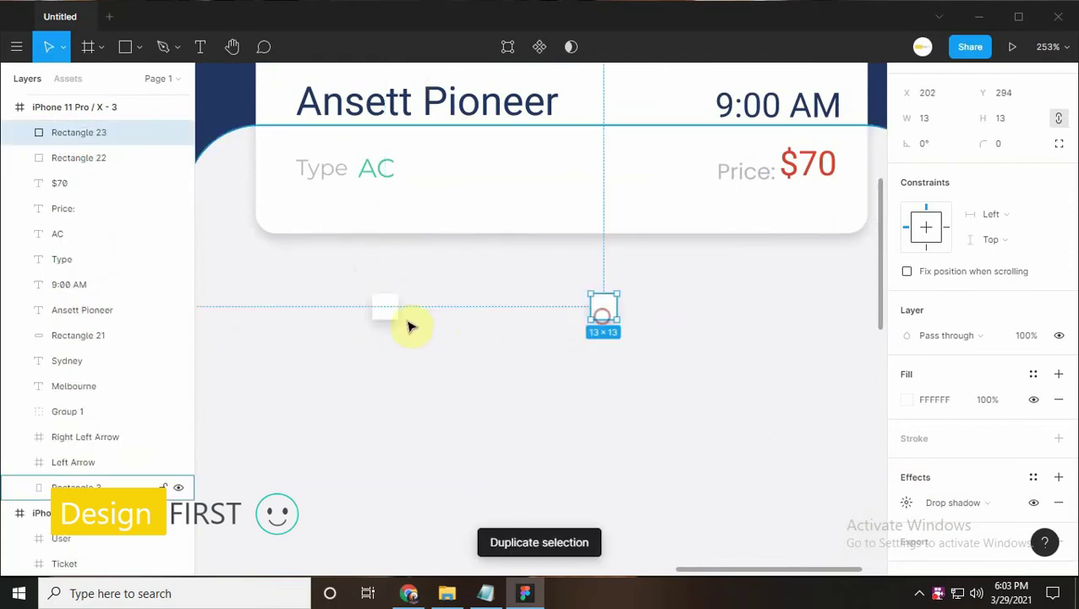
key("Left")
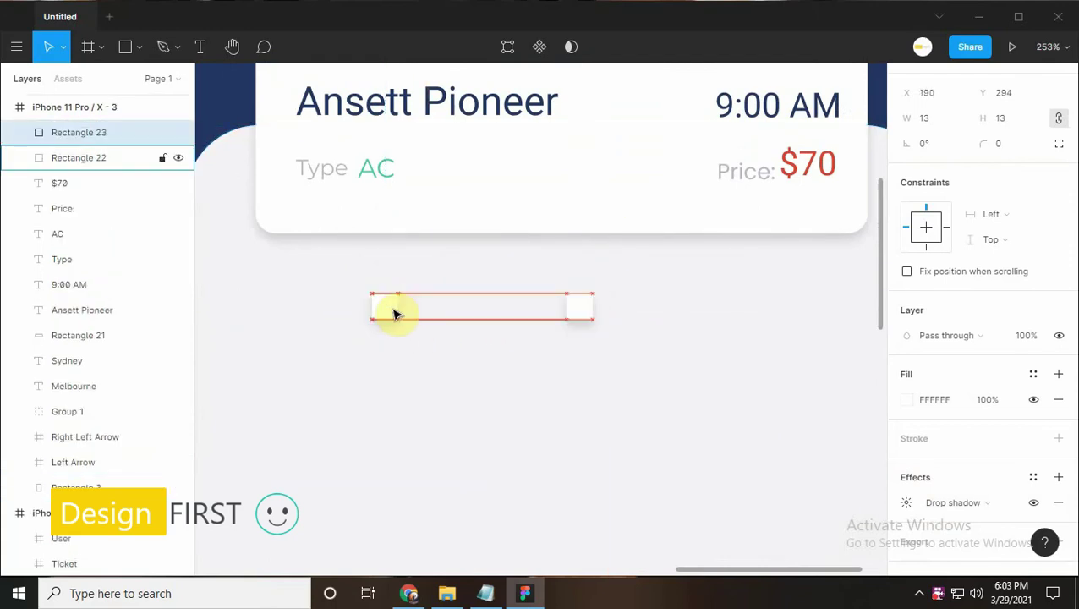
key("ctrl+d")
scroll(562, 330, "right", 2)
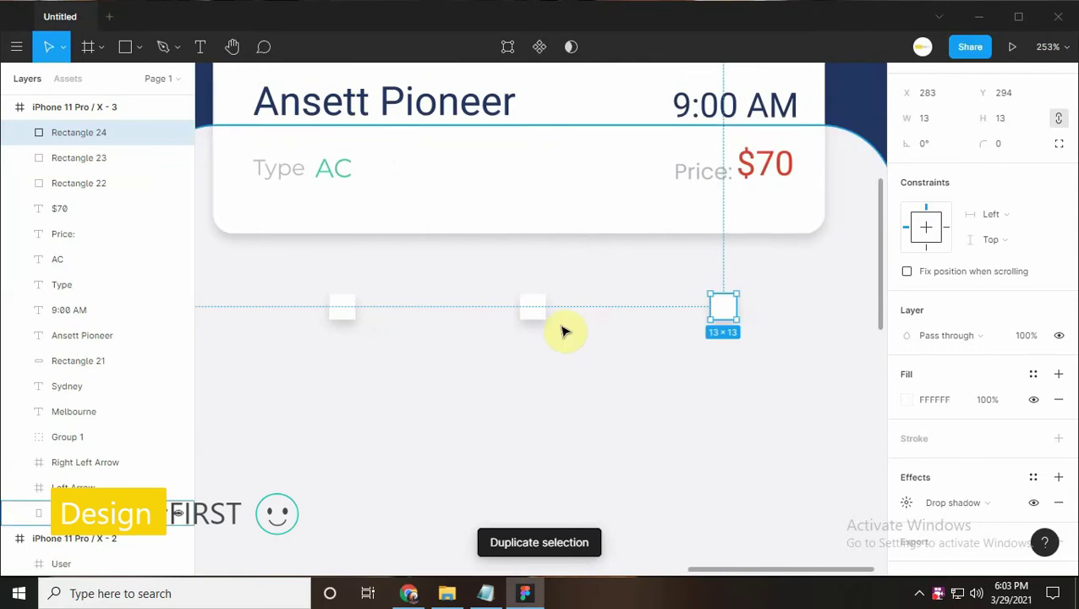
scroll(558, 313, "left", 3)
Make the middle square teal #4CCB9E and the right square dark navy
left_click(600, 295)
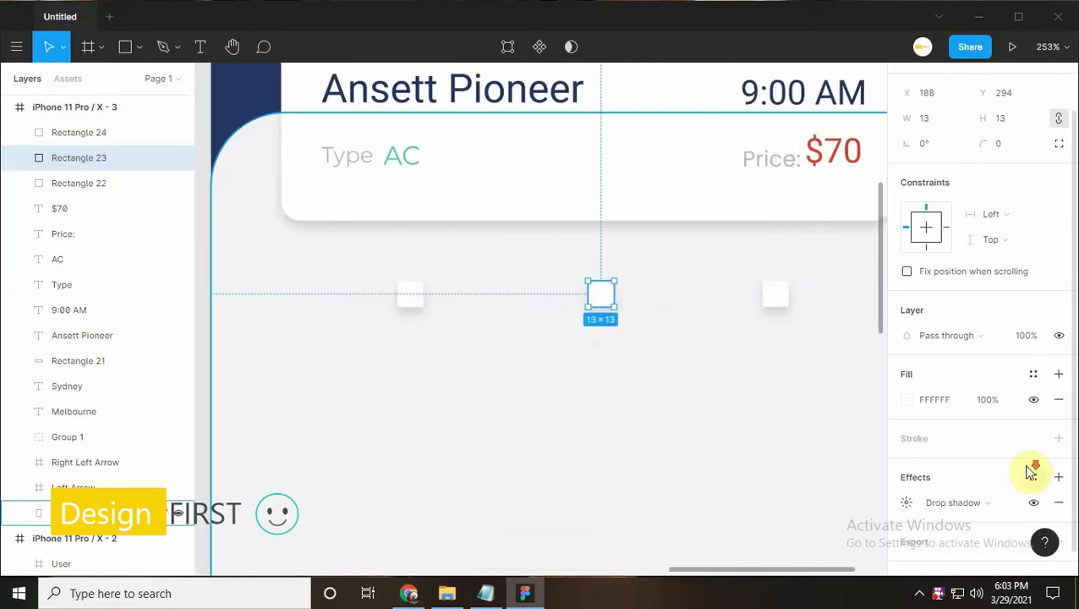
scroll(1027, 470, "down", 1)
left_click(908, 374)
left_click(849, 499)
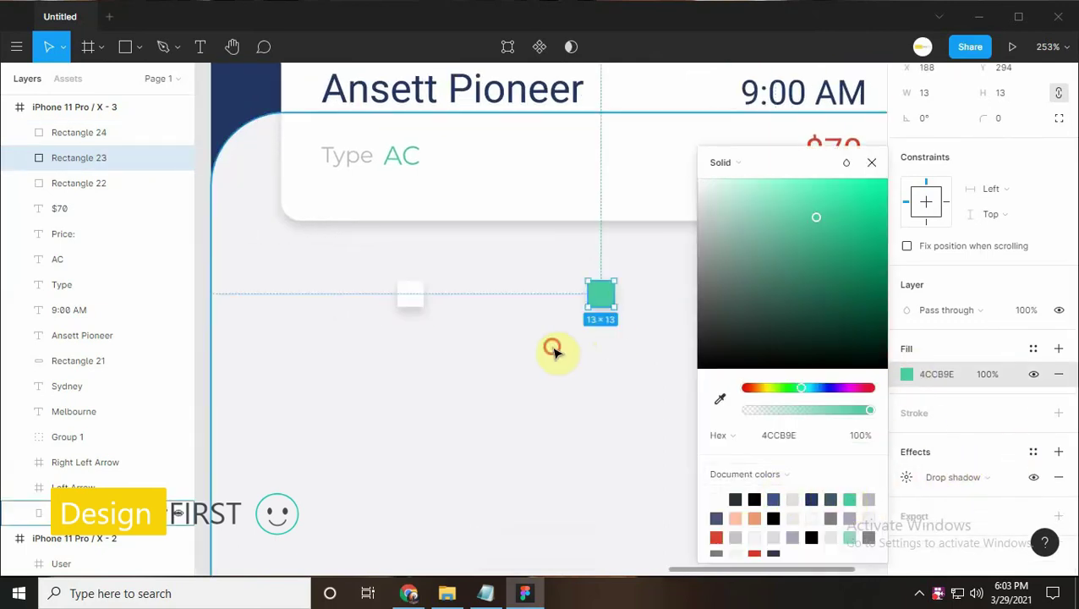
key("Escape")
scroll(594, 369, "right", 2)
left_click(734, 293)
left_click(907, 374)
left_click(772, 498)
left_click(871, 162)
key("alt+Tab")
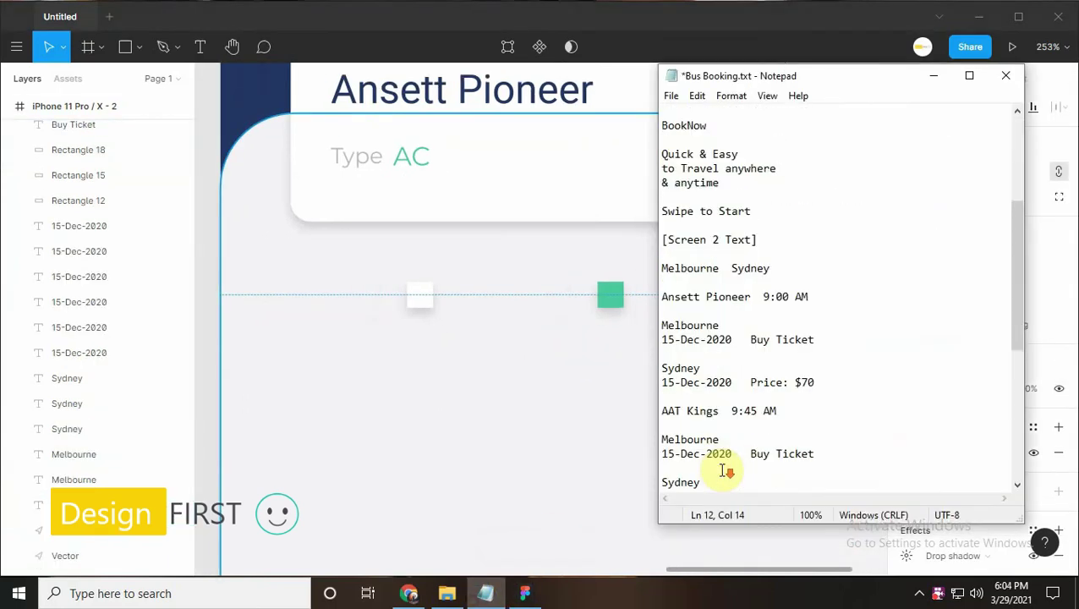
Add the word 'Available' from the notes as a label under the white square
scroll(724, 470, "down", 8)
left_click_drag(664, 457, 602, 457)
key("ctrl+c")
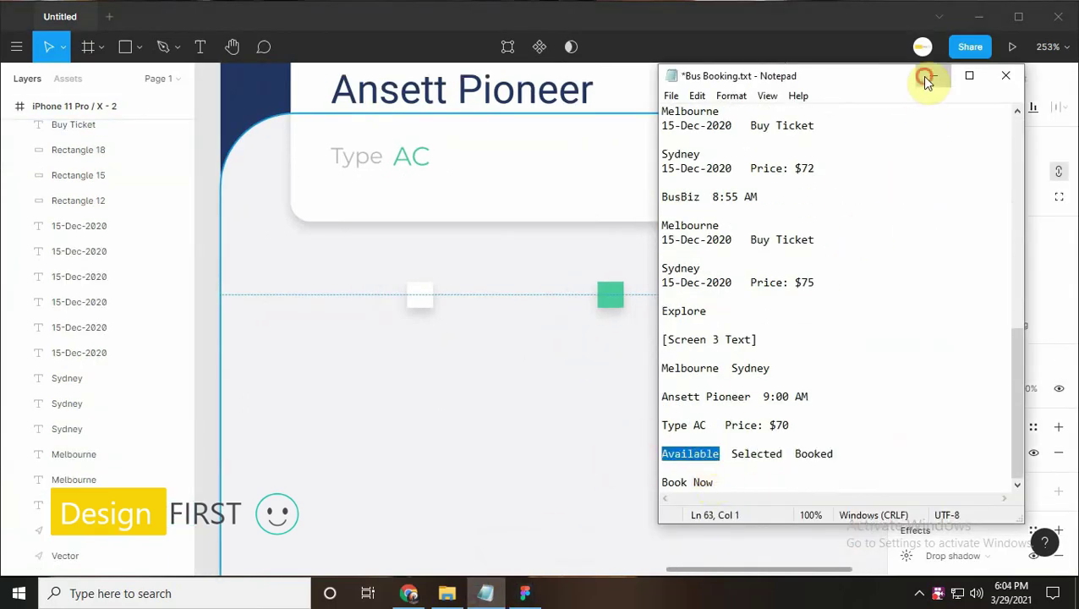
left_click(928, 82)
left_click(200, 47)
left_click(373, 335)
key("ctrl+v")
key("Escape")
key("shift+Left")
key("Left")
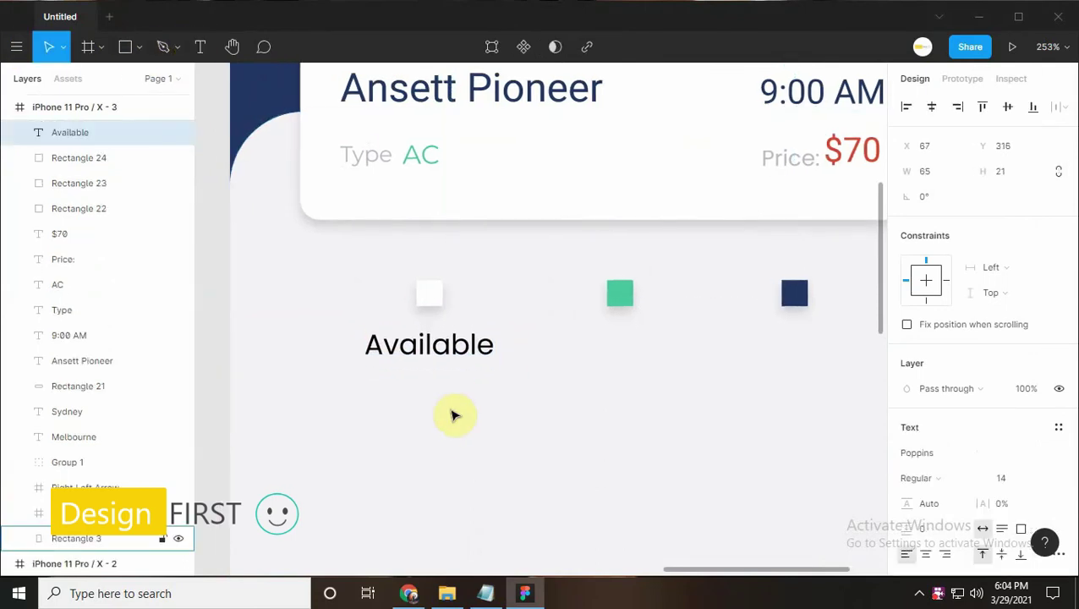
Copy the label under the teal square and change it to 'Selected'
left_click_drag(476, 341, 591, 353)
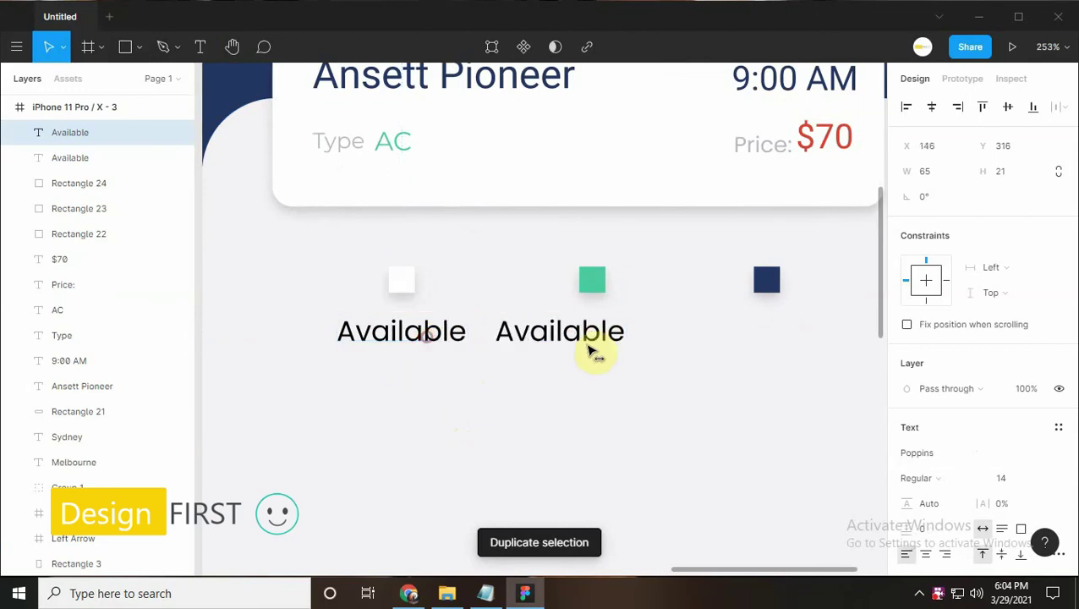
key("shift+Right")
key("Right")
key("Right")
key("Right")
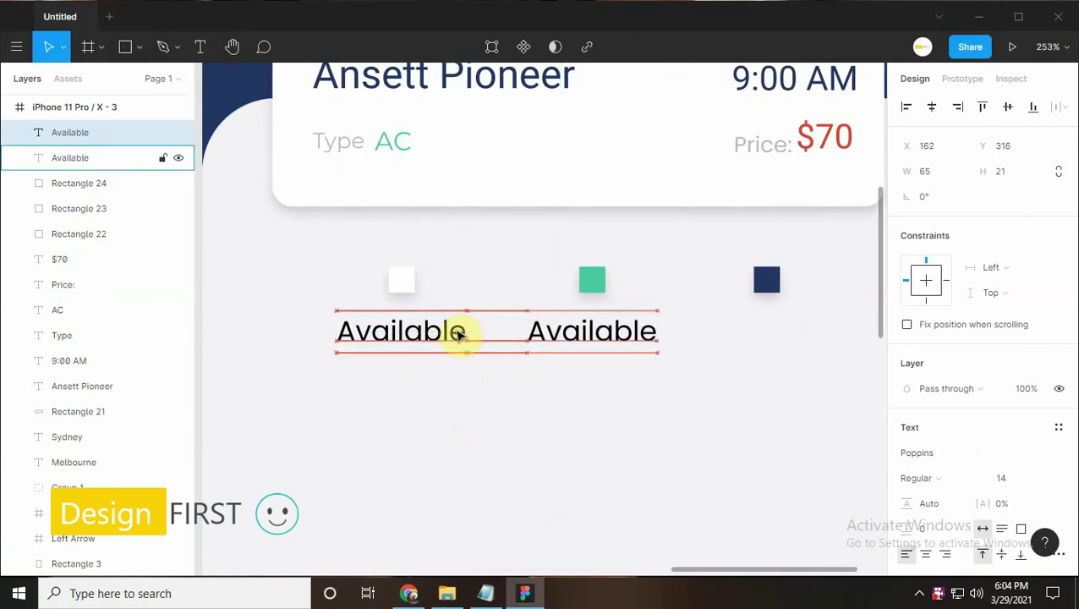
left_click(486, 592)
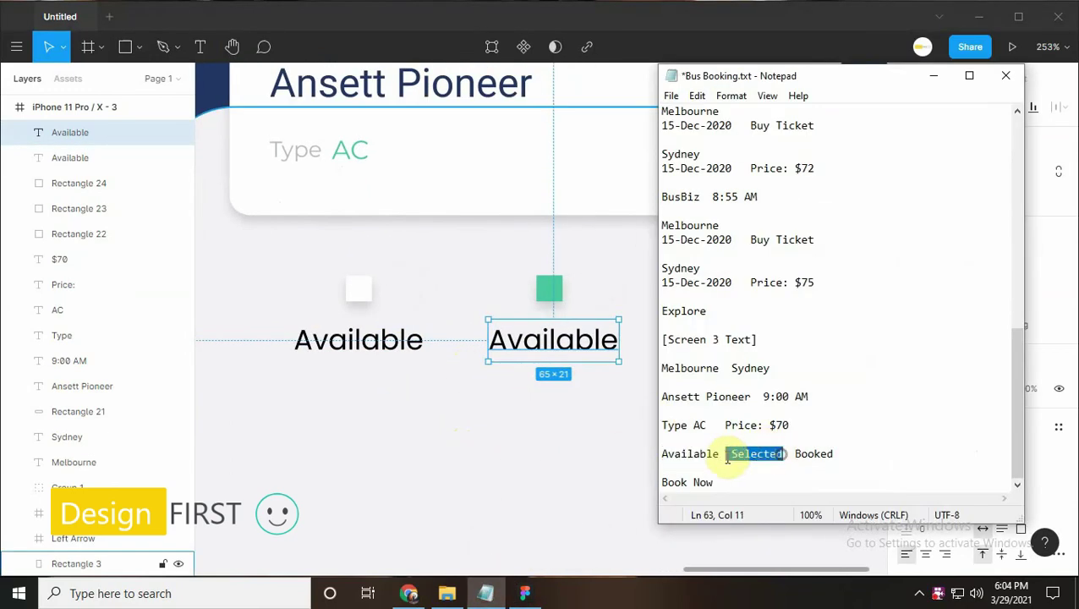
left_click(570, 339)
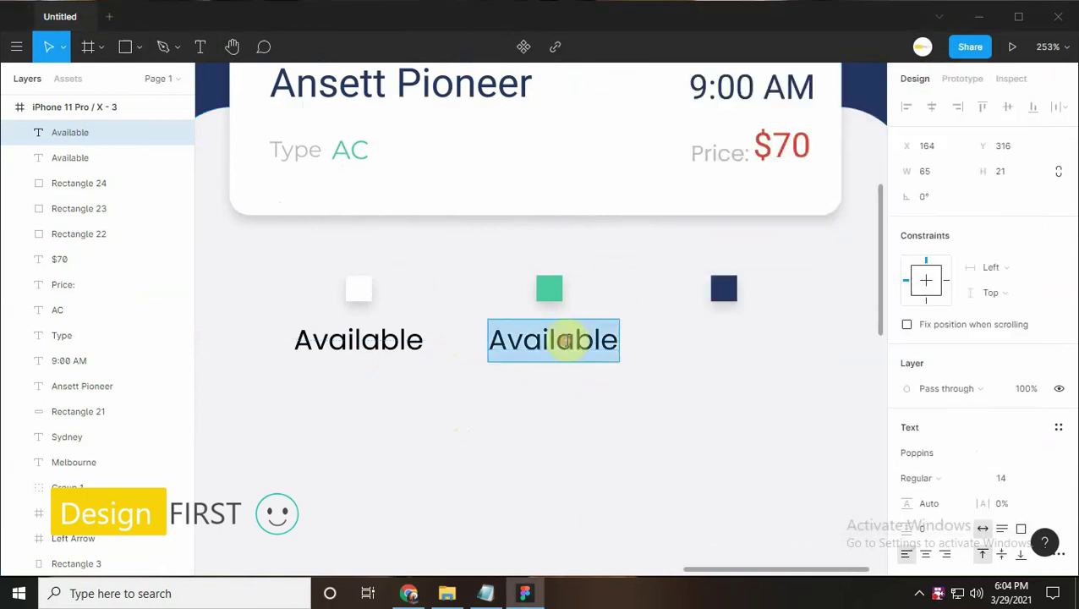
key("Return")
type("Selected")
key("Escape")
Copy the label under the navy square and change it to 'Booked'
key("ctrl+d")
left_click_drag(513, 335, 696, 328)
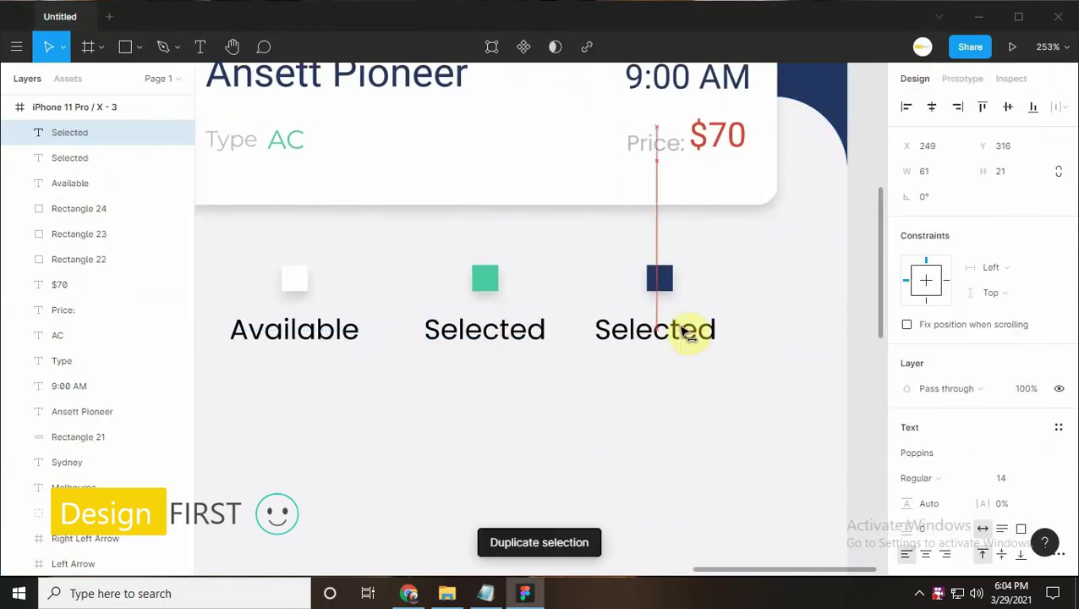
left_click(486, 595)
left_click(833, 450)
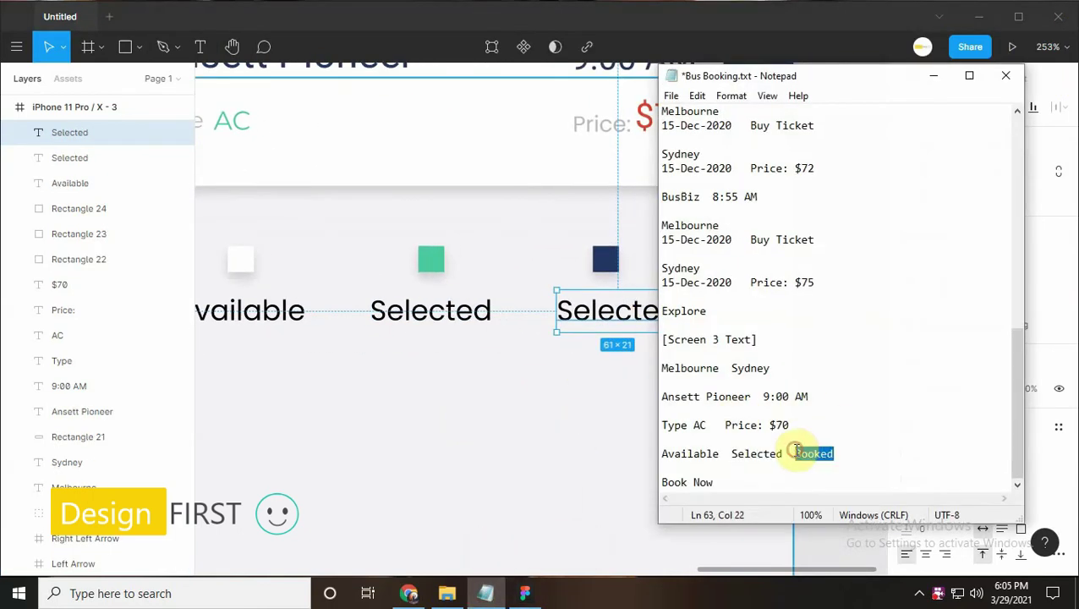
left_click(933, 76)
key("Return")
type("Booked")
key("Escape")
Draw a small square below the Available label
scroll(610, 366, "down", 5)
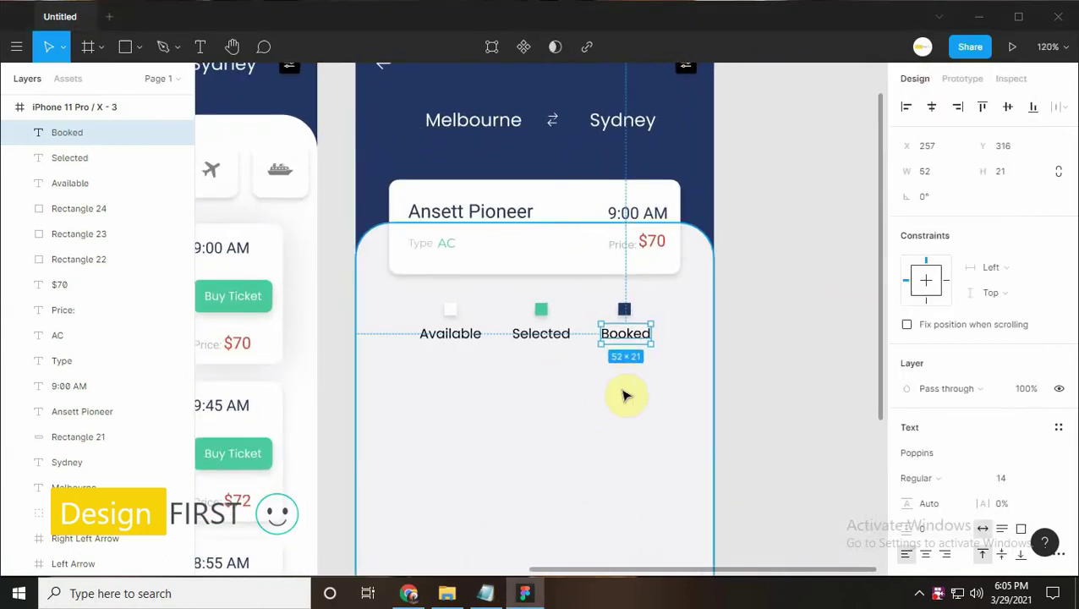
scroll(453, 408, "up", 4)
left_click_drag(400, 343, 446, 386)
Round the seat square's corners to 7, size it 37×32, and line it up under the legend
left_click(928, 196)
type("7")
key("Return")
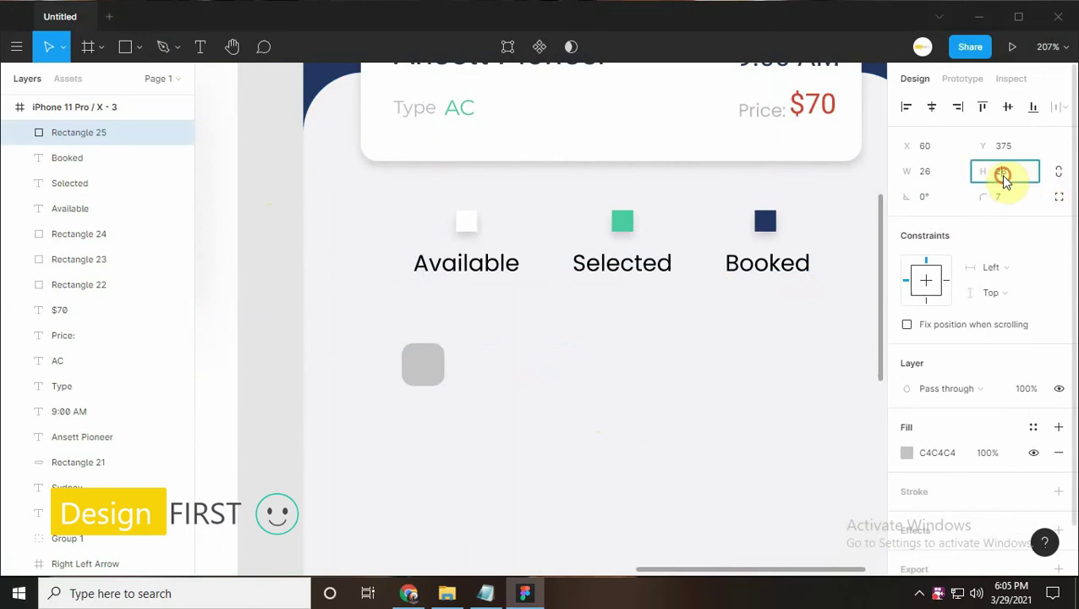
type("32")
left_click(929, 171)
type("37")
key("Return")
mouse_move(427, 383)
left_mouse_down()
mouse_move(450, 385)
mouse_move(456, 353)
mouse_move(478, 373)
left_mouse_up()
Fill the seat white and add a drop shadow with Y offset 3
scroll(525, 289, "down", 2)
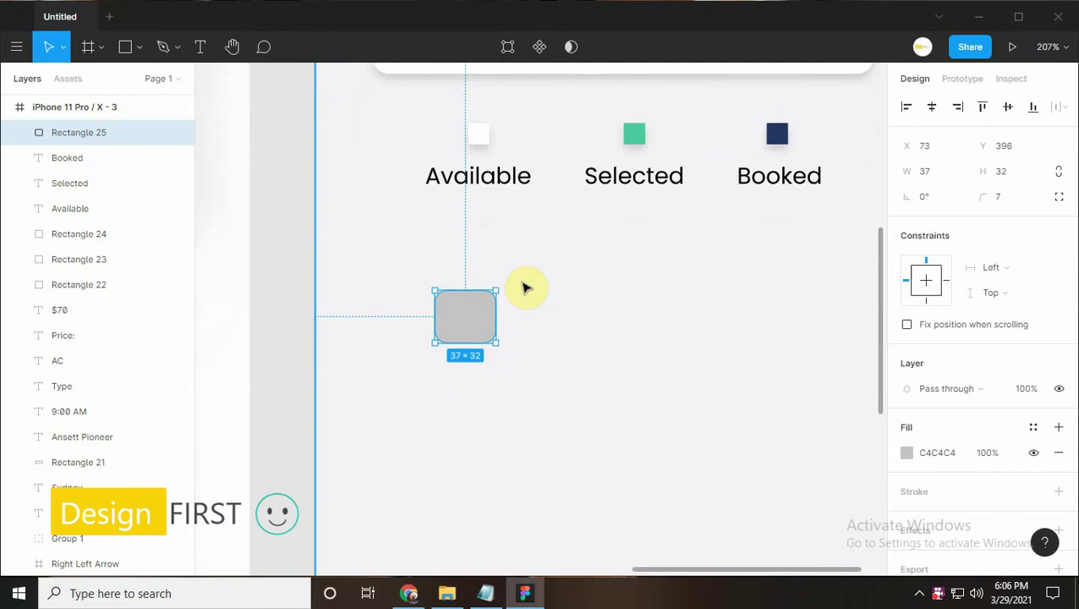
left_click(897, 451)
left_click(525, 176)
left_click(1057, 529)
left_click(906, 477)
left_click(759, 518)
type("3")
left_click(836, 493)
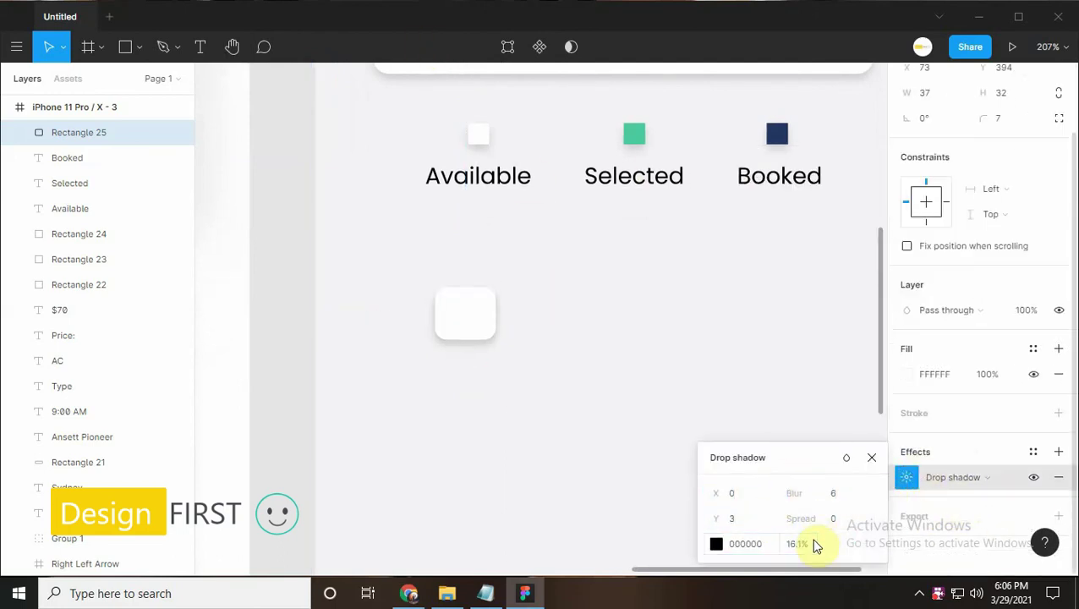
key("Escape")
Duplicate the seat to make a row of two seats
scroll(595, 438, "down", 1)
key("ctrl+d")
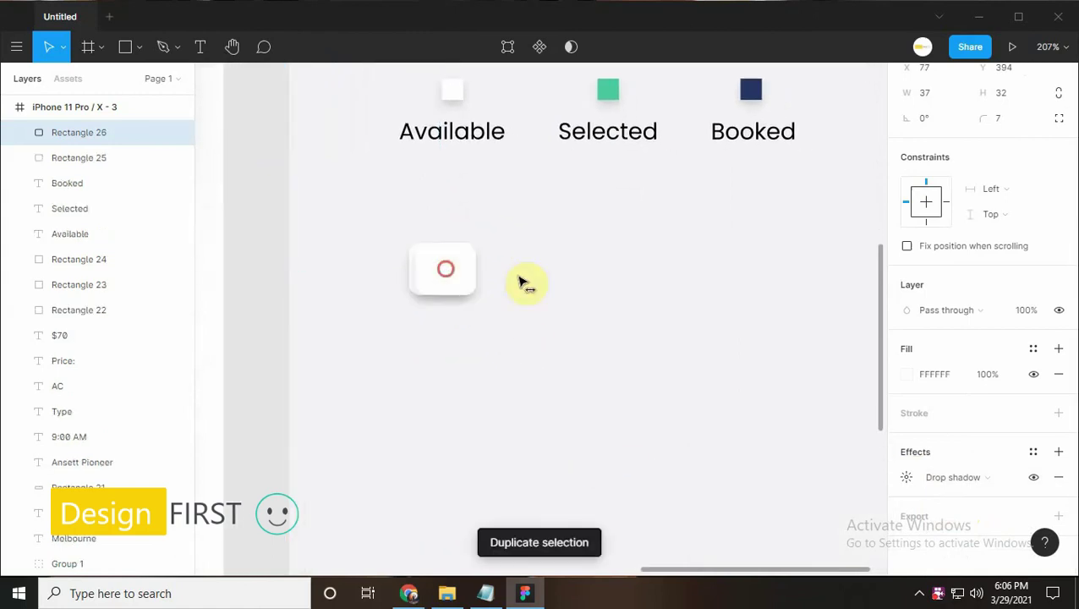
key("shift+Right")
key("shift+Right")
key("shift+Right")
key("Left")
key("Left")
key("Left")
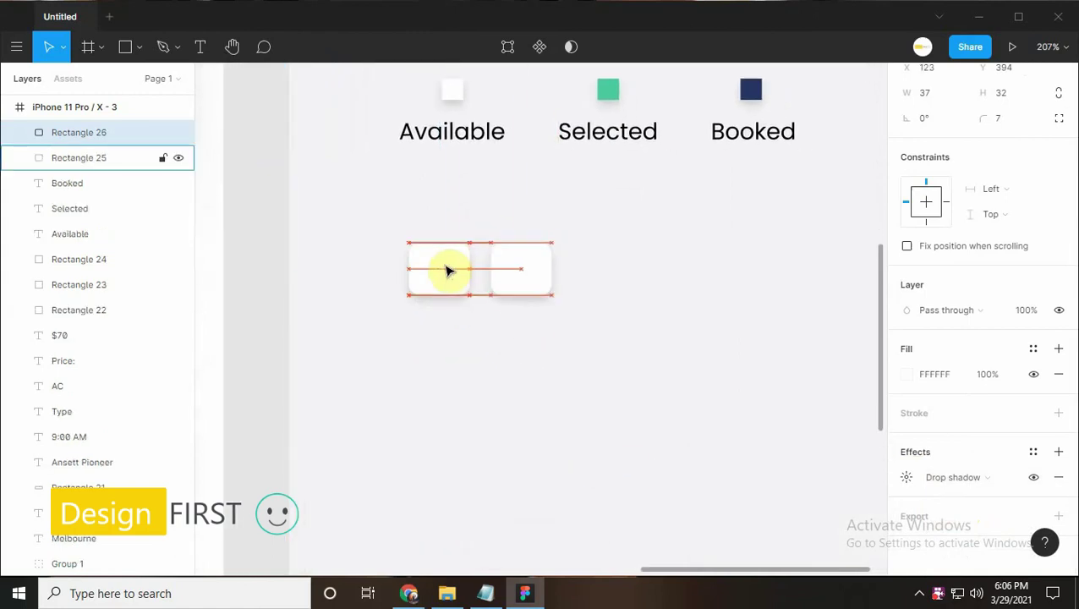
Duplicate the two-seat row downward to build two columns of eight seats
scroll(448, 271, "down", 3)
left_click(450, 270, "shift")
key("ctrl+d")
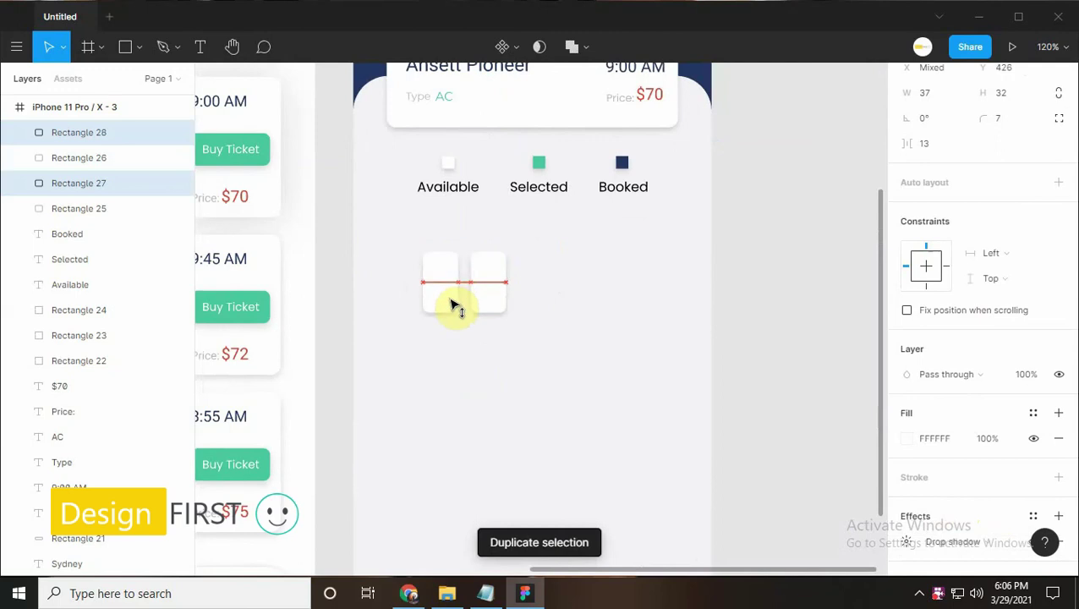
key("Up")
key("Up")
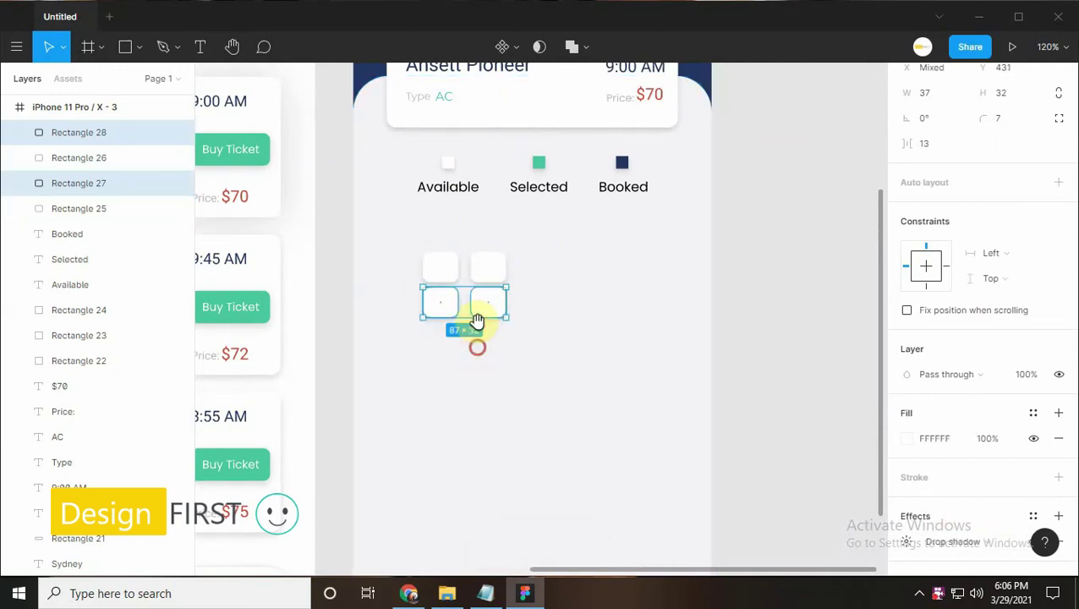
scroll(478, 338, "up", 1)
key("ctrl+d")
key("ctrl+d")
key("ctrl+d")
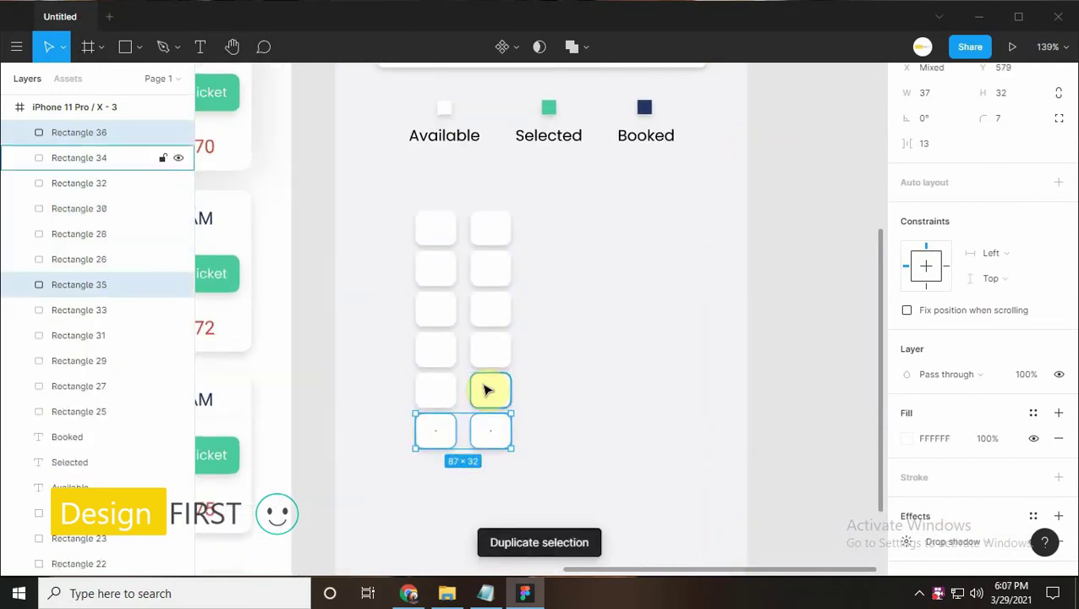
key("ctrl+d")
key("ctrl+d")
scroll(541, 380, "down", 2)
scroll(578, 341, "down", 1)
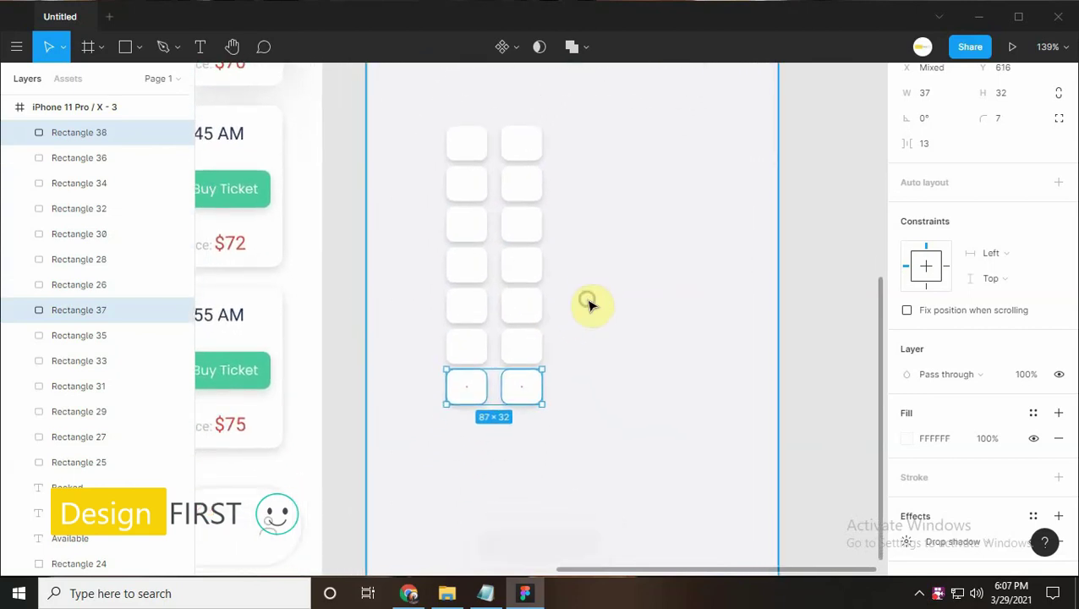
key("ctrl+d")
key("ctrl+d")
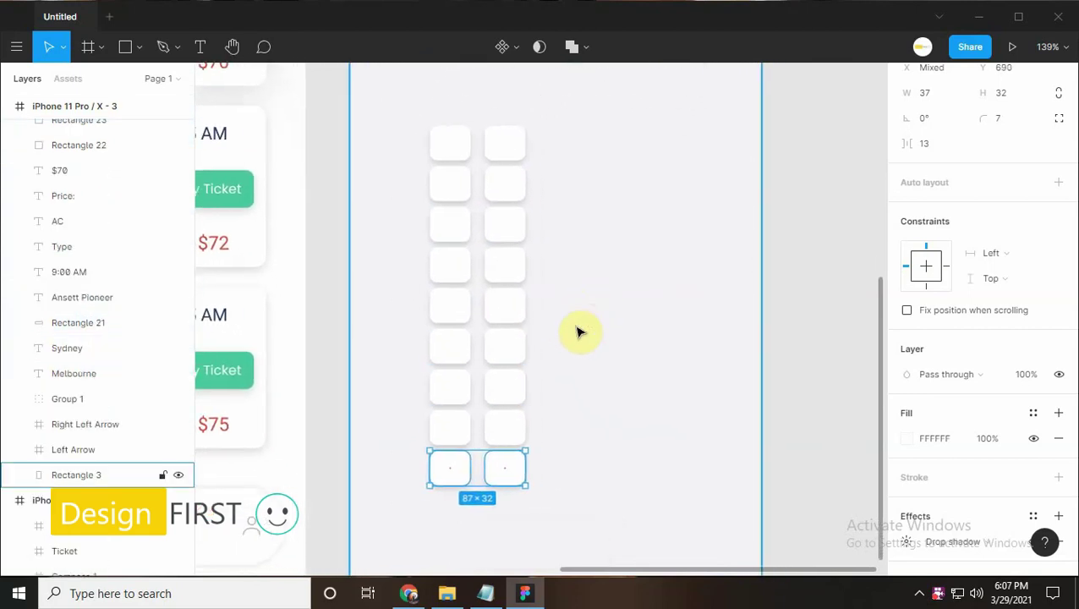
key("Delete")
scroll(427, 174, "up", 1)
Duplicate both seat columns and move the copies right to form a second block
mouse_move(461, 206)
left_mouse_down()
mouse_move(482, 332)
mouse_move(484, 450)
left_mouse_up()
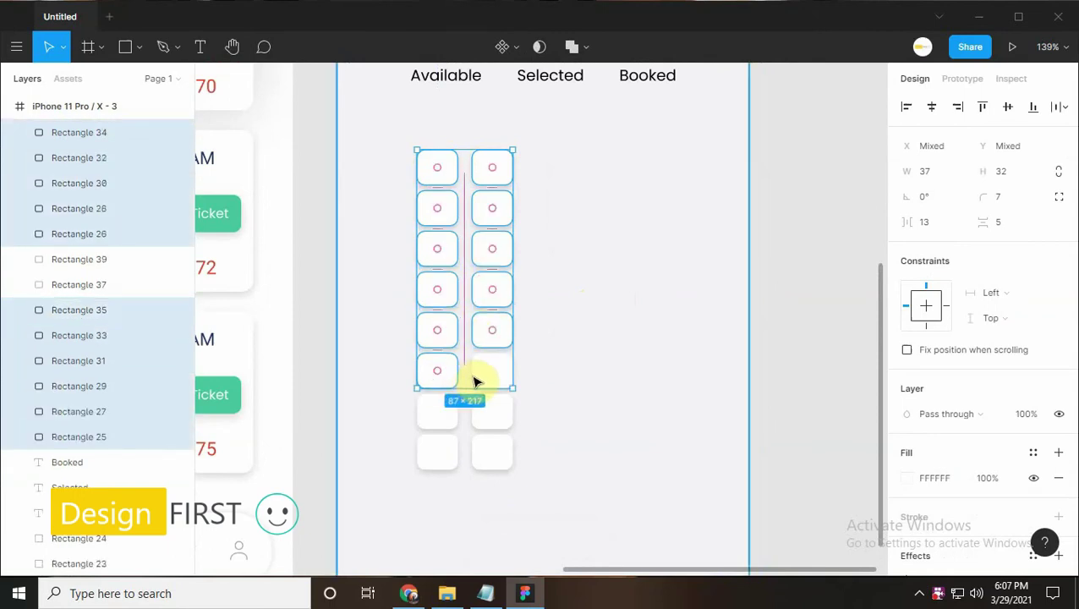
key("ctrl+d")
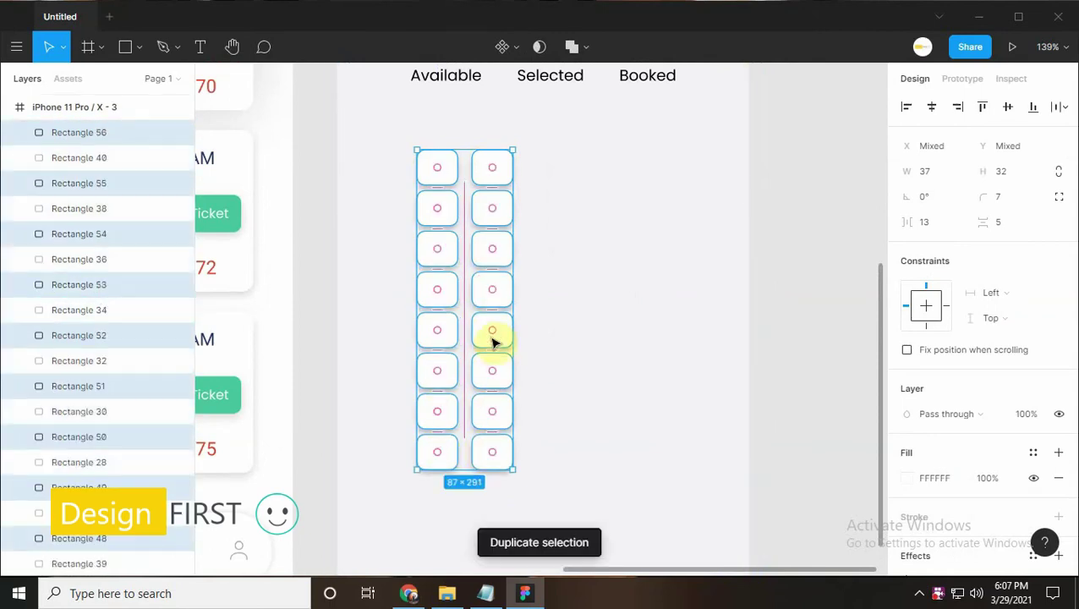
left_click_drag(494, 373, 630, 359)
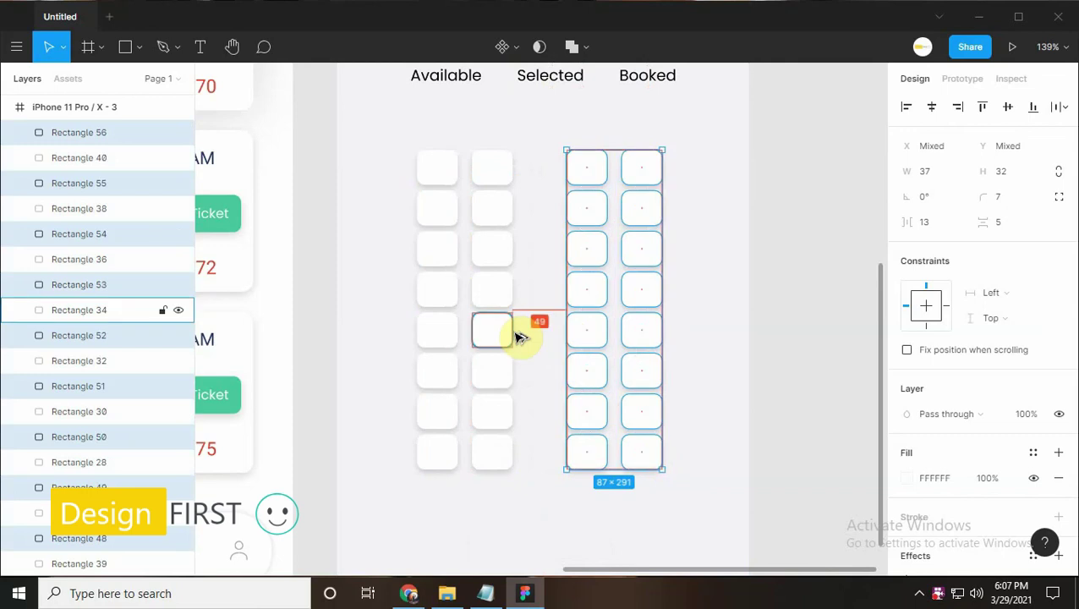
key("shift+Right")
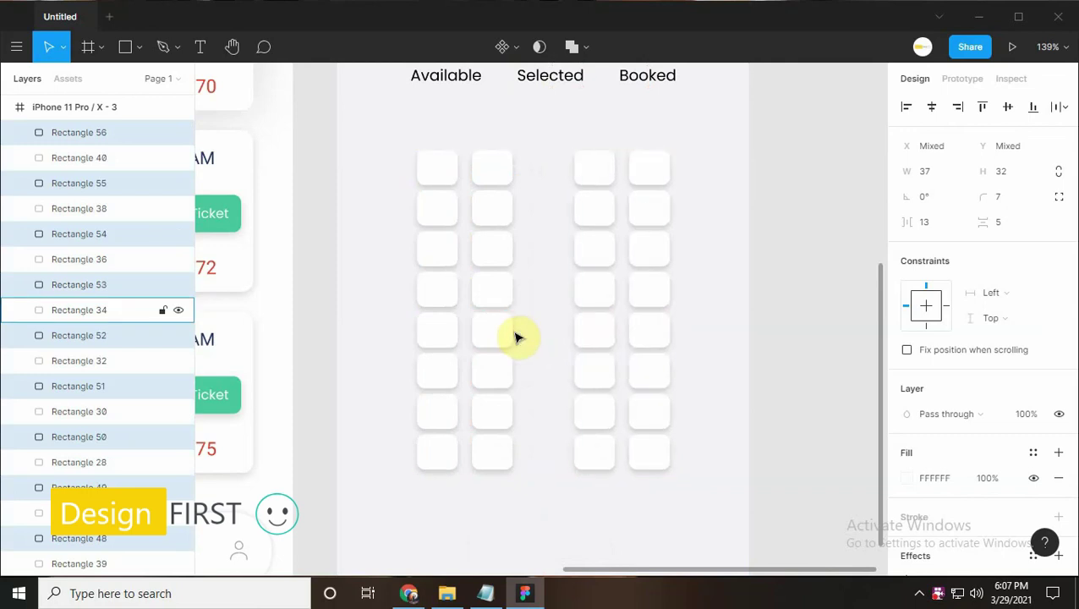
scroll(513, 330, "up", 2, "ctrl")
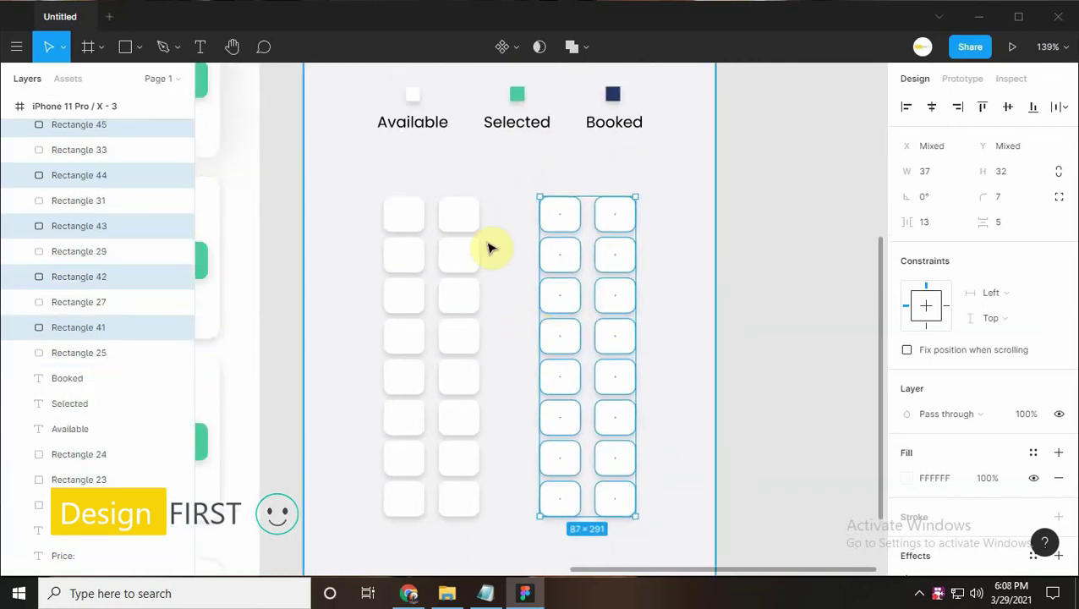
Colour four left-side seats green 4CCB9E
left_click(484, 238)
left_click_drag(495, 219, 510, 196)
left_click(469, 233)
left_click(405, 233, "shift")
left_click(414, 276, "shift")
left_click(469, 276, "shift")
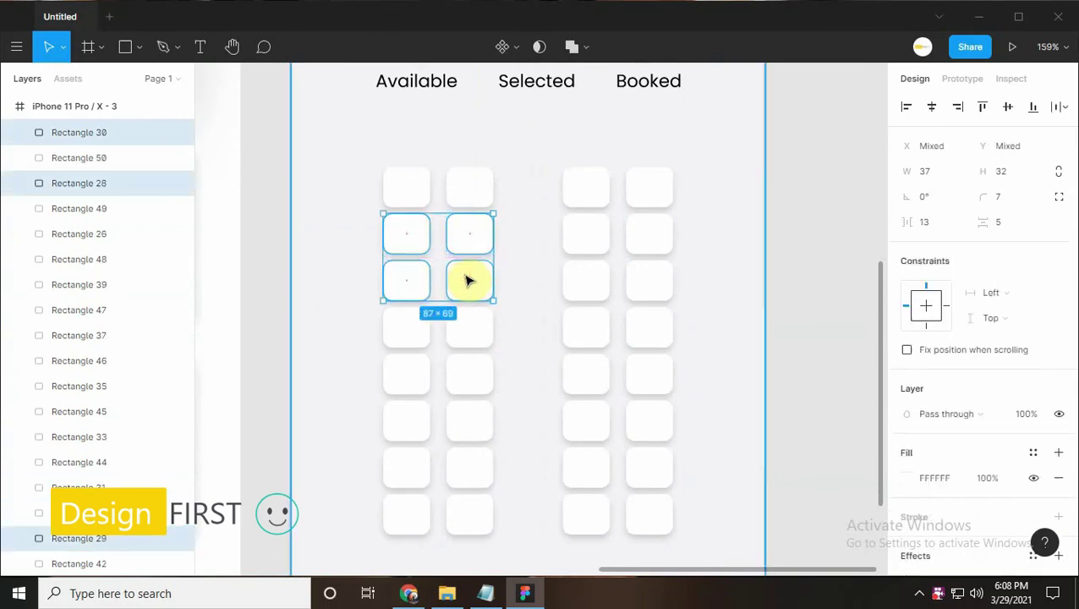
left_click(906, 478)
left_click(850, 498)
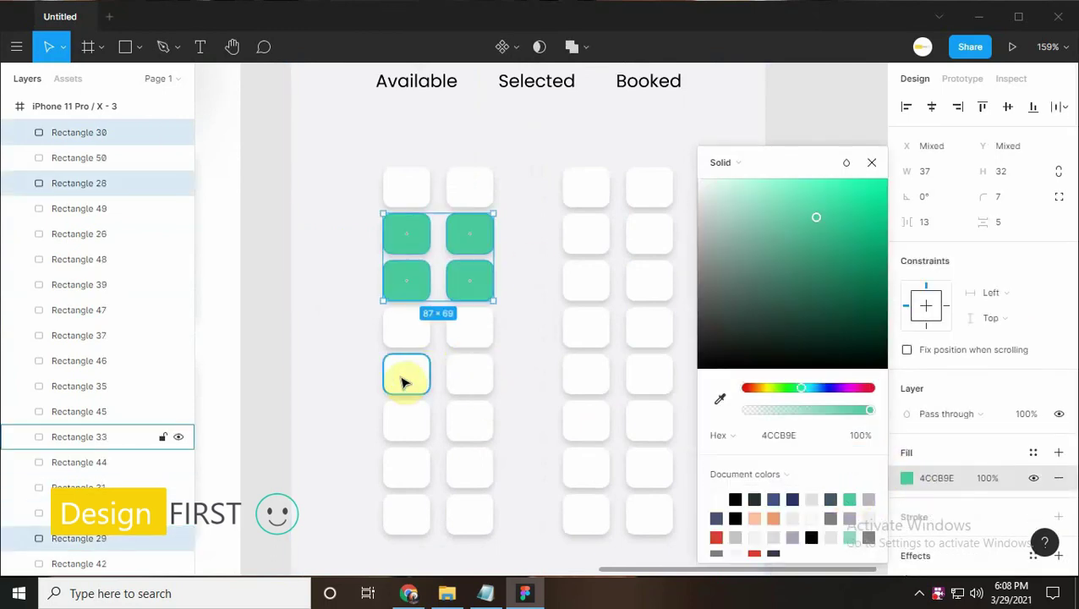
left_click(406, 374)
Make four lower-left seats in rows five and six navy 243665
left_click(470, 373, "shift")
left_click(406, 420, "shift")
left_click(469, 420, "shift")
left_click(907, 478)
left_click(792, 499)
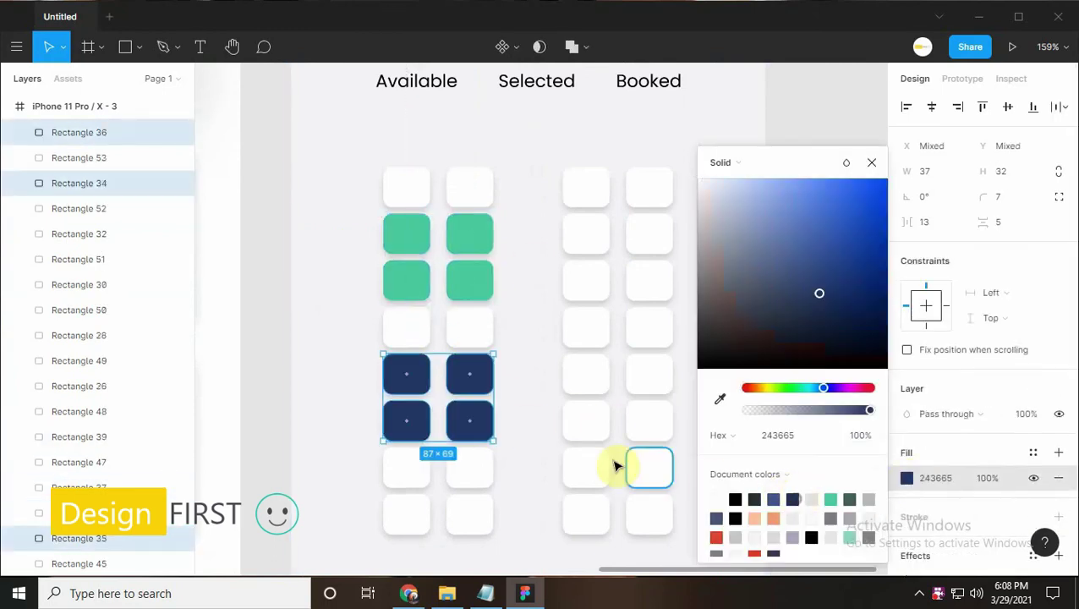
Colour the bottom-left seat green
left_click(405, 513)
left_click(906, 478)
left_click(830, 498)
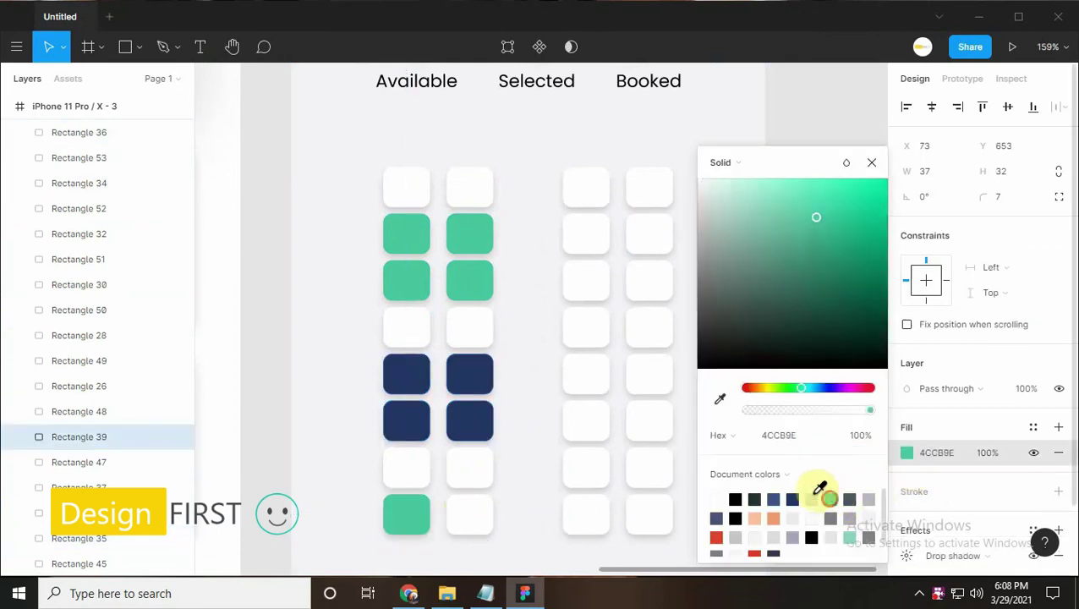
left_click(537, 417)
Make five upper right-side seats navy 243665
left_click_drag(537, 417, 497, 410)
left_click(546, 180)
left_click(546, 226, "shift")
left_click(610, 180, "shift")
left_click(609, 227, "shift")
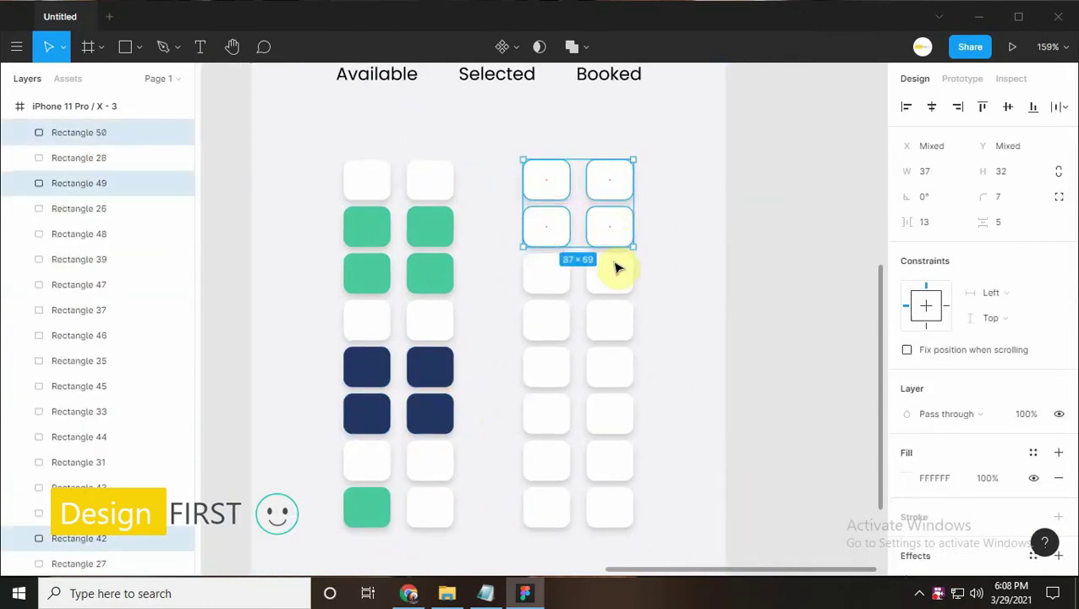
left_click(612, 269, "shift")
left_click(906, 477)
left_click(795, 499)
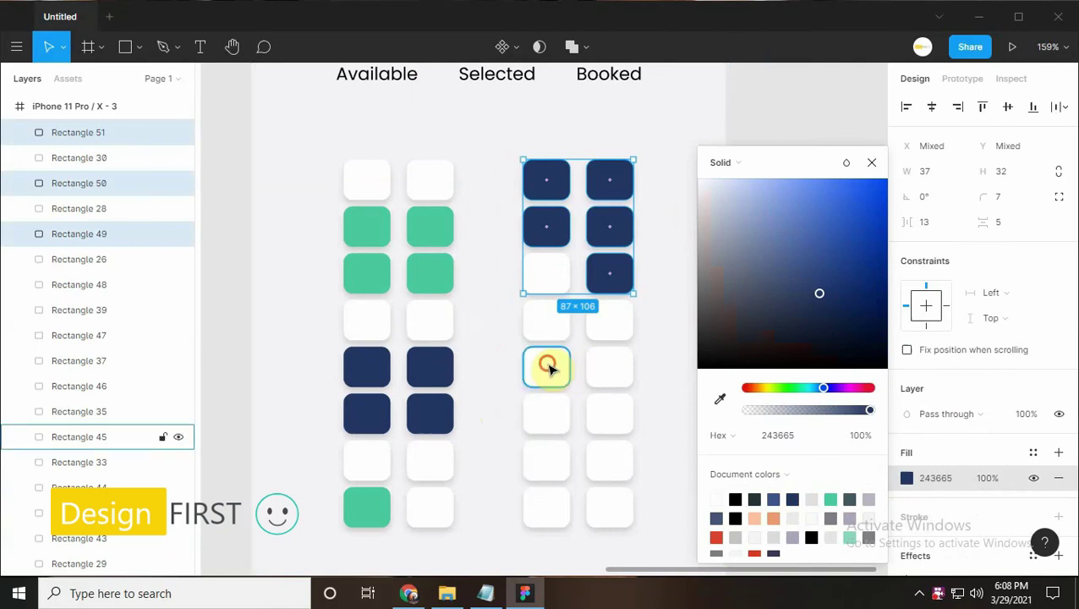
left_click(546, 365)
Colour four lower right-side seats blue
left_click(609, 365, "shift")
left_click(609, 412, "shift")
left_click(546, 412, "shift")
left_click(906, 478)
left_click(792, 499)
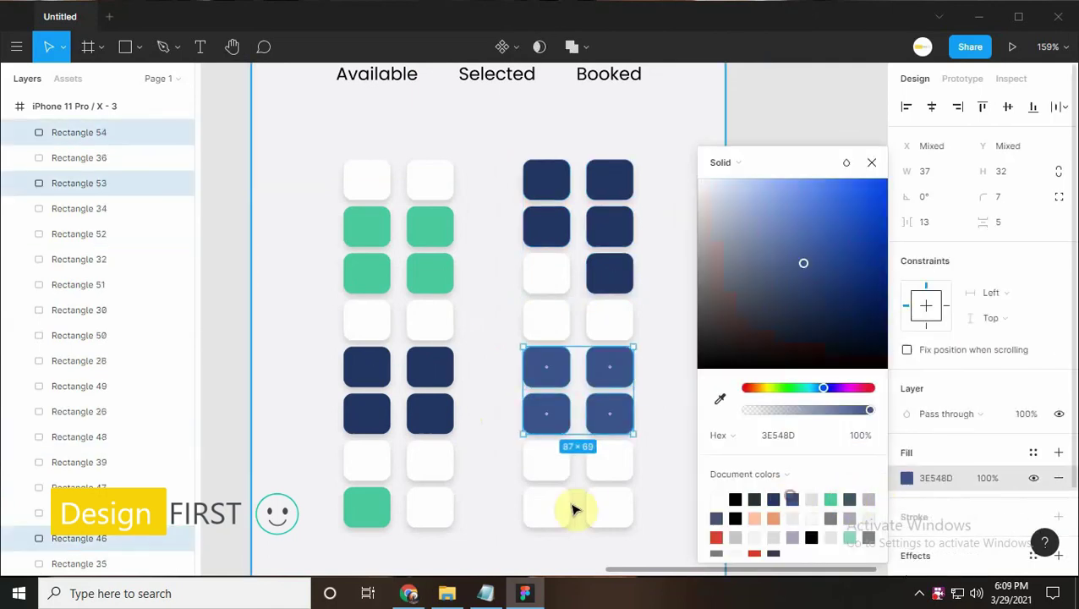
left_click(609, 507)
Recolour those four lower right seats to navy 243665
left_click(546, 366, "shift")
left_click(609, 365, "shift")
left_click(546, 412, "shift")
left_click(610, 412, "shift")
scroll(819, 412, "down", 1)
scroll(930, 414, "down", 2)
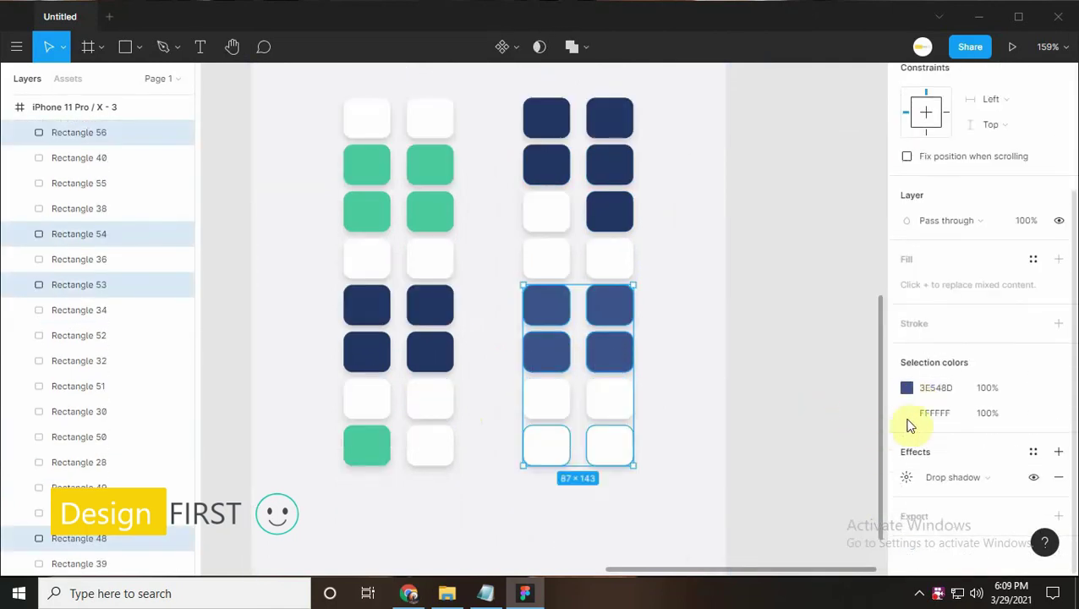
left_click(906, 387)
left_click(792, 498)
left_click(539, 443)
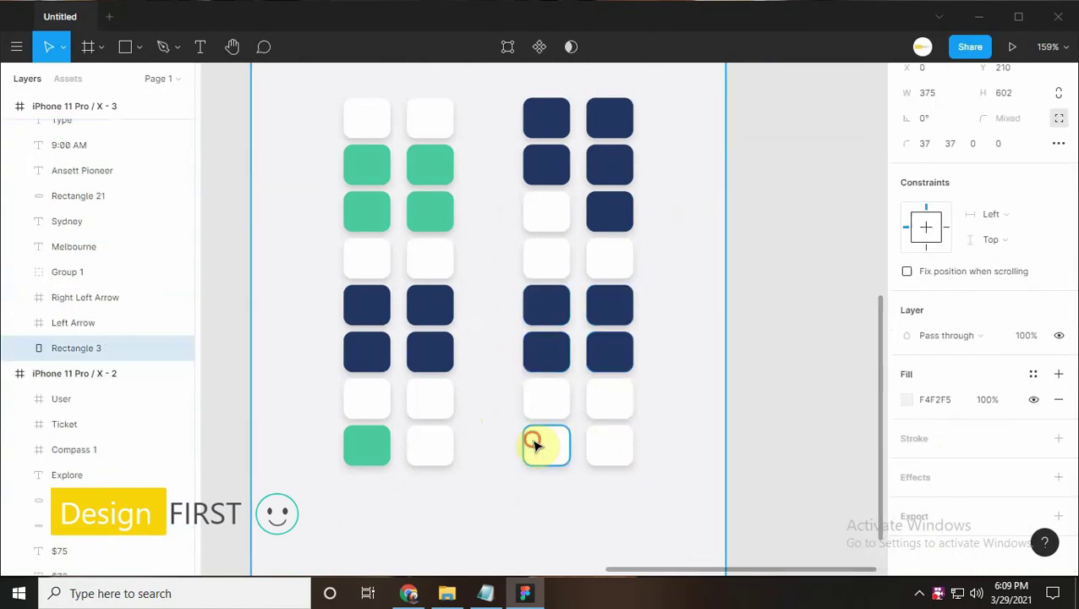
Make the two bottom right seats navy, then deselect
left_click(609, 445, "shift")
left_click(910, 376)
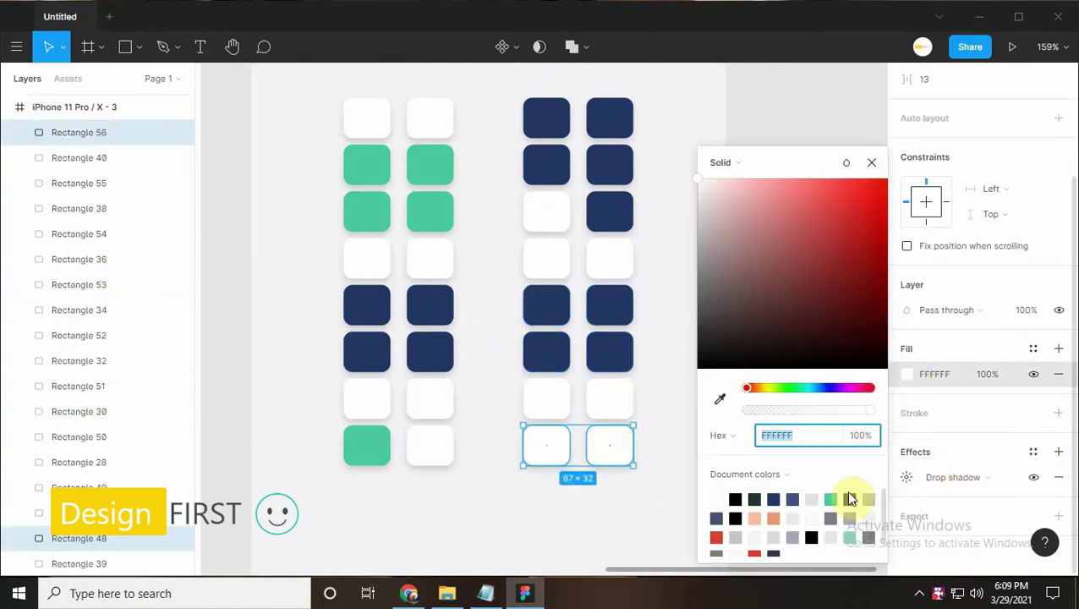
left_click(783, 500)
left_click(661, 493)
scroll(703, 447, "down", 2)
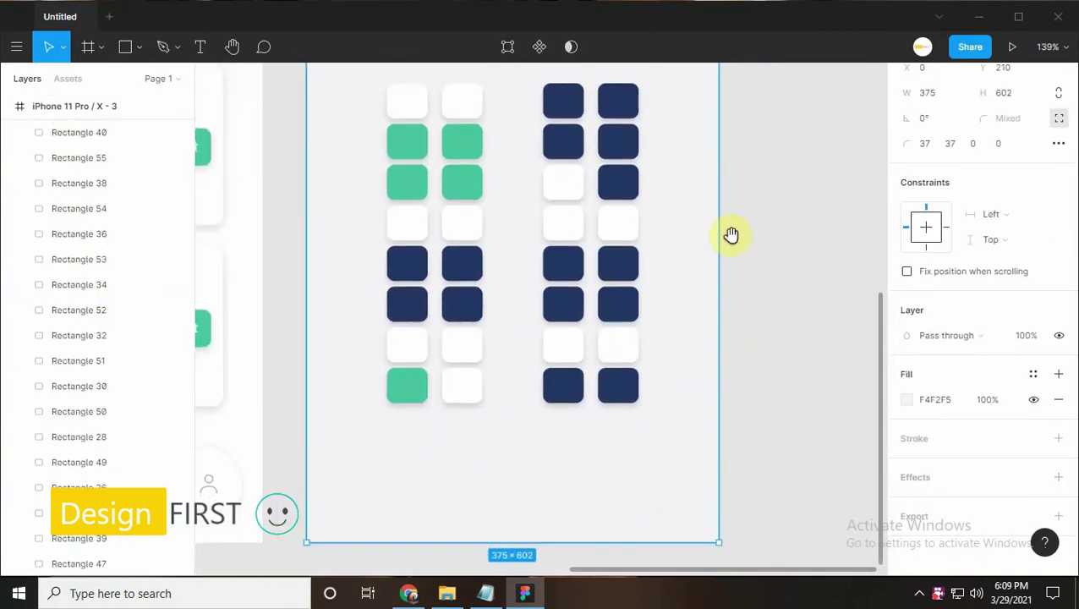
Draw a full-width bar at the screen bottom, 60 high, filled green 4CCB9E
scroll(731, 234, "down", 1)
left_click(108, 48)
left_click(126, 46)
left_click_drag(309, 462, 721, 511)
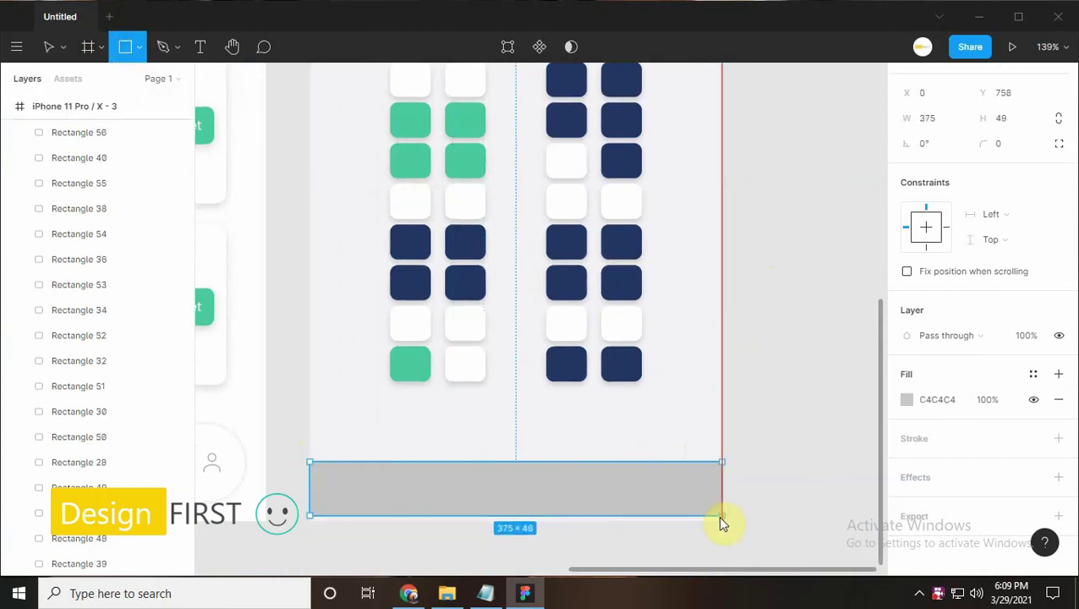
left_click(1013, 173)
type("60")
key("Return")
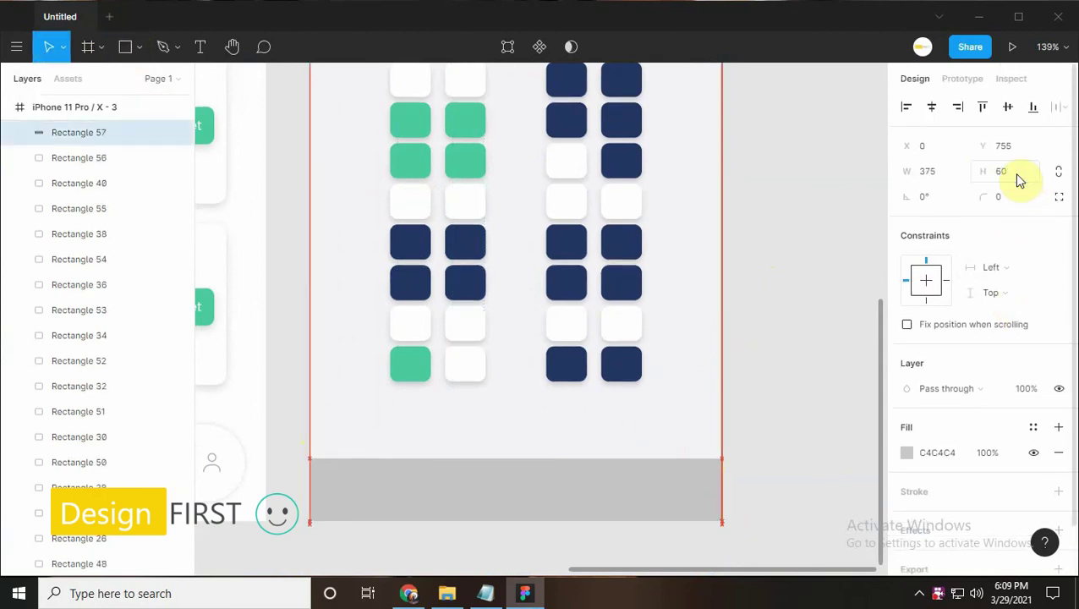
scroll(806, 329, "down", 1)
left_click(906, 452)
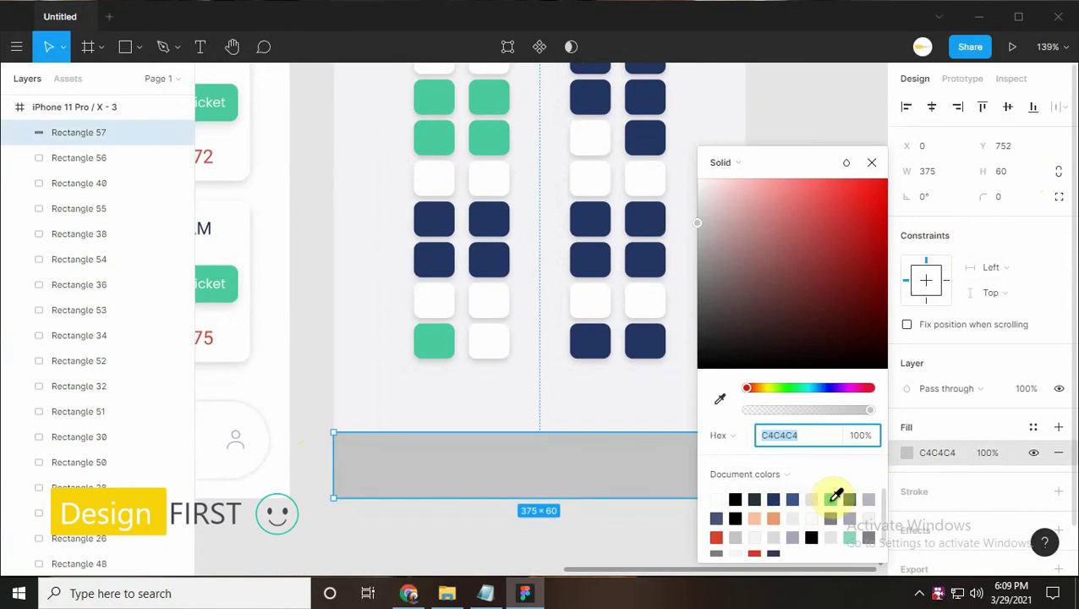
left_click(830, 499)
left_click(872, 163)
Give the bar a drop shadow with blur 6
scroll(628, 392, "up", 1)
left_click(914, 529)
scroll(907, 502, "down", 1)
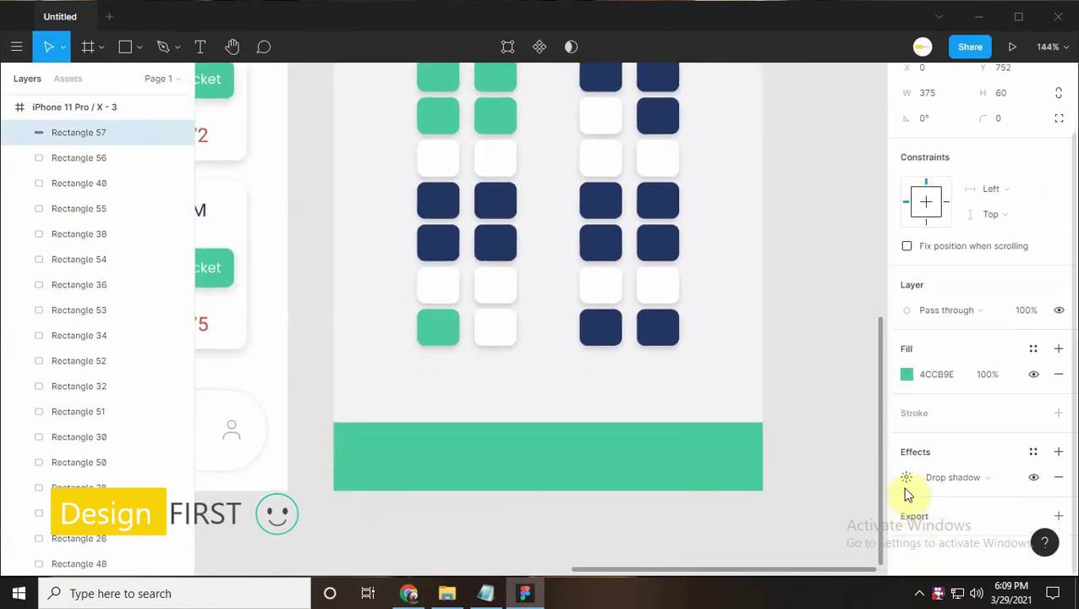
left_click(906, 476)
left_click(732, 519)
left_click(833, 494)
type("6")
left_click(798, 545)
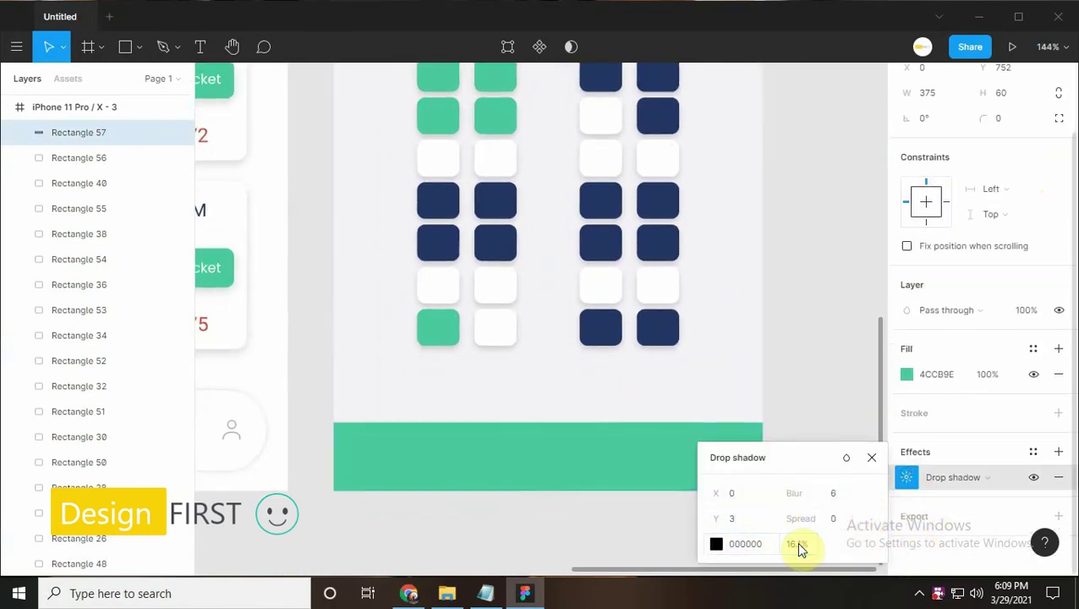
left_click(845, 457)
left_click(845, 456)
key("Escape")
scroll(812, 428, "down", 1)
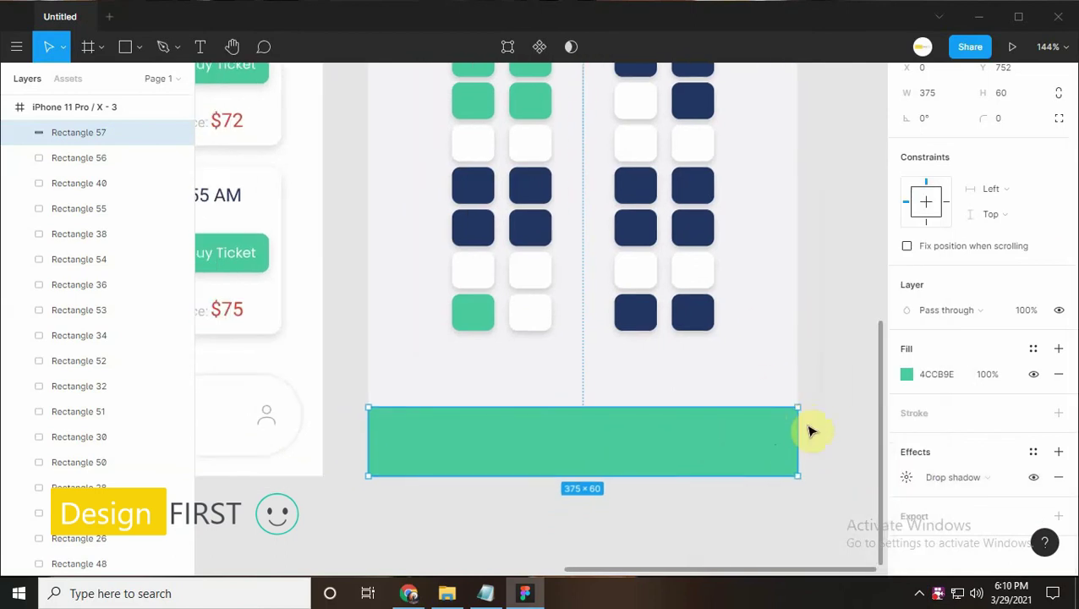
Copy 'Book Now' from the Bus Booking notes and paste it onto the bar
left_click(485, 592)
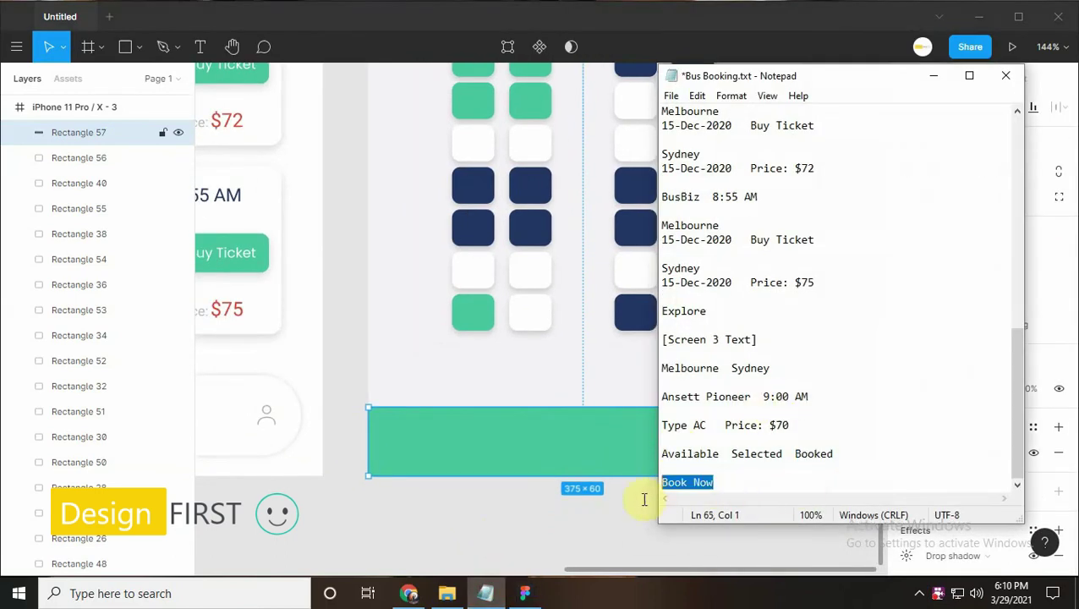
left_click(934, 76)
left_click(495, 419)
type("Book Now")
key("Escape")
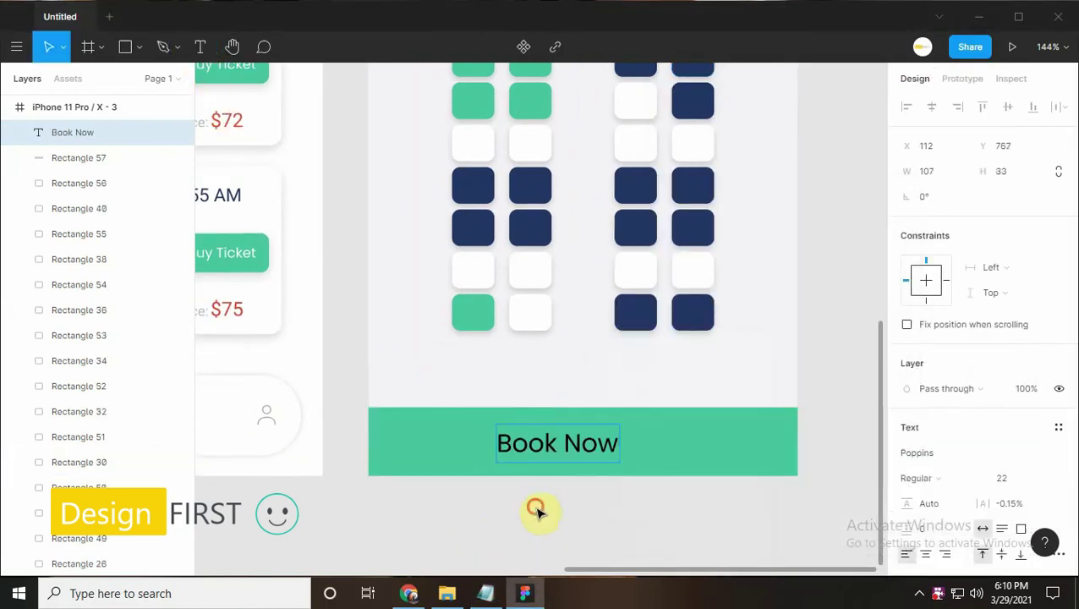
Make the Book Now label white and centre it within the green bar
scroll(908, 404, "down", 3)
left_click(907, 399)
left_click(704, 415)
left_click(703, 416, "shift")
scroll(1014, 253, "up", 5)
left_click(1007, 106)
Add a drop shadow to the Book Now label
left_click(708, 475)
scroll(677, 457, "left", 2)
left_click(645, 431)
left_click(1058, 451)
left_click(906, 477)
left_click(731, 519)
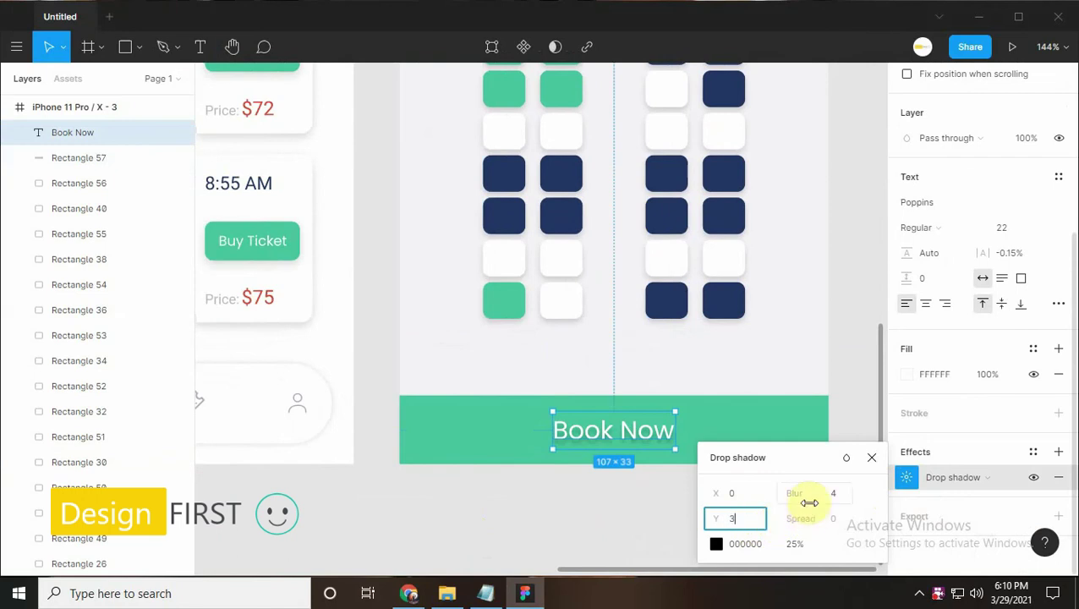
scroll(862, 479, "down", 5, "ctrl")
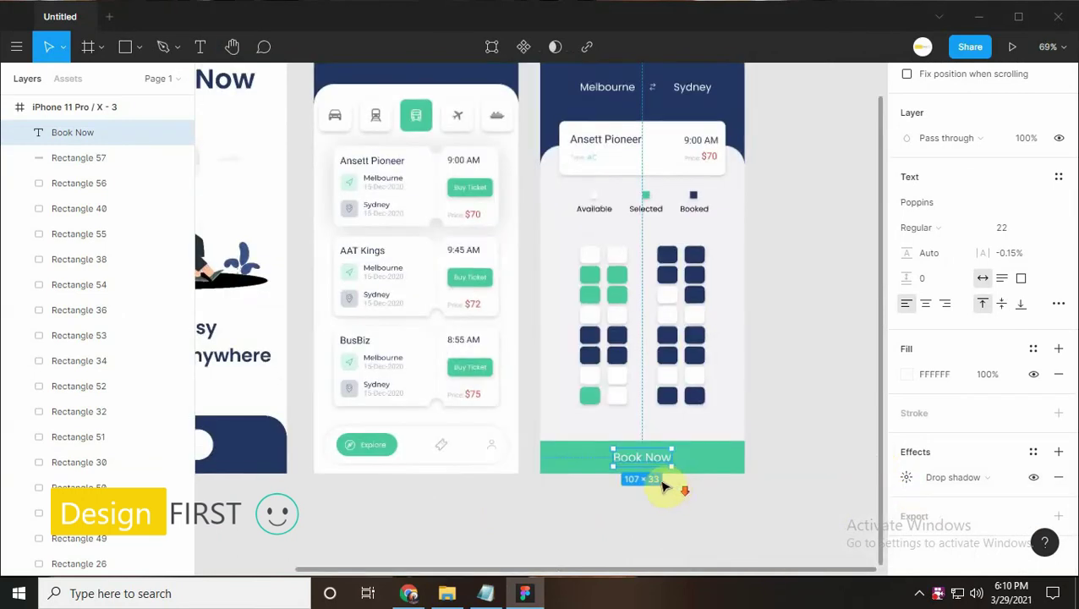
Select the iPhone X-1 frame and start the Present prototype preview
scroll(626, 457, "down", 3, "ctrl")
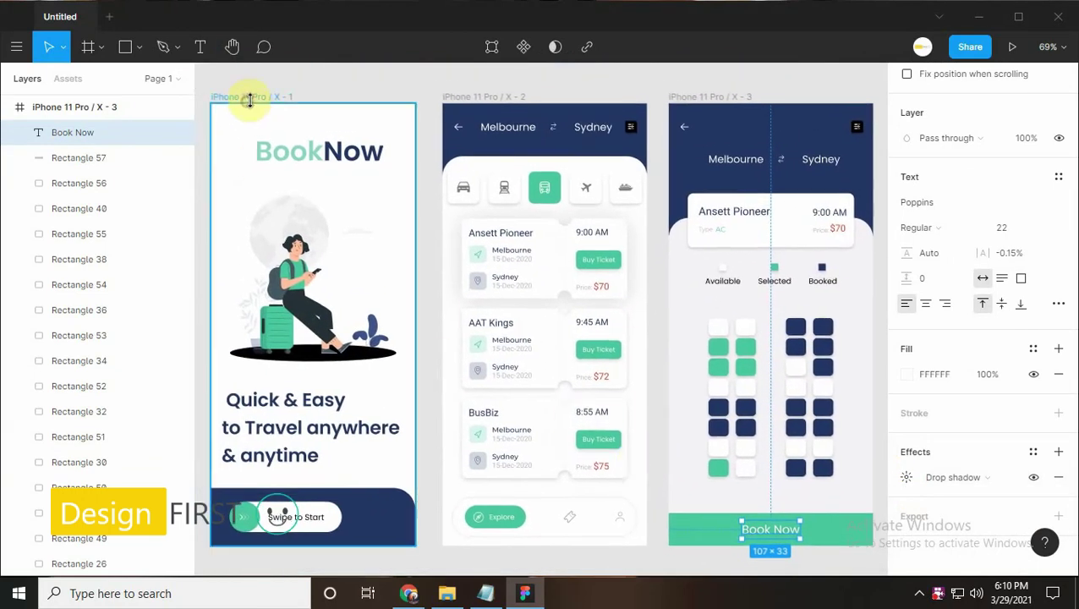
left_click(251, 97)
left_click(1012, 47)
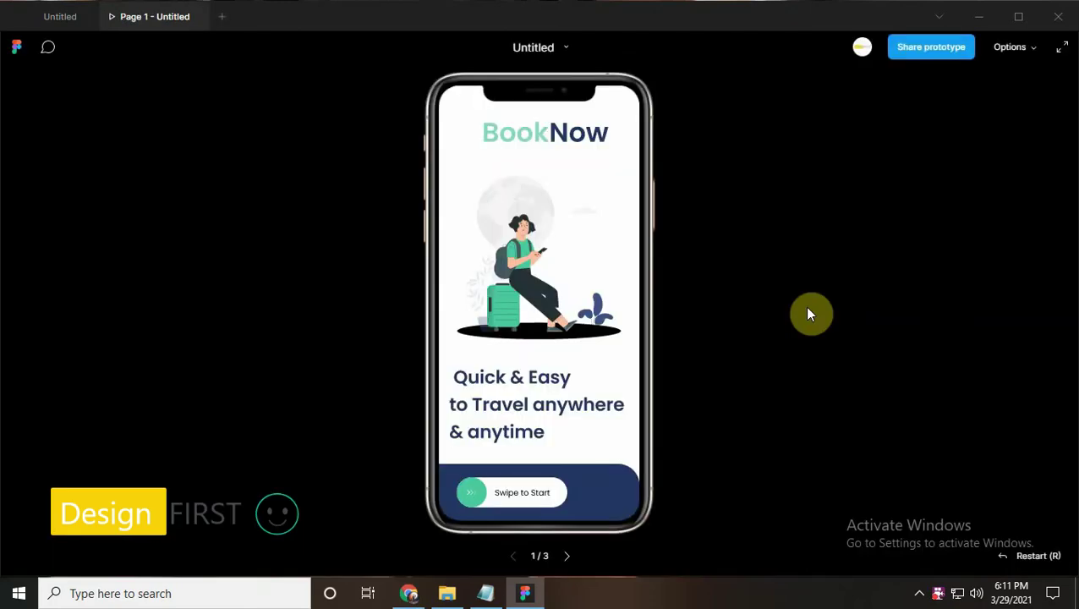